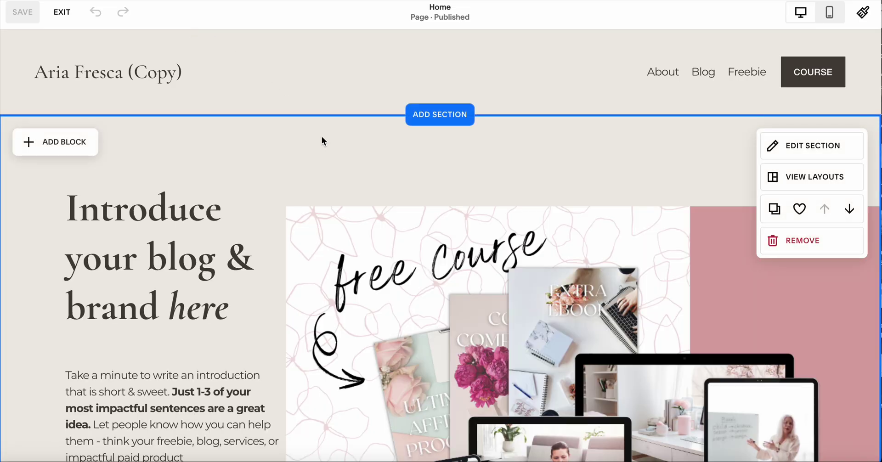
Step: Look over the site-wide theme, font, colour and button styles, and return to the home page
scroll(384, 159, down, 2)
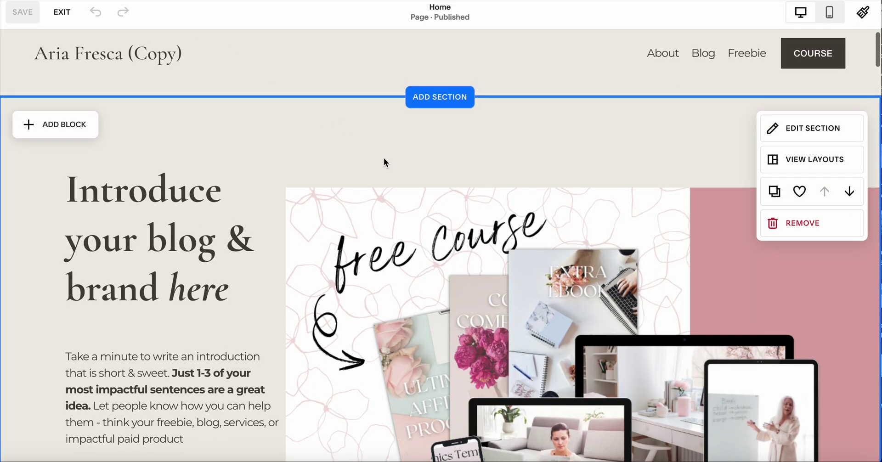
scroll(384, 159, up, 1)
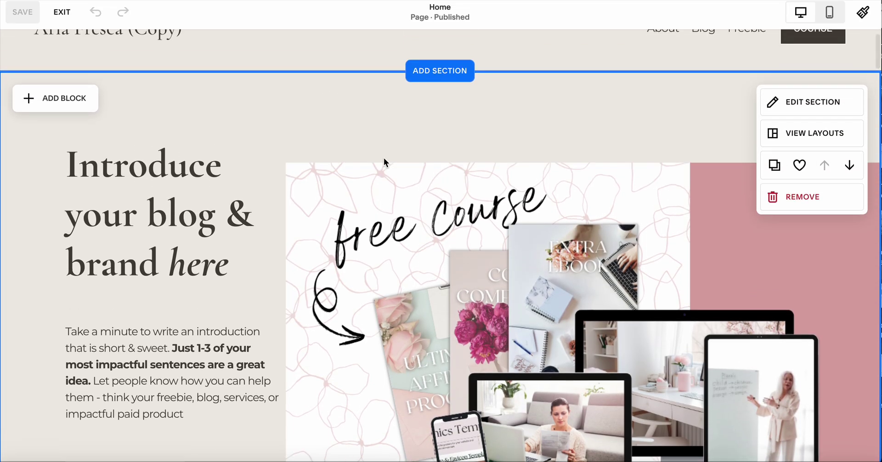
scroll(464, 123, up, 1)
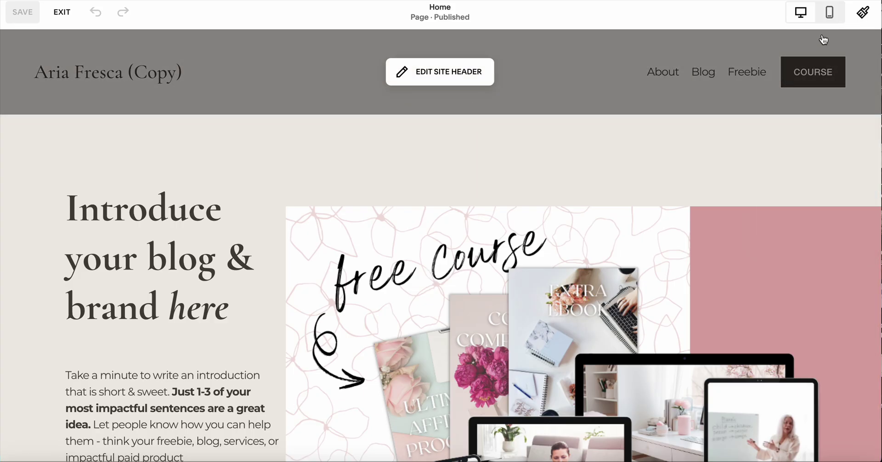
click(863, 14)
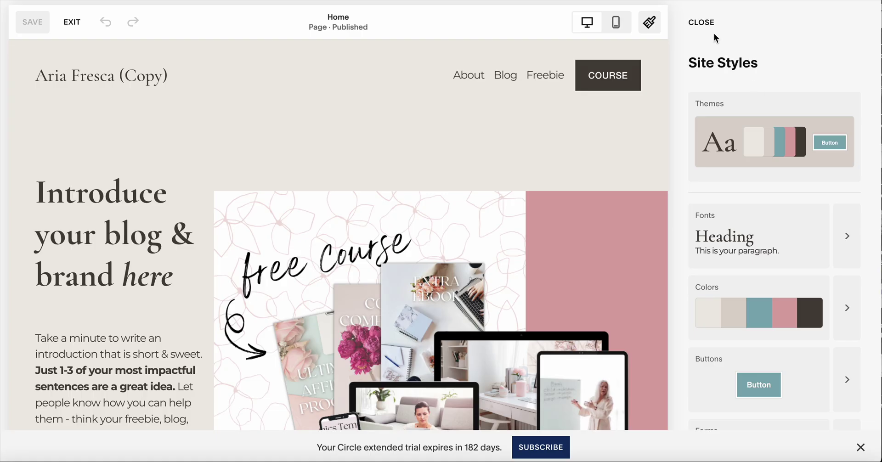
click(703, 23)
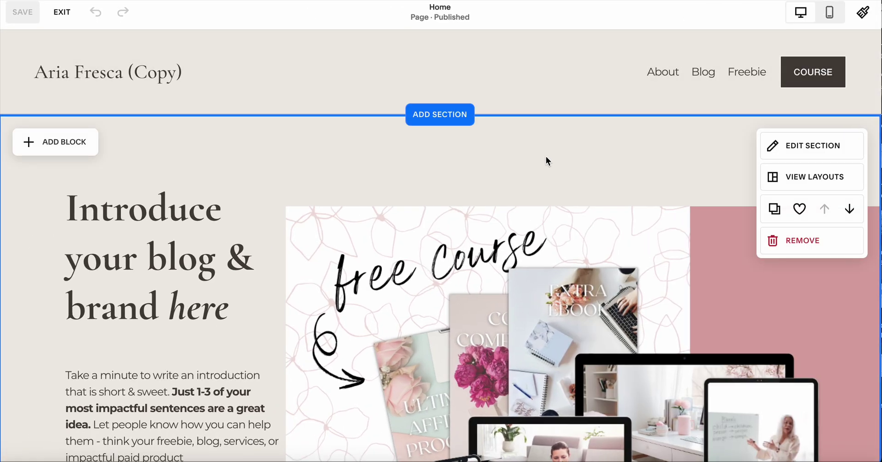
Step: Open the settings of the pink scrolling text block above the "AS SEEN IN:" section
scroll(546, 156, down, 3)
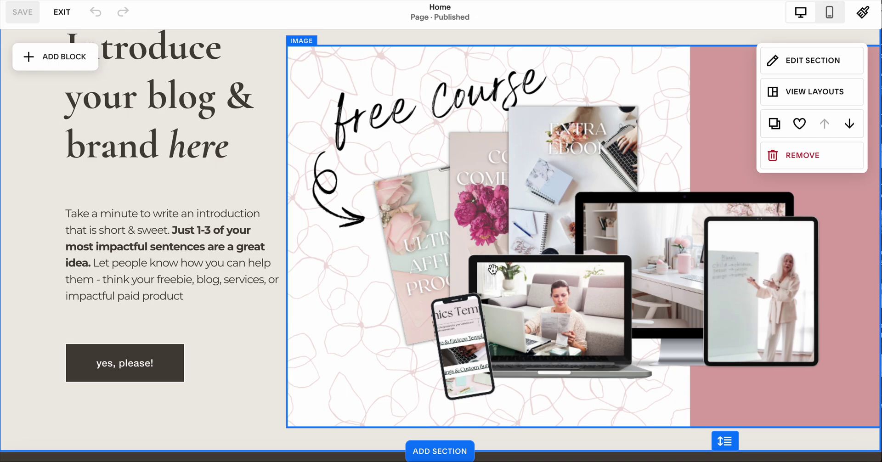
scroll(493, 269, down, 1)
scroll(494, 271, down, 4)
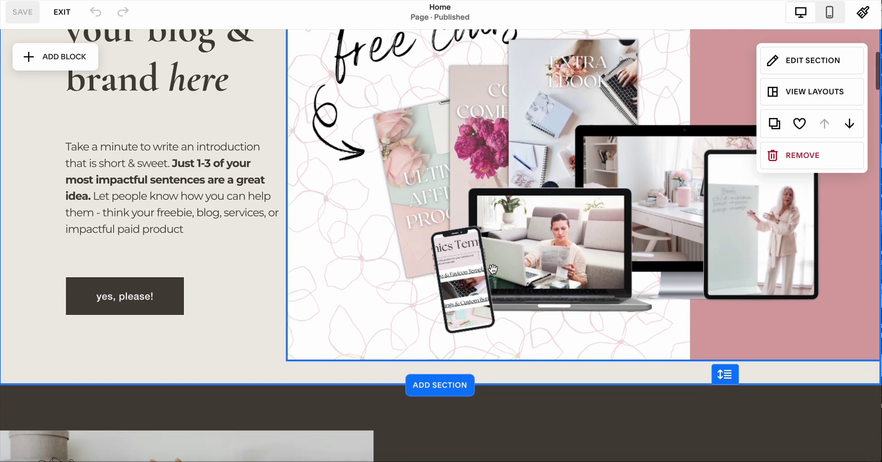
scroll(496, 274, down, 8)
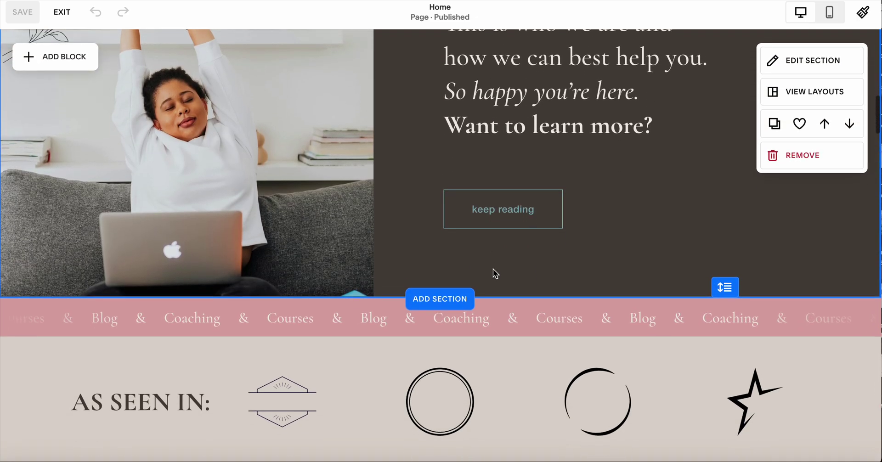
scroll(494, 272, down, 1)
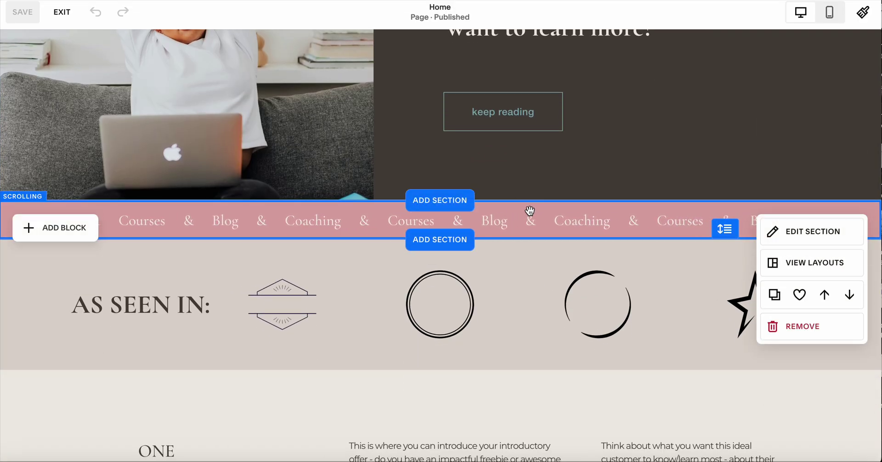
click(517, 219)
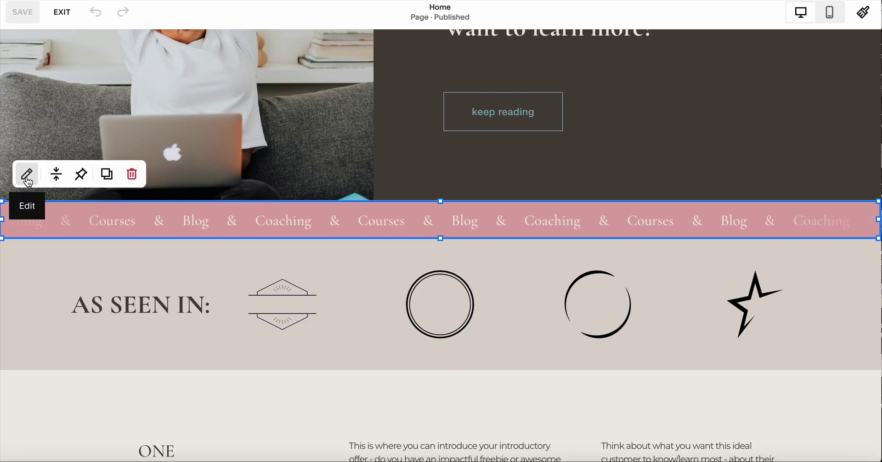
click(27, 174)
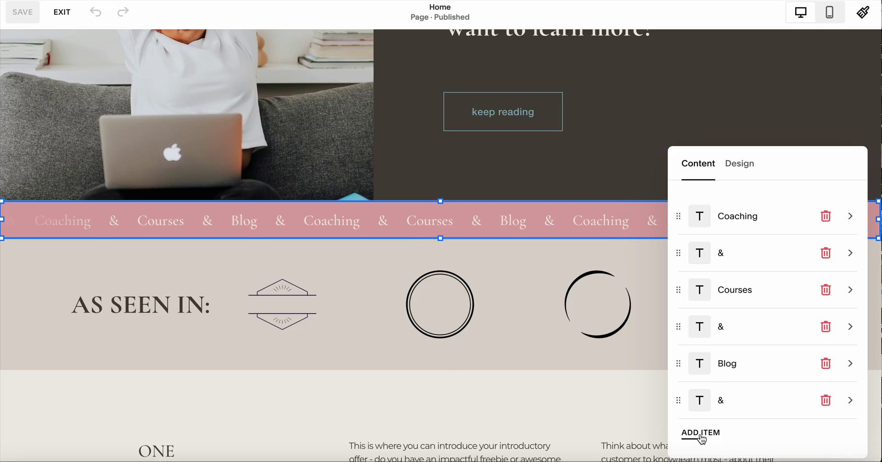
Step: Try adding an extra text item to the end of the scrolling block's list, and delete it again
click(700, 433)
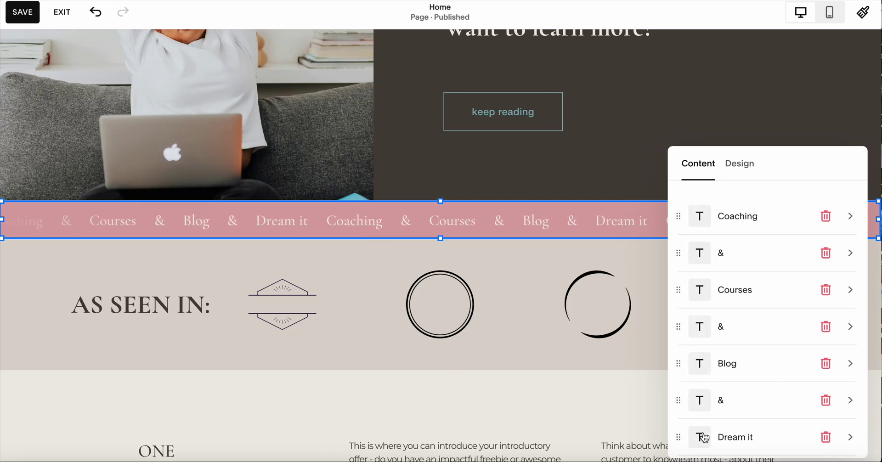
scroll(760, 432, down, 1)
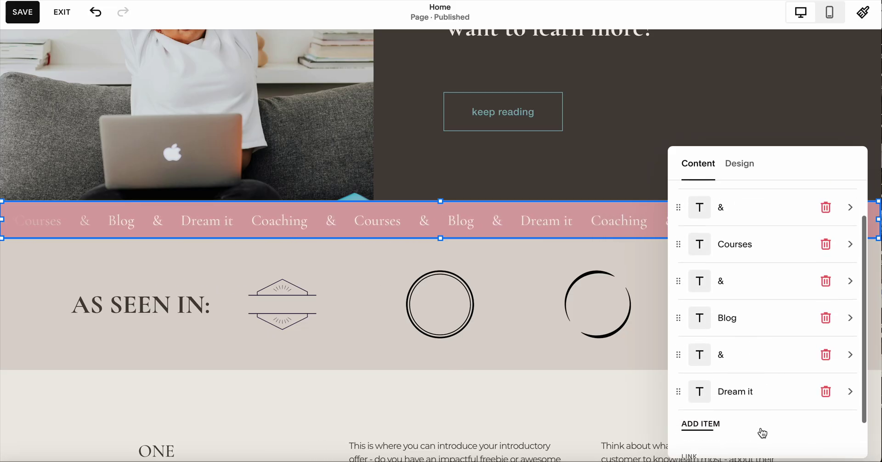
click(826, 396)
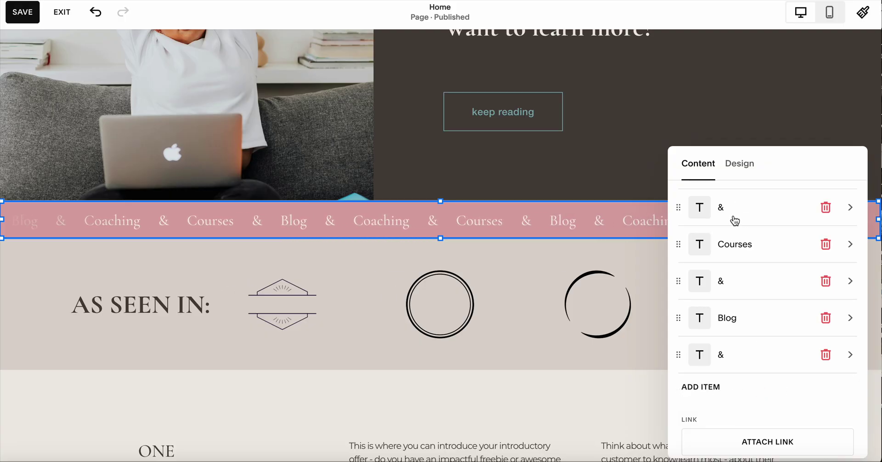
scroll(733, 229, down, 1)
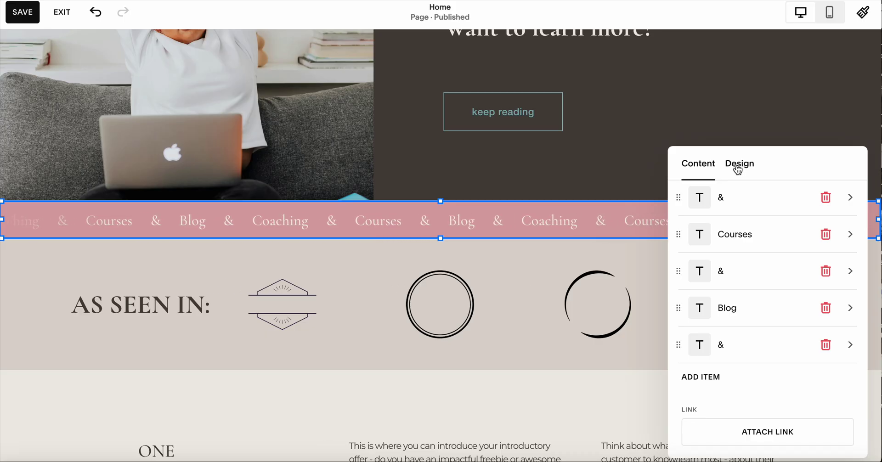
Step: Try a medium wave intensity on the scrolling text in its design settings, and return it to the minimum
click(738, 171)
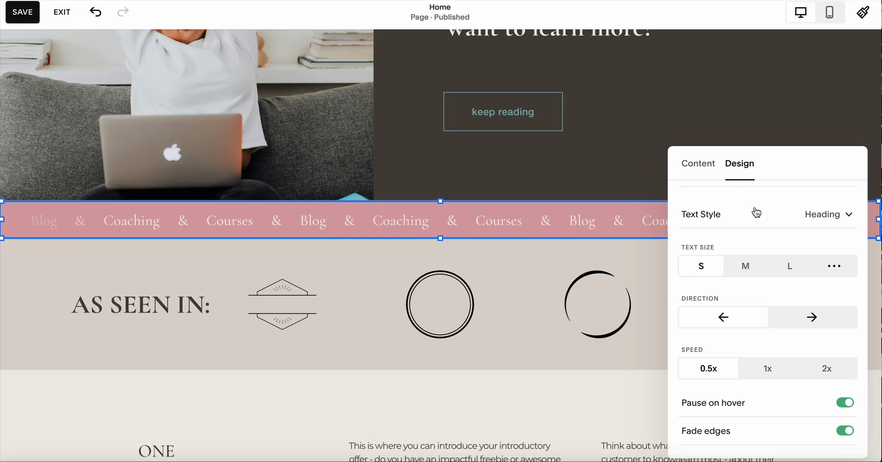
scroll(757, 212, down, 1)
scroll(757, 211, up, 2)
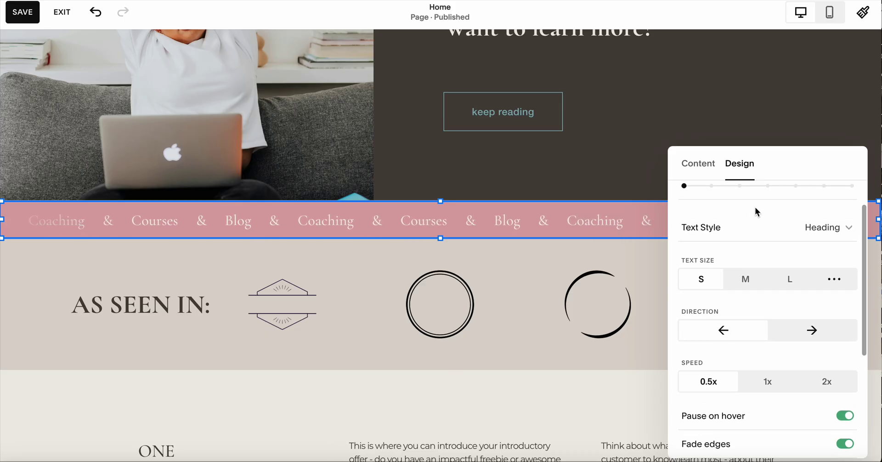
scroll(757, 212, up, 1)
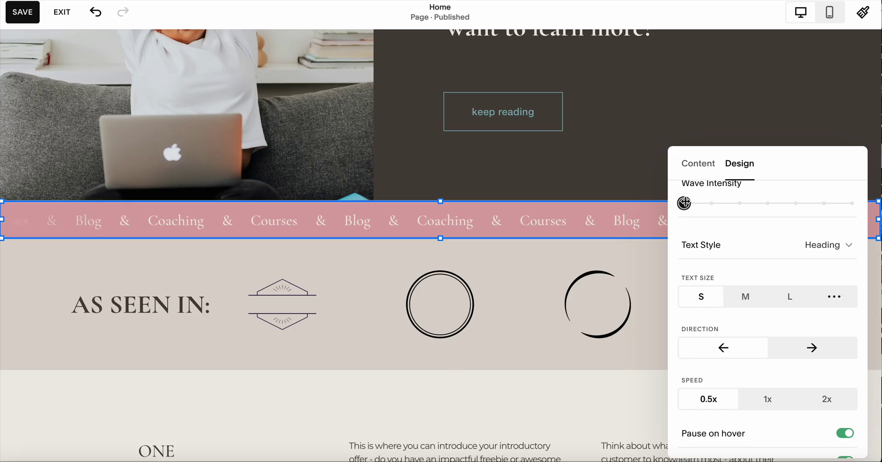
drag(684, 203, 768, 202)
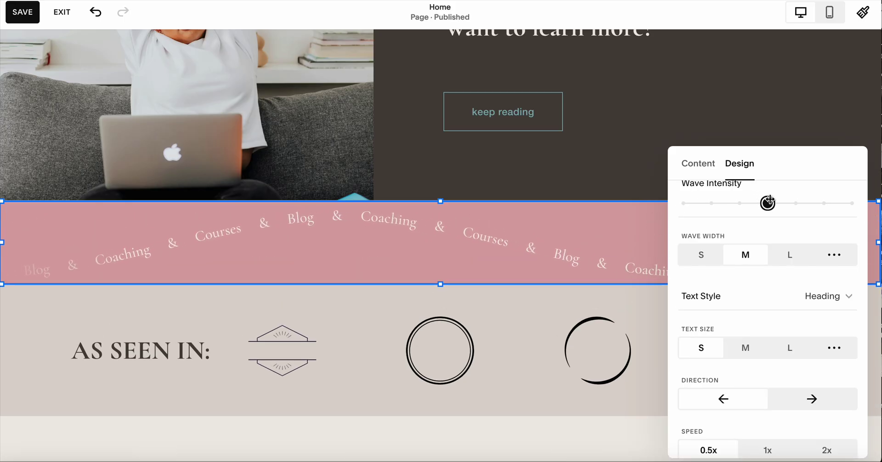
drag(768, 202, 685, 202)
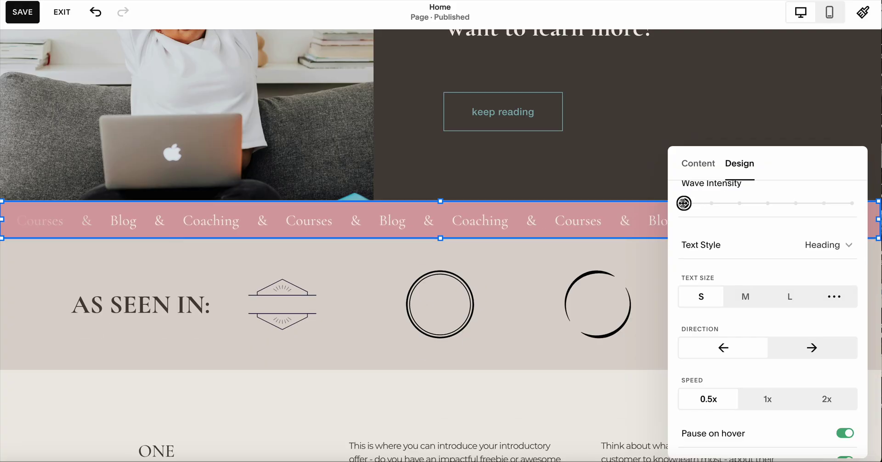
Step: Try the Paragraph text style on the scrolling text, and switch it back to Heading
scroll(764, 257, down, 1)
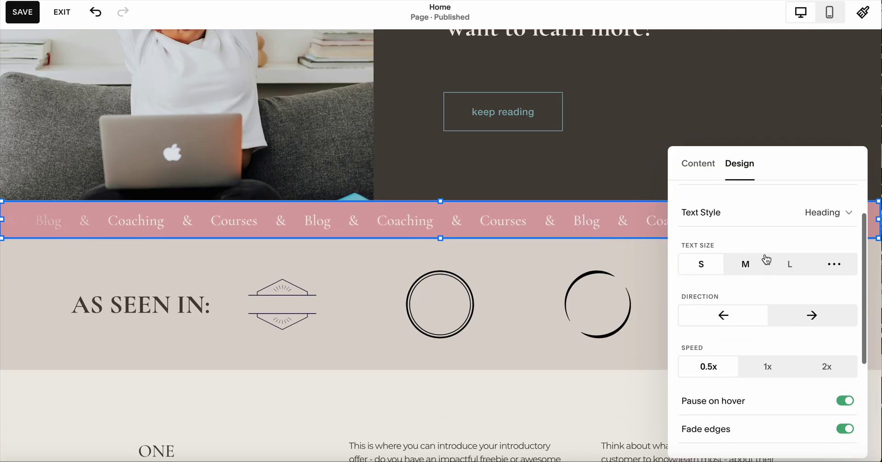
click(825, 201)
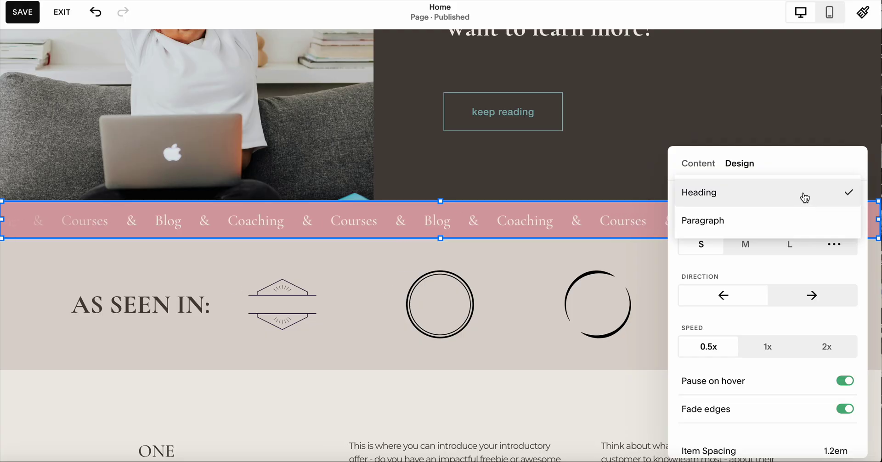
click(705, 221)
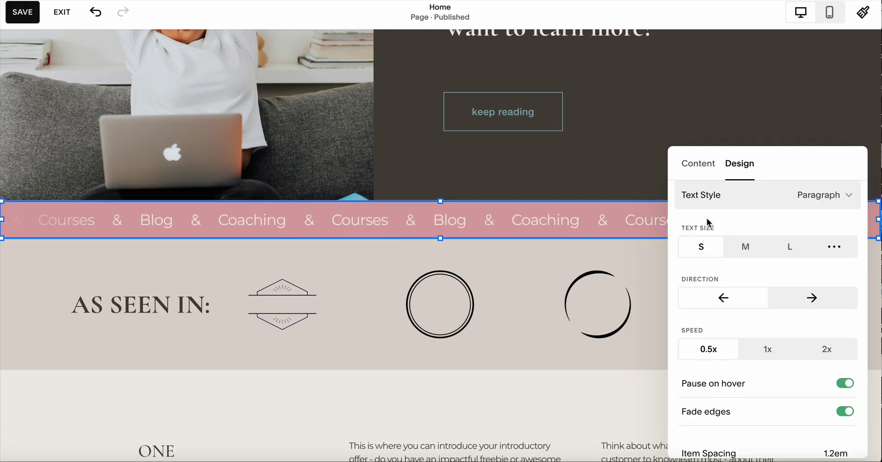
click(763, 198)
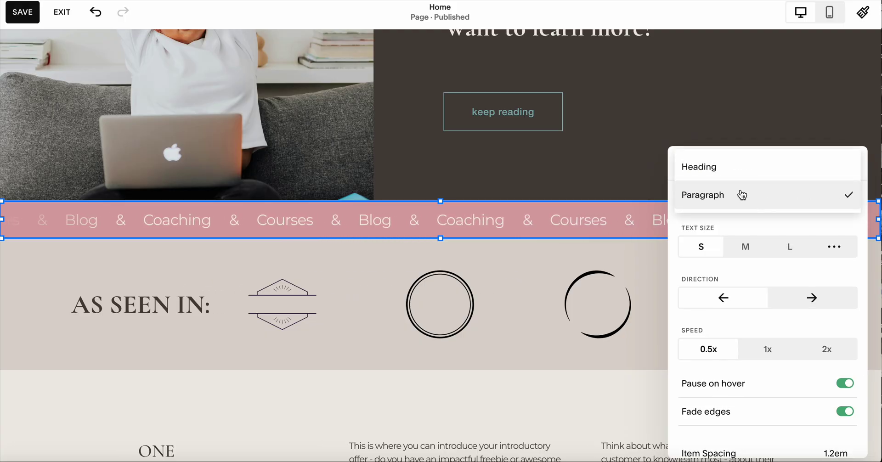
click(737, 176)
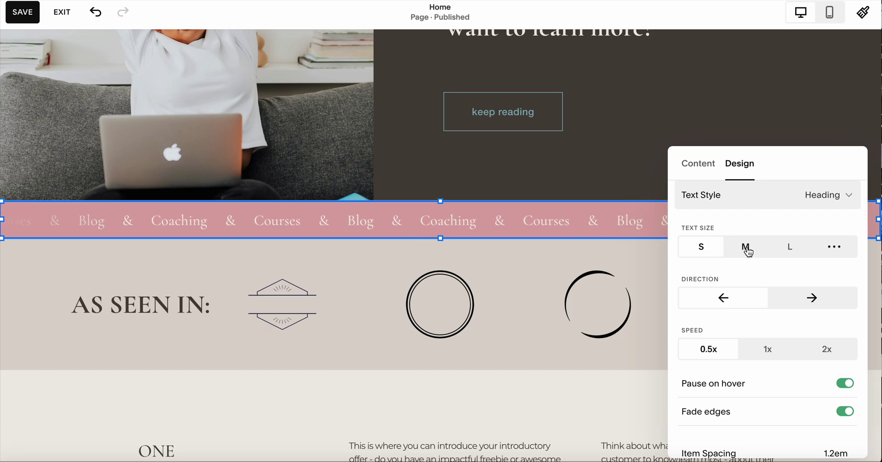
Step: Try a scrolling speed of 1x for the text, and set it back to 0.5x
scroll(804, 268, down, 1)
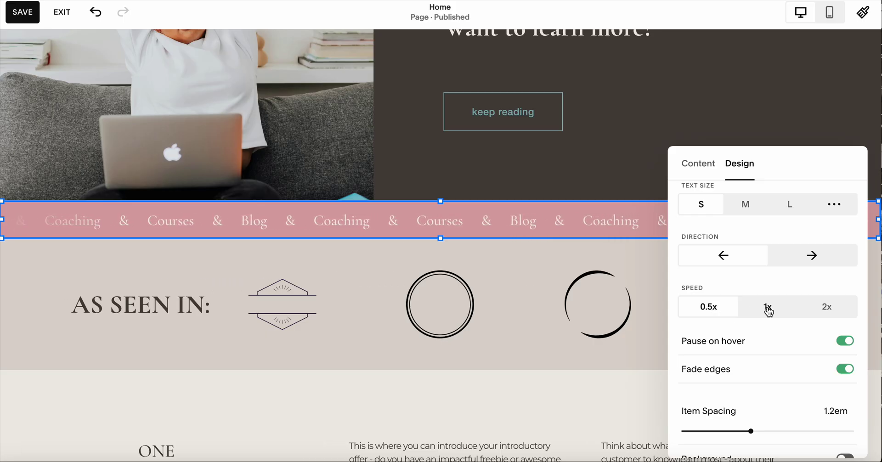
click(769, 308)
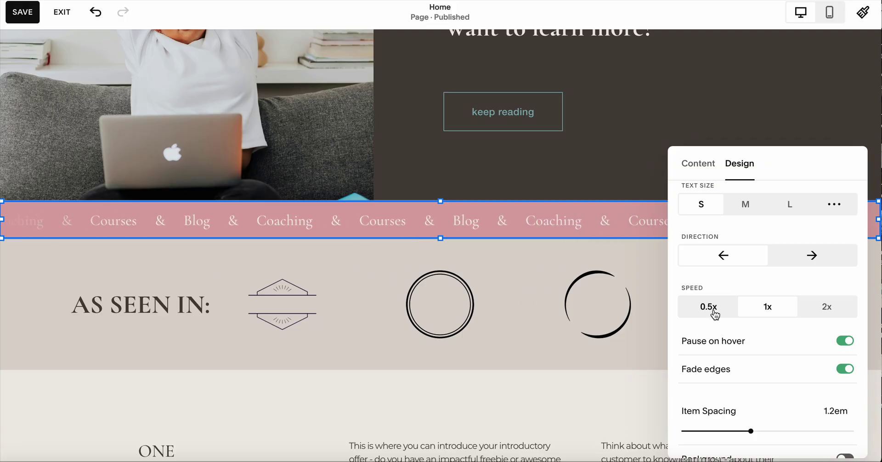
click(715, 315)
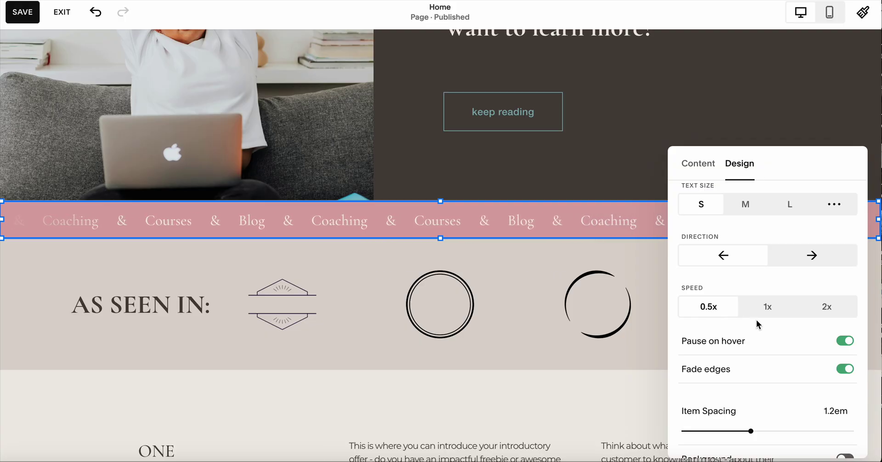
Step: Turn on the background of the scrolling text block
scroll(770, 332, down, 2)
scroll(771, 332, down, 1)
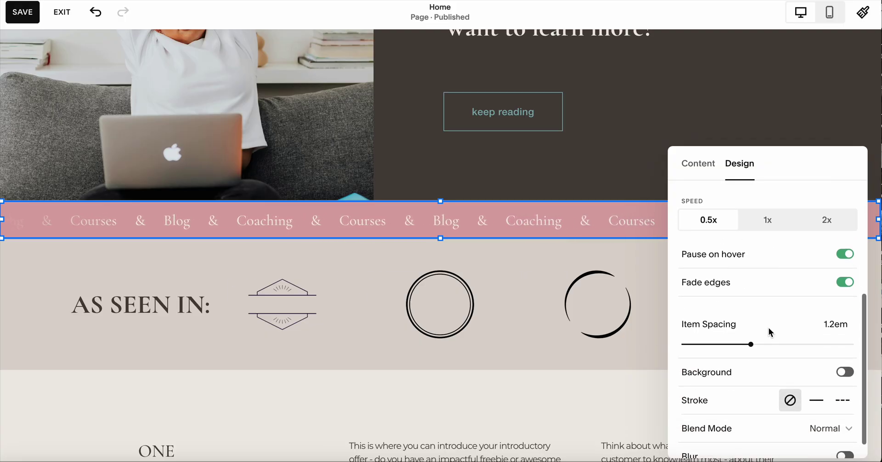
scroll(771, 331, down, 1)
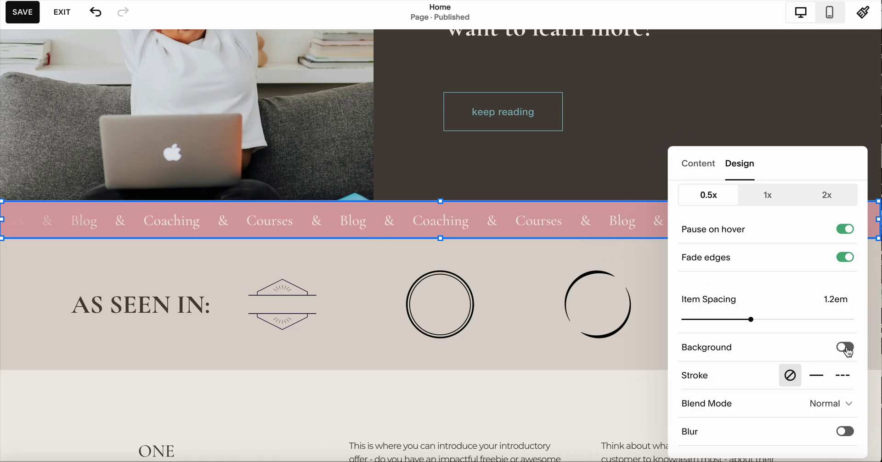
click(846, 347)
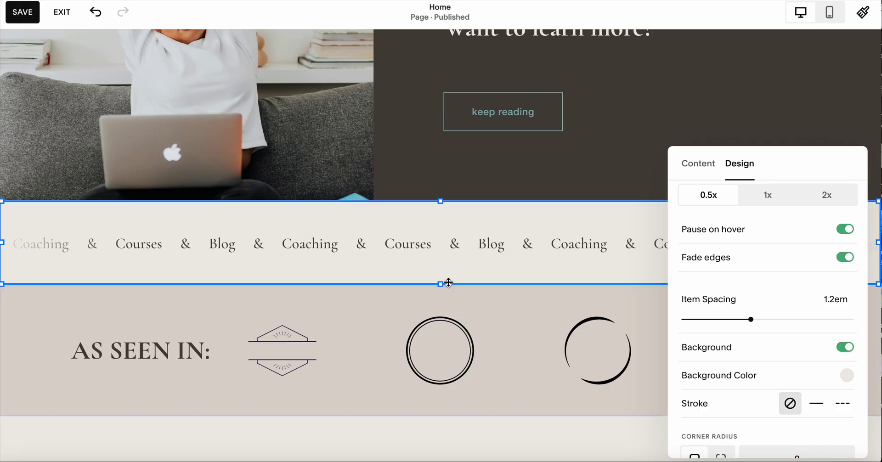
Step: Stretch the scrolling block downward to make its section taller, shrink the block again and centre it vertically within the pink section
drag(439, 284, 441, 334)
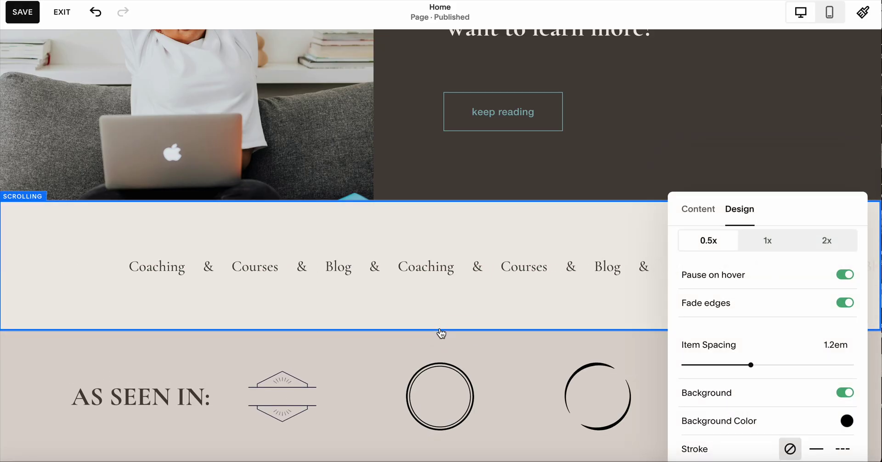
click(461, 295)
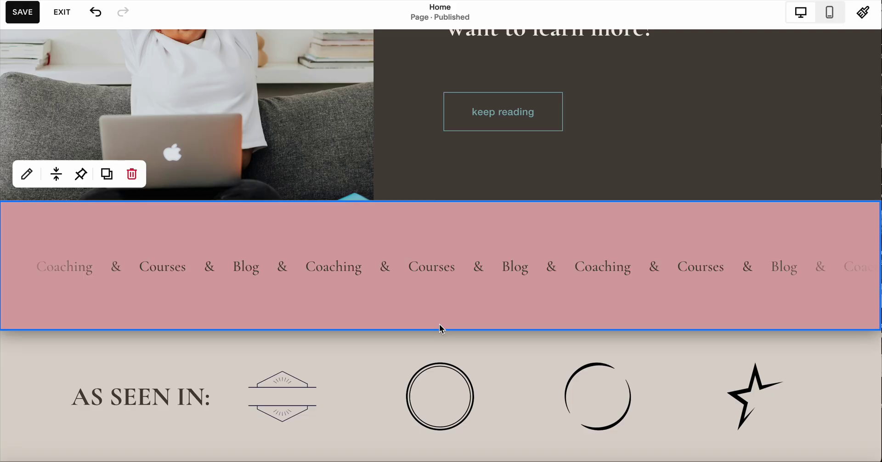
drag(440, 329, 443, 272)
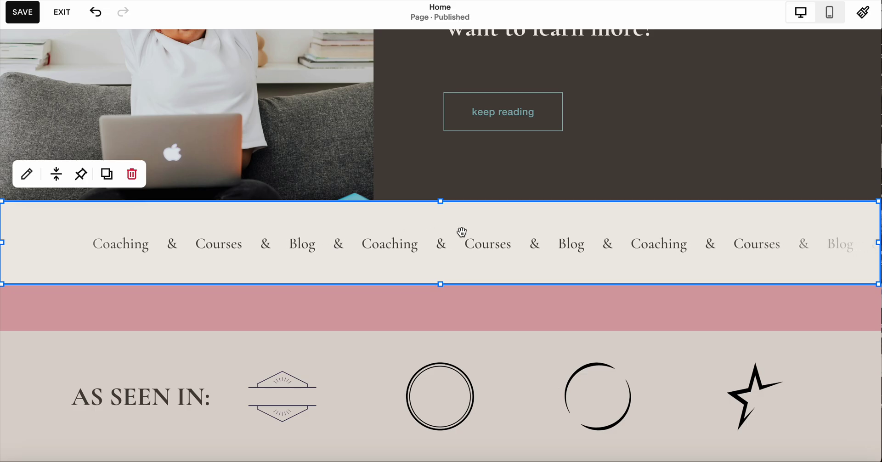
drag(483, 226, 484, 249)
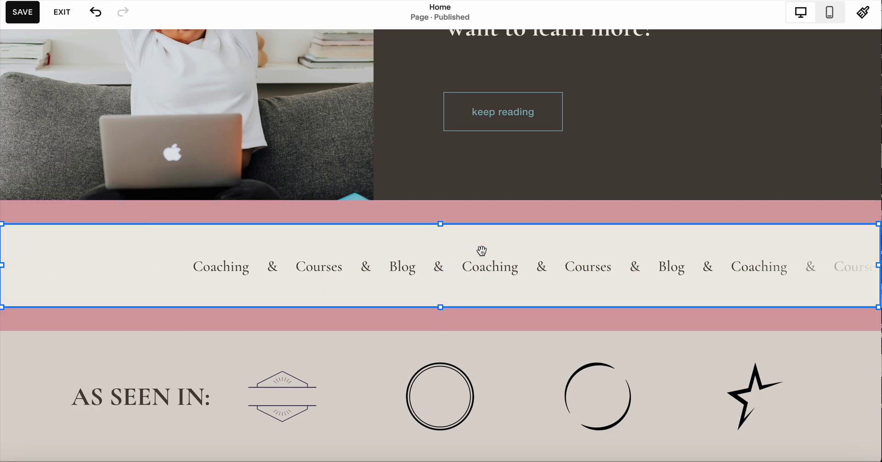
Step: Move the scrolling block to the top of its section and shorten the pink section to the block's height
click(538, 215)
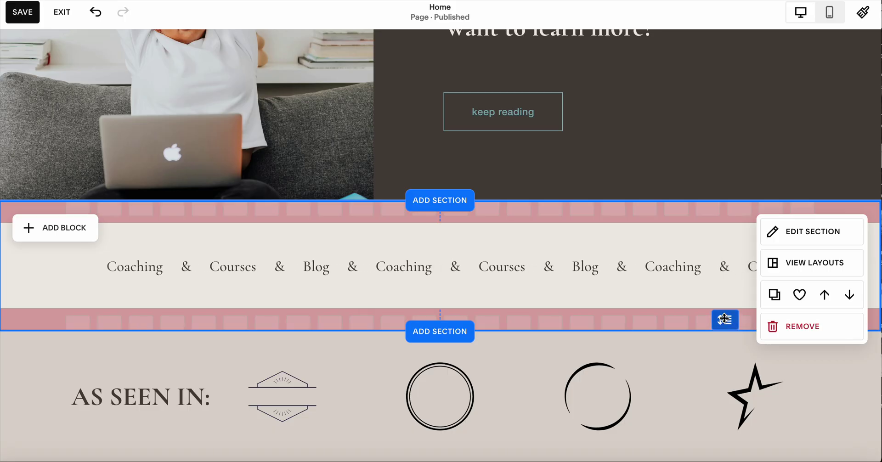
drag(724, 321, 725, 302)
click(623, 249)
drag(622, 244, 627, 226)
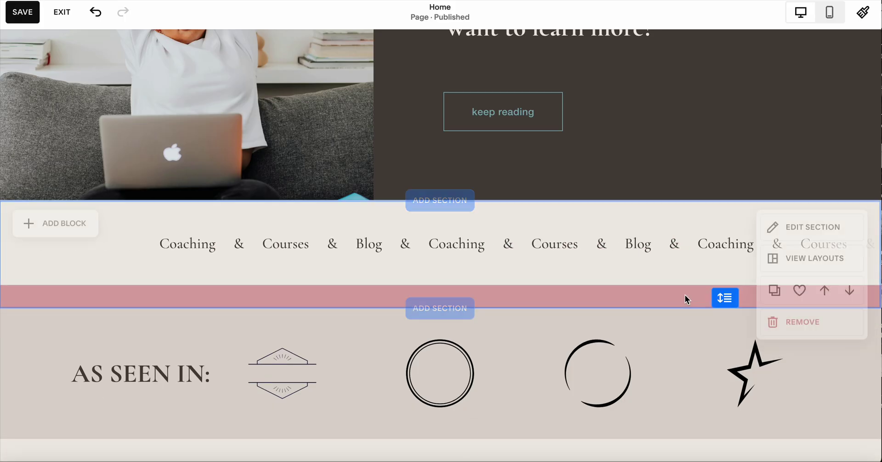
click(620, 271)
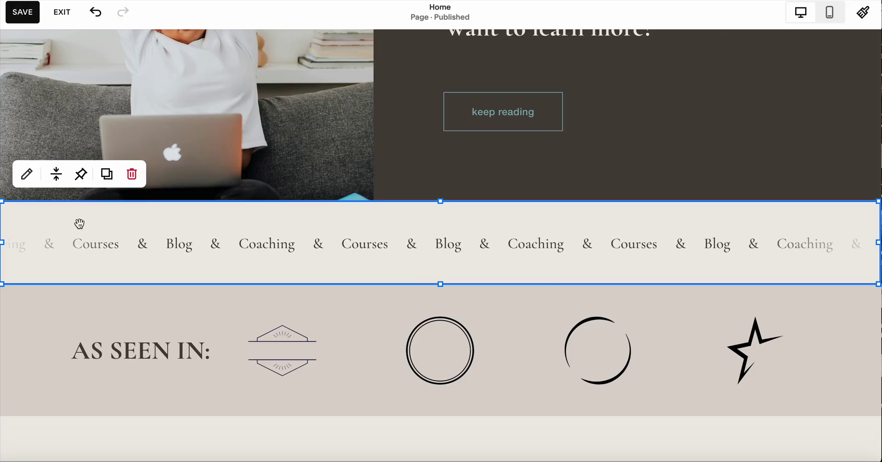
Step: Turn on Backdrop blur for the scrolling text block and set its blur amount to 40px
click(27, 173)
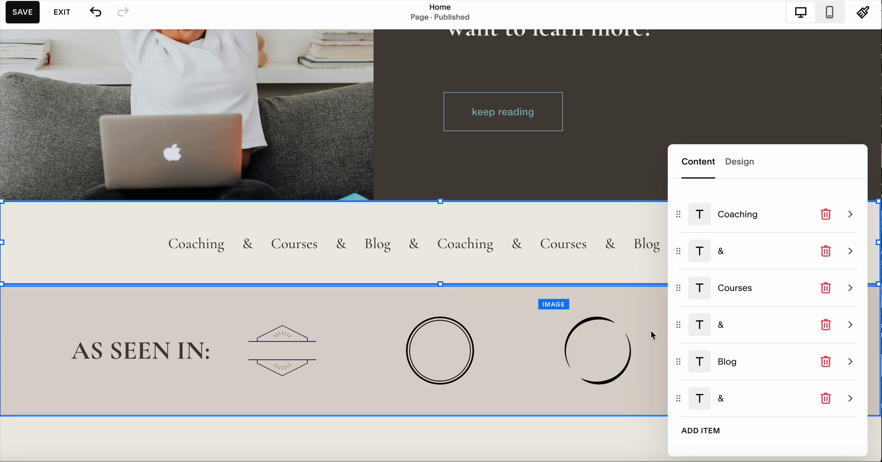
click(740, 165)
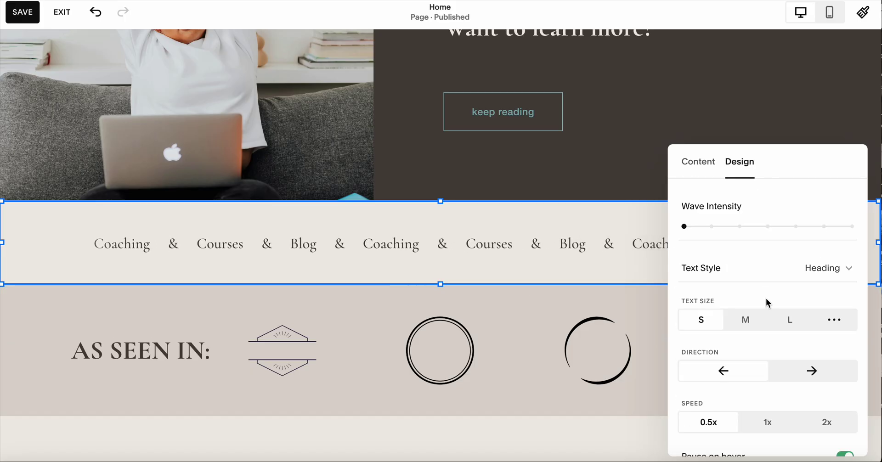
scroll(768, 303, down, 8)
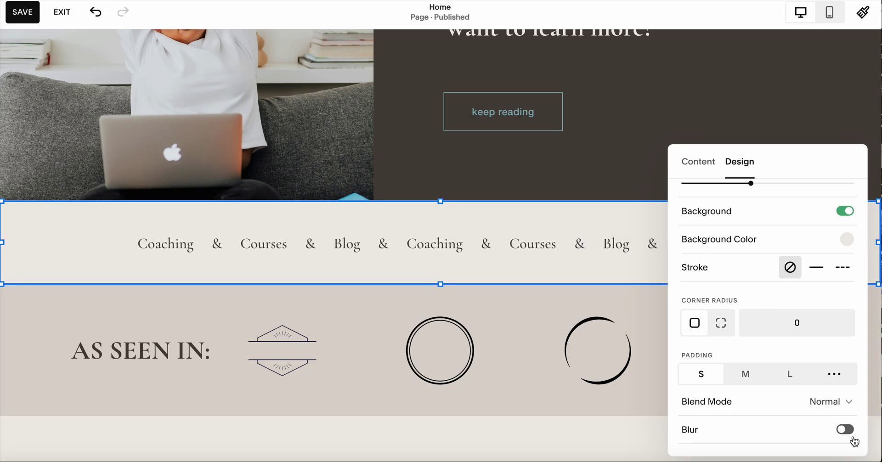
click(843, 431)
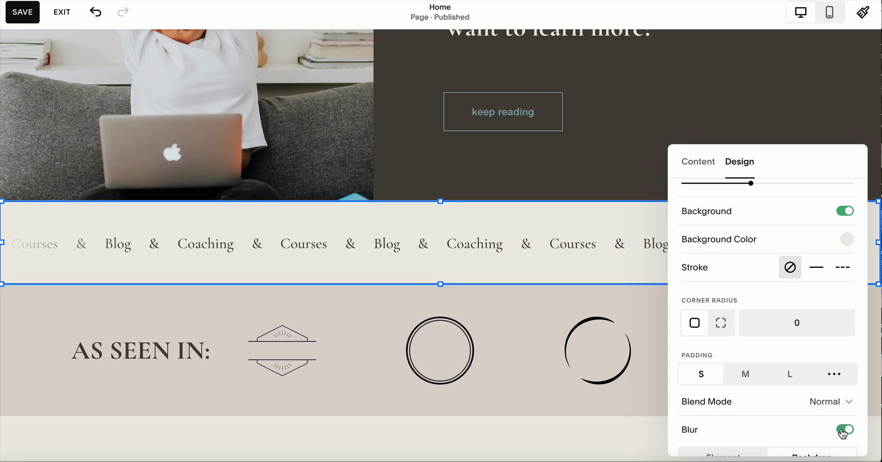
scroll(784, 415, down, 3)
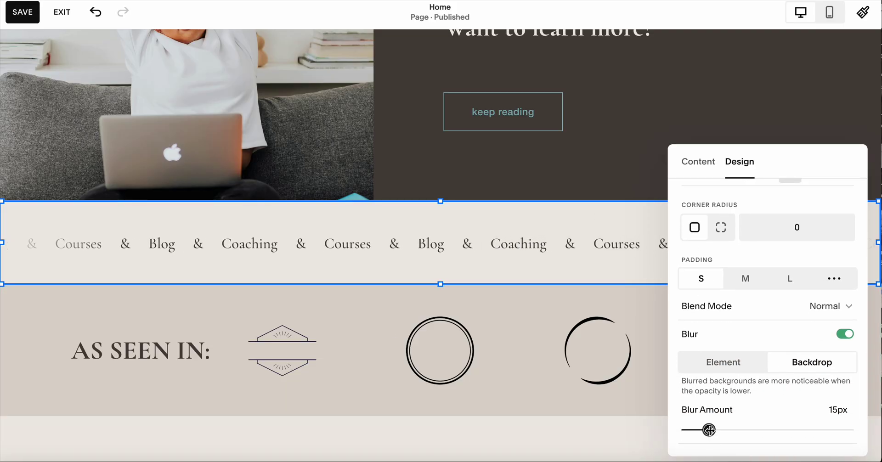
drag(709, 430, 751, 429)
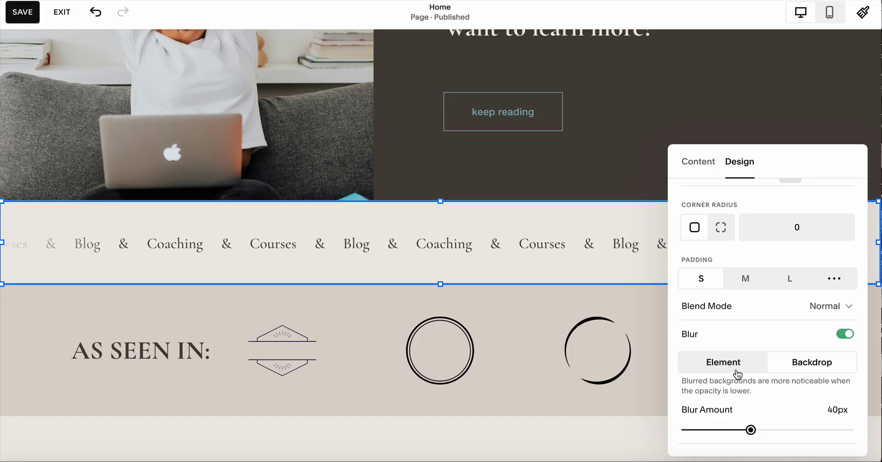
Step: Try Element blur on the scrolling block with the amount lowered to 0px, and undo the amount changes repeatedly
click(736, 370)
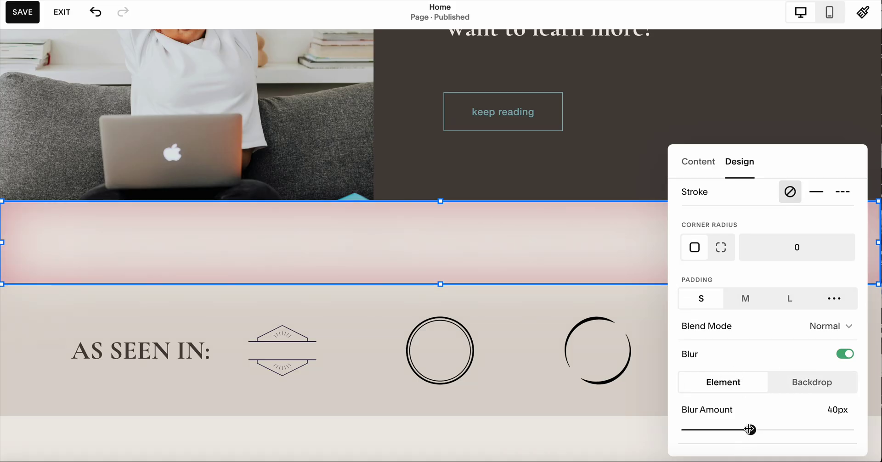
drag(751, 429, 684, 429)
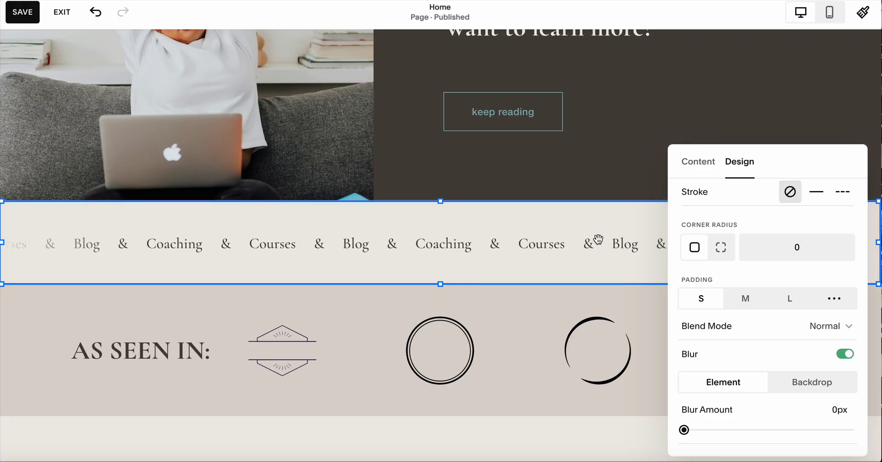
click(99, 18)
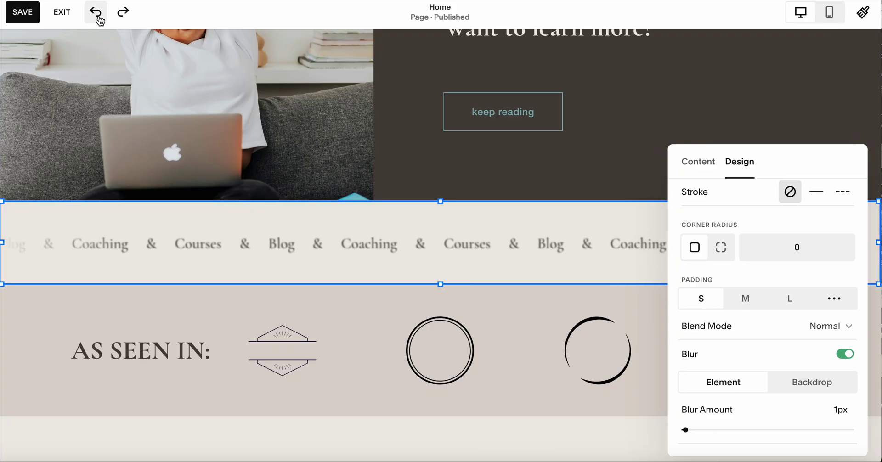
click(99, 20)
click(99, 19)
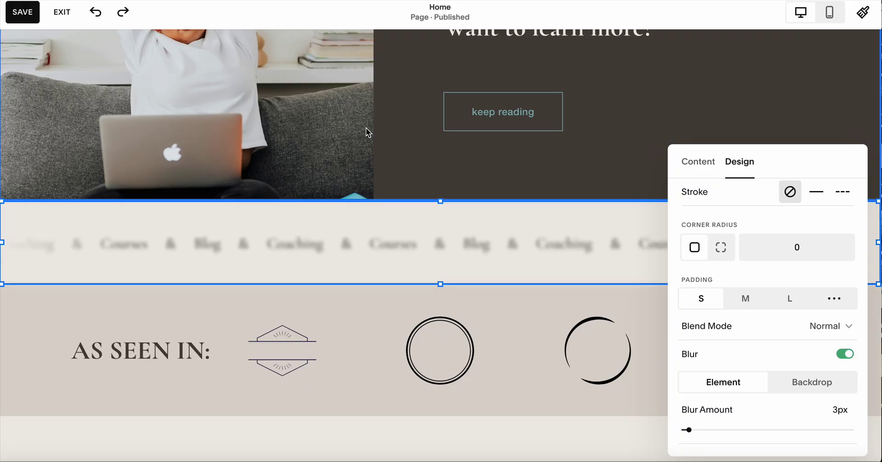
click(98, 15)
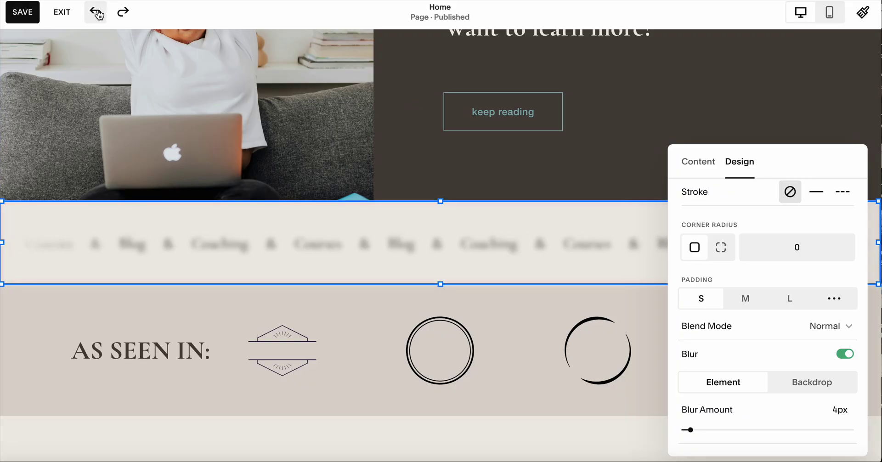
click(98, 15)
click(98, 15)
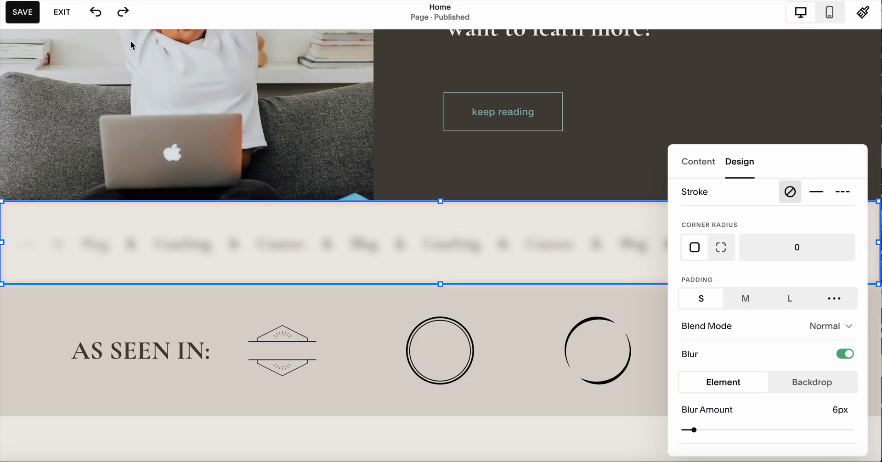
click(539, 164)
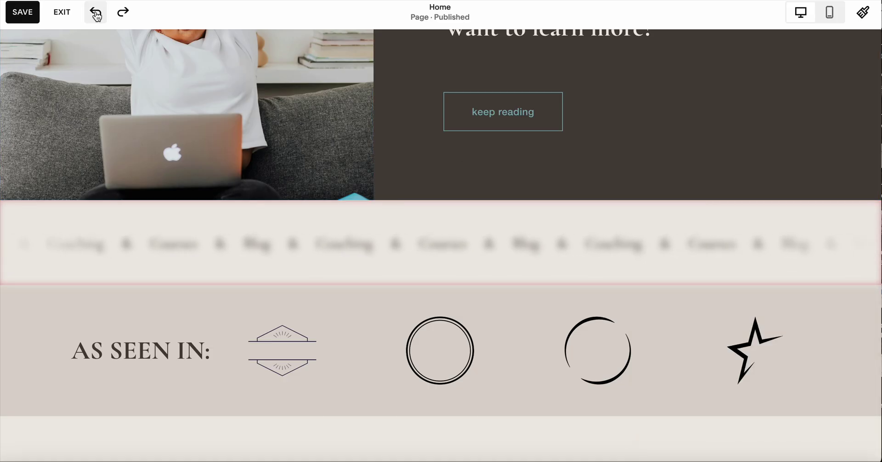
click(96, 16)
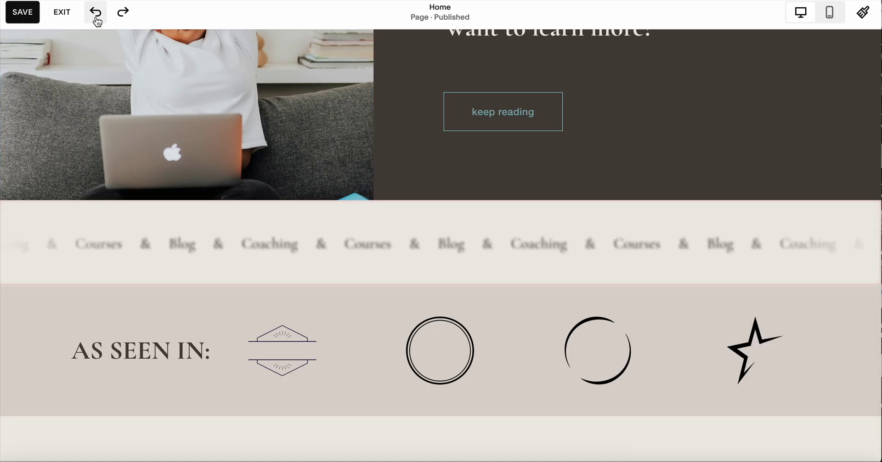
Step: Exit the page editor without saving the changes, and reopen the Home page for editing at the flower image
click(63, 14)
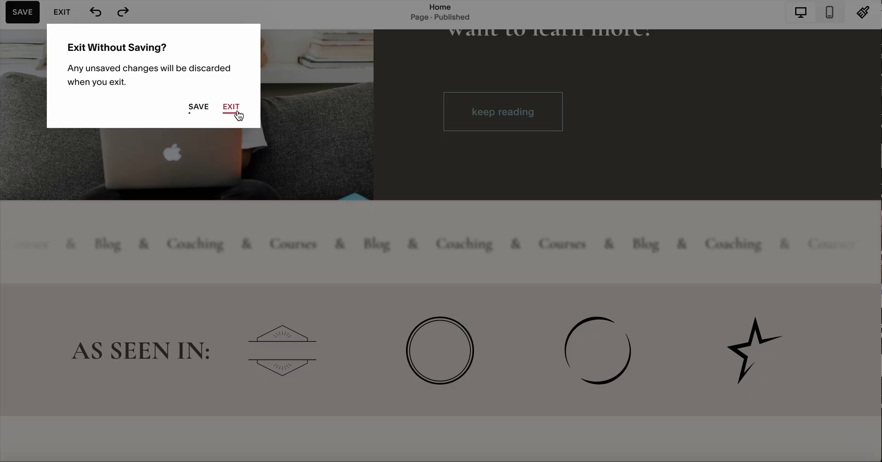
click(237, 113)
scroll(432, 184, down, 6)
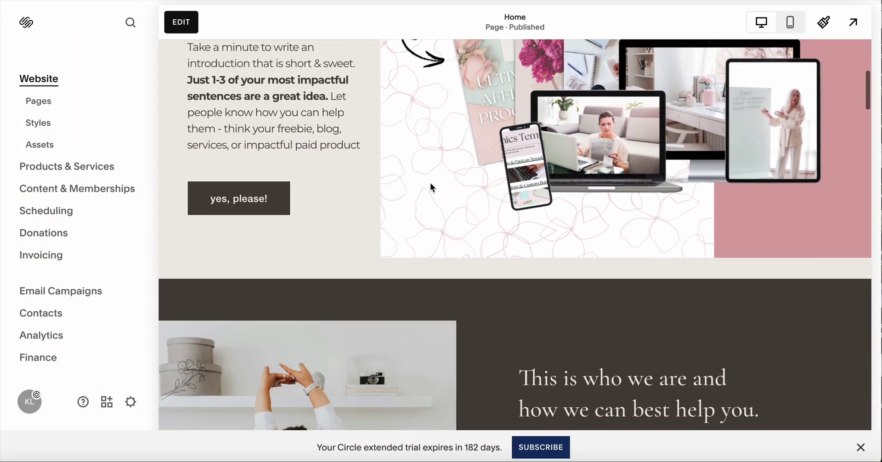
scroll(432, 186, down, 10)
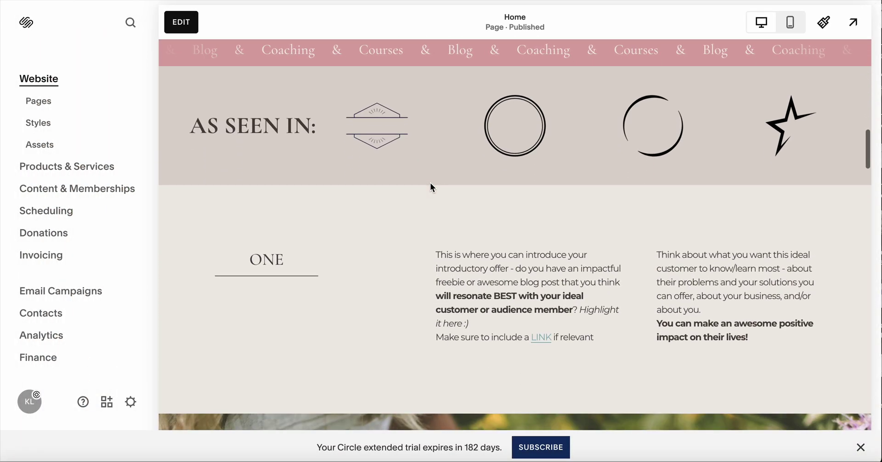
scroll(432, 188, down, 4)
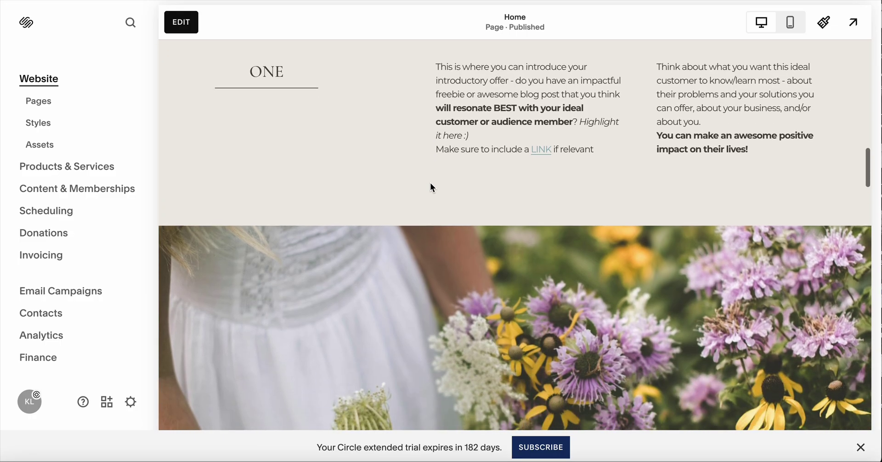
scroll(432, 187, down, 3)
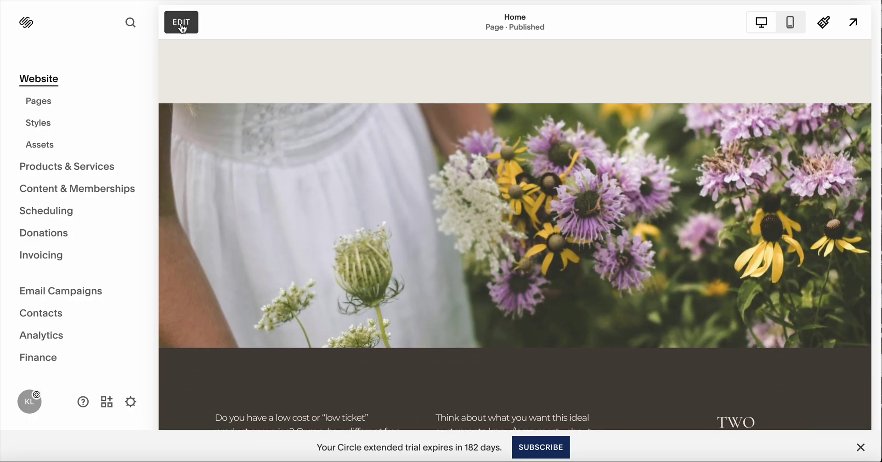
click(182, 23)
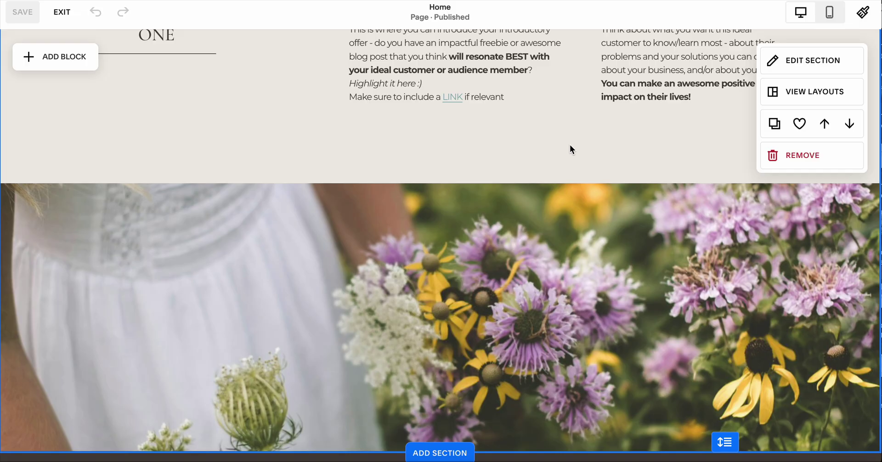
Step: Open the flower image block's settings and review its content options, including link, alternate filename and alt text
scroll(571, 146, down, 1)
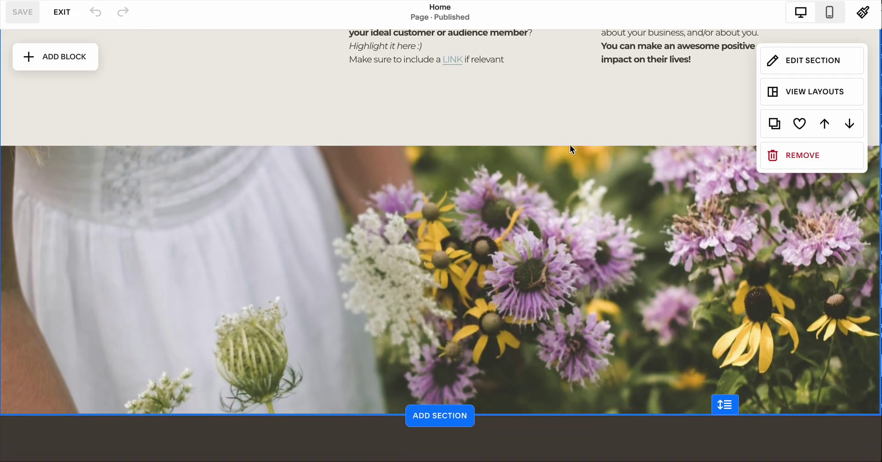
click(477, 216)
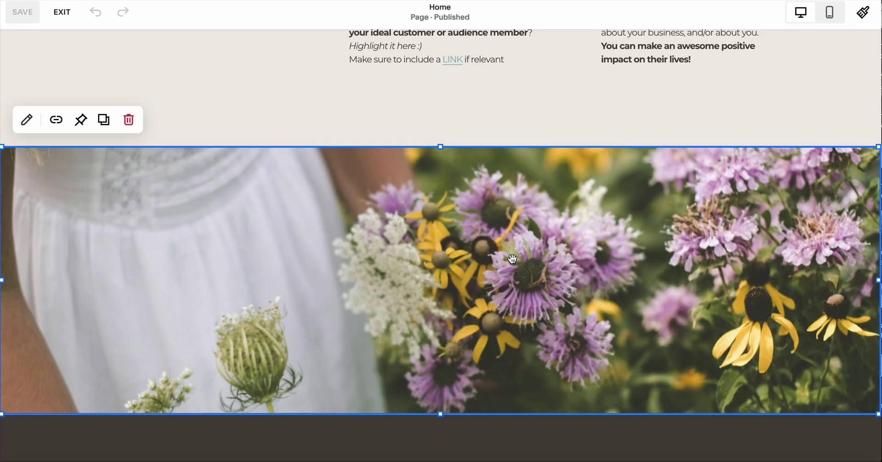
click(28, 121)
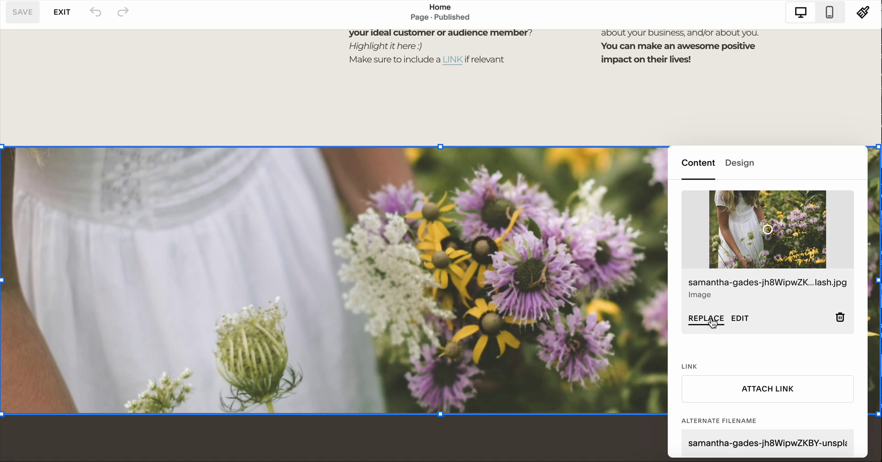
scroll(770, 306, down, 3)
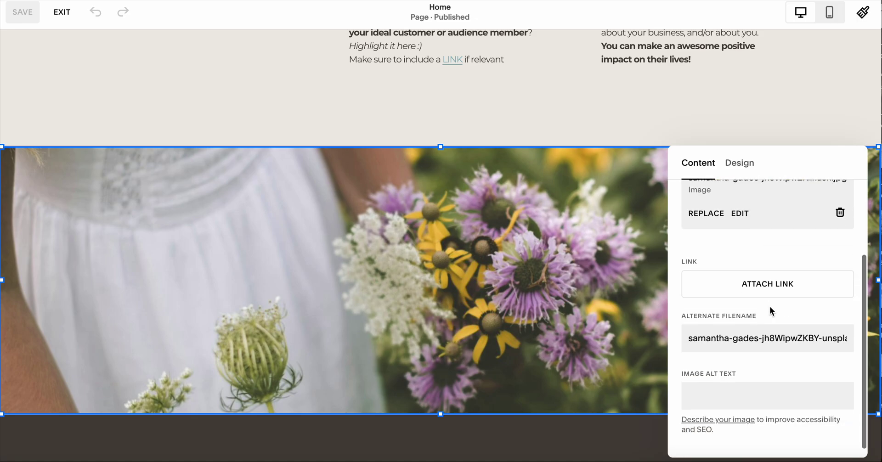
scroll(770, 306, up, 3)
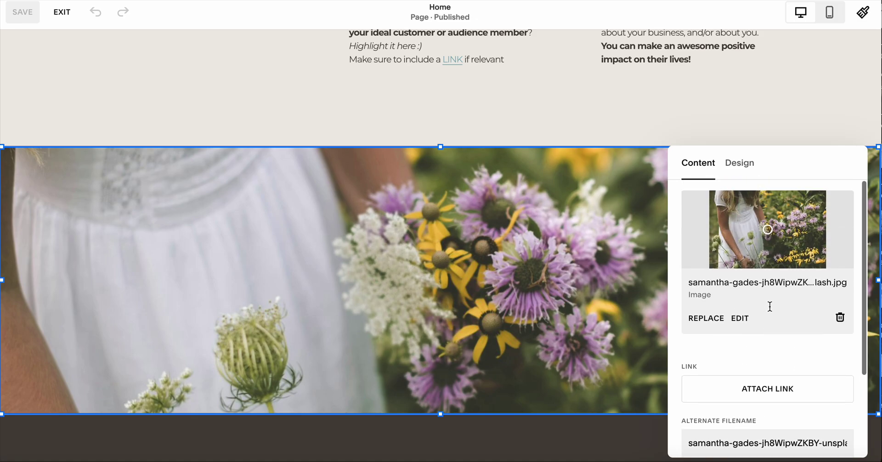
Step: Inspect the flower image's design options and its Parallax effect settings for intensity and angle, and close the block settings
click(745, 172)
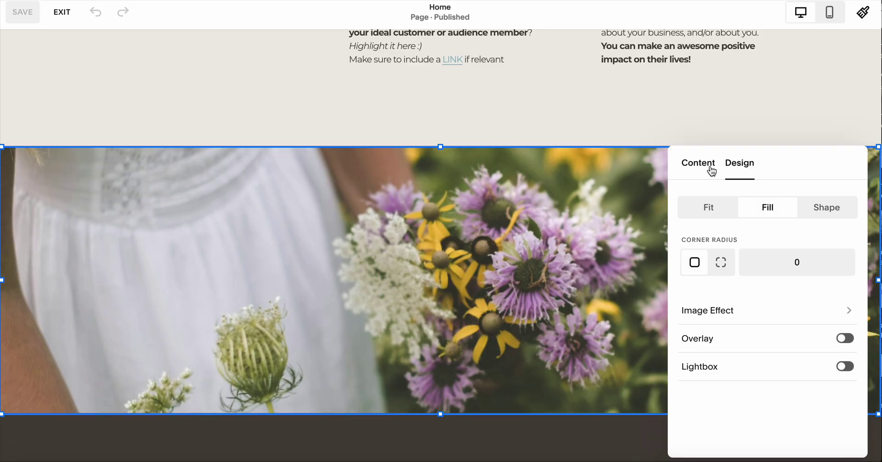
click(740, 313)
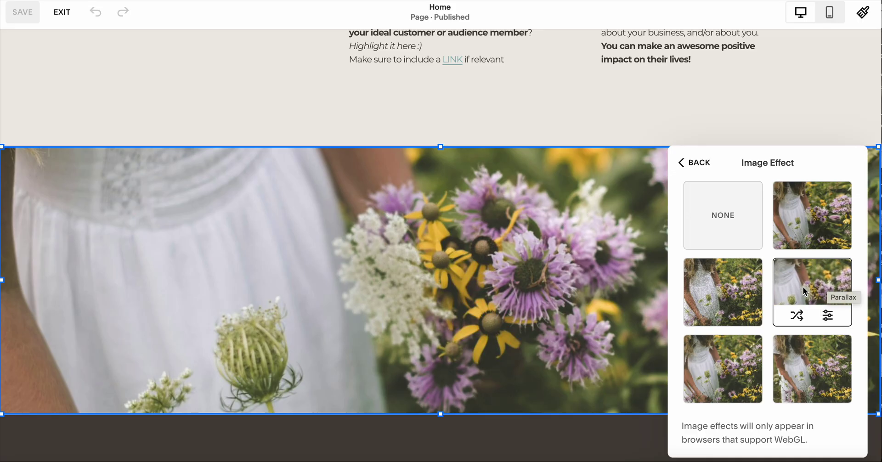
click(828, 316)
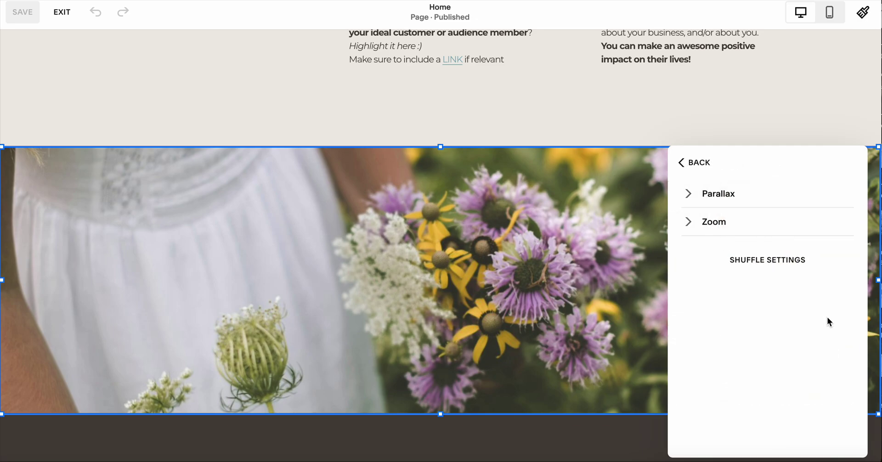
click(706, 199)
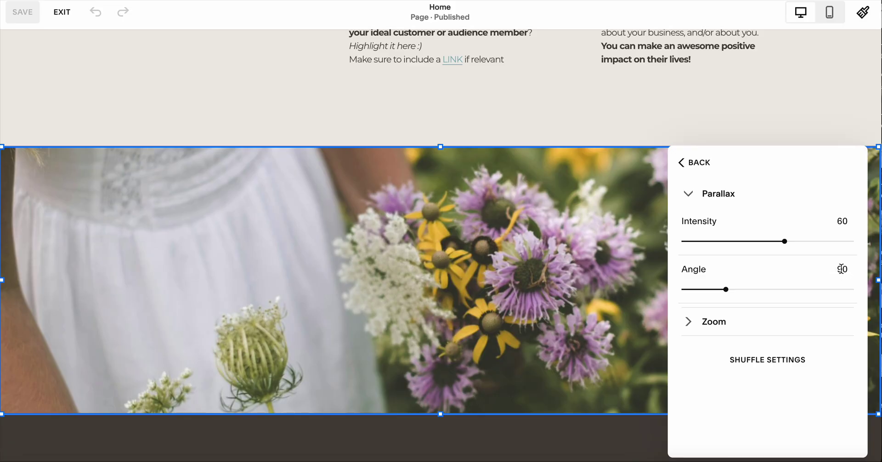
click(695, 163)
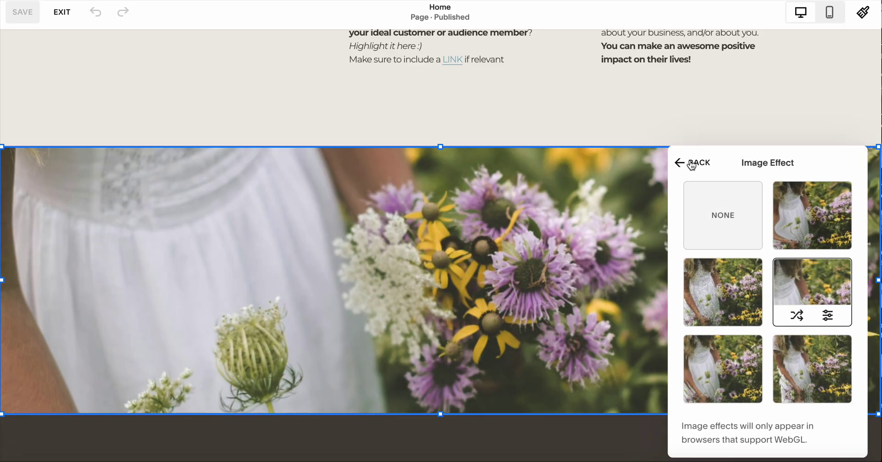
click(693, 165)
click(647, 102)
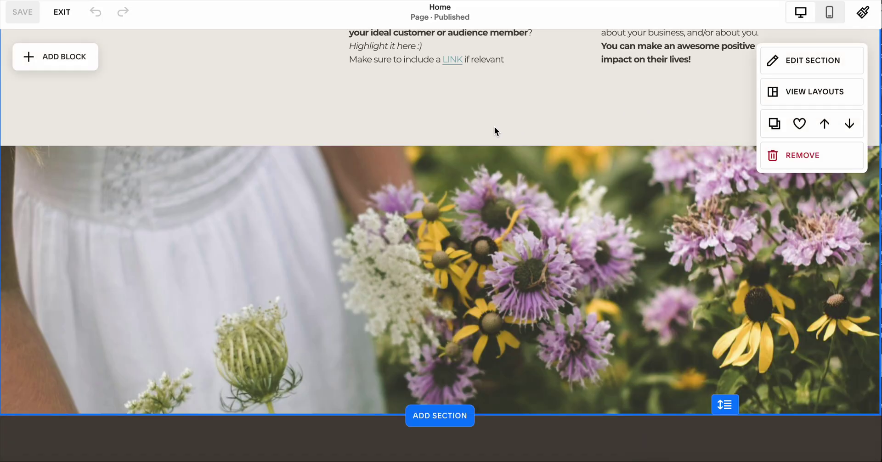
scroll(483, 234, up, 7)
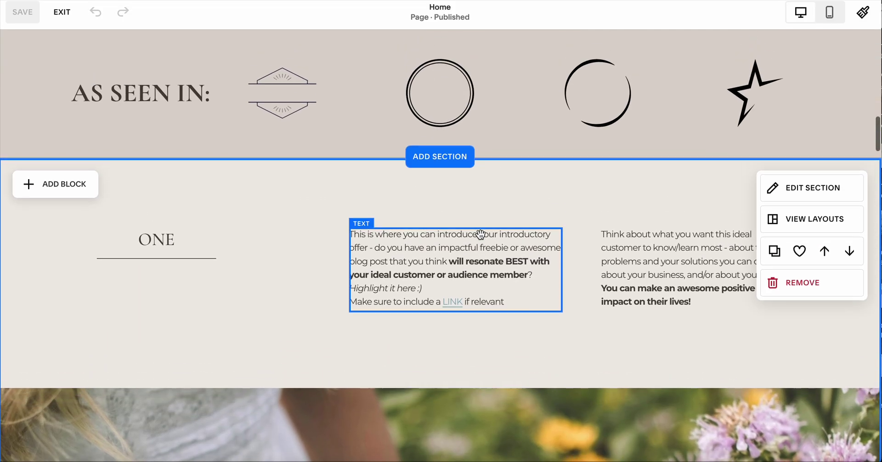
Step: Examine how the flower image's Parallax effect moves as the page passes between sections ONE and TWO
scroll(481, 237, down, 6)
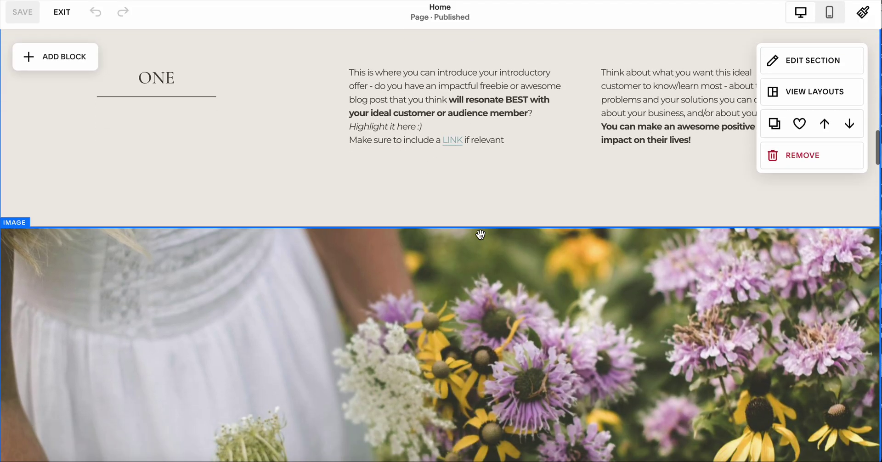
scroll(480, 235, down, 3)
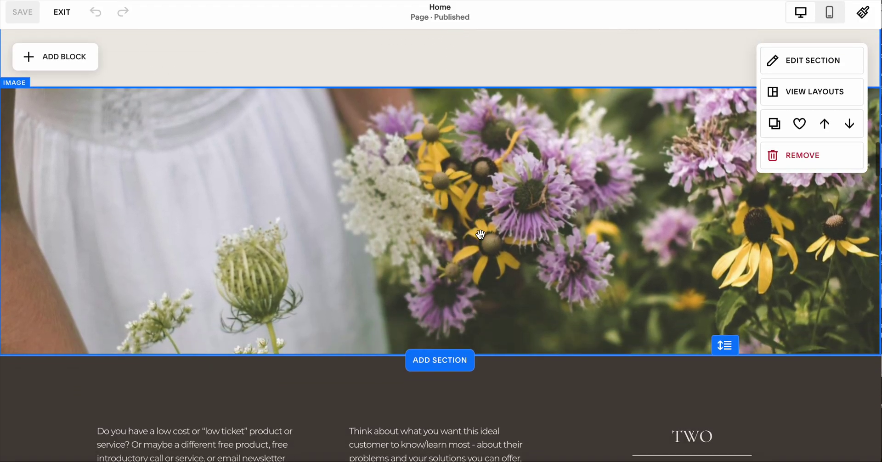
scroll(481, 234, down, 2)
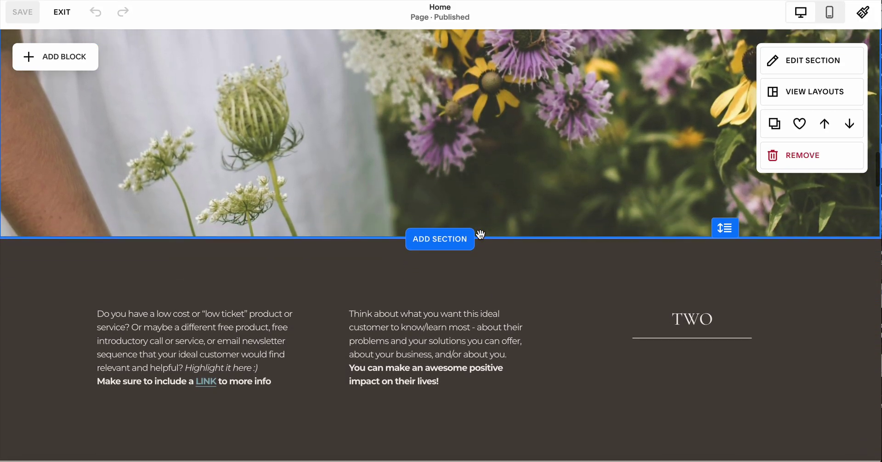
scroll(481, 234, down, 1)
scroll(481, 234, up, 4)
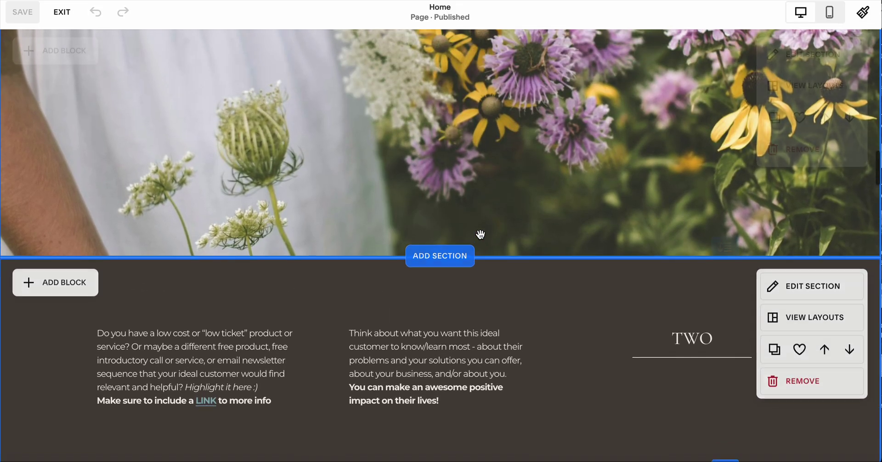
scroll(481, 235, up, 3)
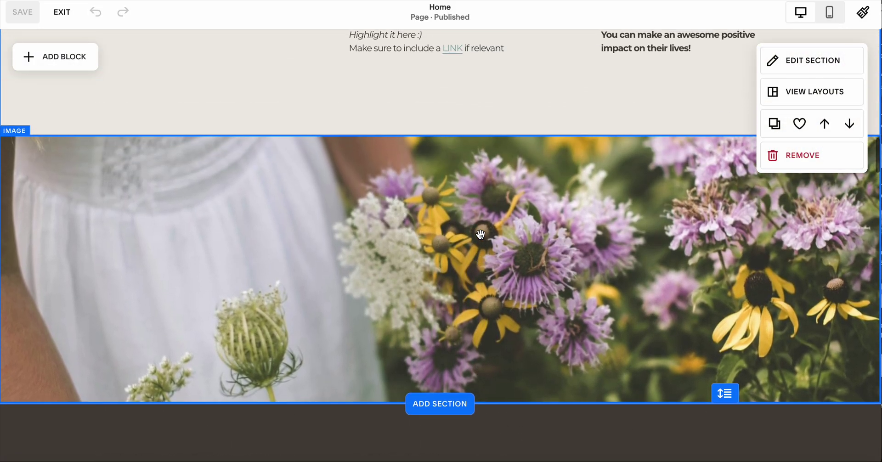
scroll(480, 235, down, 4)
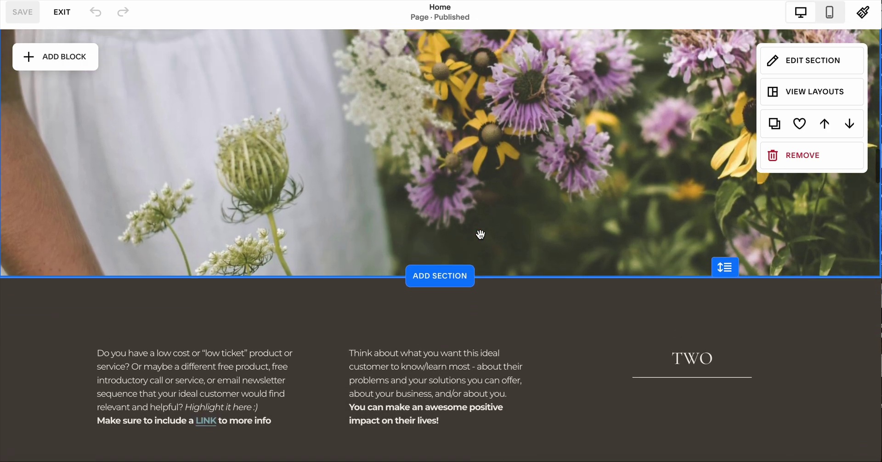
scroll(481, 235, up, 3)
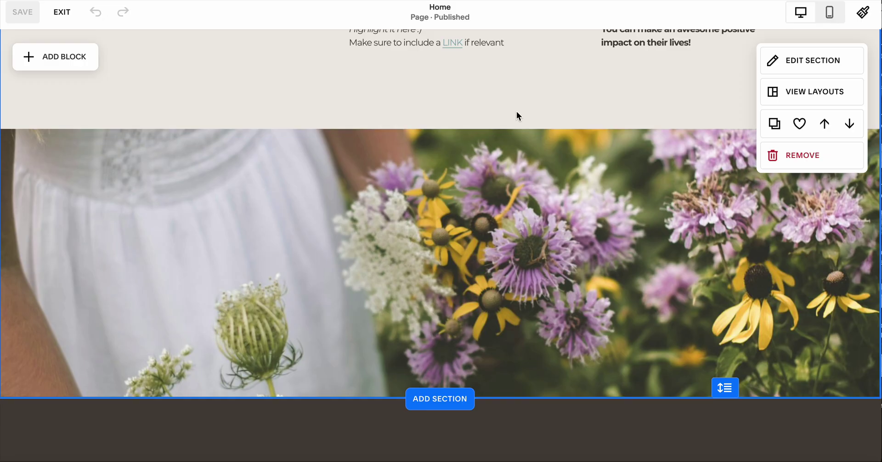
Step: Open the flower image's settings and inspect the Parallax intensity and angle of its image effect
click(471, 202)
scroll(554, 181, down, 3)
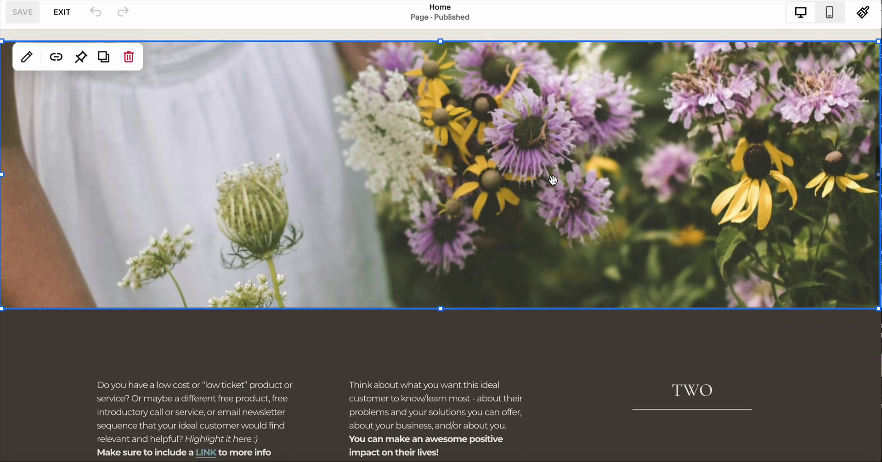
scroll(554, 181, up, 4)
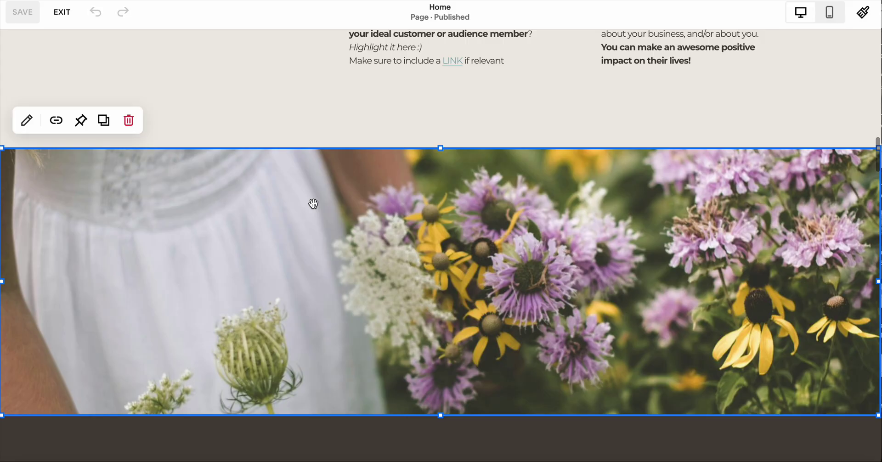
click(27, 120)
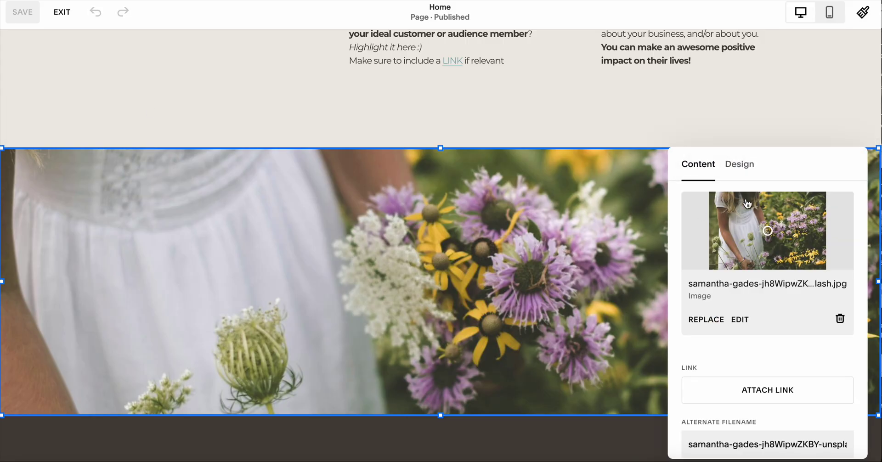
click(744, 177)
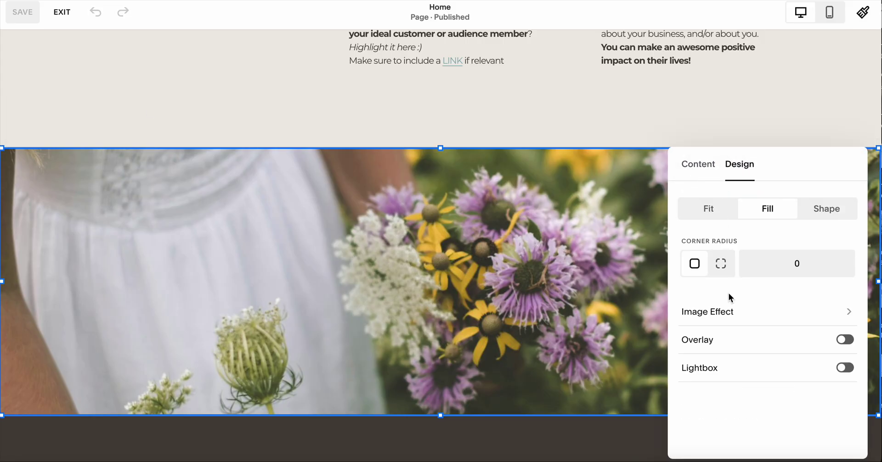
click(728, 317)
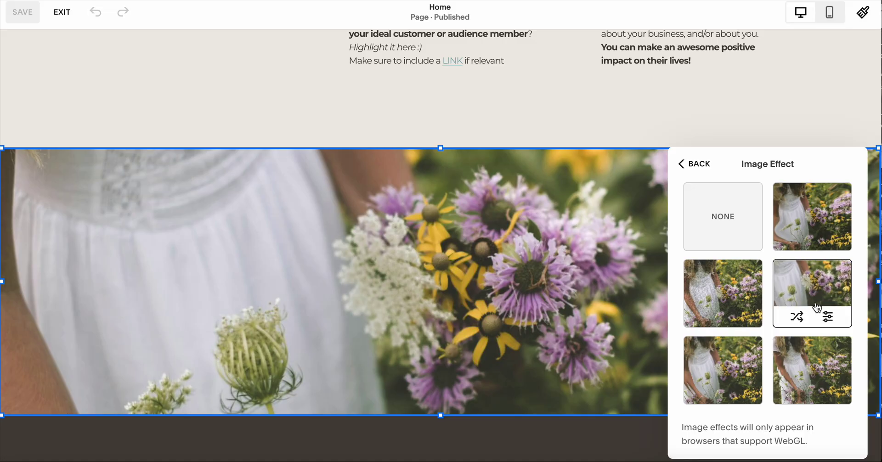
click(829, 318)
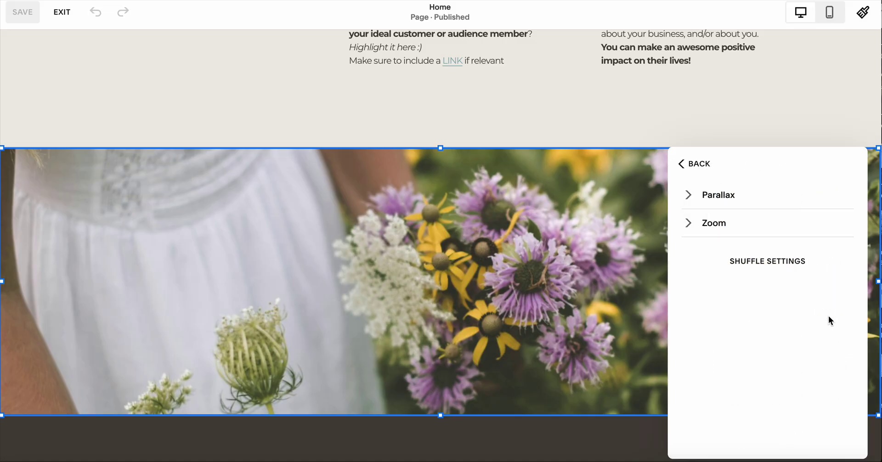
click(719, 199)
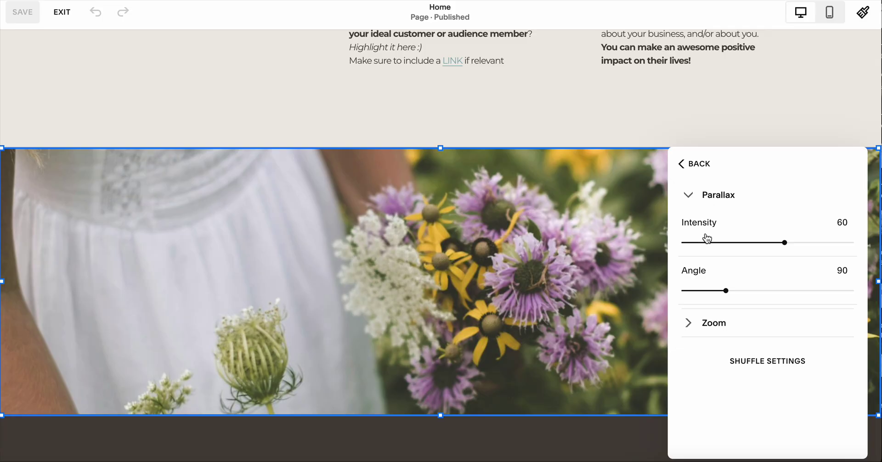
Step: Return from the Parallax settings to the flower image's content options and close the block settings
click(695, 166)
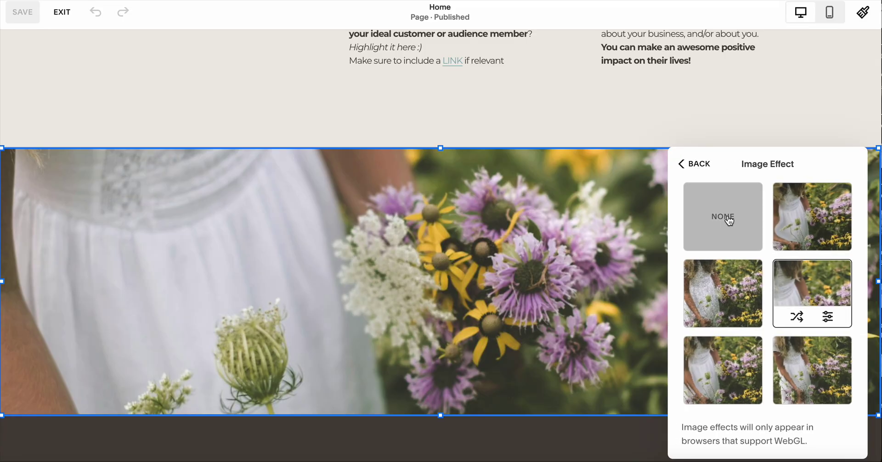
click(687, 172)
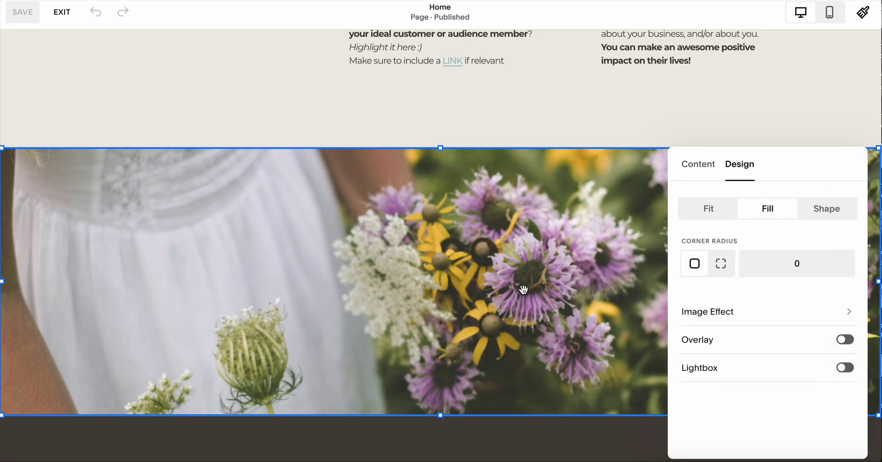
click(695, 170)
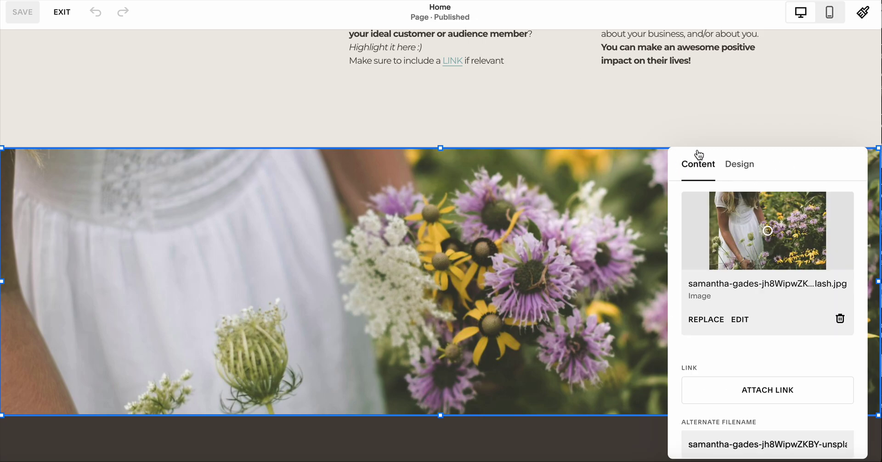
click(743, 115)
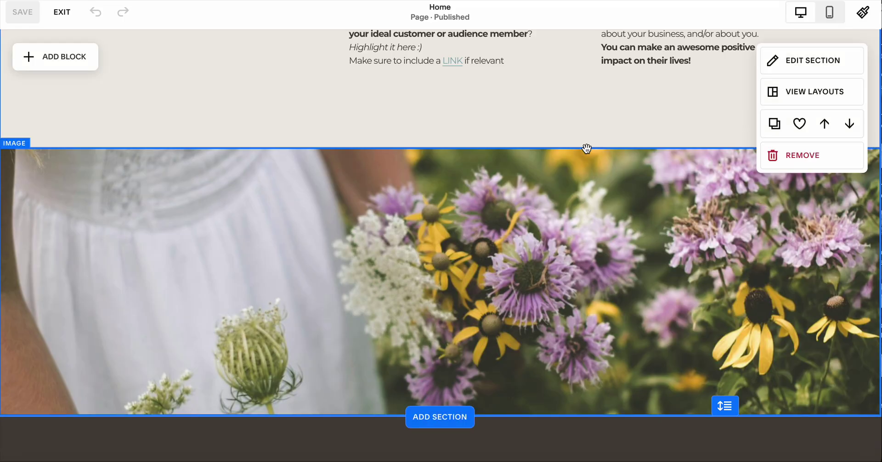
Step: Review the YOUR BRAND scrolling block's content and design options, including wave intensity, text style, size, direction and speed
scroll(587, 148, down, 2)
scroll(587, 148, down, 6)
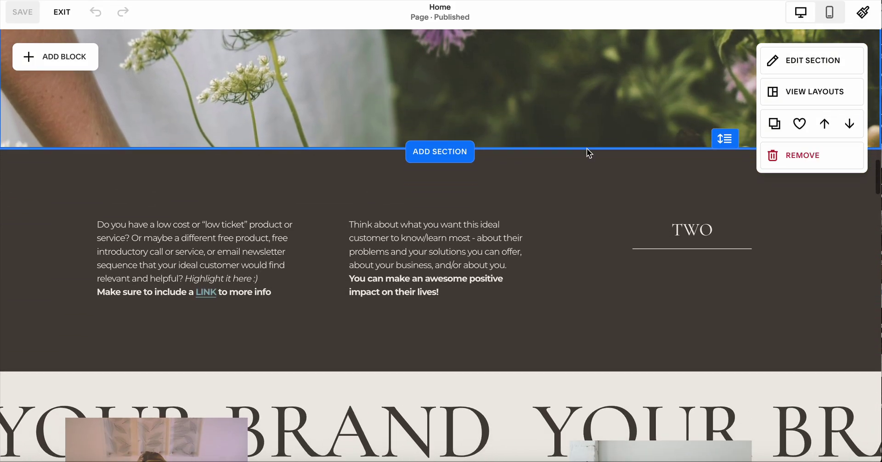
scroll(587, 148, down, 4)
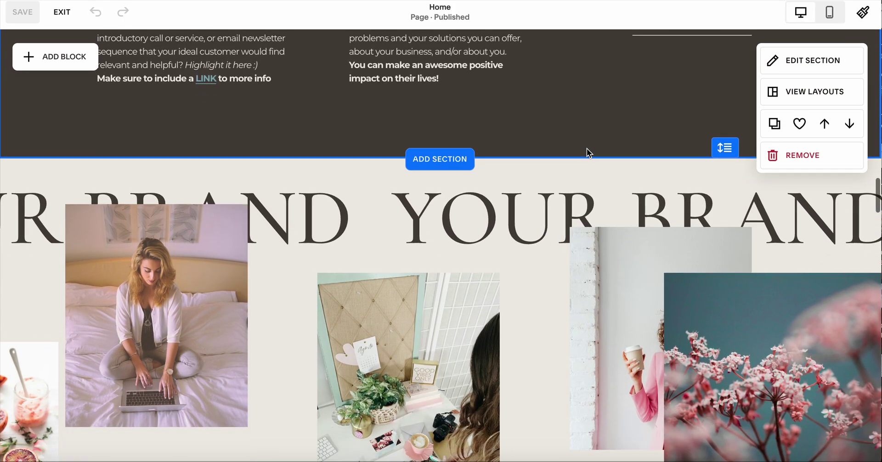
scroll(586, 148, down, 1)
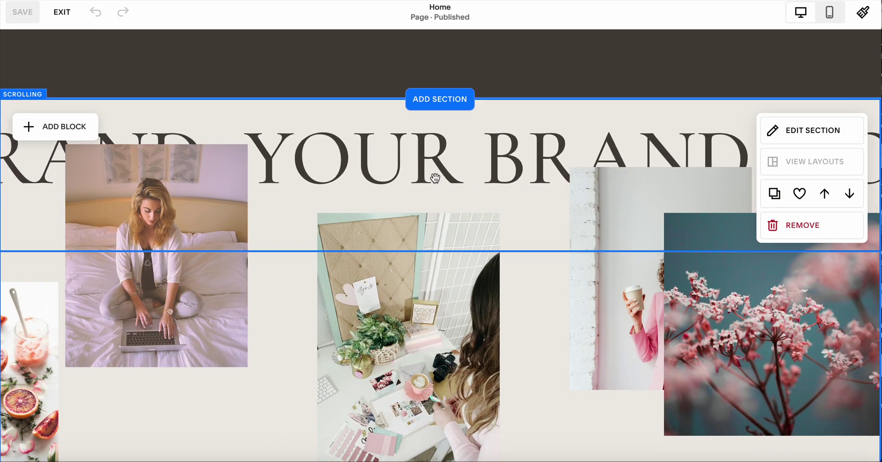
click(521, 153)
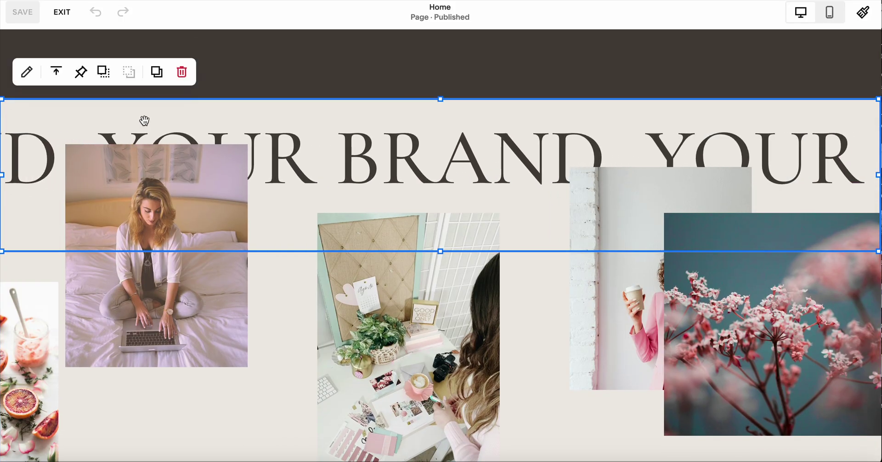
click(27, 78)
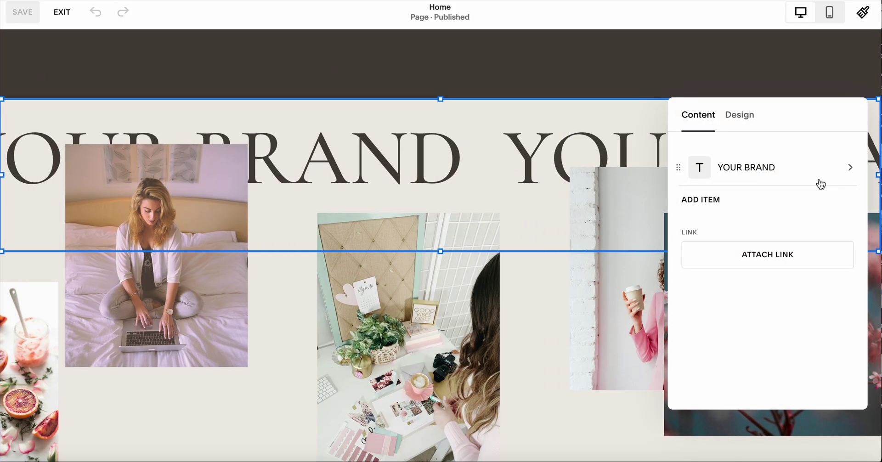
click(745, 120)
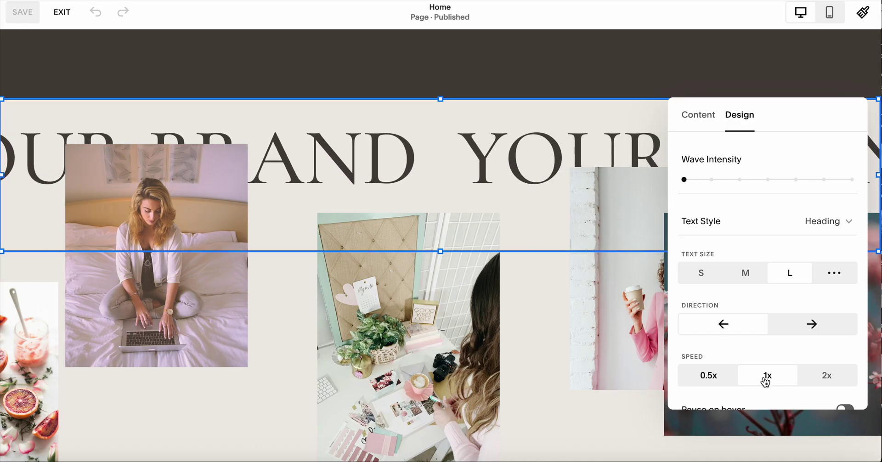
click(570, 308)
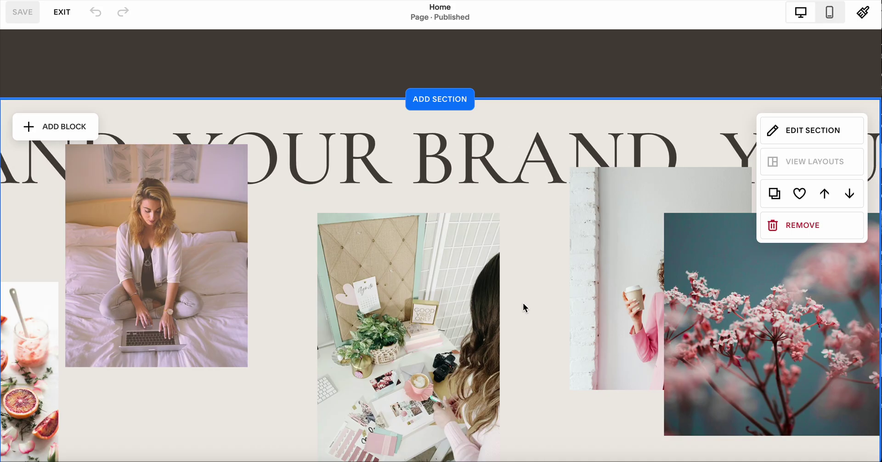
Step: Move the photo of the woman with the laptop backward, behind the scrolling YOUR BRAND text
scroll(534, 280, down, 3)
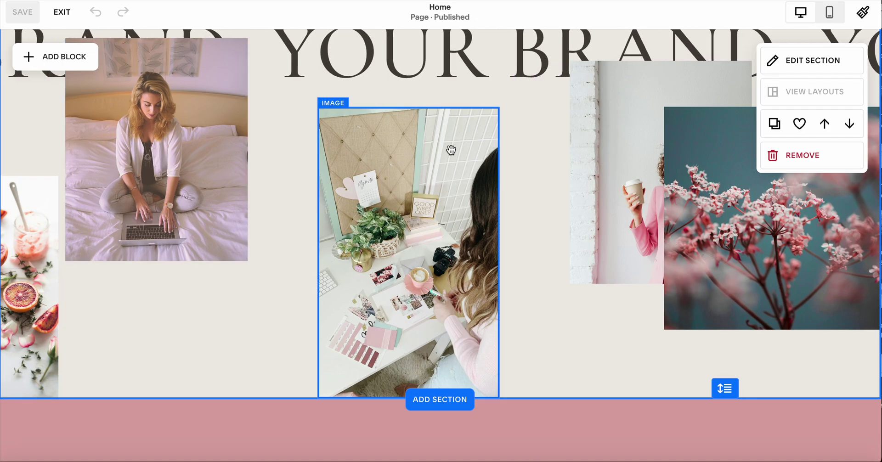
scroll(450, 149, up, 1)
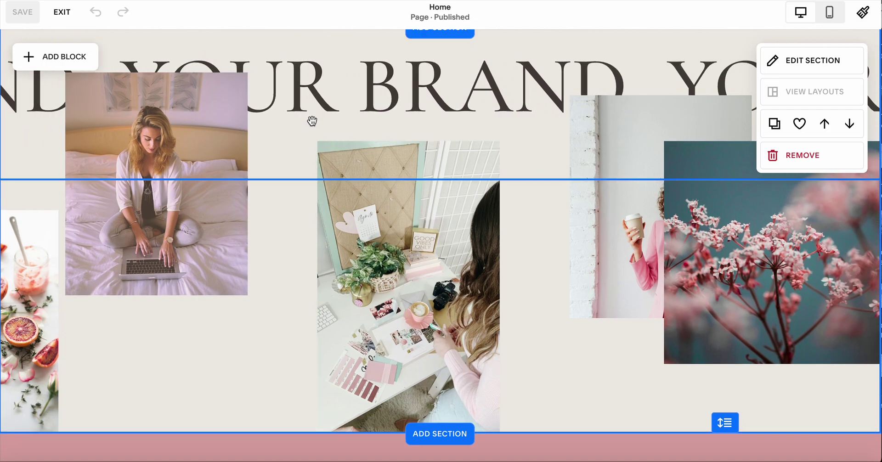
mouse_move(157, 177)
mouse_down()
mouse_move(172, 212)
mouse_move(192, 200)
mouse_move(194, 177)
mouse_move(164, 169)
mouse_move(172, 187)
mouse_move(163, 175)
mouse_up()
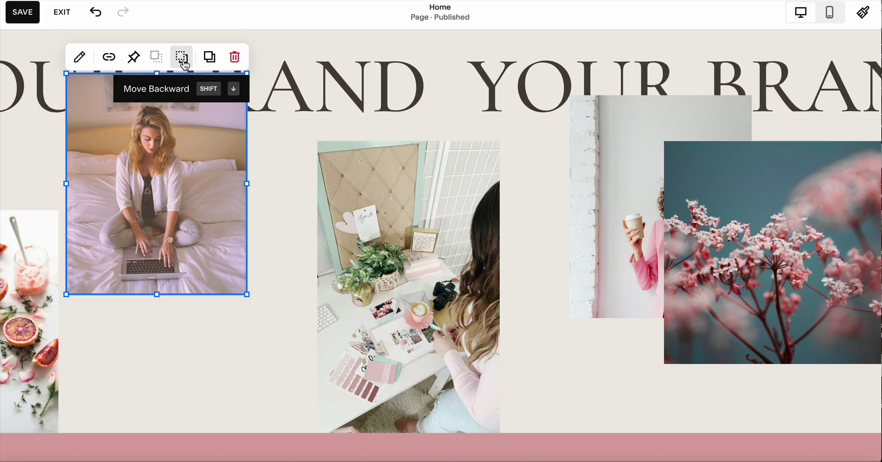
click(234, 318)
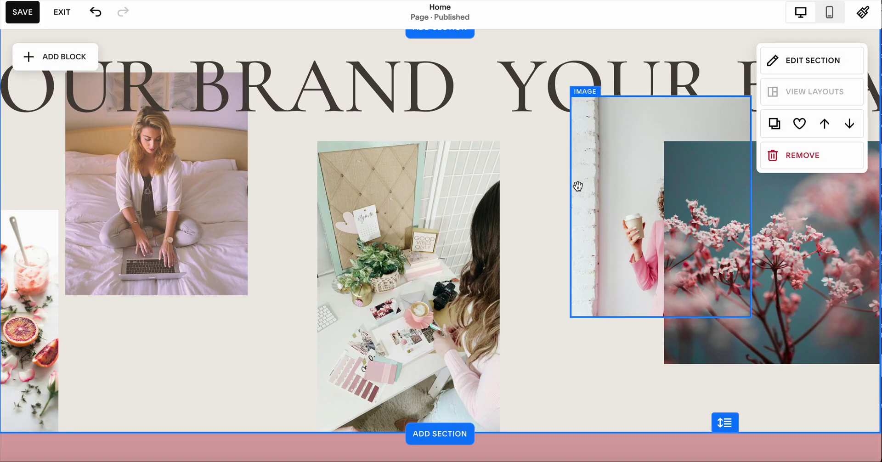
Step: Bring the photo of the woman in the pink blazer forward, in front of the pink blossom image
click(610, 159)
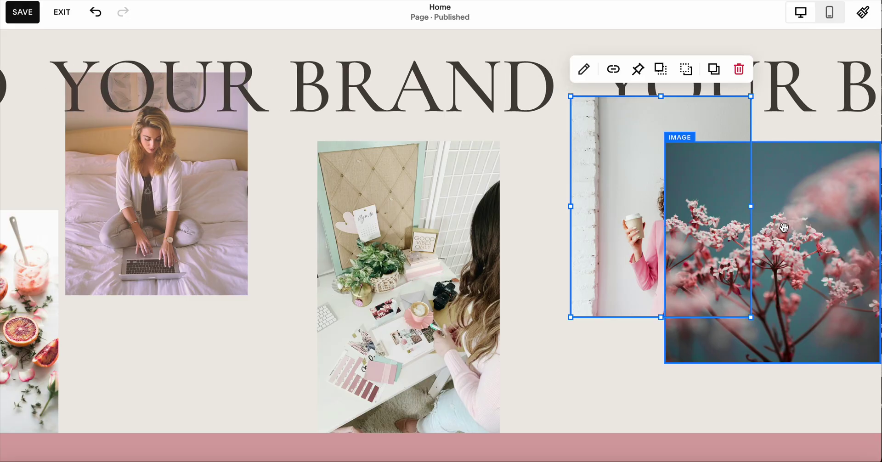
click(661, 74)
click(580, 354)
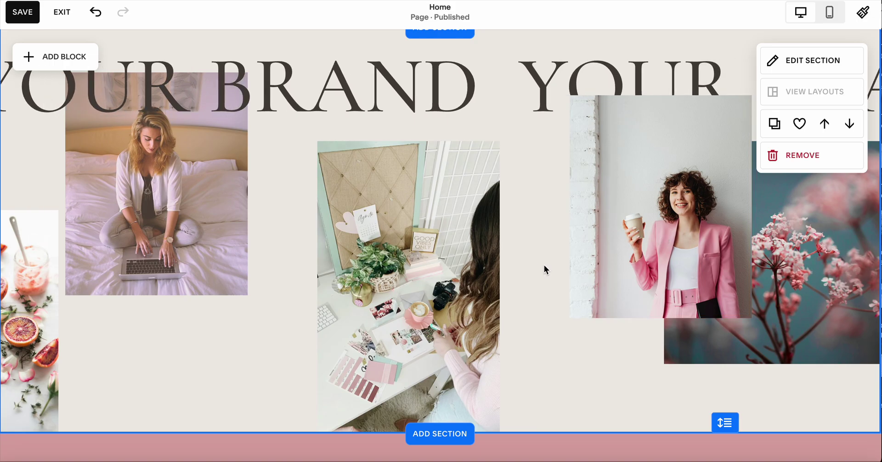
Step: Examine section THREE's wavy divider and the background image of the section leading into the FAQs
scroll(544, 265, down, 6)
scroll(544, 264, down, 6)
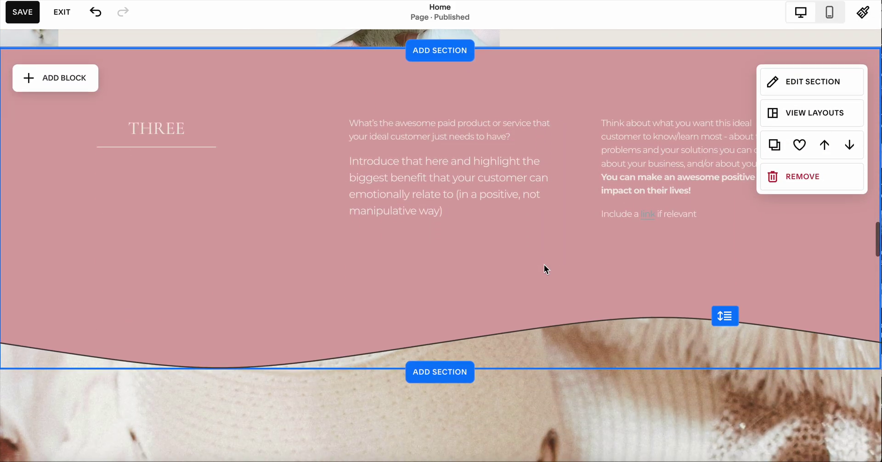
scroll(545, 269, down, 7)
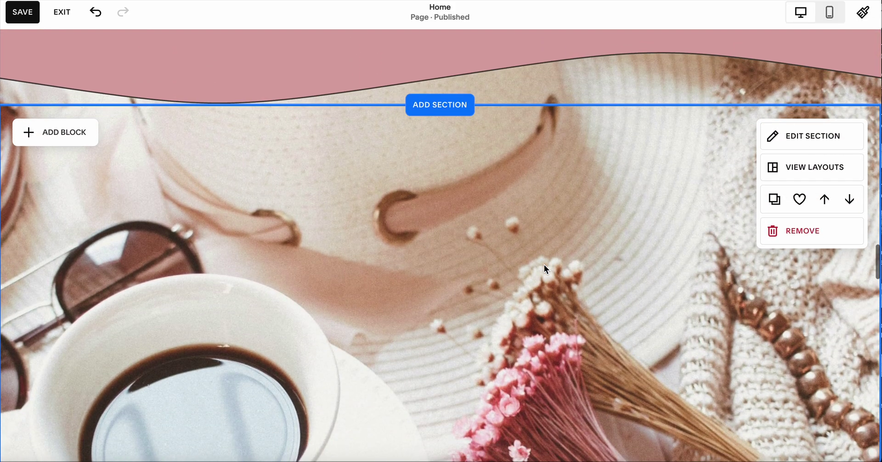
scroll(544, 265, down, 3)
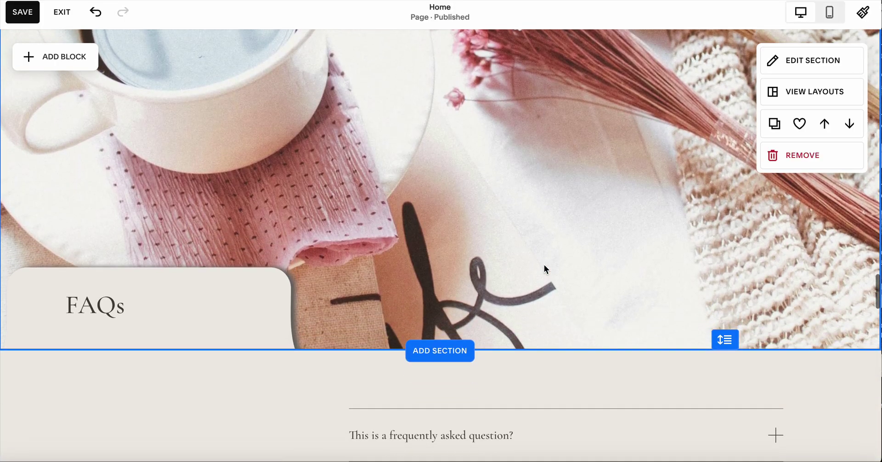
scroll(544, 265, up, 12)
scroll(544, 265, down, 10)
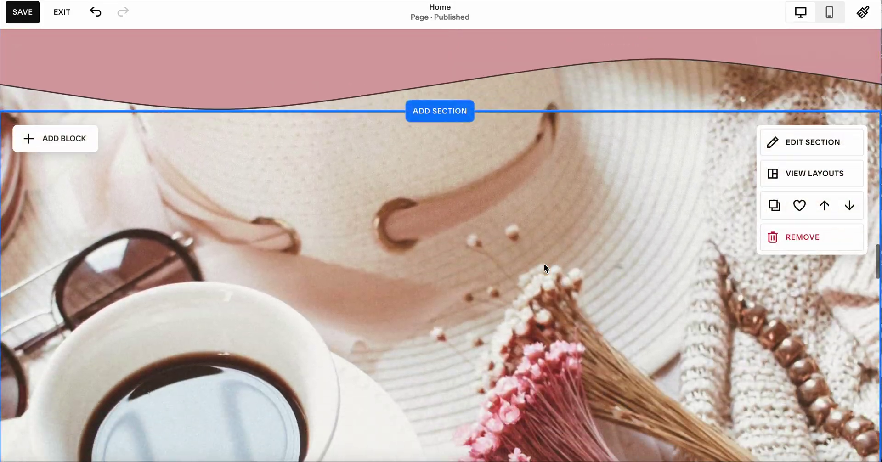
Step: Switch section THREE's divider off and back on to compare its edge with the background image below
scroll(544, 263, up, 1)
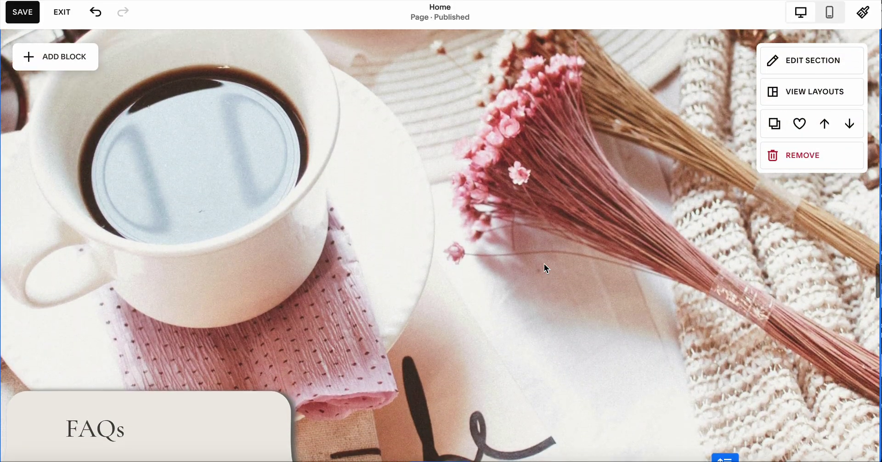
scroll(544, 263, down, 3)
scroll(544, 264, up, 2)
scroll(544, 264, up, 10)
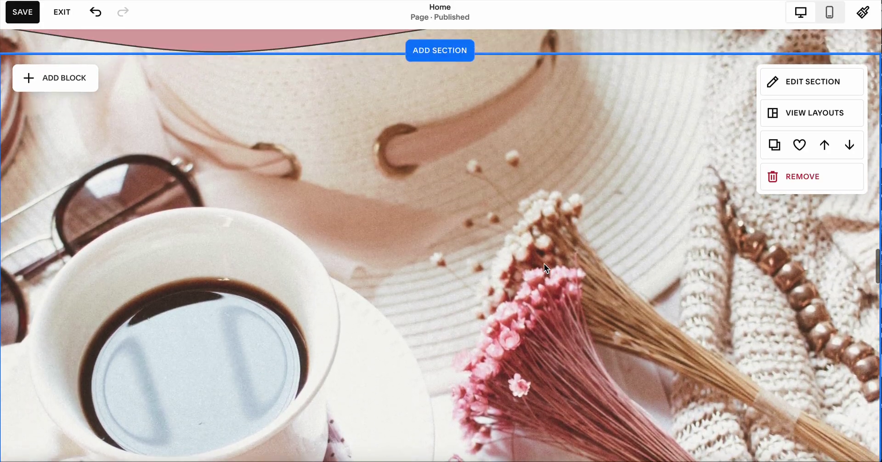
scroll(544, 268, up, 1)
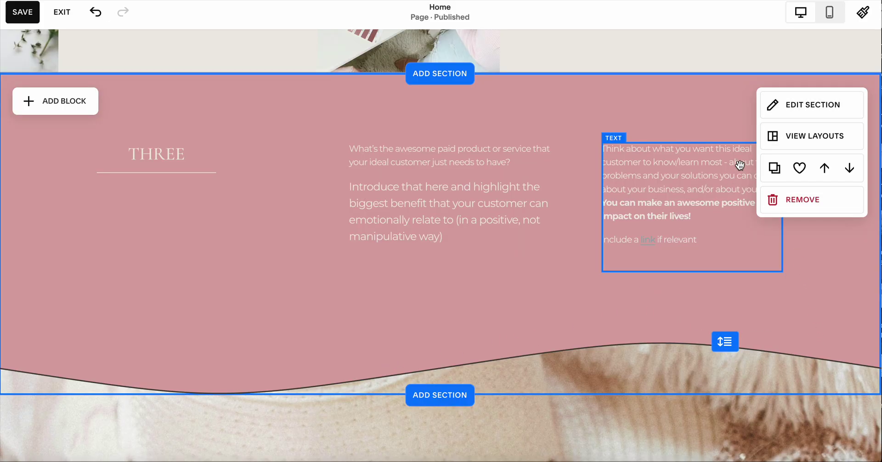
click(798, 115)
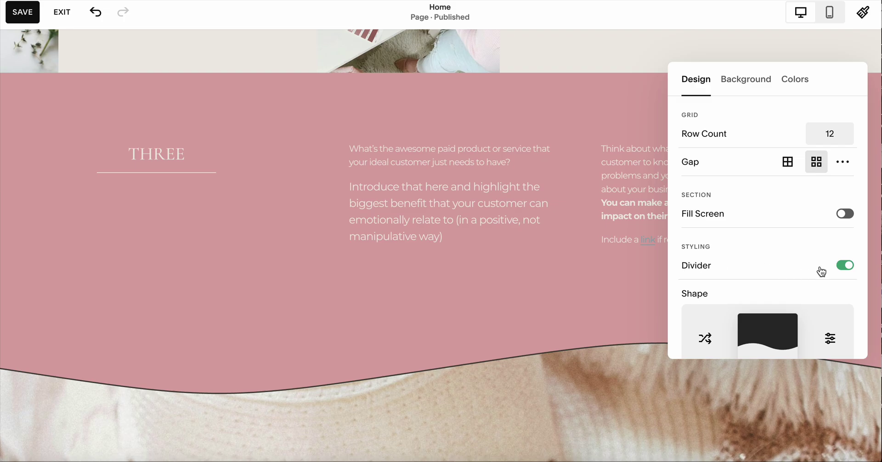
click(848, 266)
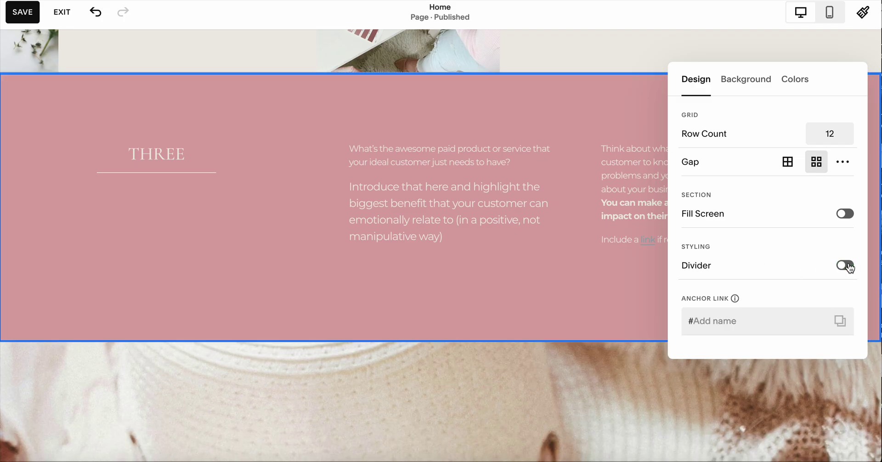
click(848, 266)
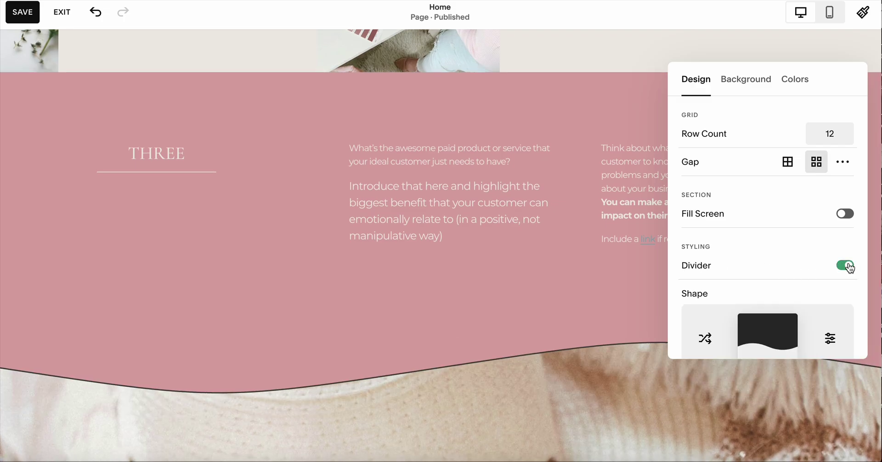
Step: Review the divider's shape, width and height options, and flip the wave and flip it back
scroll(849, 268, down, 2)
scroll(756, 172, down, 2)
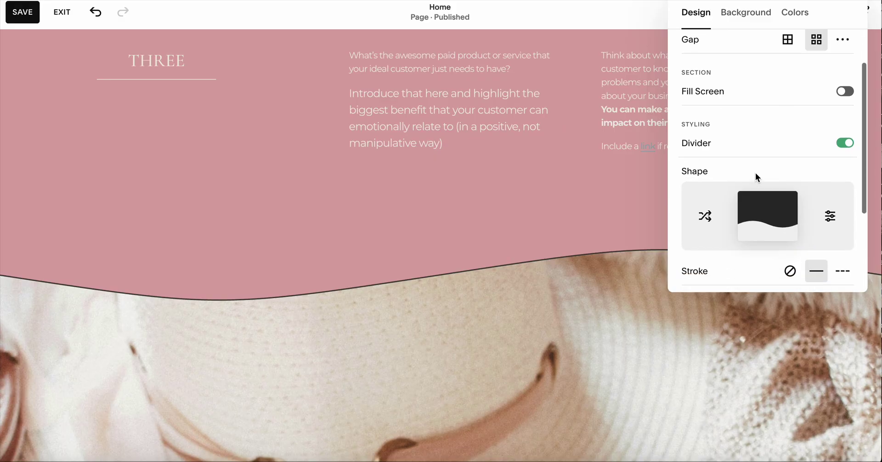
click(831, 190)
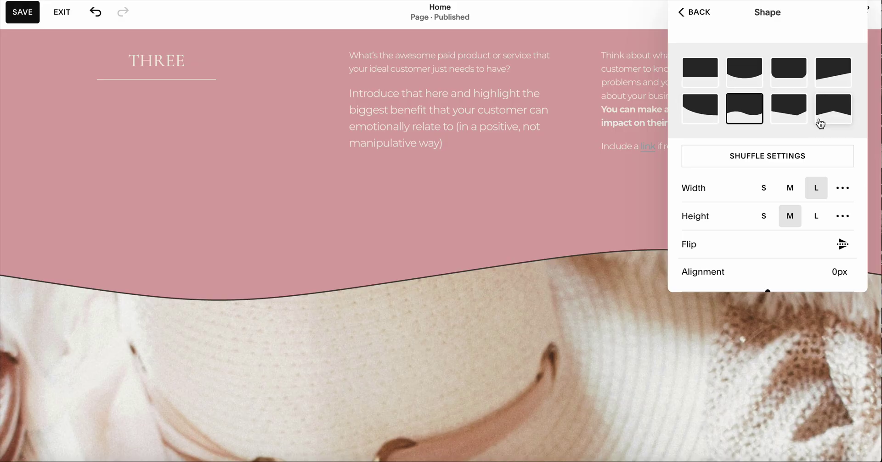
scroll(754, 163, down, 1)
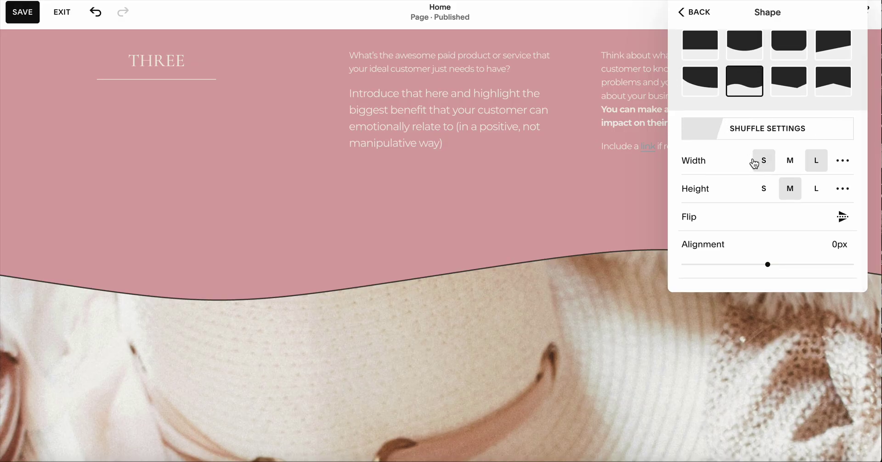
click(843, 220)
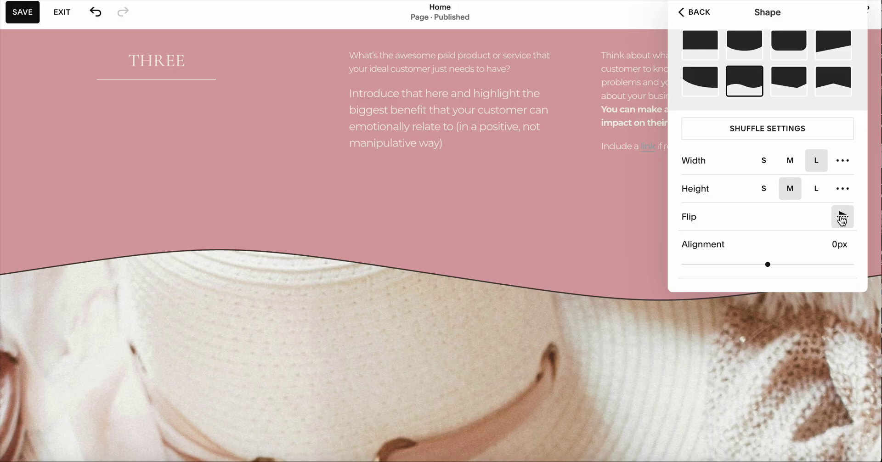
click(843, 220)
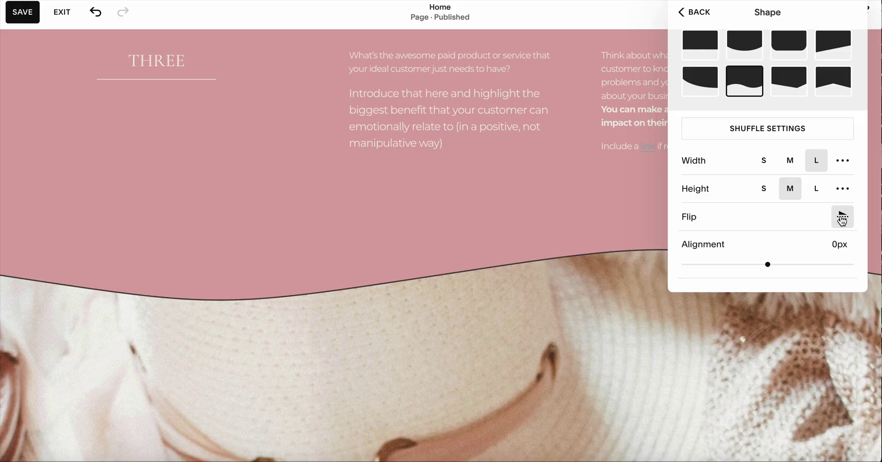
click(694, 14)
Step: Try the divider without a stroke and with a dashed stroke, and review the dashed stroke's thickness, dash, gap and end cap options
scroll(732, 168, down, 5)
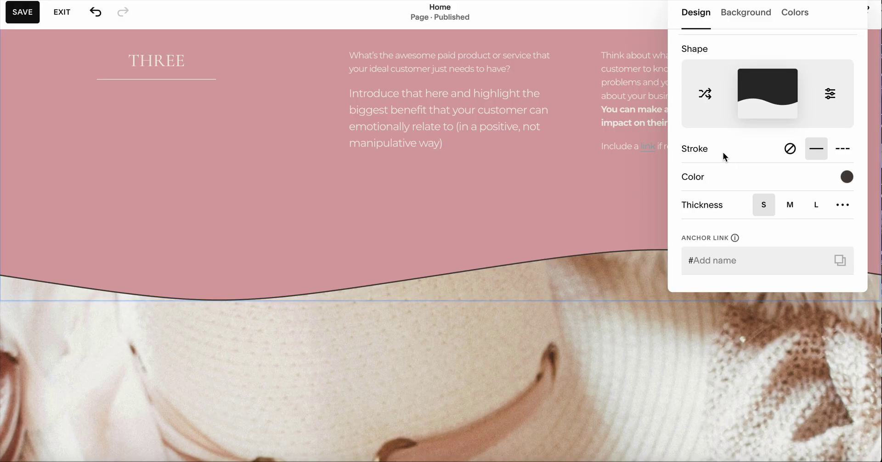
scroll(758, 111, up, 1)
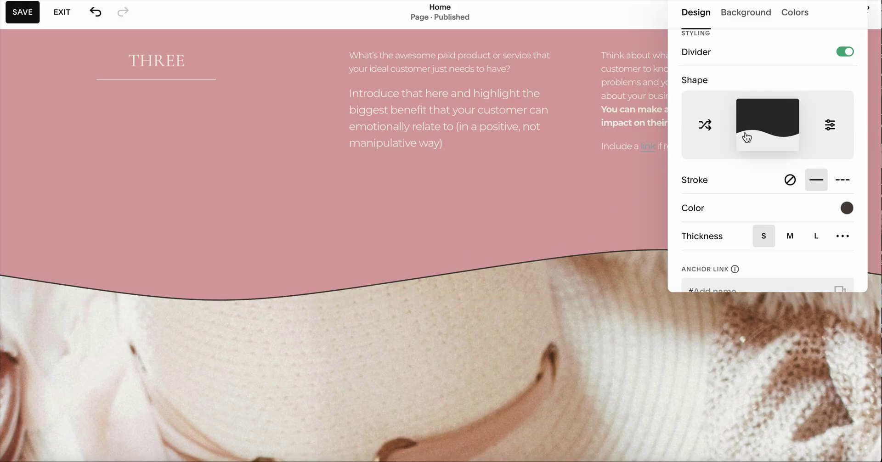
scroll(715, 211, down, 1)
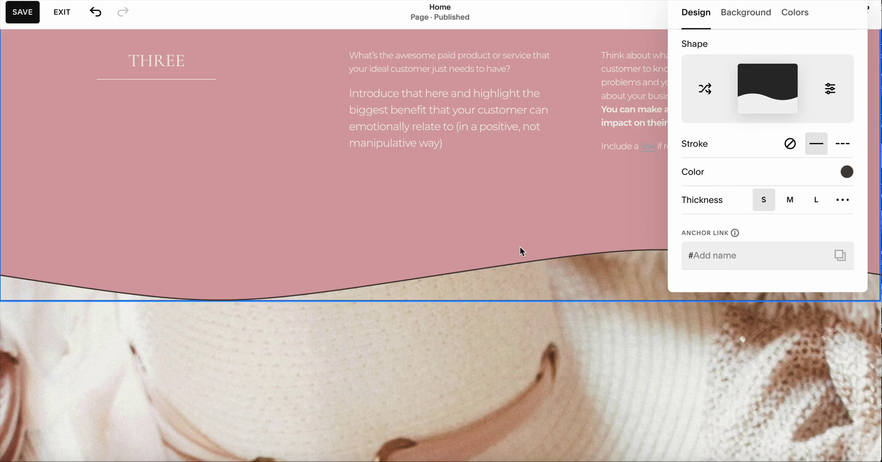
click(790, 152)
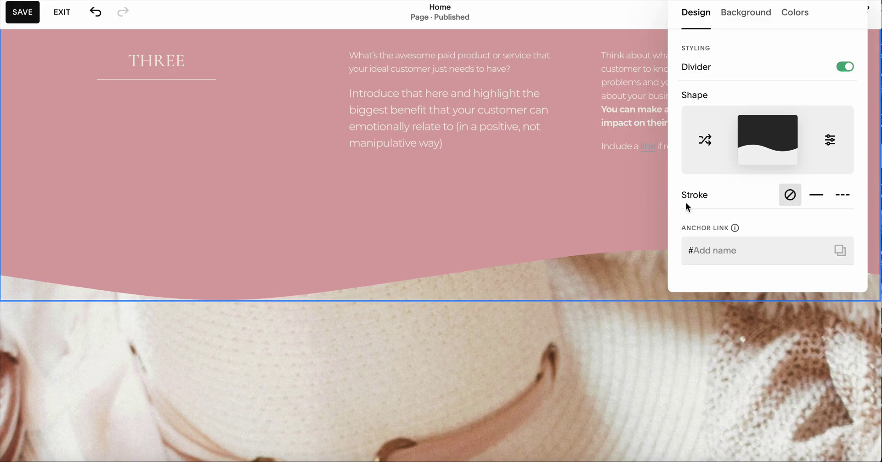
click(823, 199)
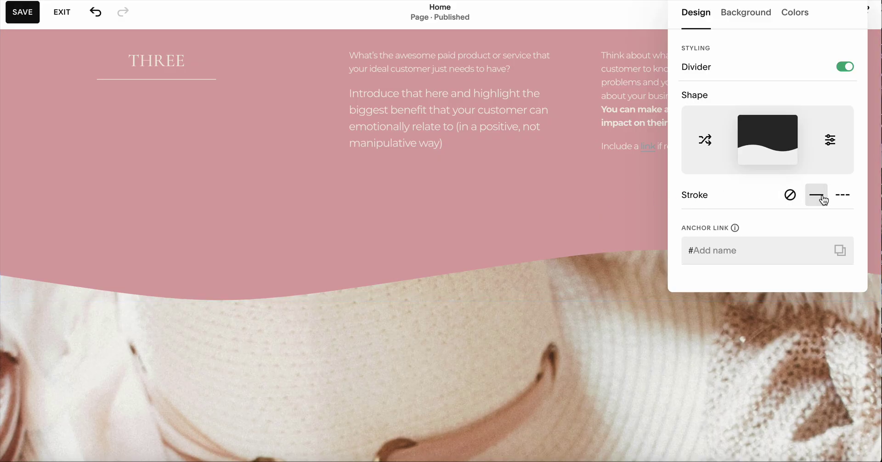
click(844, 200)
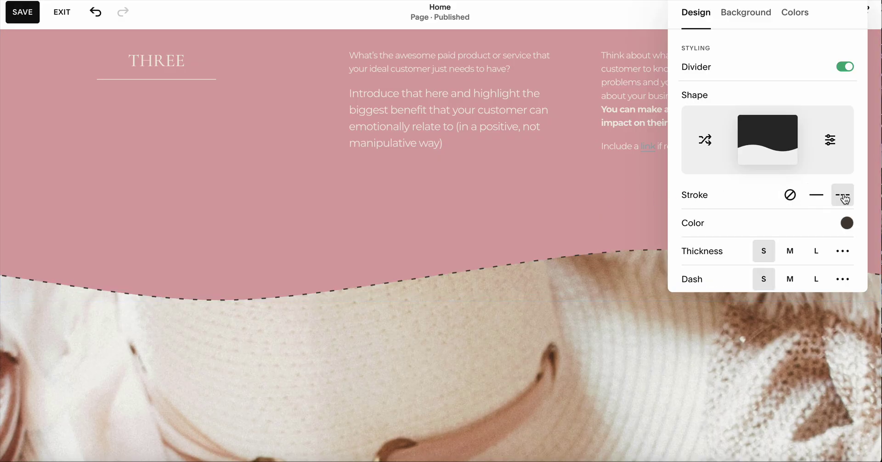
scroll(784, 234, down, 3)
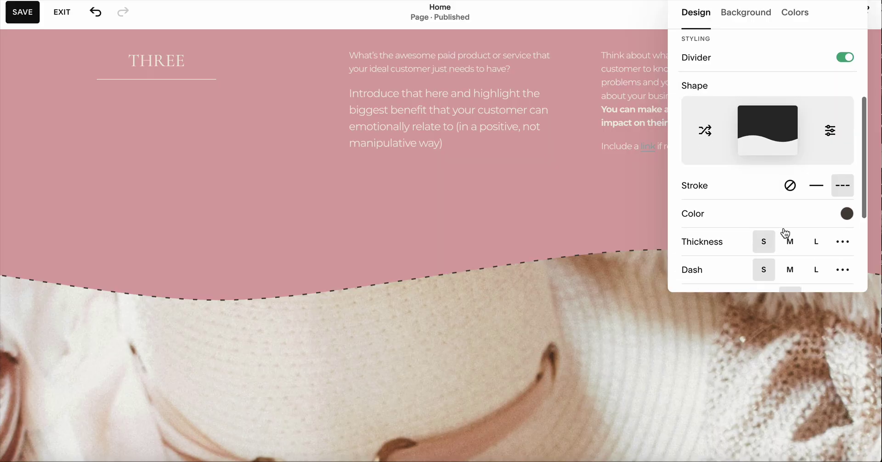
scroll(785, 234, down, 2)
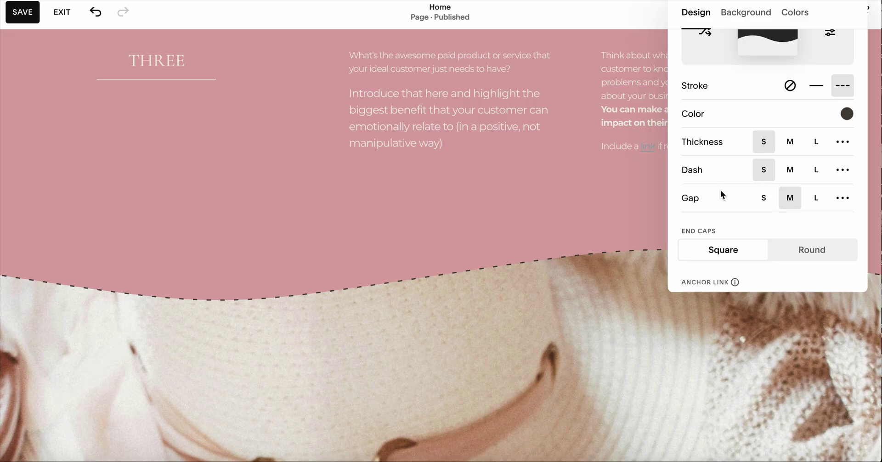
Step: Review the divider stroke's palette and custom color options, and set the stroke to a solid line
click(847, 114)
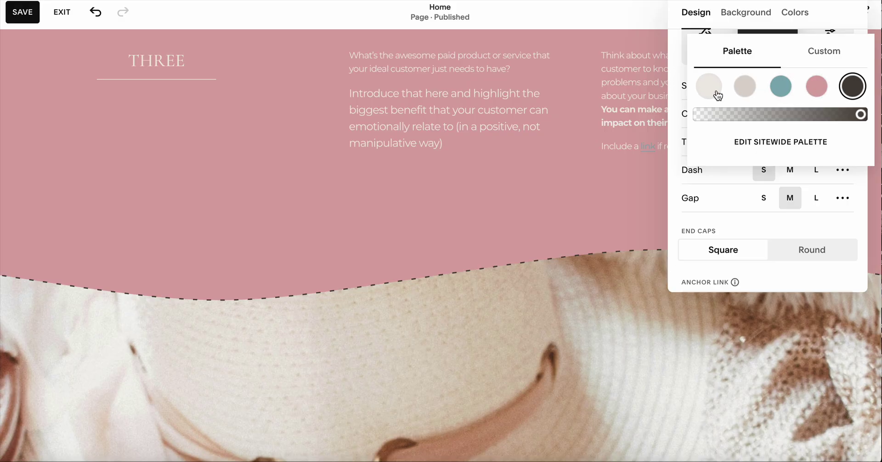
click(824, 51)
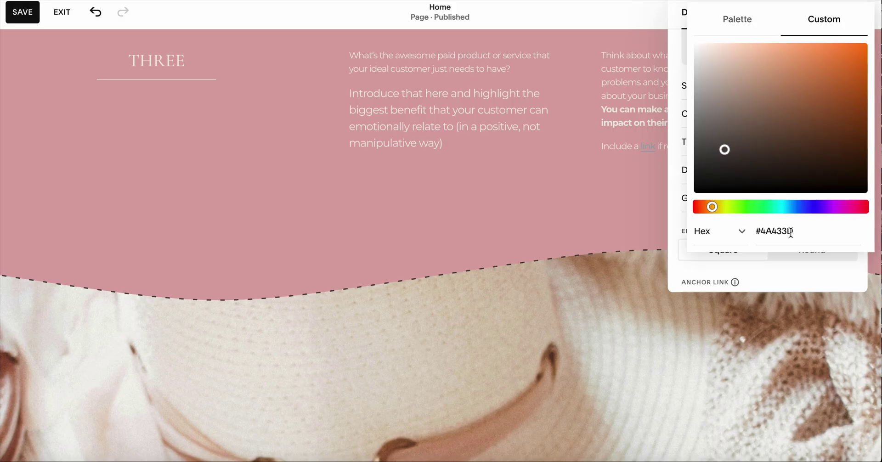
click(742, 233)
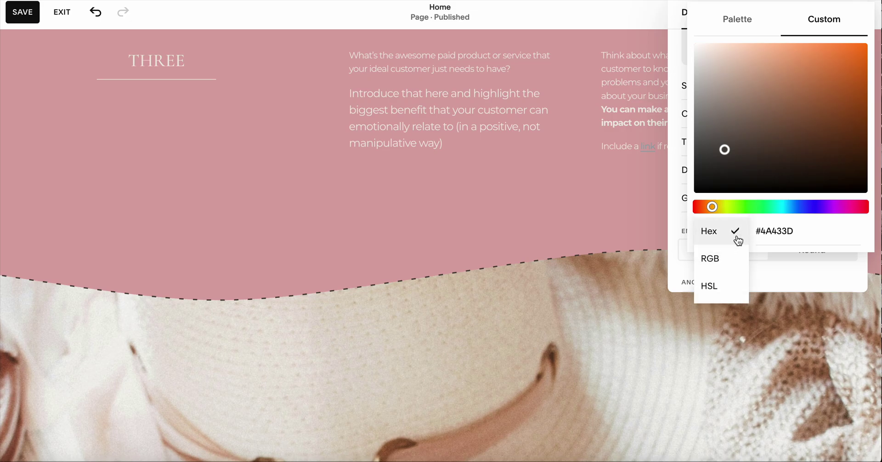
click(740, 237)
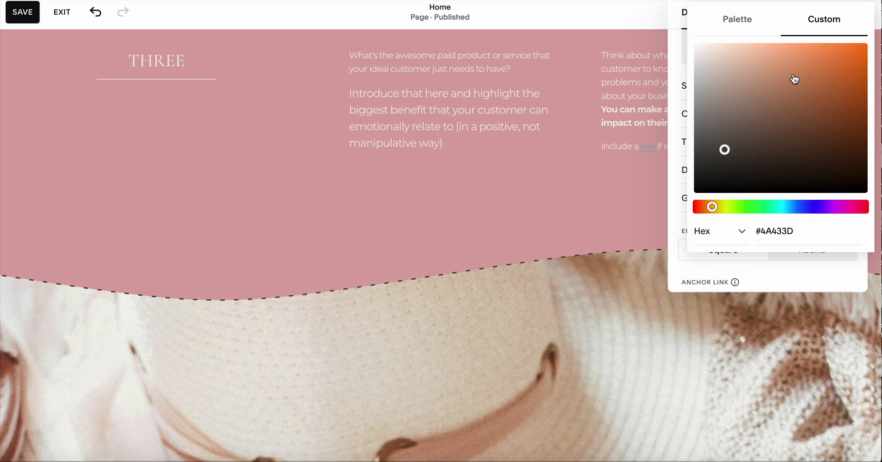
click(736, 25)
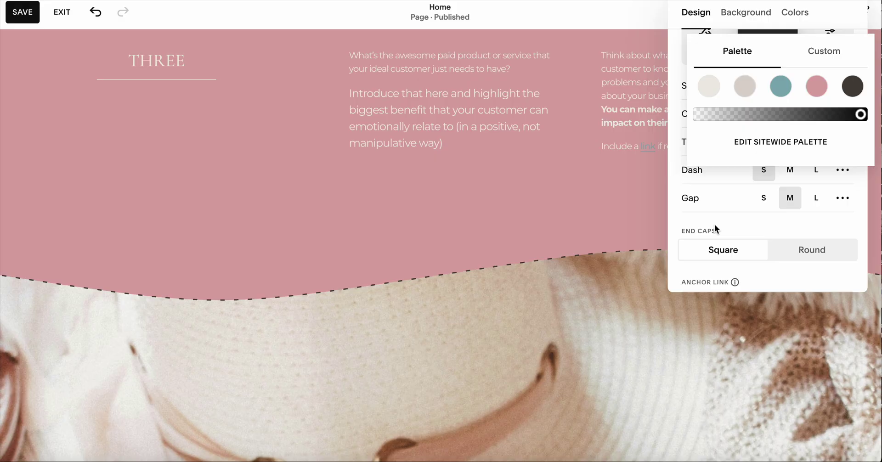
click(743, 225)
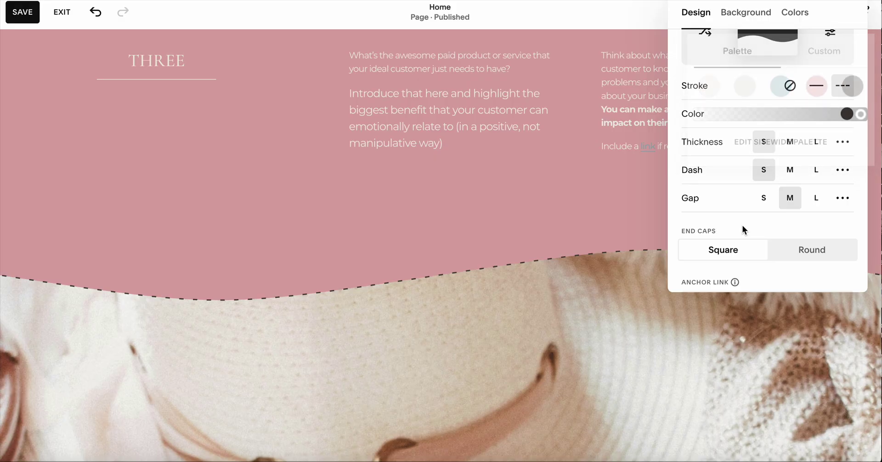
click(816, 87)
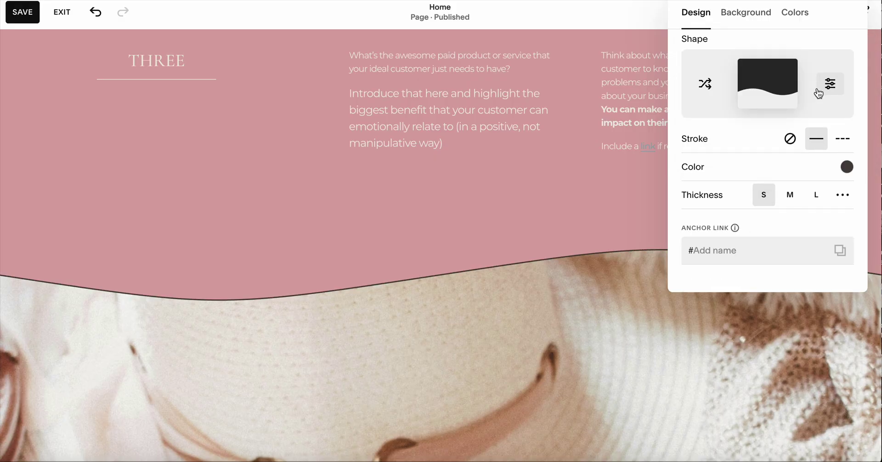
click(546, 408)
Step: Examine the rounded beige tab image behind the FAQs heading and where it meets the question section
scroll(545, 408, down, 5)
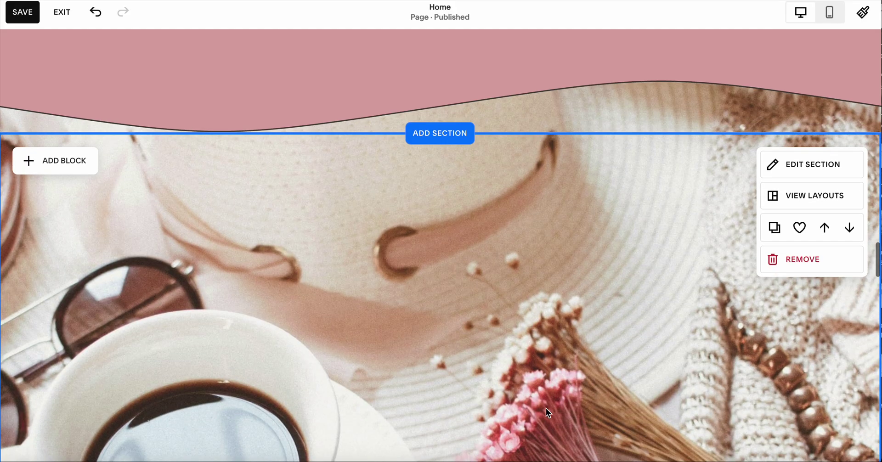
scroll(546, 408, down, 6)
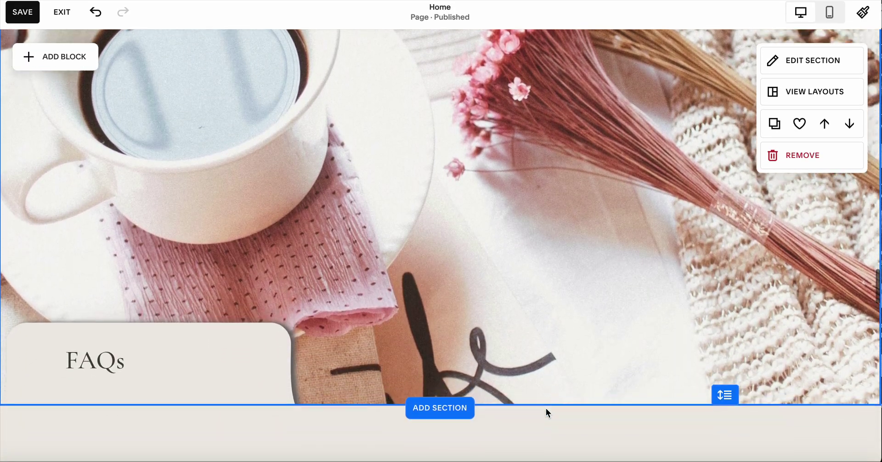
scroll(546, 408, down, 2)
scroll(546, 408, up, 2)
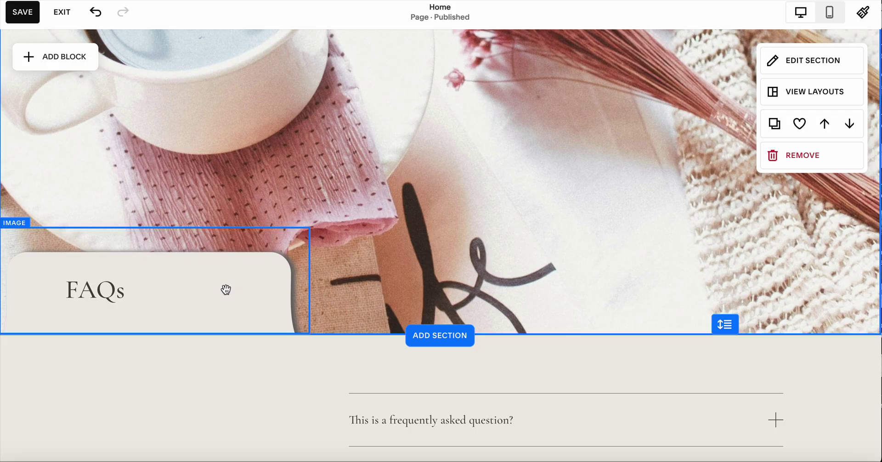
click(239, 276)
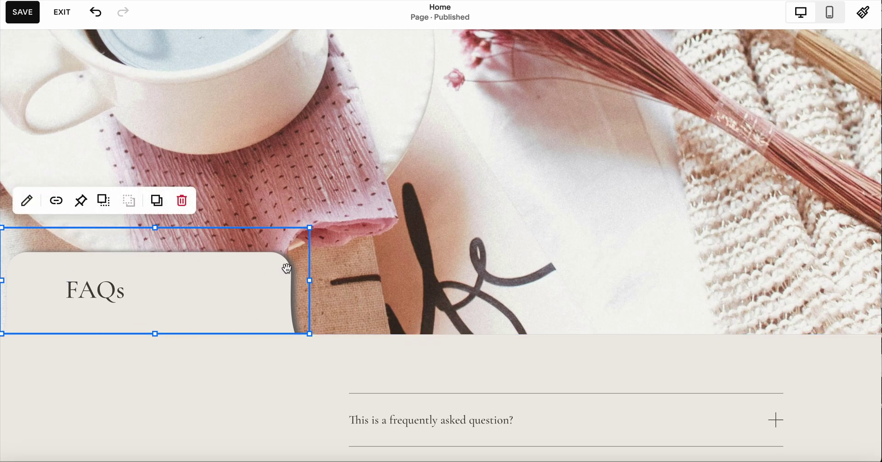
click(281, 375)
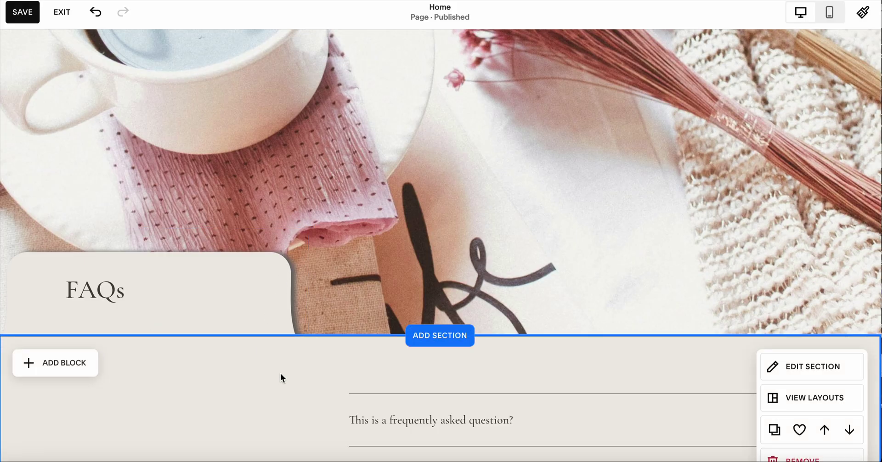
Step: Delete the rounded beige tab image behind the FAQs heading
scroll(324, 386, down, 2)
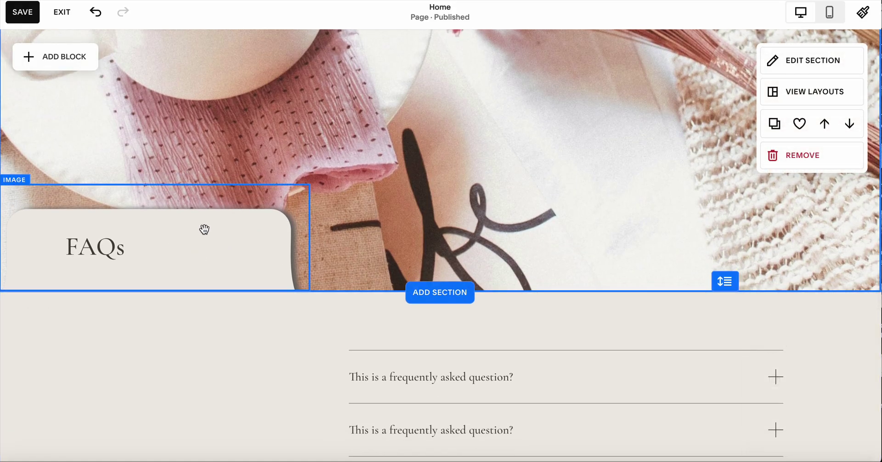
scroll(372, 231, down, 2)
scroll(372, 233, down, 1)
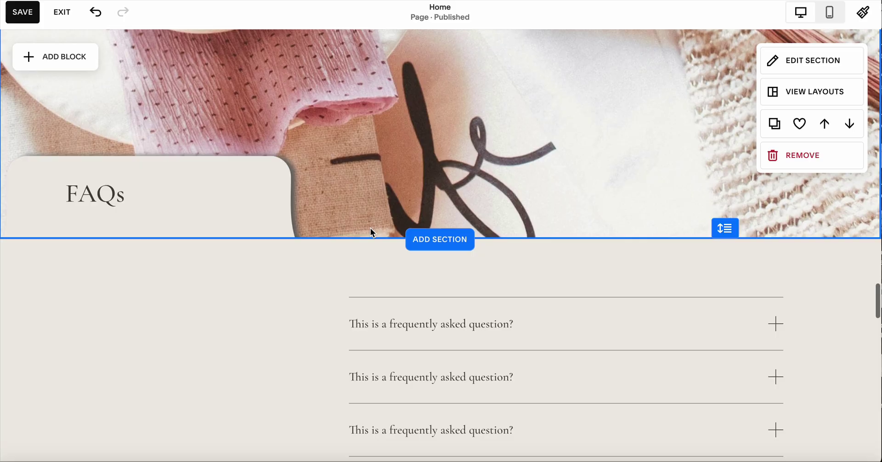
click(190, 197)
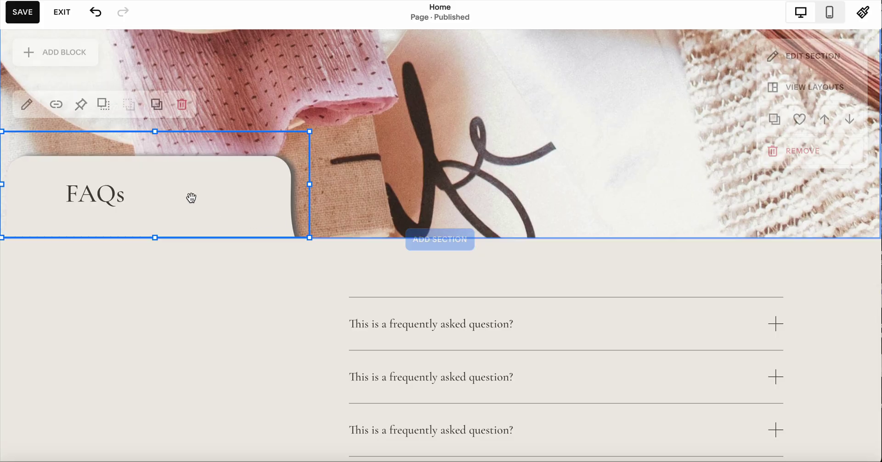
click(183, 105)
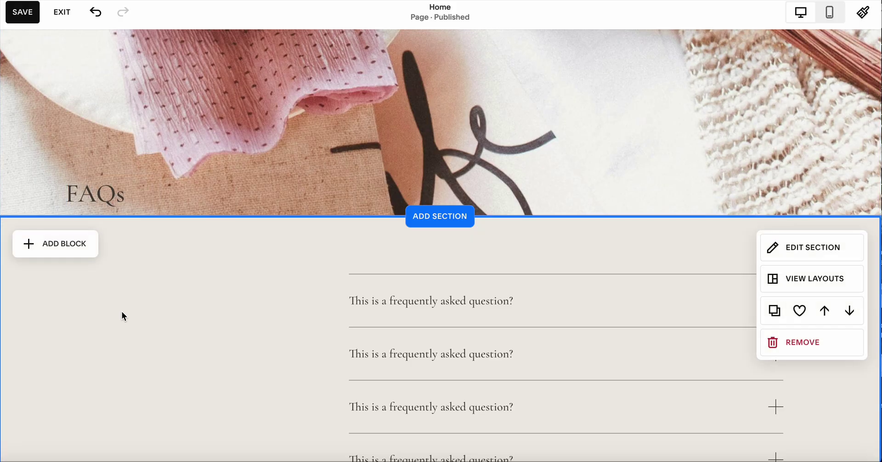
Step: Try adding a text block beside the frequently asked questions, and delete it
click(52, 249)
click(65, 321)
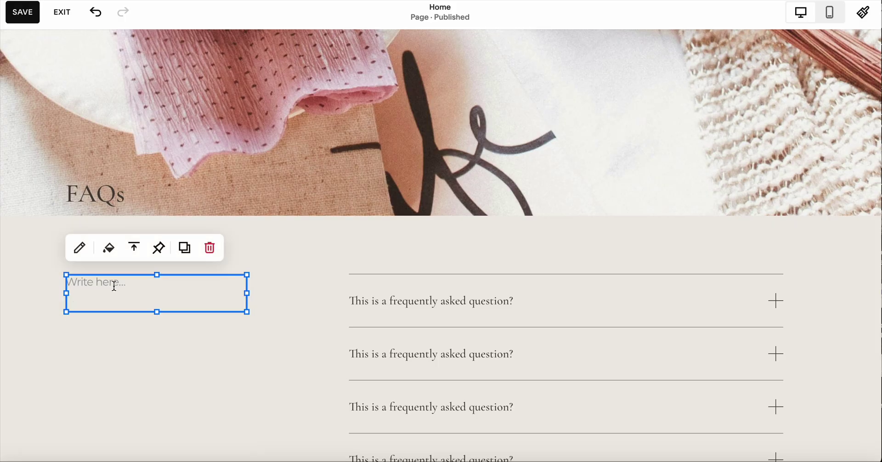
click(209, 250)
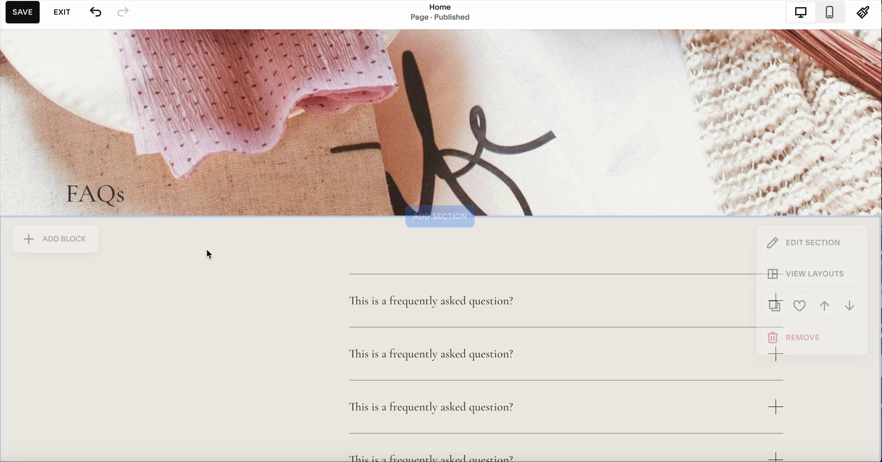
Step: Undo the recent edits back through the deletion of the beige tab image behind the FAQs heading
click(100, 19)
click(100, 19)
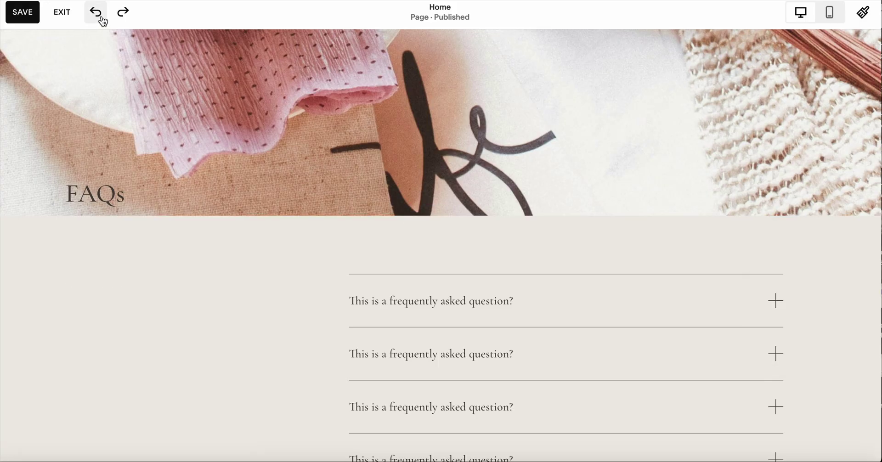
click(101, 19)
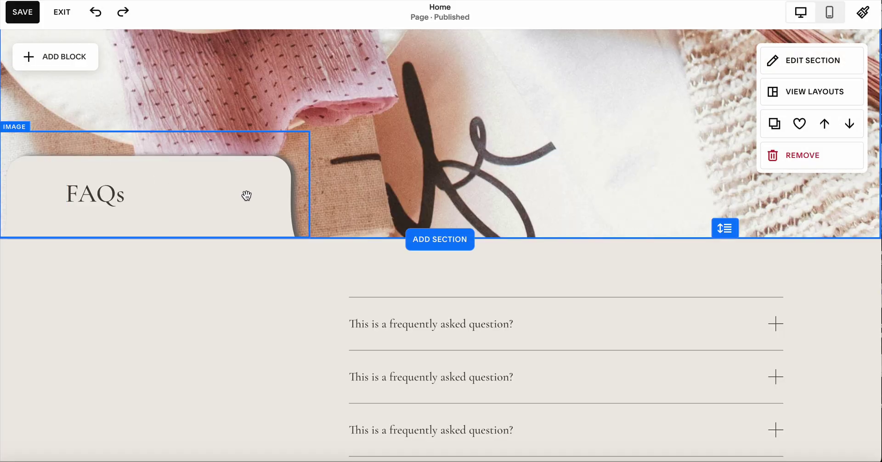
Step: Replace the FAQs heading text on the beige tab with "Services"
click(105, 194)
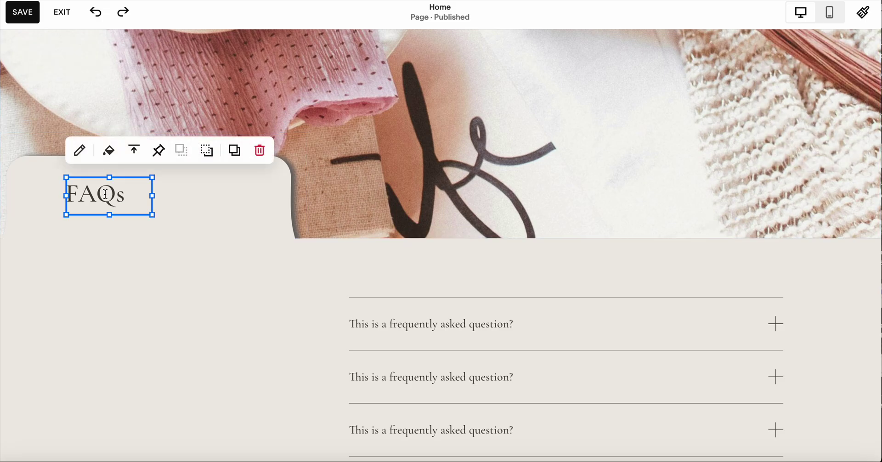
double_click(102, 194)
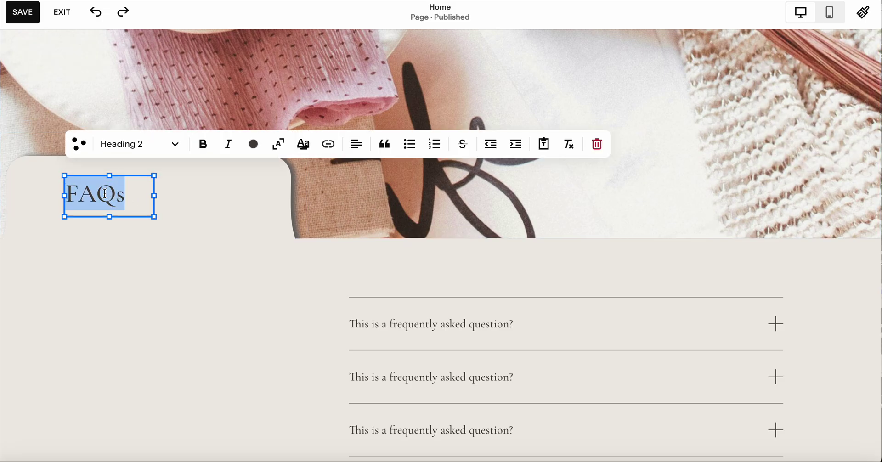
text(Servi)
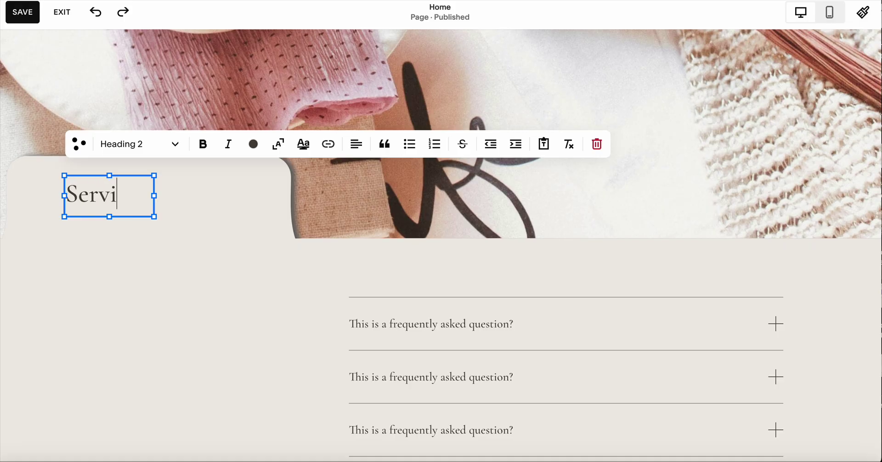
text(ces)
Step: Open the question accordion for editing and examine the first item's title and description fields
click(444, 324)
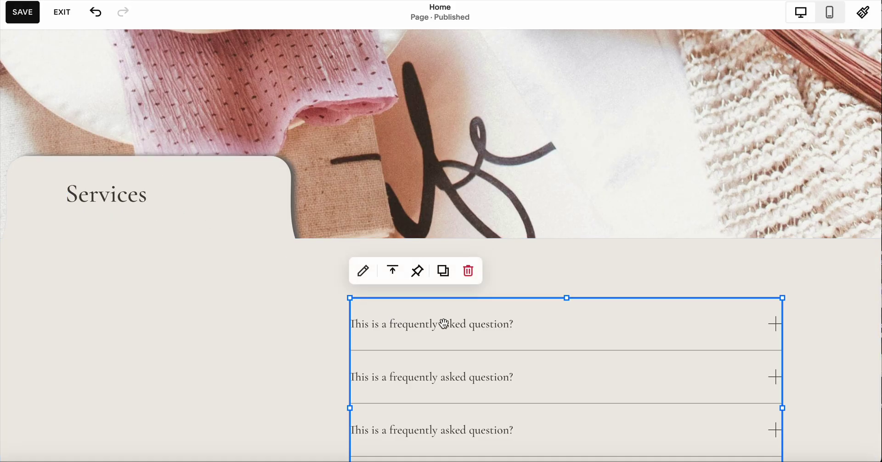
scroll(331, 352, down, 3)
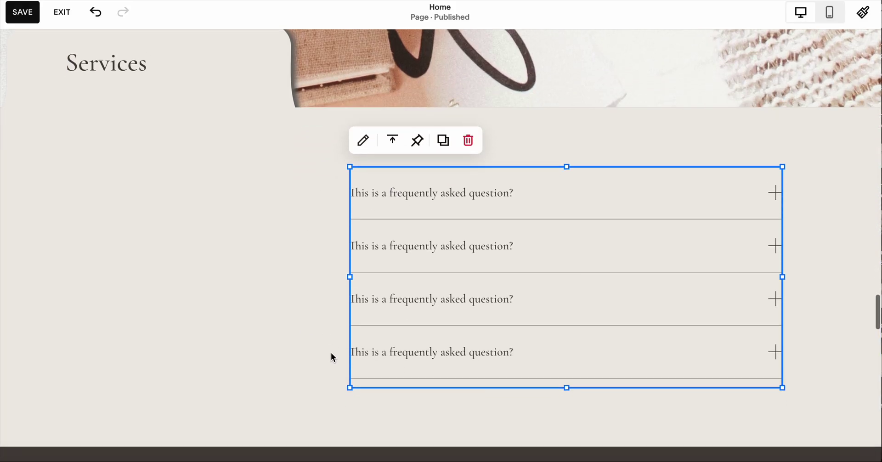
click(366, 142)
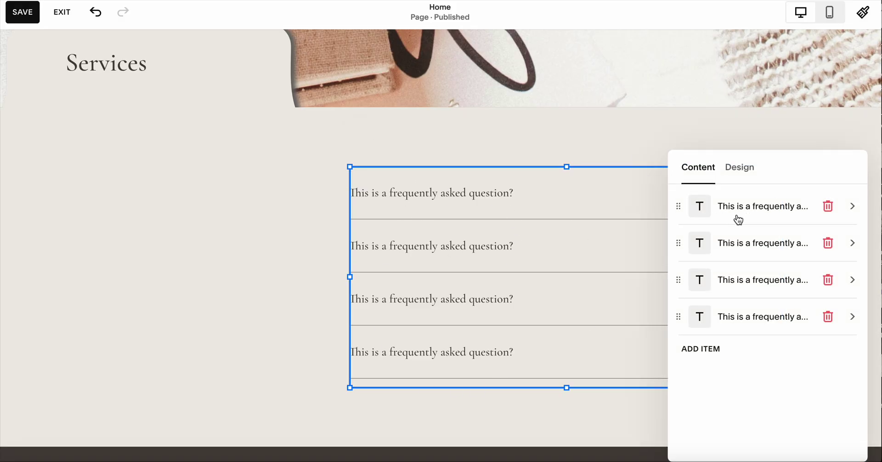
click(291, 251)
click(514, 221)
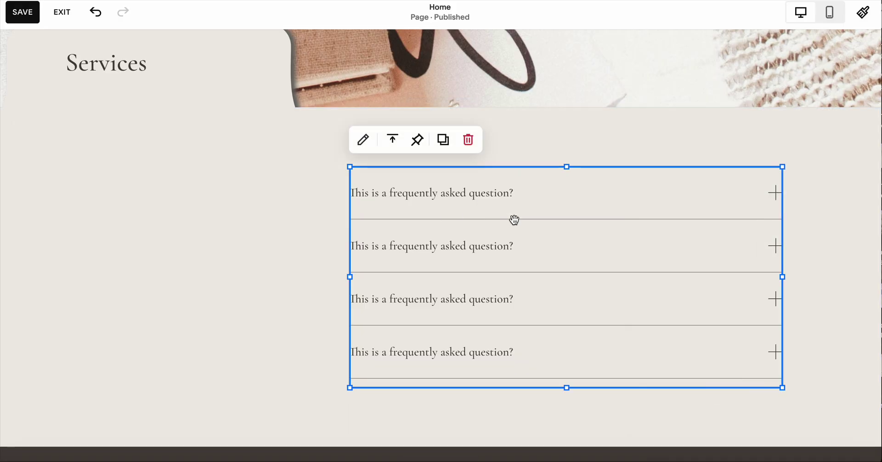
click(363, 139)
click(757, 207)
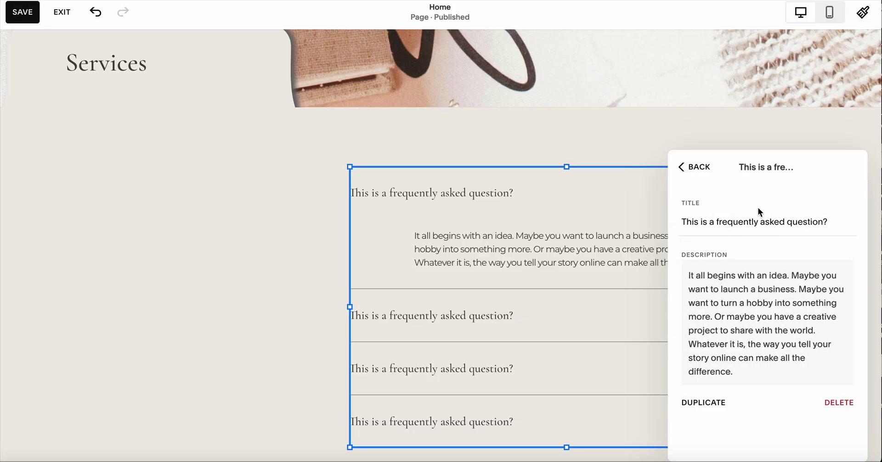
triple_click(731, 223)
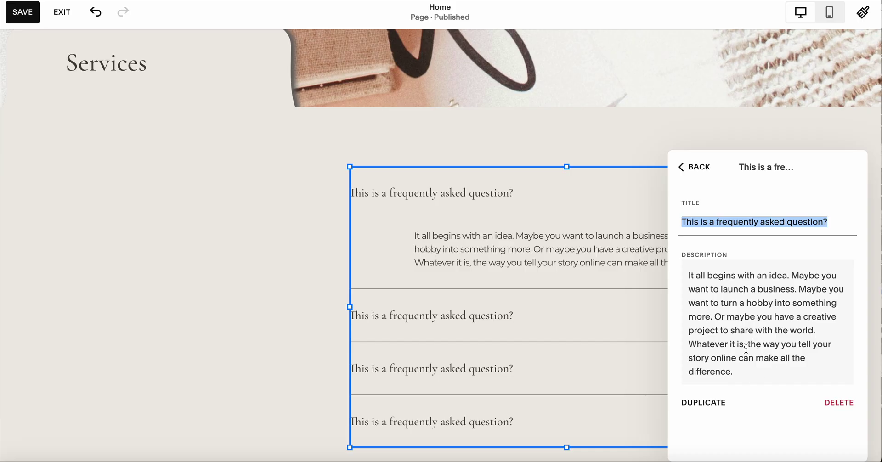
Step: Try adding a new item to the accordion's item list, and delete it
click(693, 169)
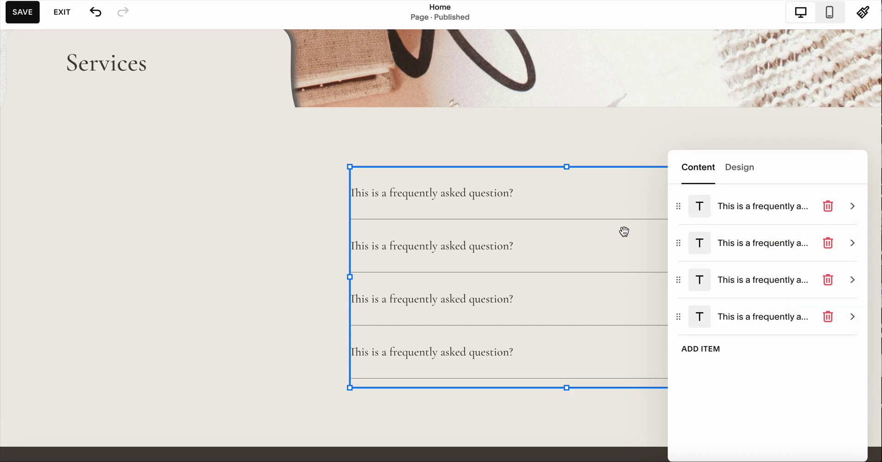
click(700, 349)
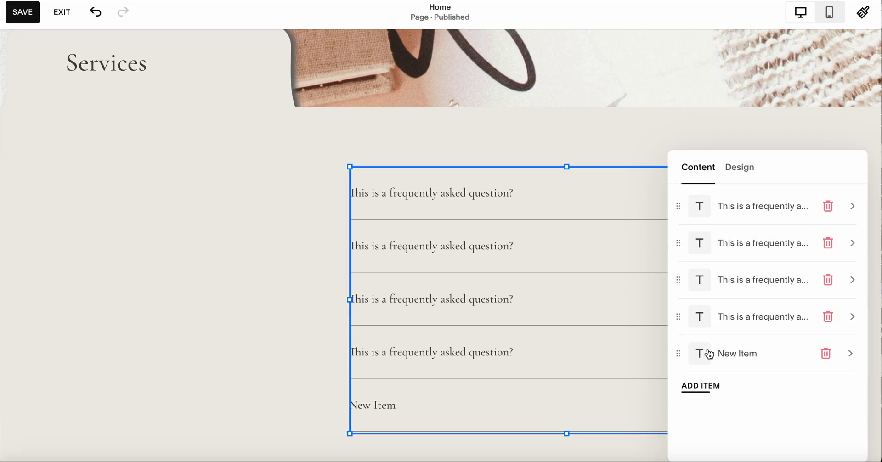
click(825, 354)
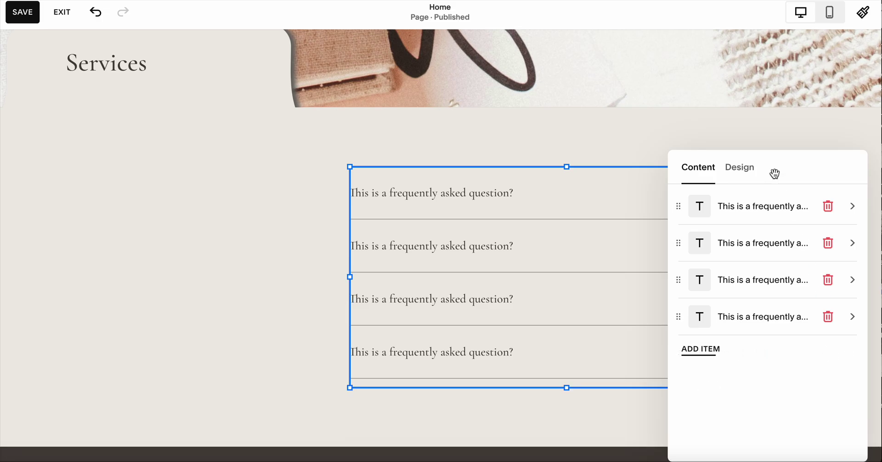
Step: Try the Arrow icon in the accordion's design settings, and set the icon back to Plus
click(743, 172)
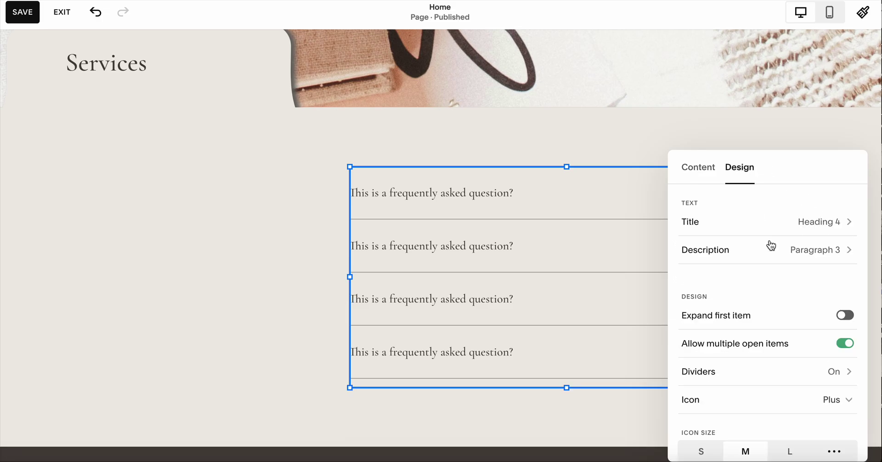
scroll(772, 245, down, 3)
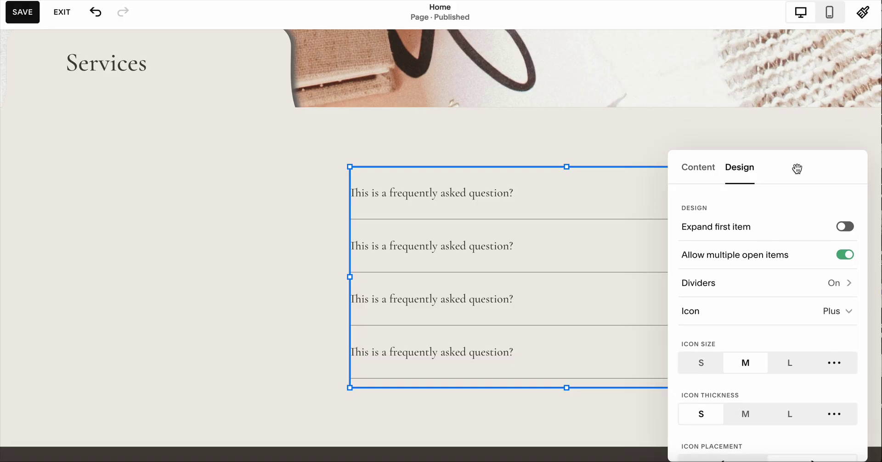
drag(797, 170, 359, 111)
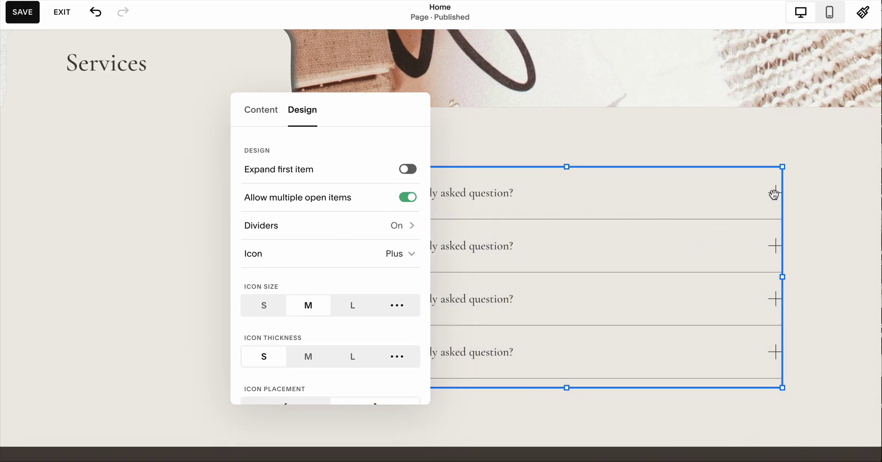
click(381, 254)
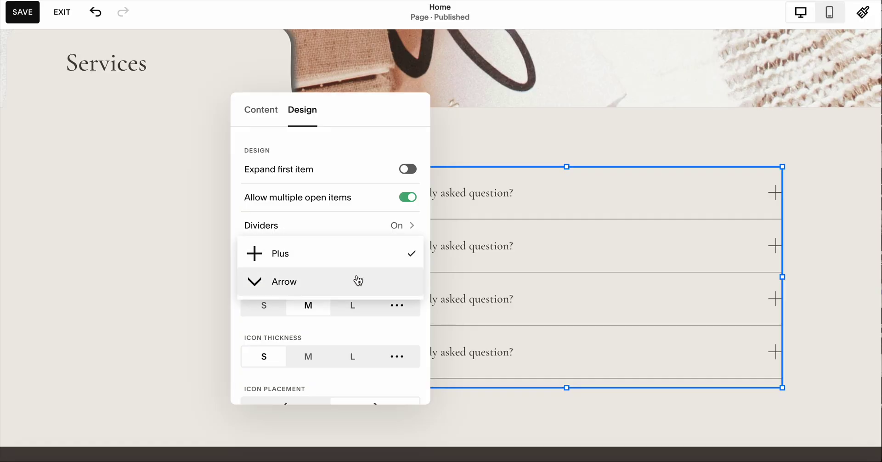
click(358, 281)
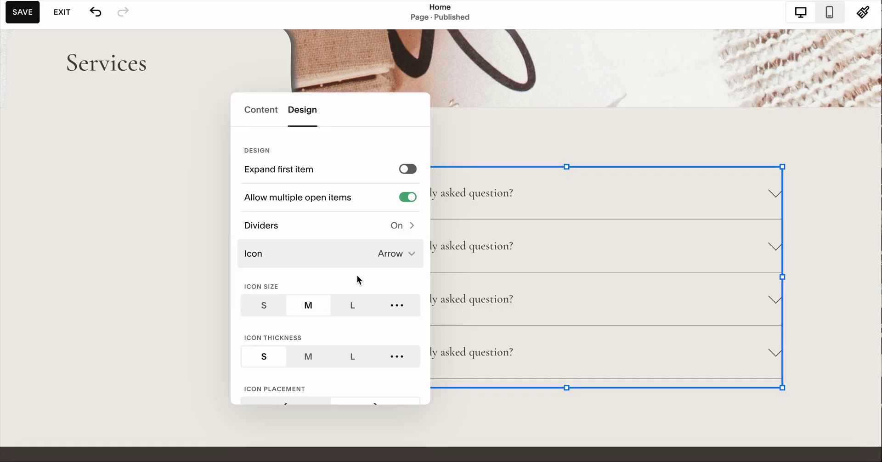
click(407, 254)
click(379, 234)
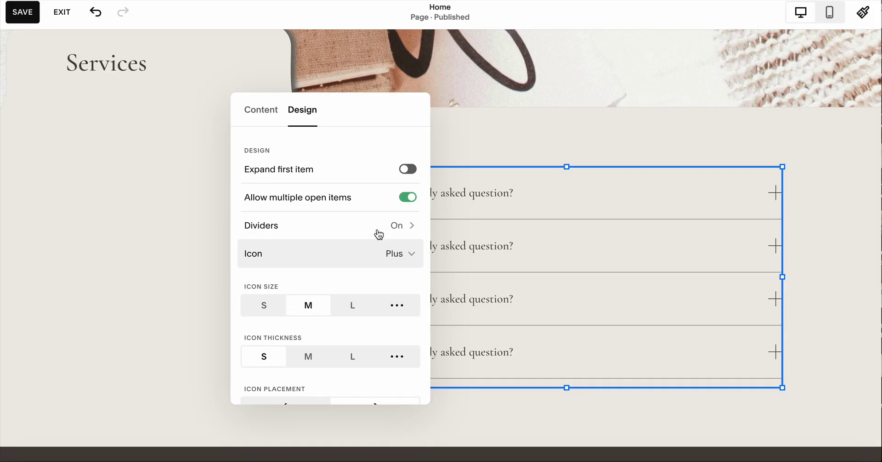
Step: Review the accordion's icon size, thickness and placement, row padding, background, stroke, blend mode and blur options
scroll(334, 294, down, 2)
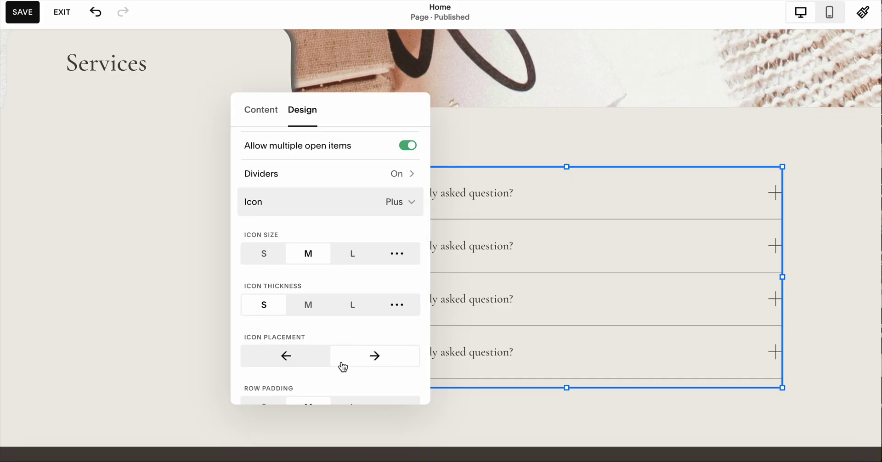
scroll(372, 286, down, 5)
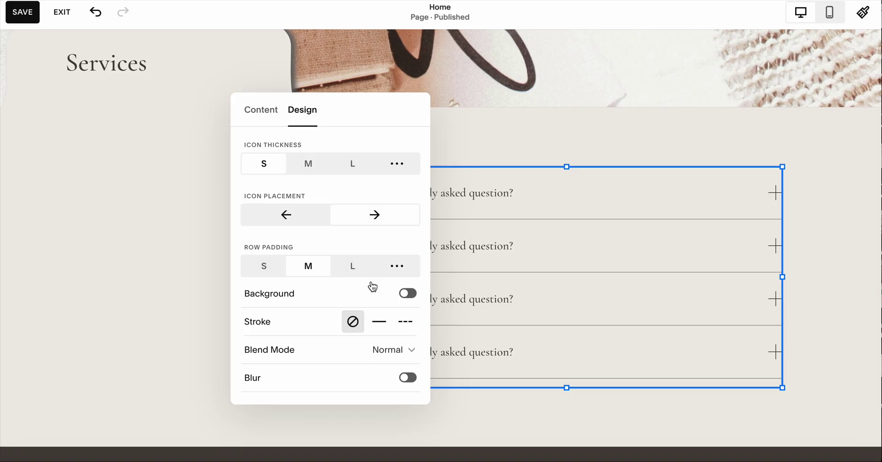
scroll(372, 286, up, 1)
scroll(372, 284, down, 1)
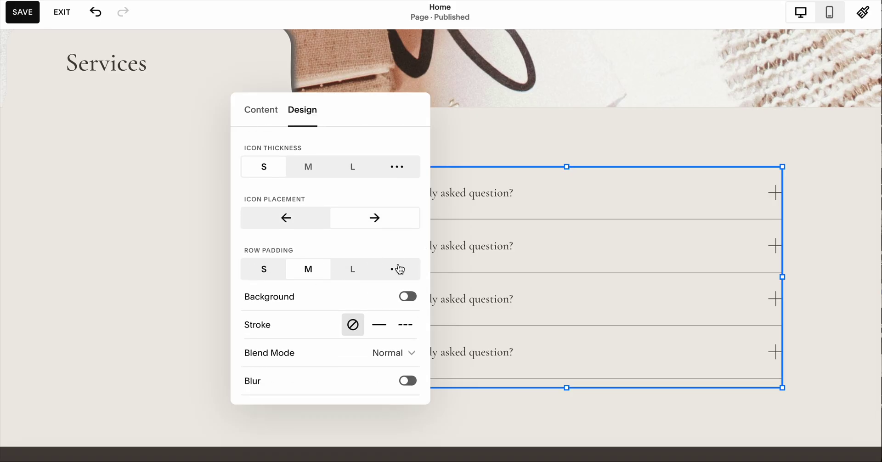
Step: Turn on the accordion's background and set its color to the palette's lightest beige
click(408, 296)
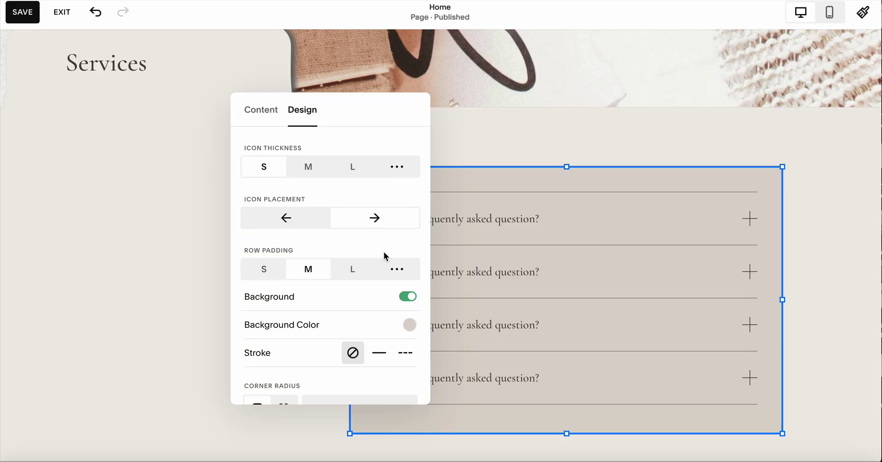
click(409, 326)
click(453, 297)
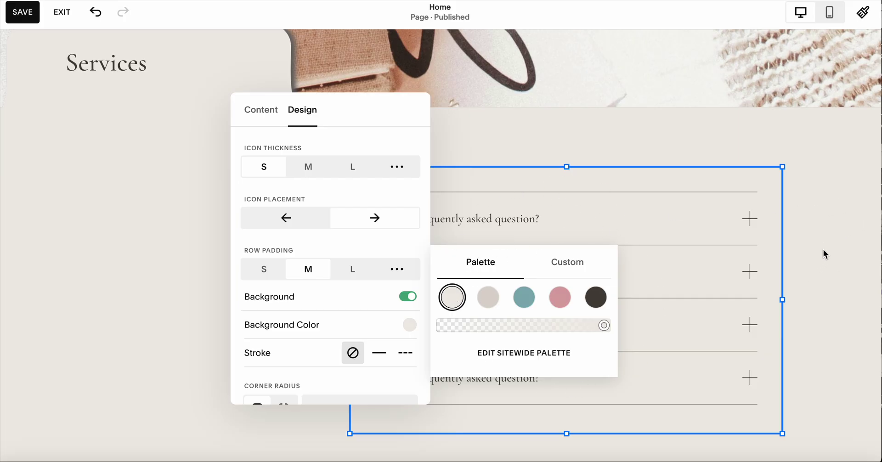
Step: Give the accordion a solid stroke with thickness S and close its design settings
click(378, 354)
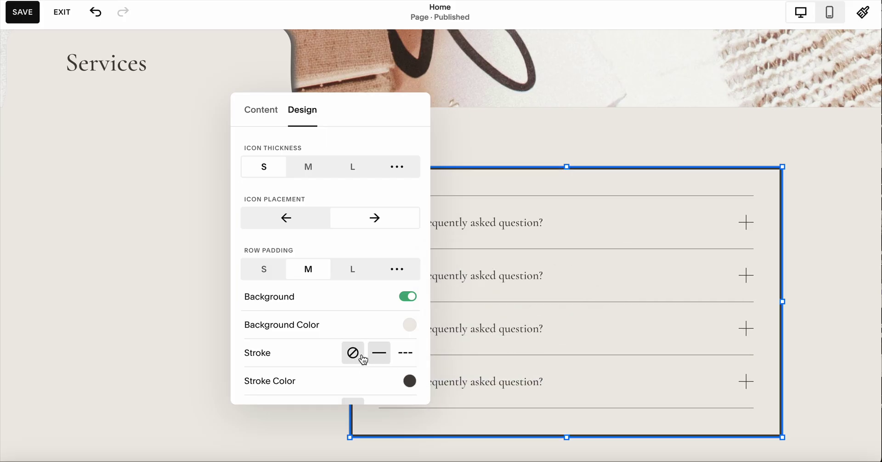
scroll(364, 360, down, 1)
scroll(364, 360, down, 1)
click(326, 326)
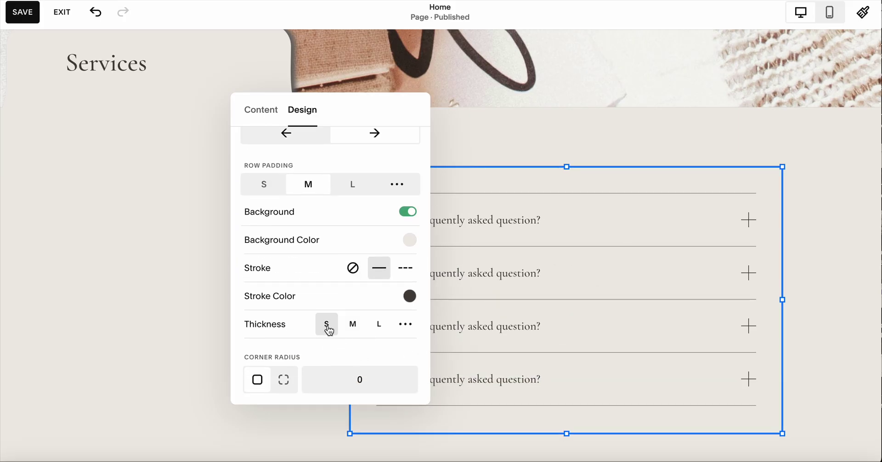
click(838, 201)
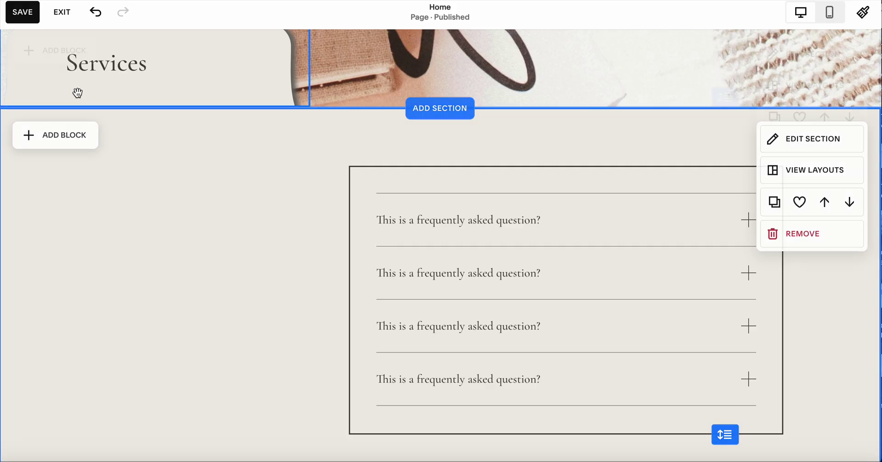
Step: Undo the accordion's stroke and background changes
click(96, 13)
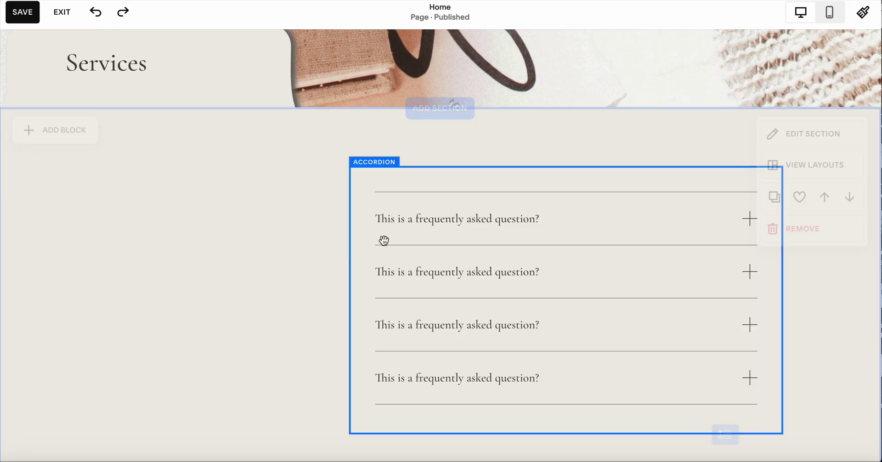
click(99, 19)
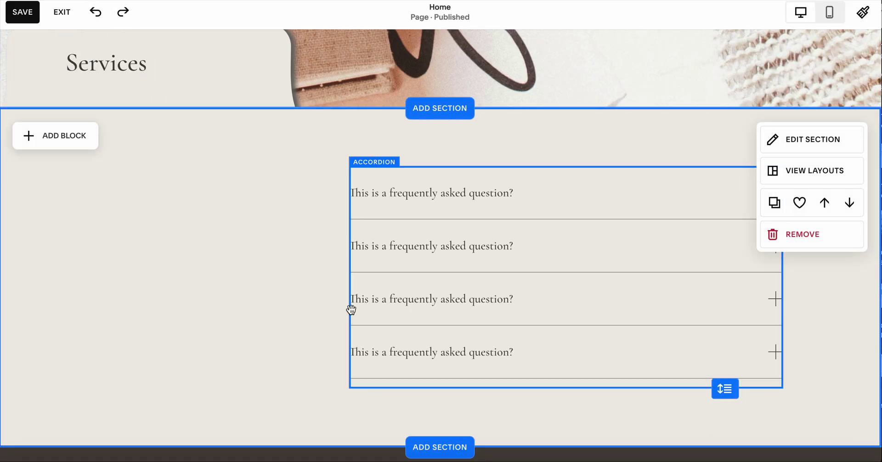
Step: Save the changes made to the home page
scroll(351, 308, down, 2)
scroll(351, 308, down, 6)
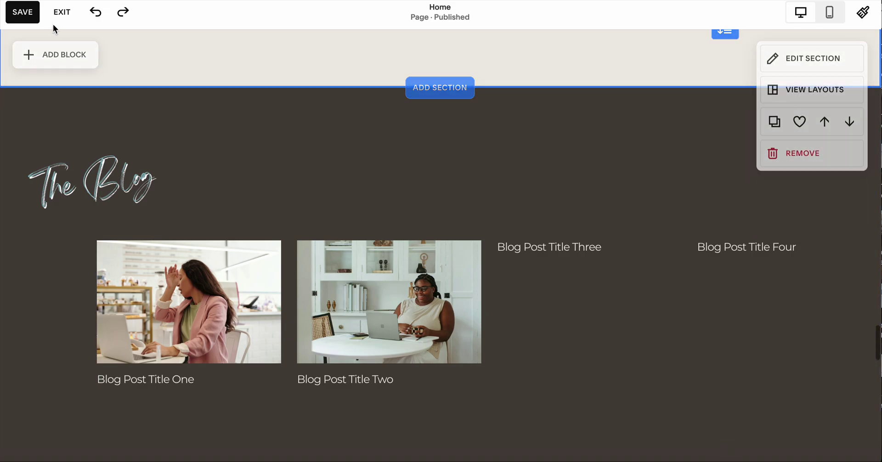
click(23, 13)
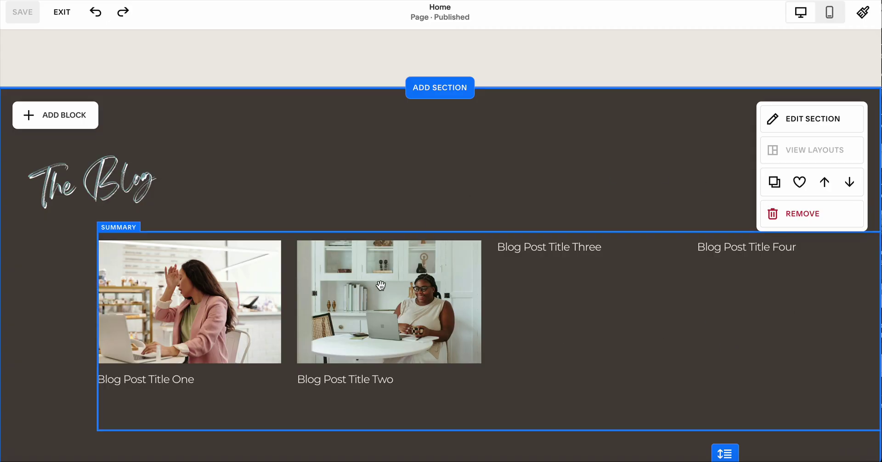
Step: Open the blog summary block's design settings and switch its layout to Wall
click(262, 285)
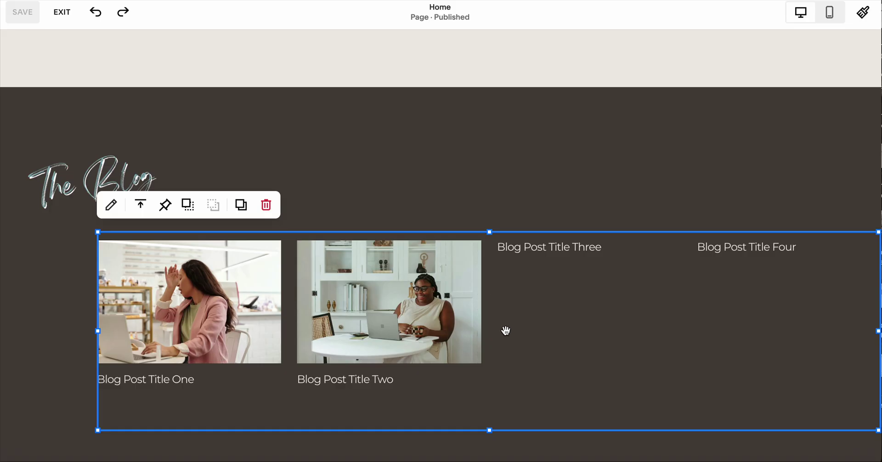
click(111, 205)
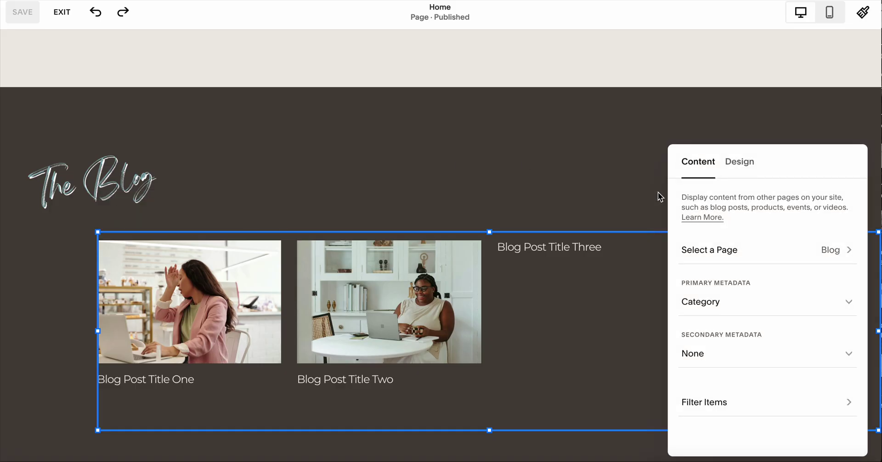
click(744, 167)
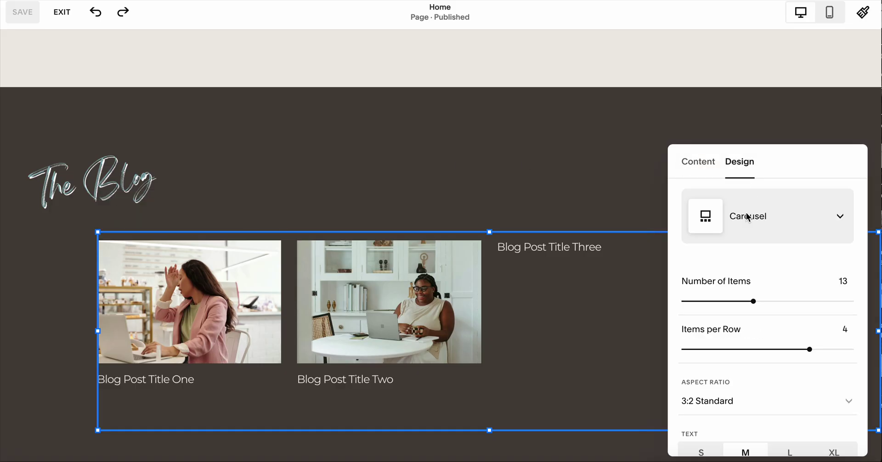
click(810, 216)
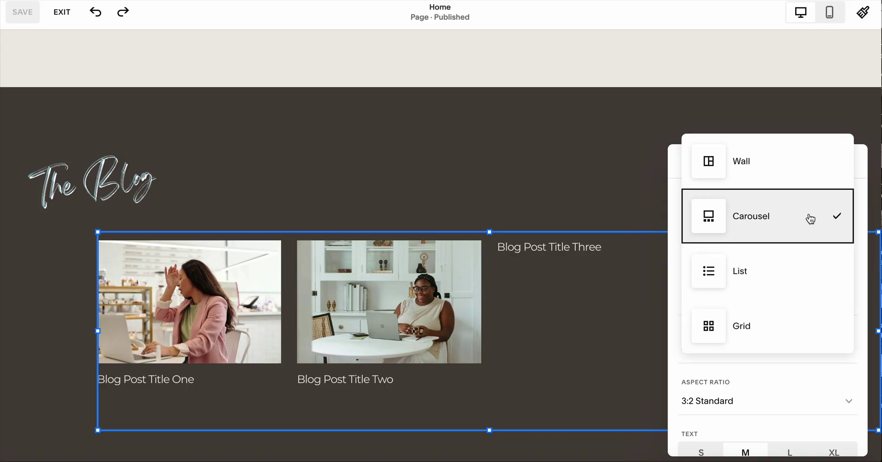
click(791, 168)
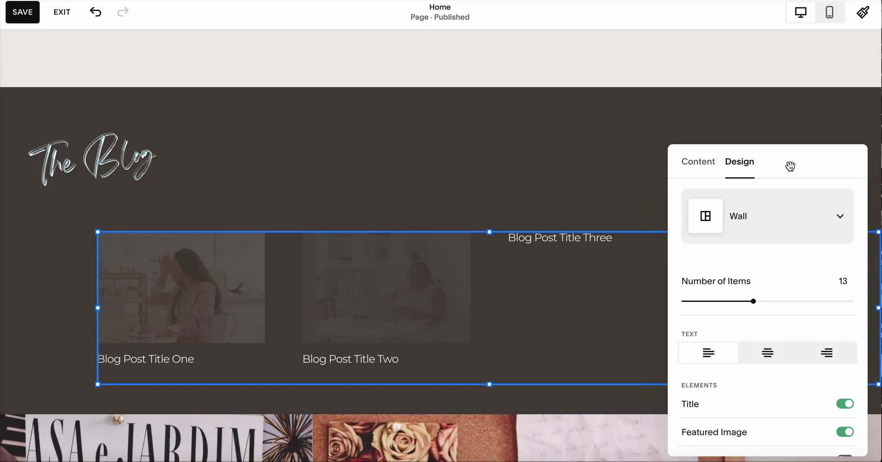
Step: Change the blog summary's layout to List and look over the stacked posts
click(785, 203)
right_click(764, 313)
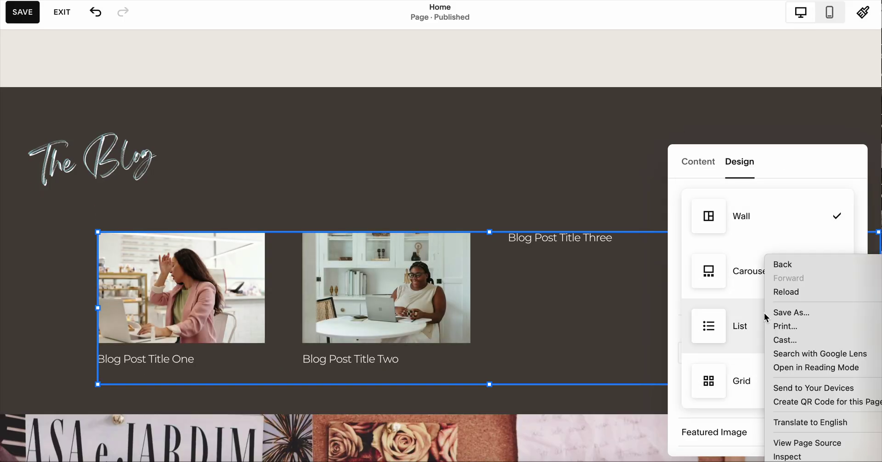
click(722, 323)
click(721, 326)
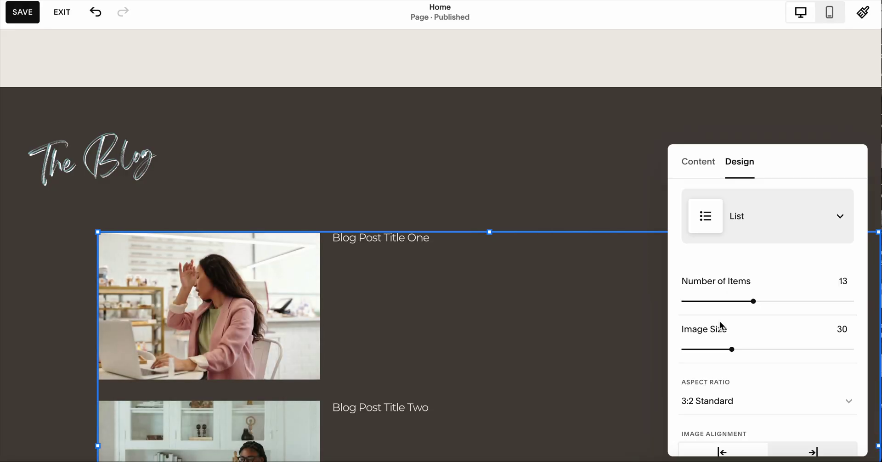
scroll(496, 257, down, 5)
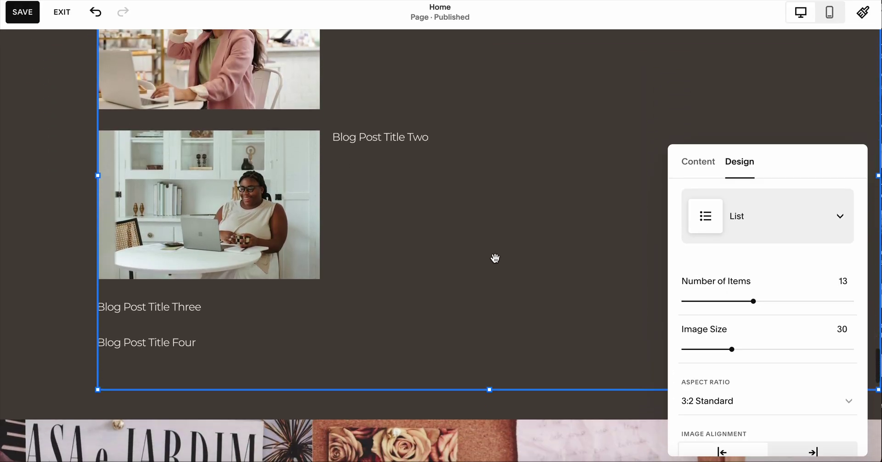
scroll(495, 258, up, 1)
scroll(495, 258, up, 2)
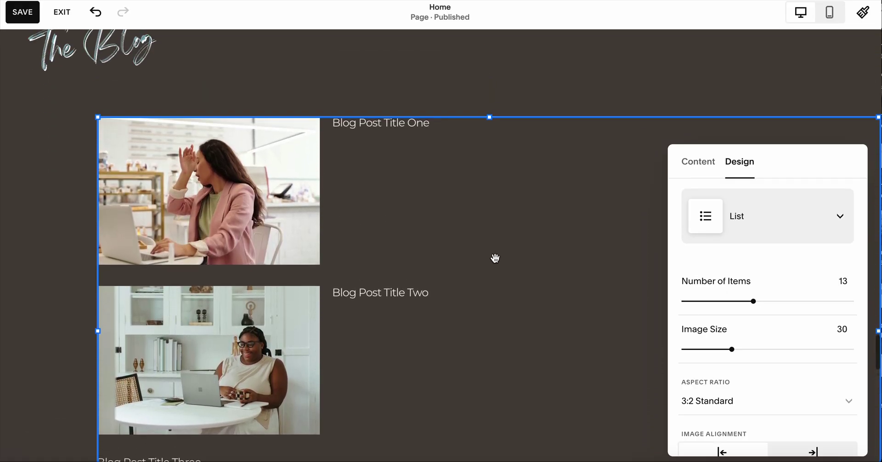
Step: Undo the summary's List and Wall layout changes and close its settings
click(95, 12)
click(96, 12)
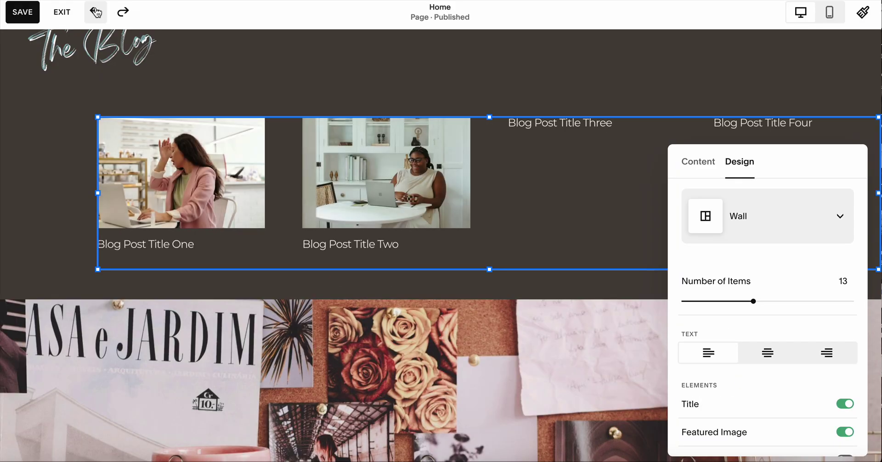
click(95, 12)
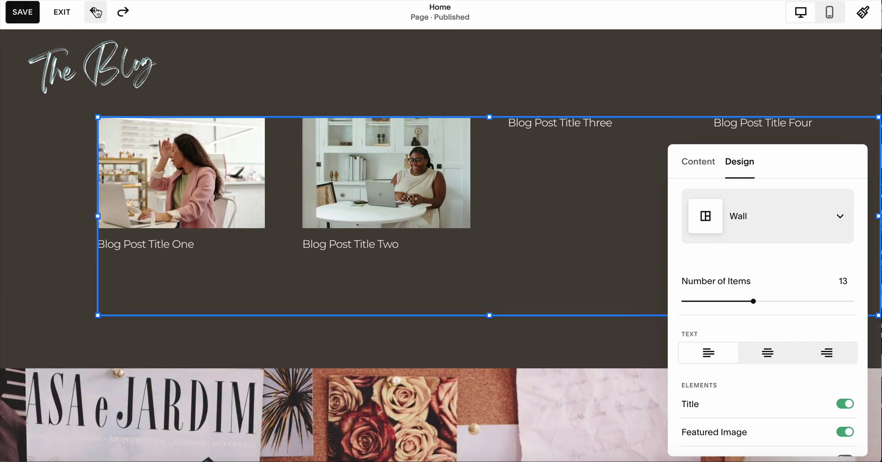
click(96, 12)
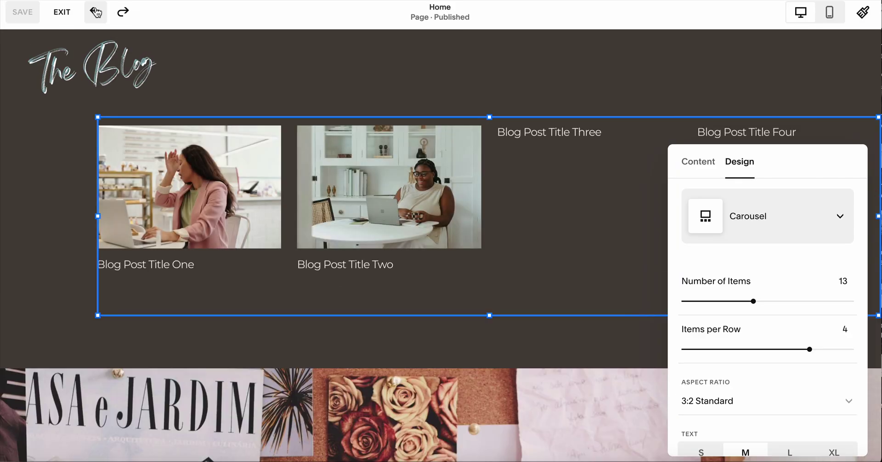
click(420, 76)
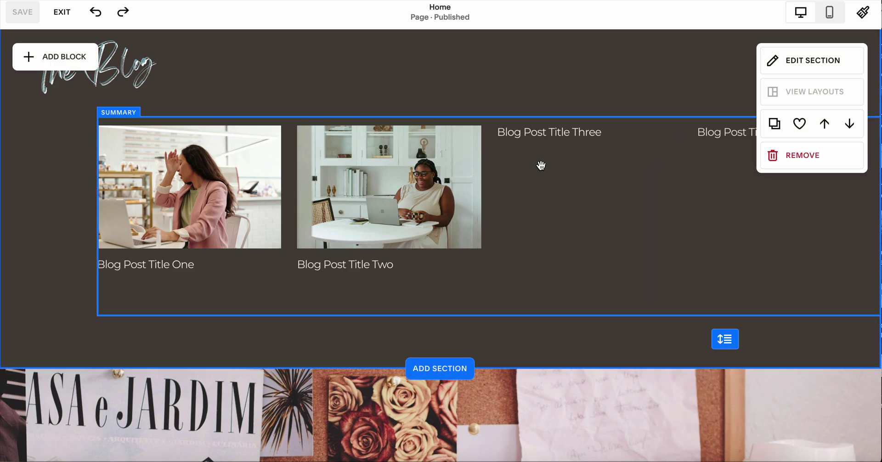
Step: Reopen the summary carousel's design settings, try 3 items per row and return it to 4
click(542, 166)
click(113, 89)
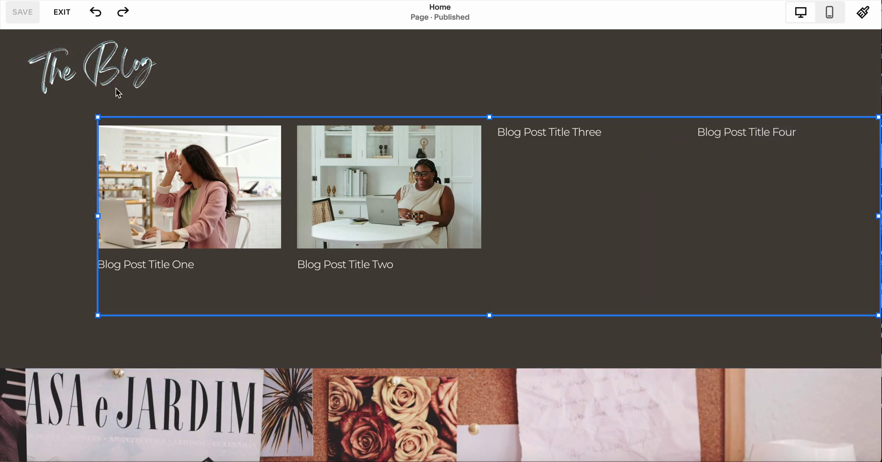
click(738, 138)
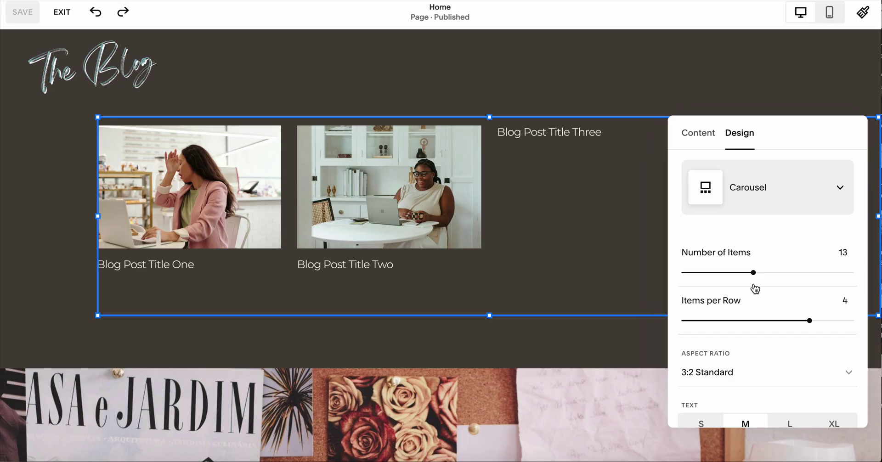
scroll(789, 289, down, 1)
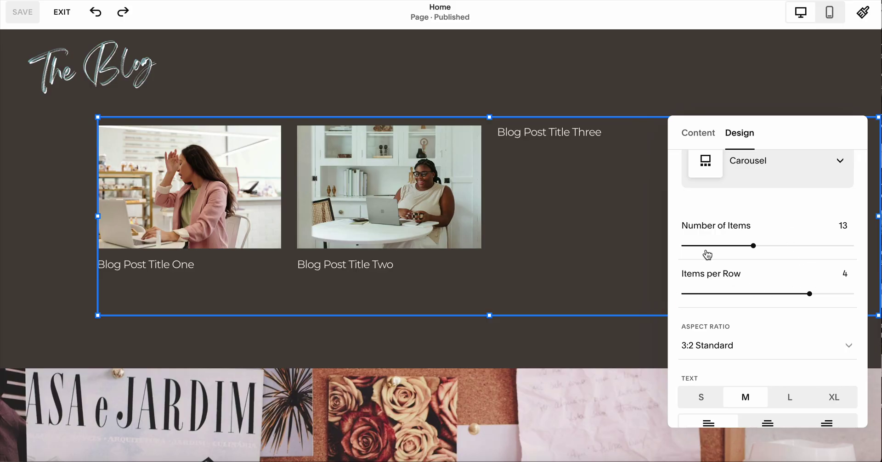
click(767, 304)
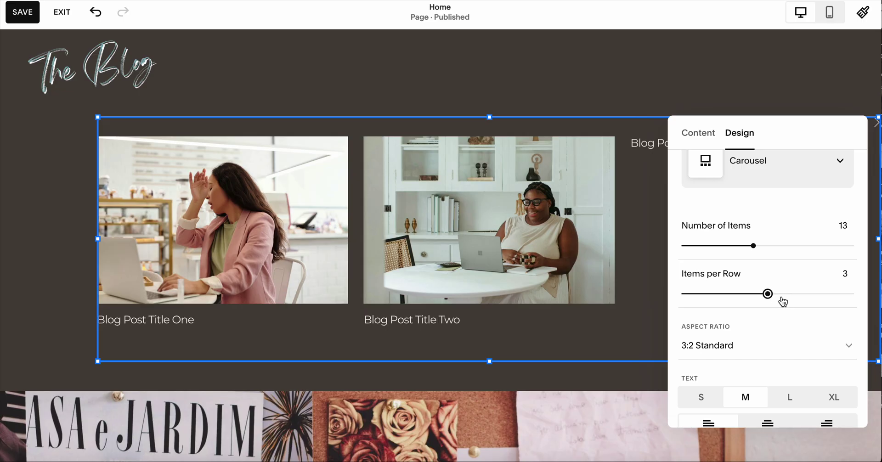
drag(768, 294, 798, 298)
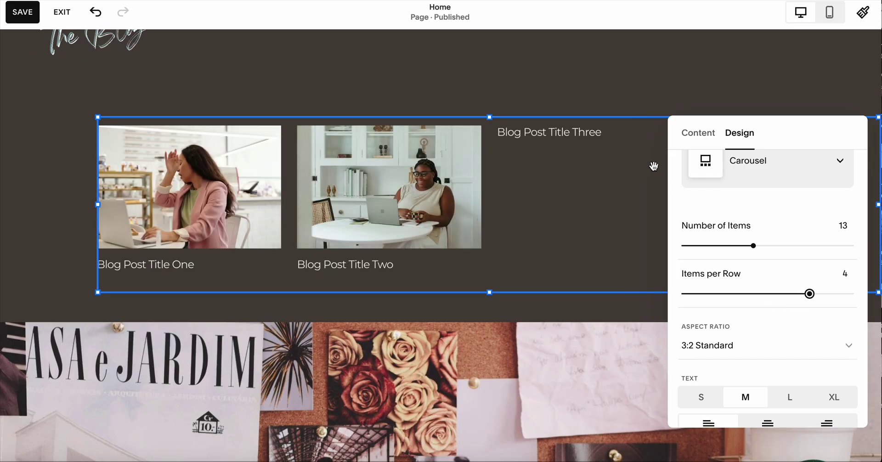
Step: Set the summary images' aspect ratio to 2:3 Standard (Vertical) and review the taller images
scroll(790, 365, down, 1)
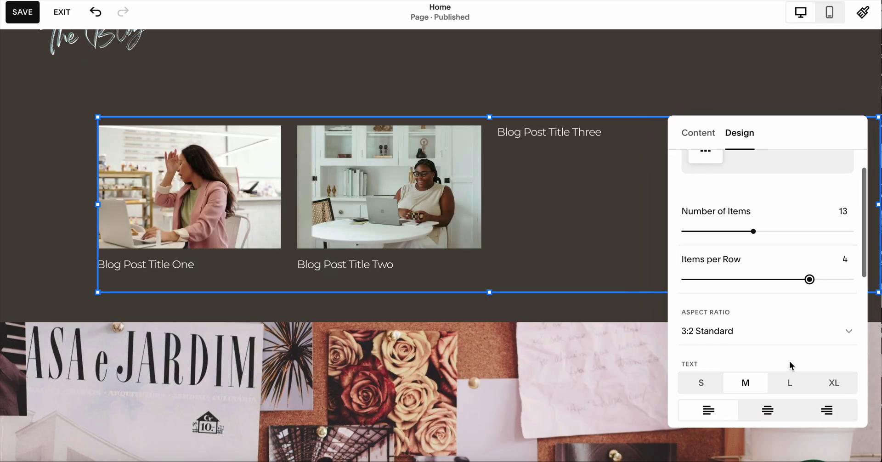
click(784, 329)
click(763, 329)
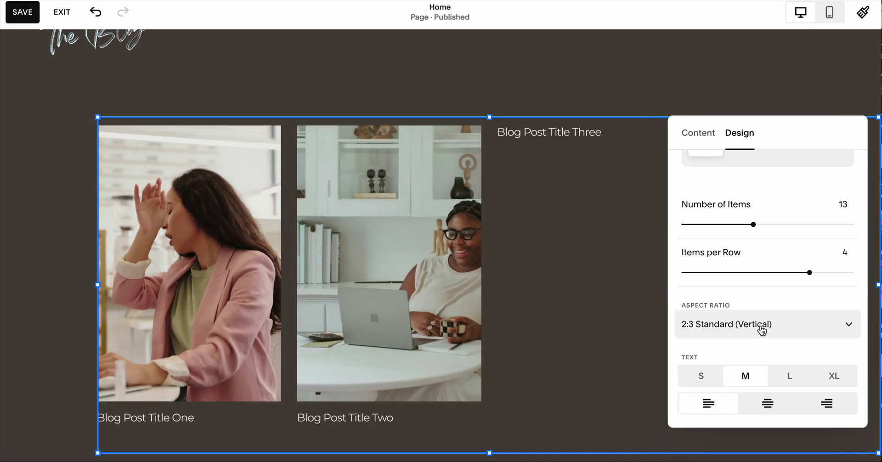
scroll(509, 261, down, 3)
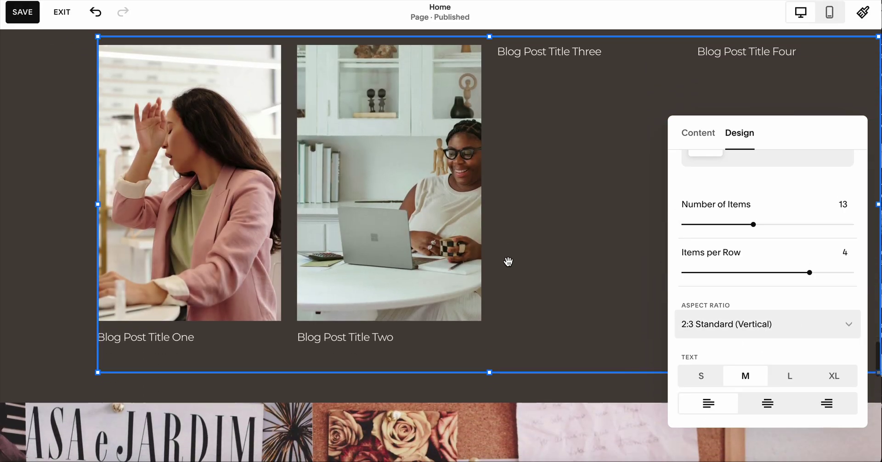
scroll(508, 261, up, 2)
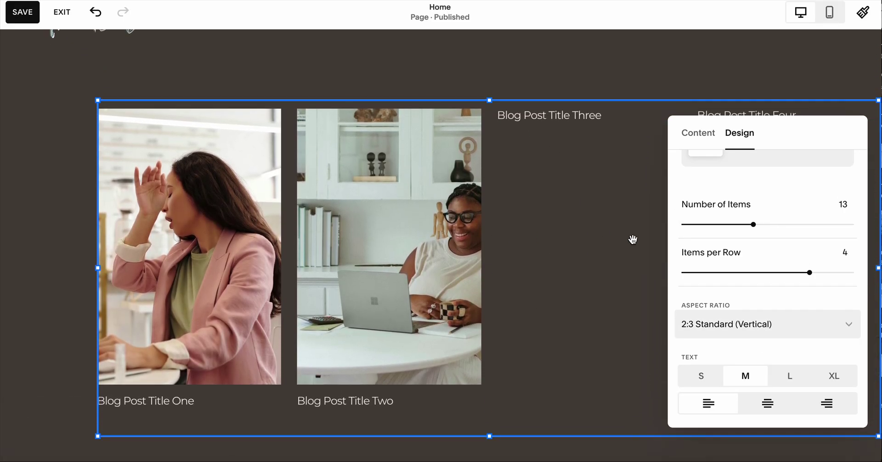
Step: Undo the aspect ratio change, close the summary's settings and save the home page
click(95, 12)
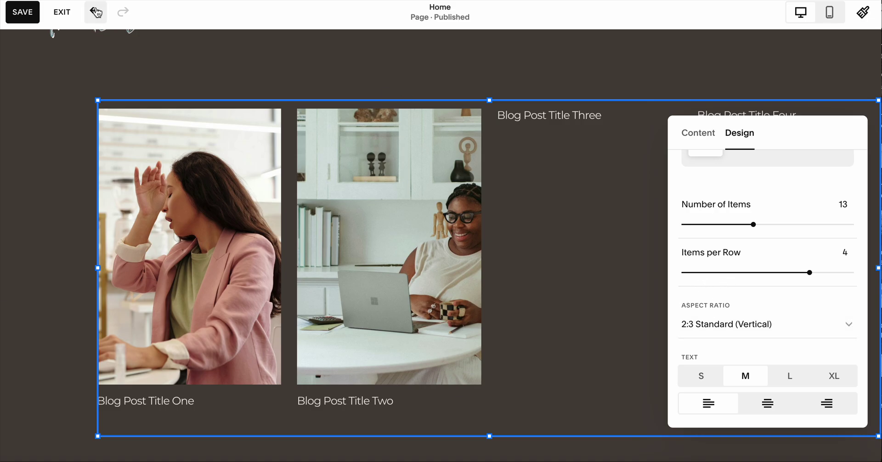
click(205, 64)
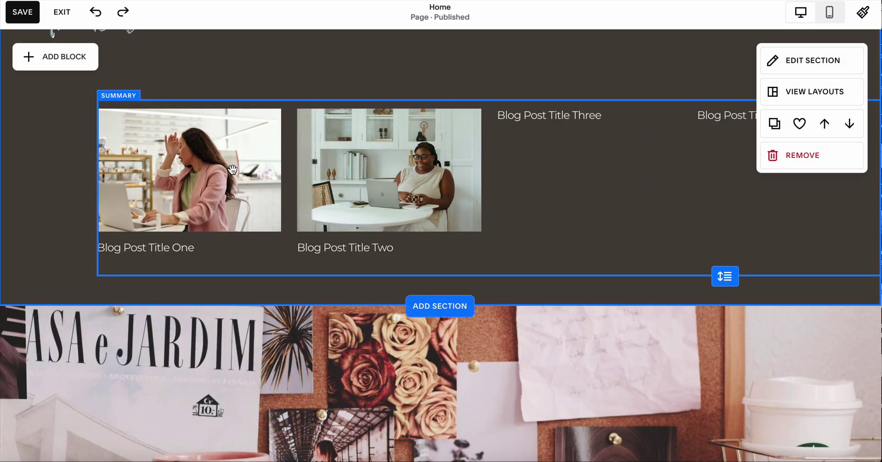
click(23, 12)
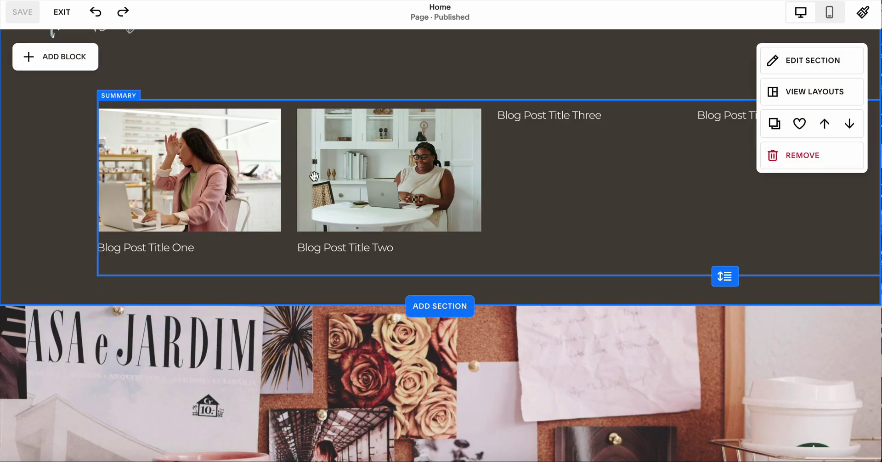
Step: Examine the section below the blog, where paper-clipped quote notes overlay the desk photo
scroll(493, 223, down, 4)
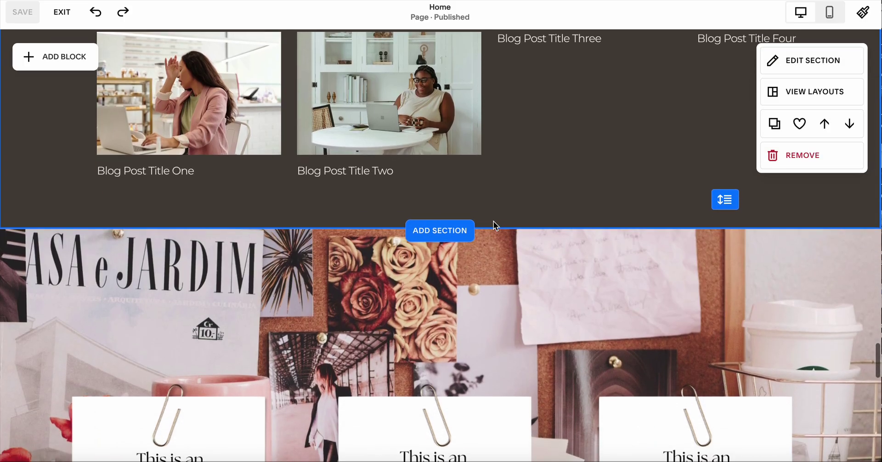
scroll(493, 221, down, 1)
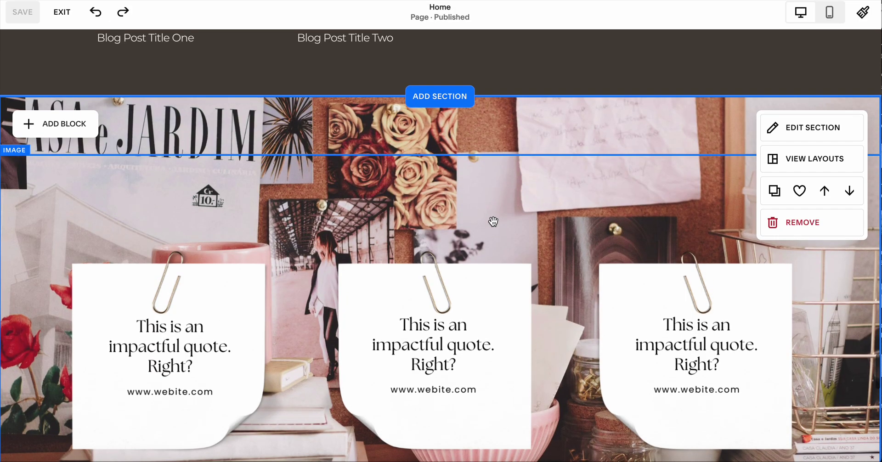
scroll(493, 221, down, 1)
scroll(493, 222, down, 1)
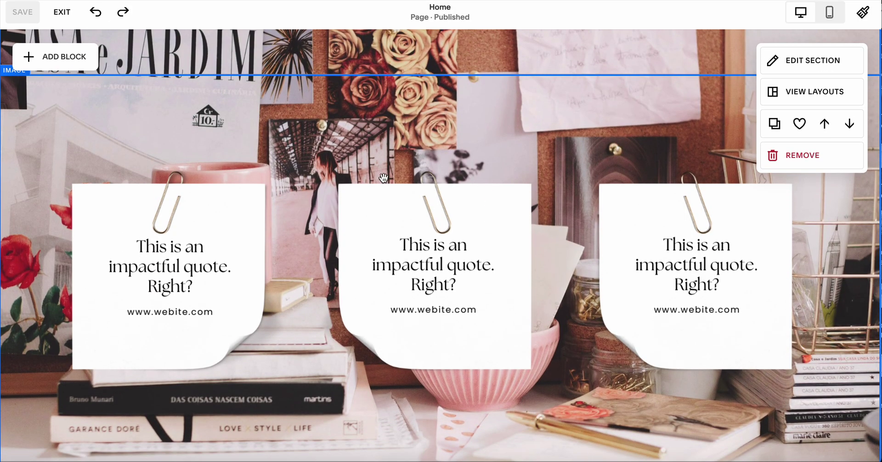
scroll(330, 177, down, 1)
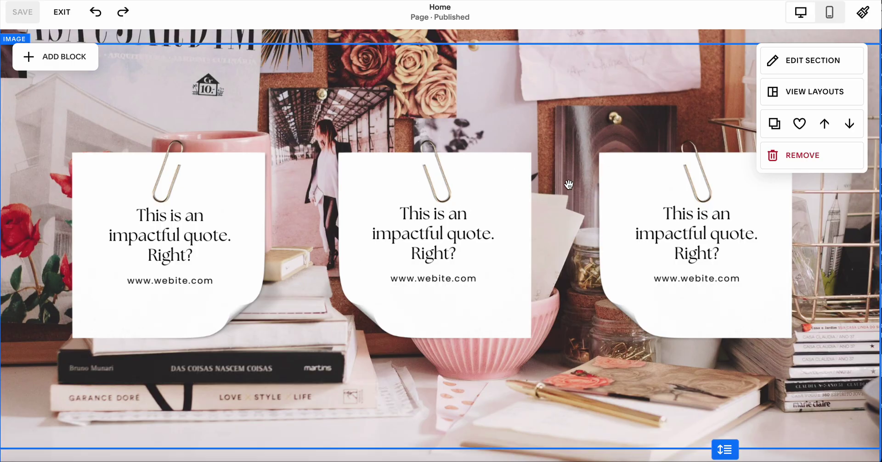
scroll(569, 184, up, 2)
scroll(569, 185, down, 3)
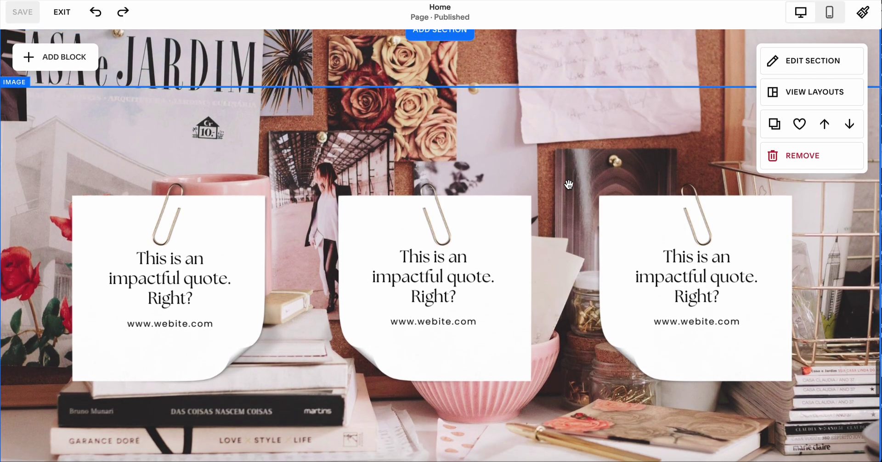
scroll(569, 184, up, 2)
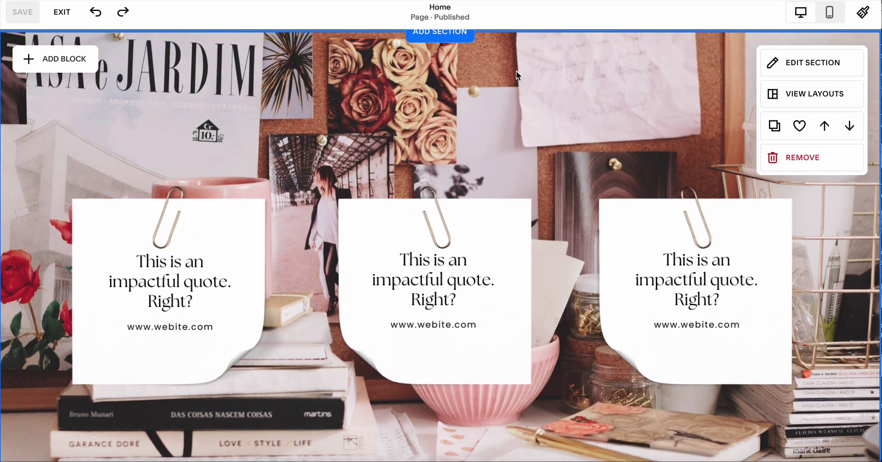
Step: Select the image block holding the three quote notes and try to nudge it slightly upward over the desk photo
click(194, 261)
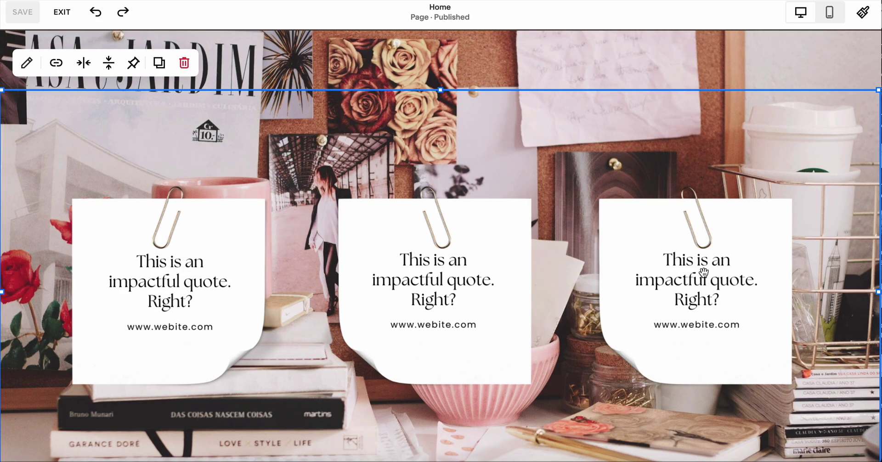
scroll(704, 273, down, 3)
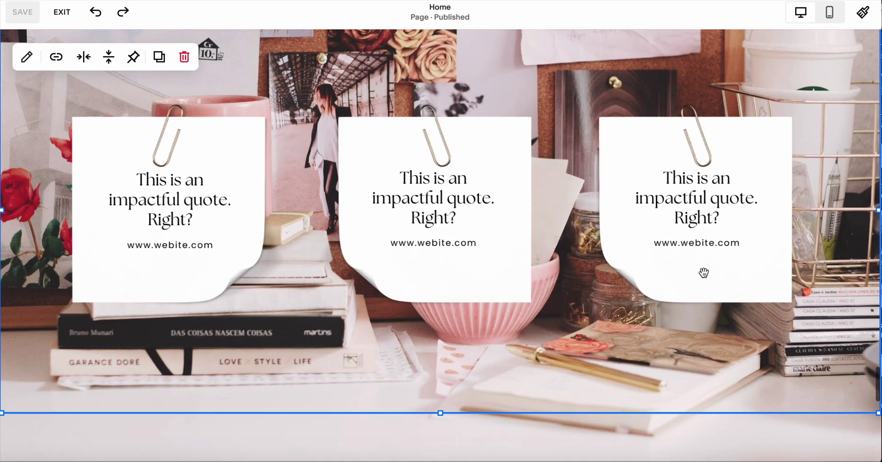
click(508, 137)
drag(503, 158, 503, 148)
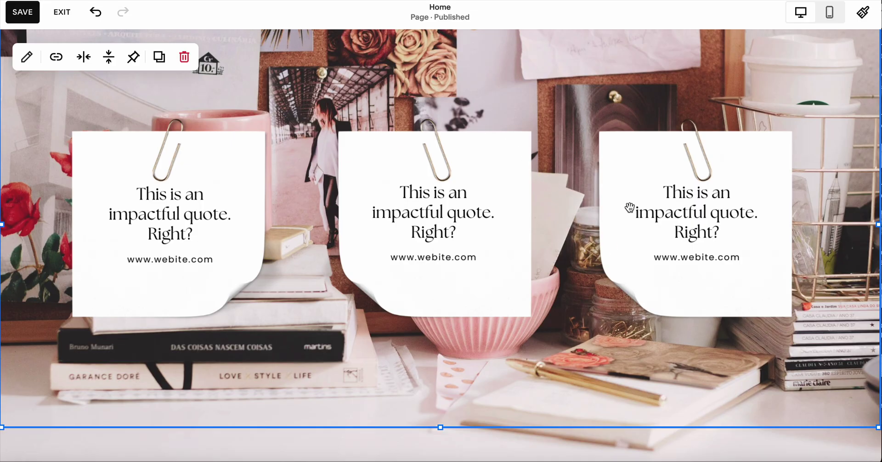
scroll(627, 200, up, 1)
scroll(627, 200, down, 1)
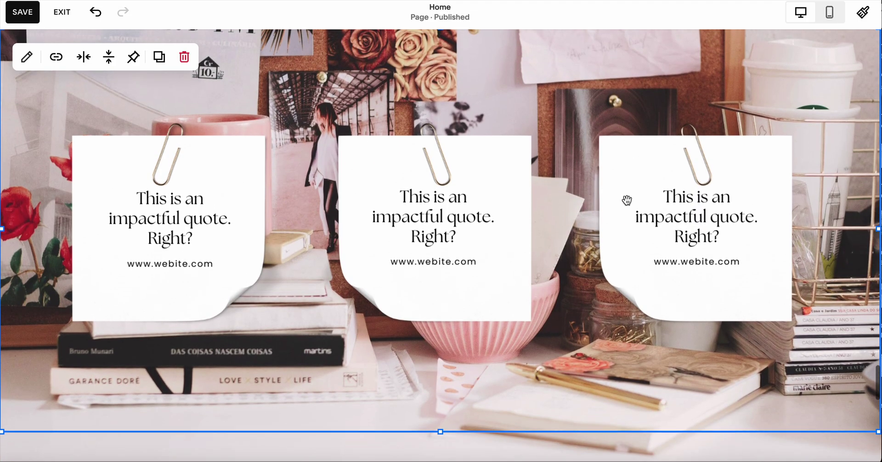
Step: Examine how the transparent image of three paper-clipped quote notes sits over the section's desk photo
scroll(627, 201, up, 1)
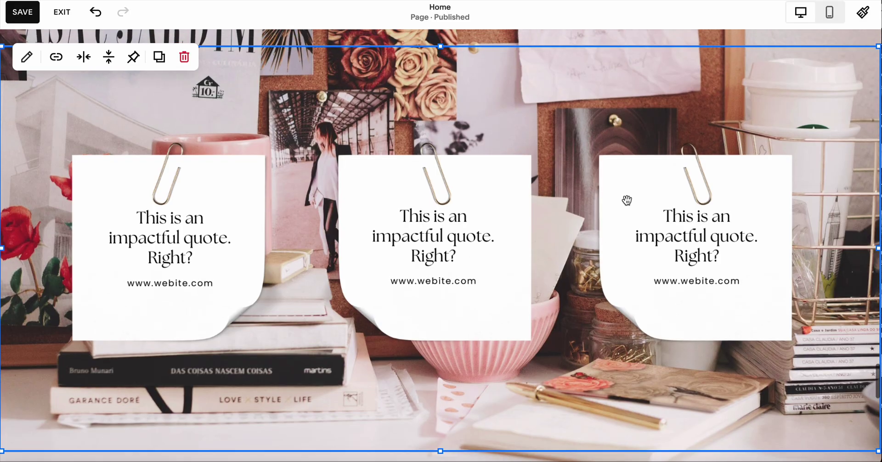
scroll(627, 201, down, 1)
scroll(627, 200, down, 1)
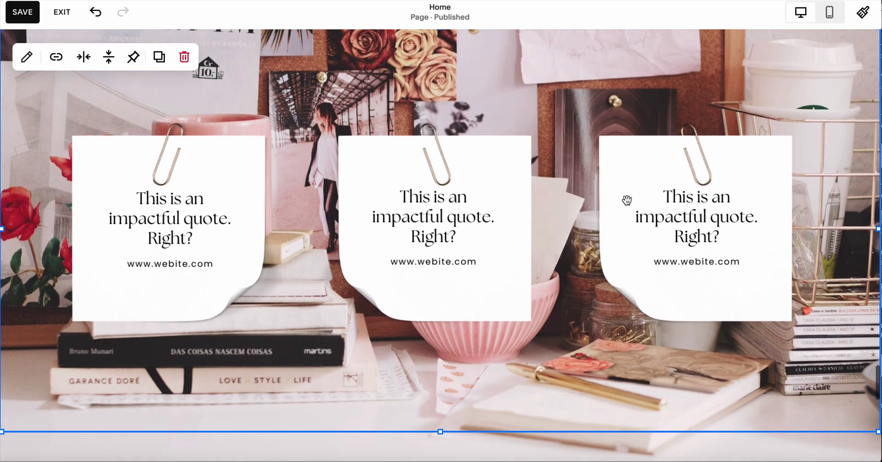
scroll(628, 200, up, 1)
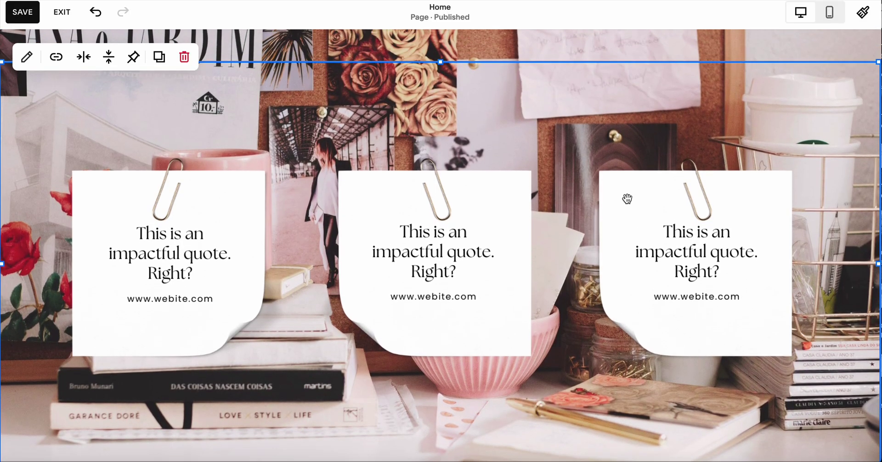
scroll(627, 199, down, 1)
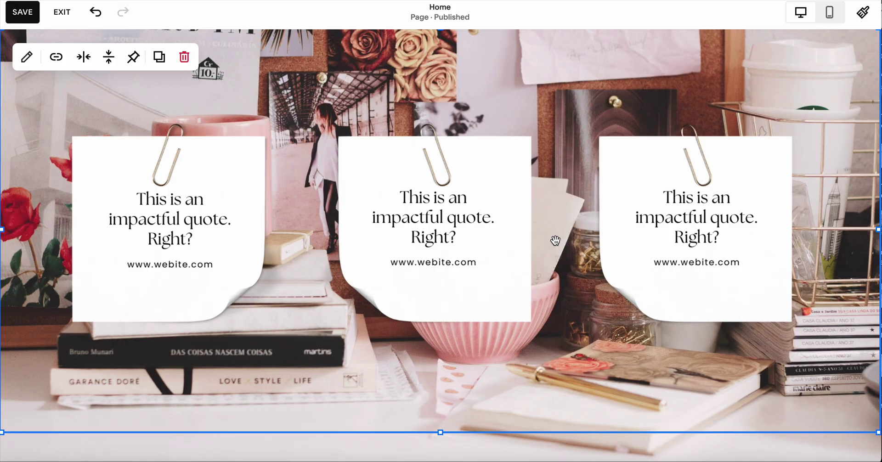
drag(463, 173, 463, 191)
scroll(595, 157, up, 2)
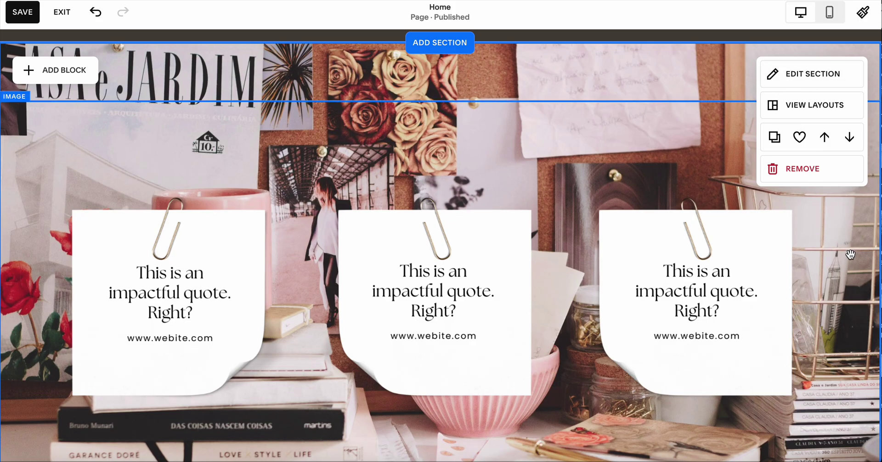
Step: Open the quote section's settings and review its design, background image and color theme options
click(831, 237)
click(452, 73)
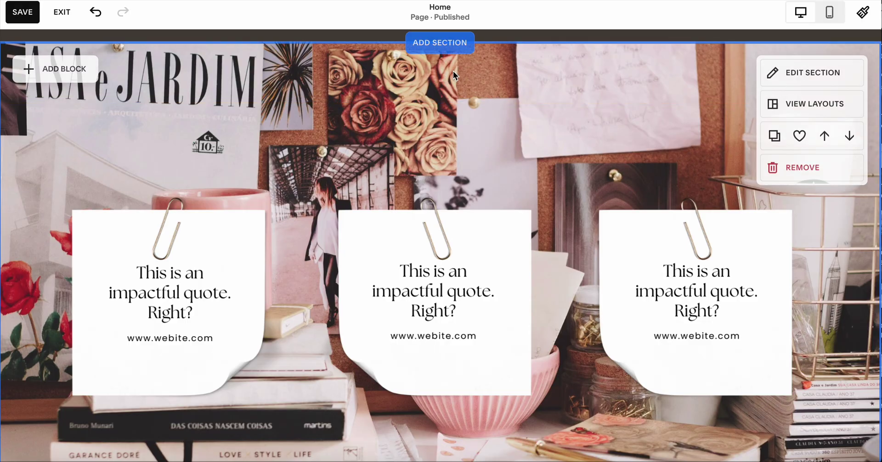
click(805, 78)
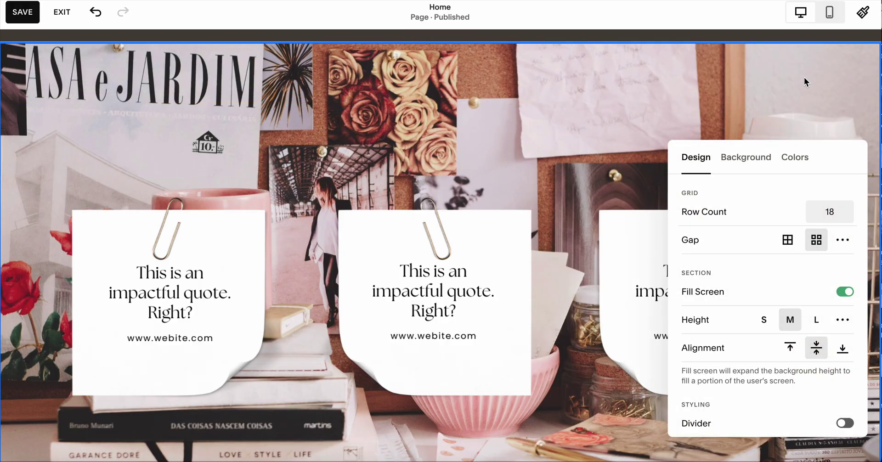
click(746, 161)
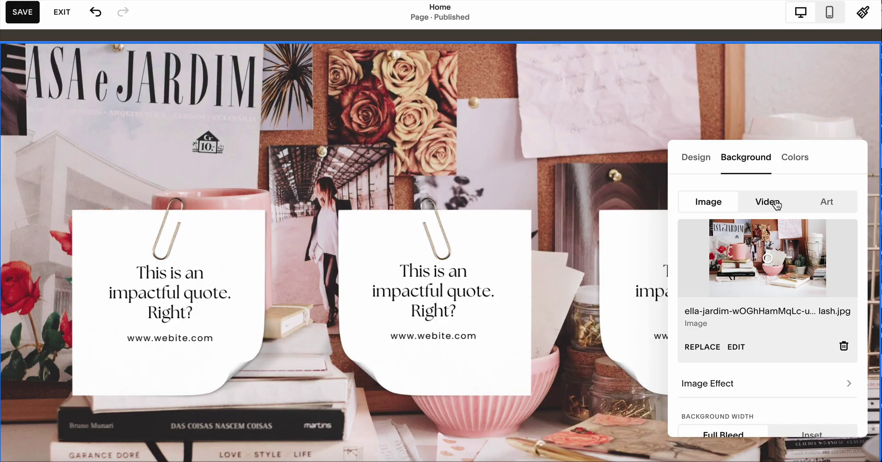
click(794, 161)
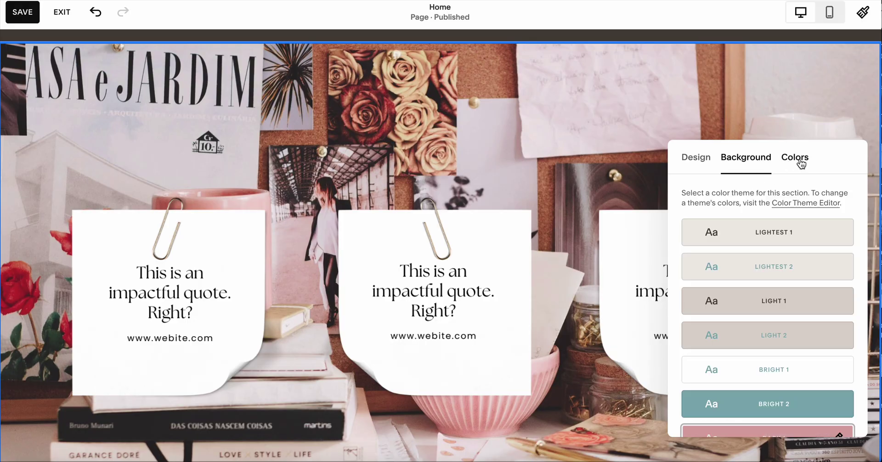
Step: Try the Lightest 1 color theme on the quote section, undo it and check the background settings before closing them
click(772, 236)
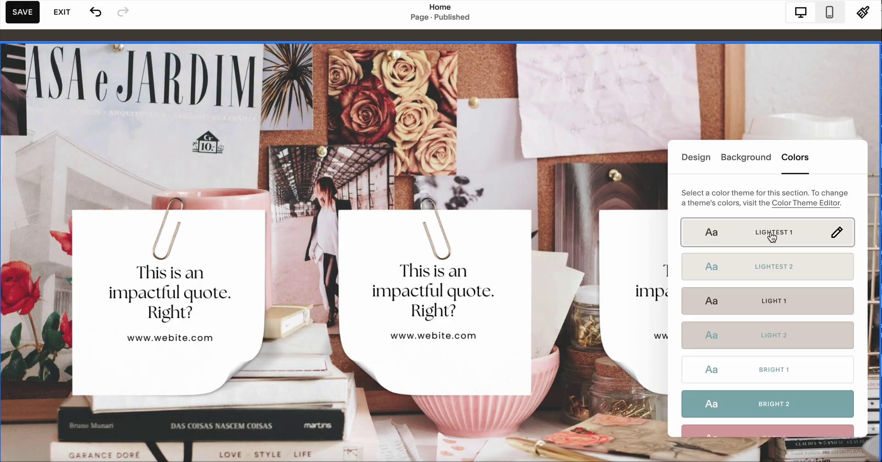
click(97, 10)
click(747, 159)
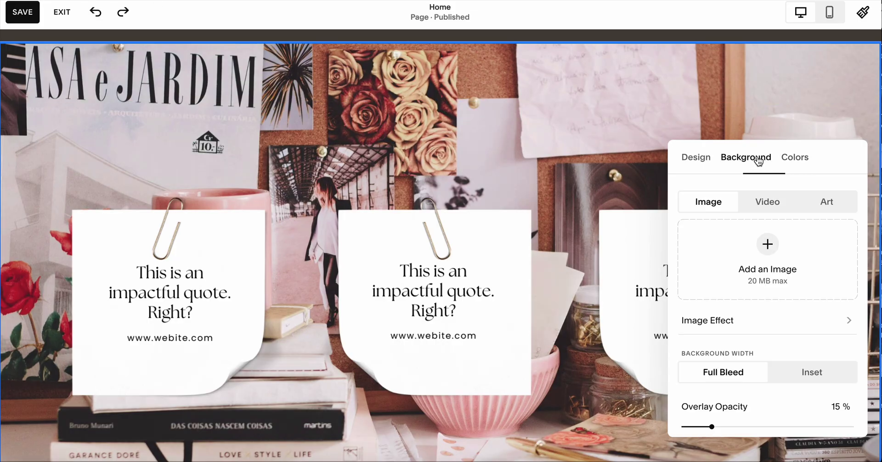
scroll(767, 276, down, 3)
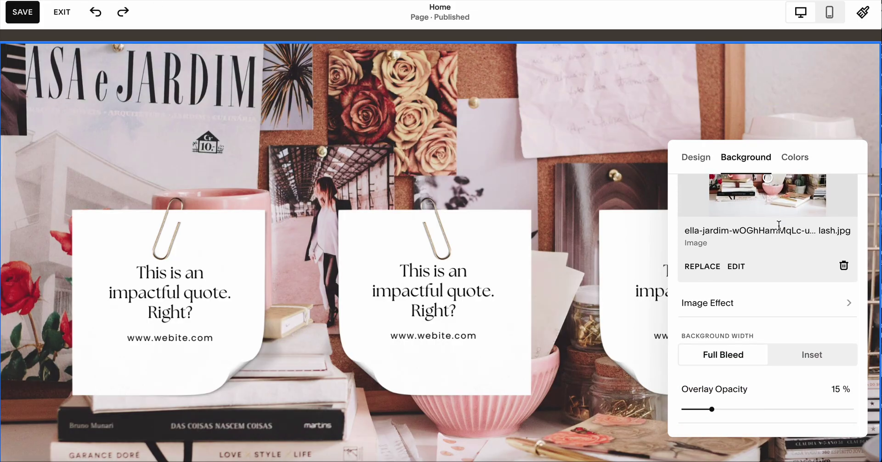
click(593, 149)
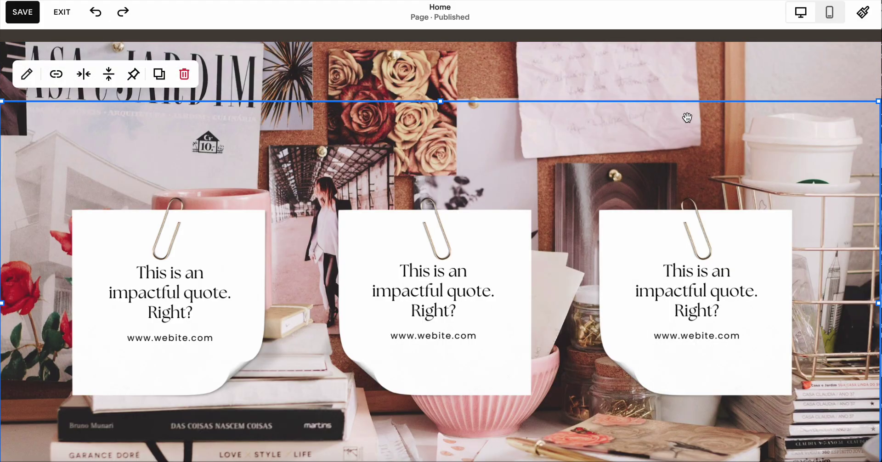
Step: Exit the home page editor, saving the changes
scroll(688, 117, down, 9)
scroll(687, 117, up, 7)
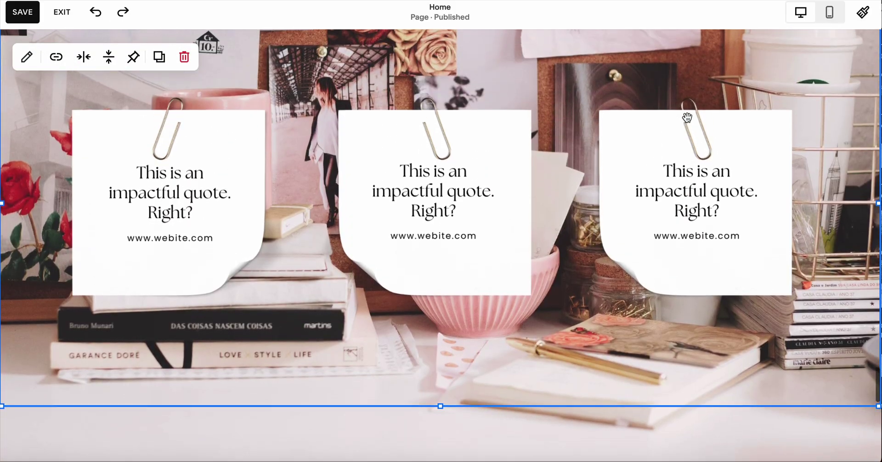
scroll(687, 118, up, 15)
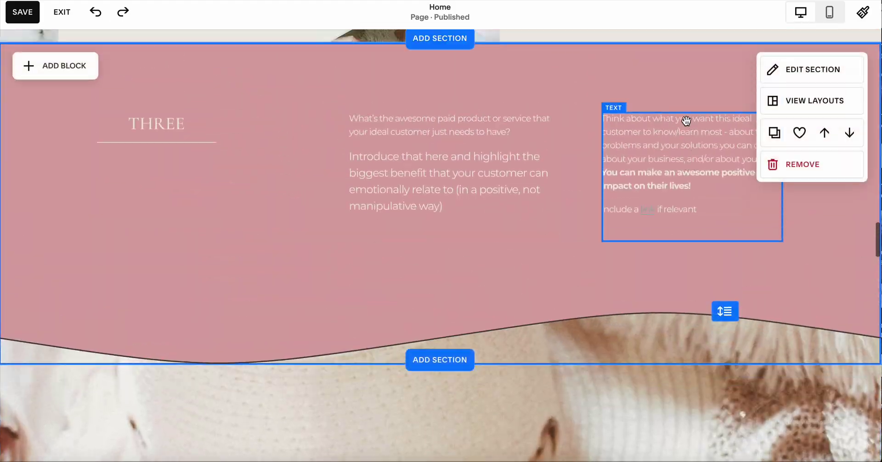
scroll(687, 120, up, 15)
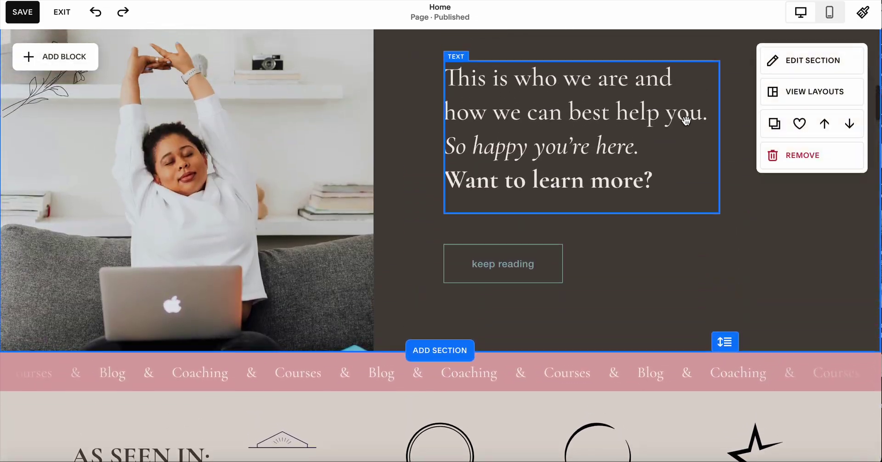
scroll(686, 121, up, 12)
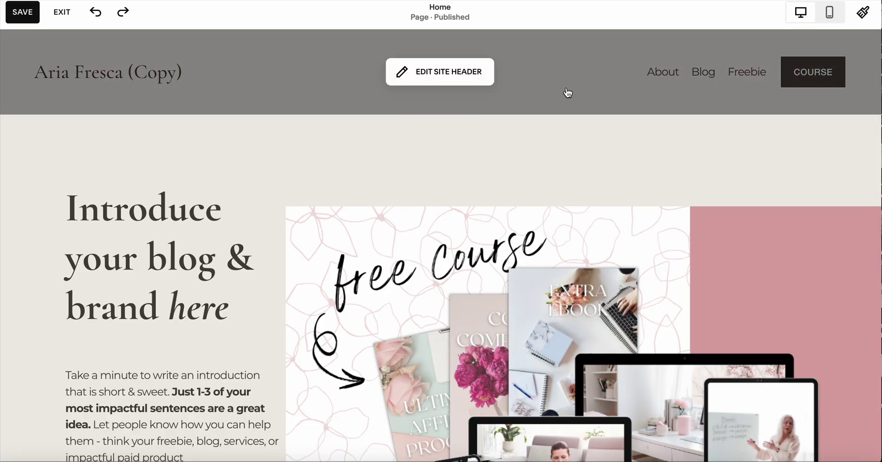
click(63, 16)
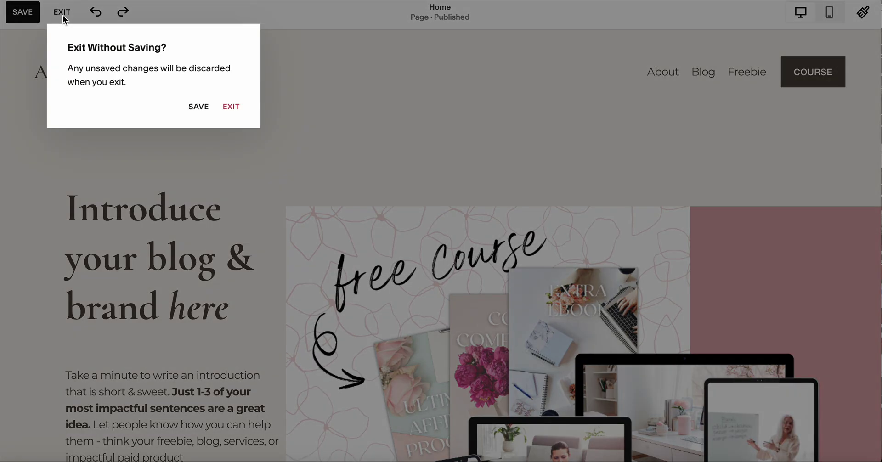
click(201, 115)
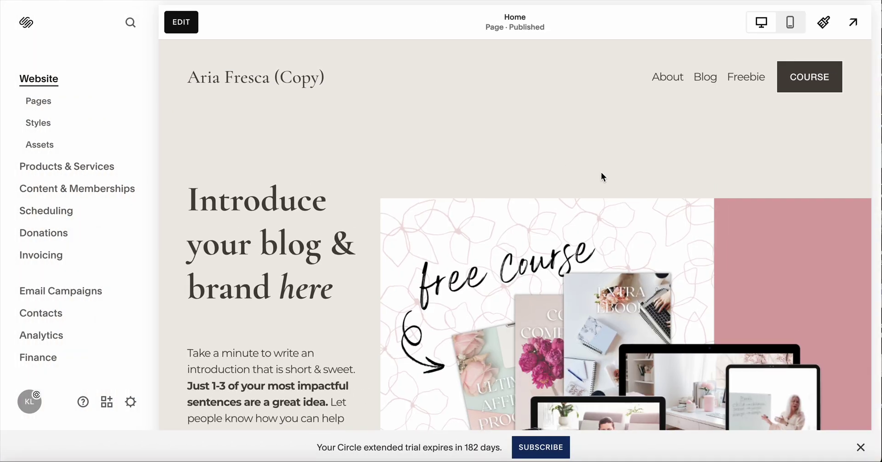
Step: Open the About page, look over its intro section and start editing the page
scroll(601, 173, down, 3)
scroll(601, 173, up, 3)
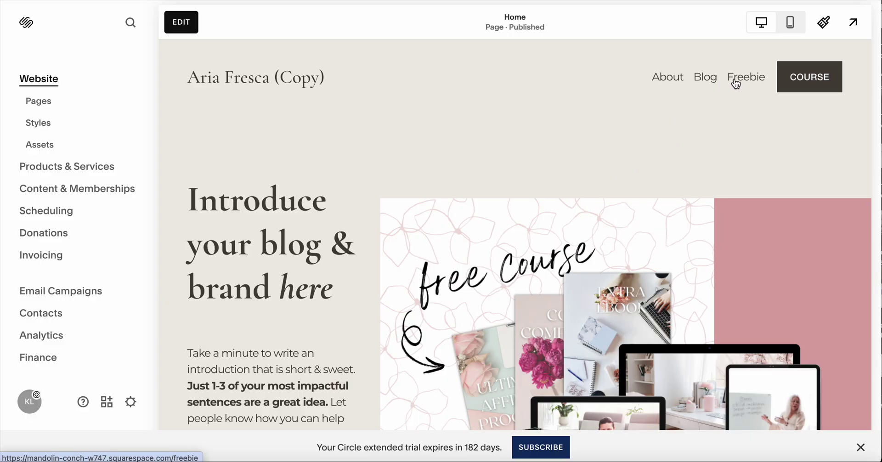
click(665, 84)
scroll(577, 198, down, 2)
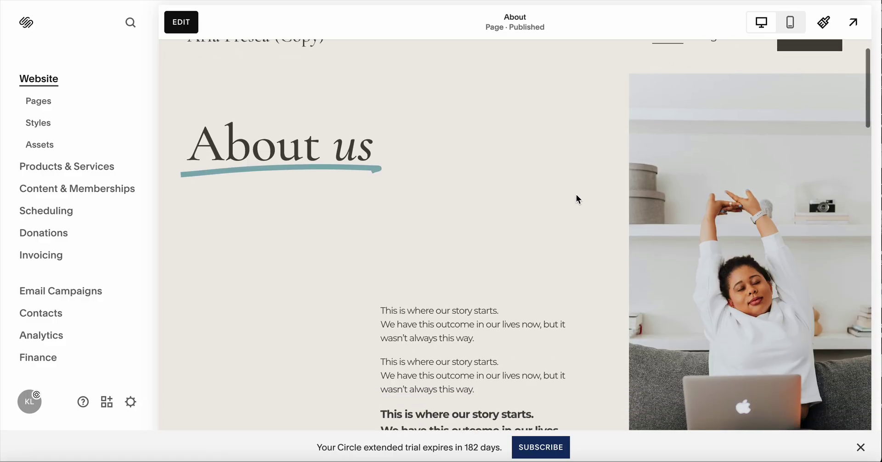
scroll(578, 199, down, 3)
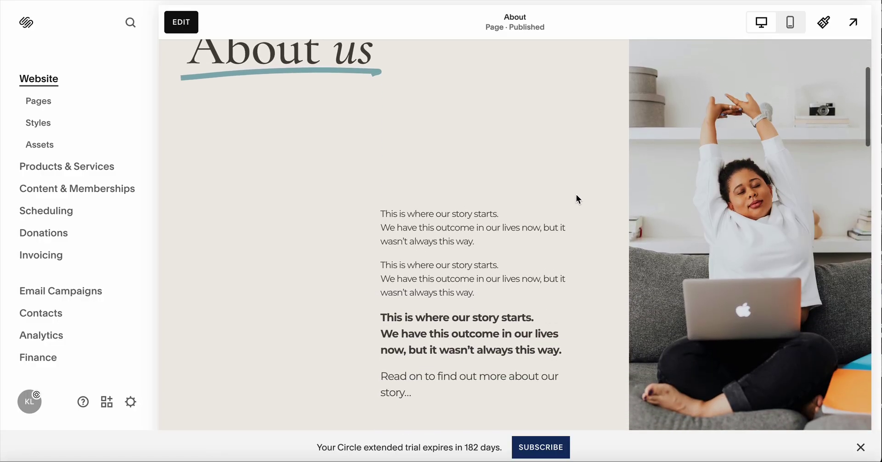
scroll(577, 199, down, 1)
scroll(578, 198, up, 4)
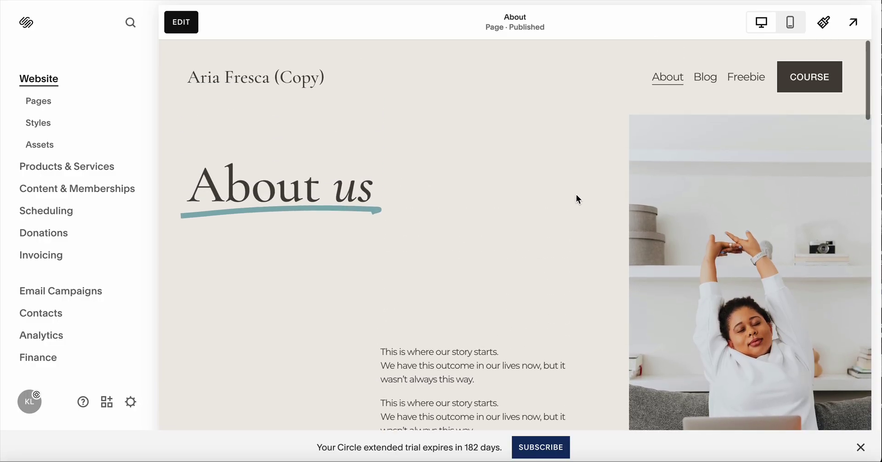
click(178, 23)
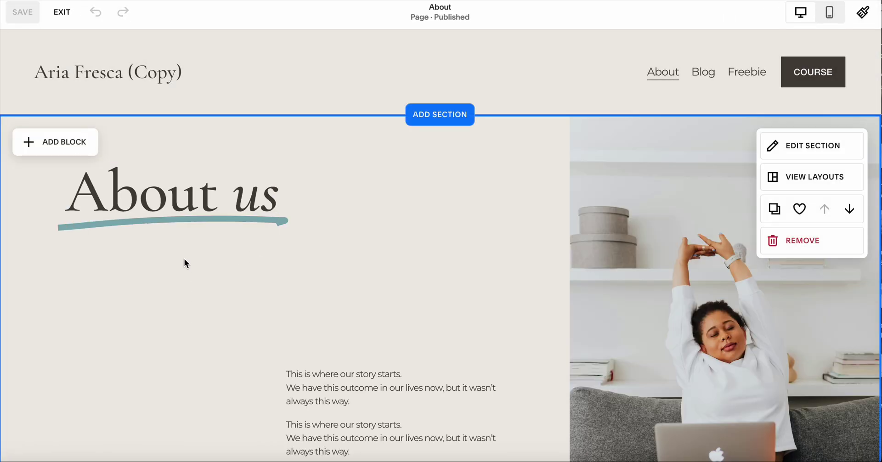
click(195, 202)
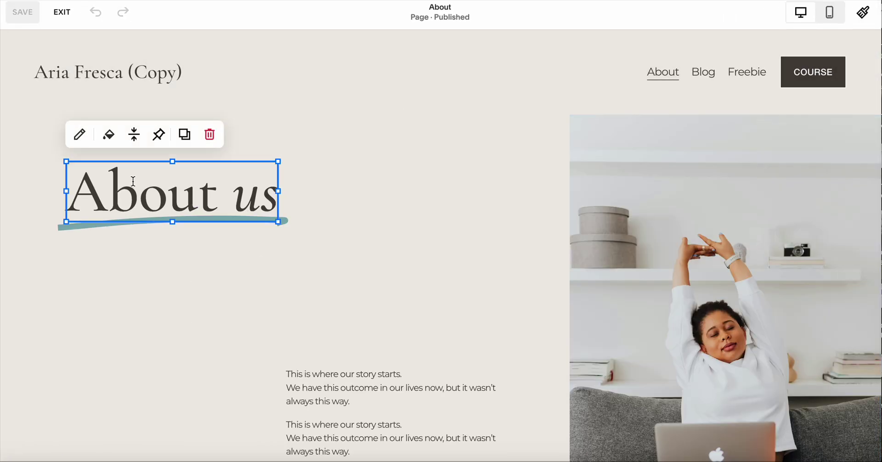
click(80, 136)
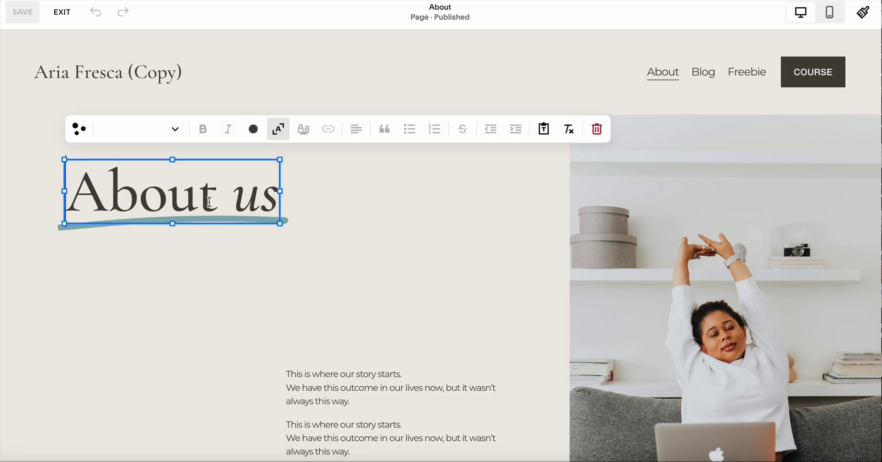
click(228, 197)
triple_click(184, 194)
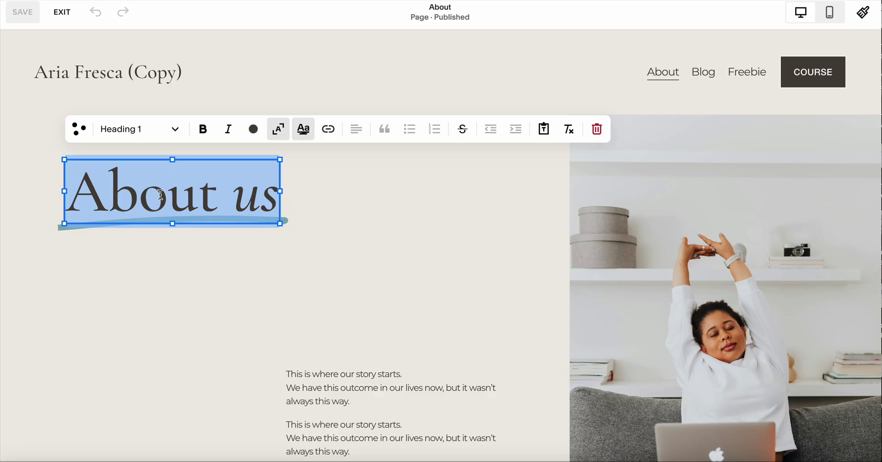
click(293, 222)
click(137, 192)
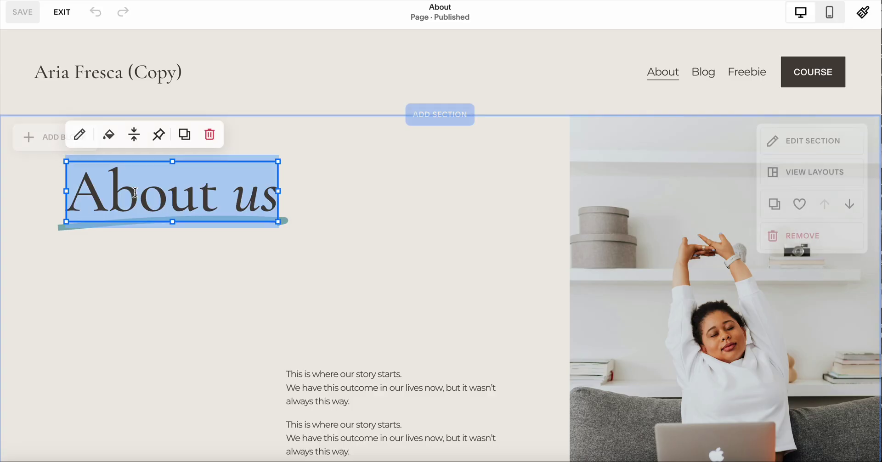
click(108, 193)
double_click(97, 192)
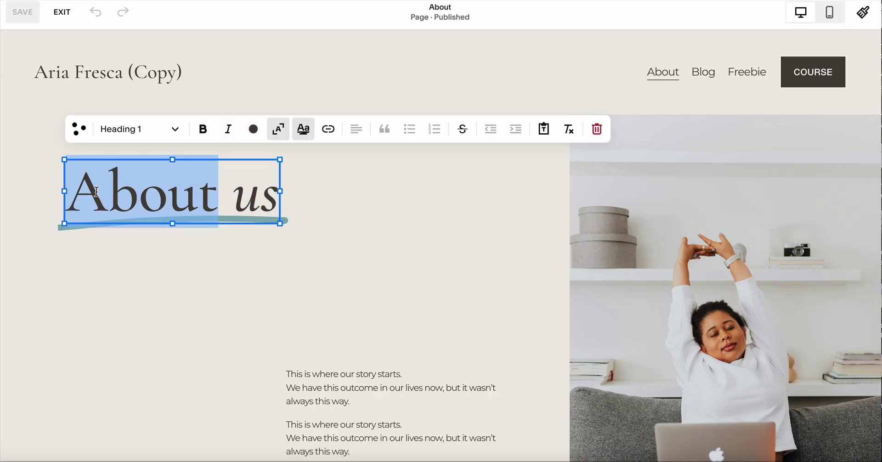
click(69, 202)
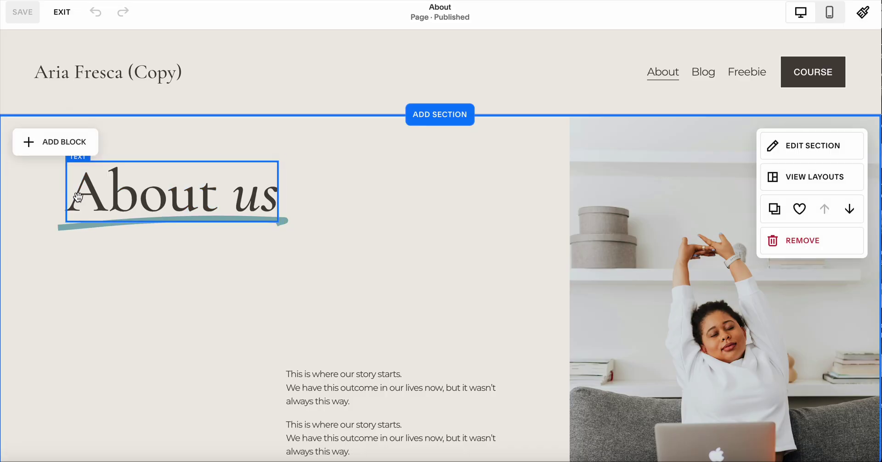
Step: Change the highlight of the entire "About us" heading to the solid block style behind the text
click(83, 199)
click(92, 194)
triple_click(138, 194)
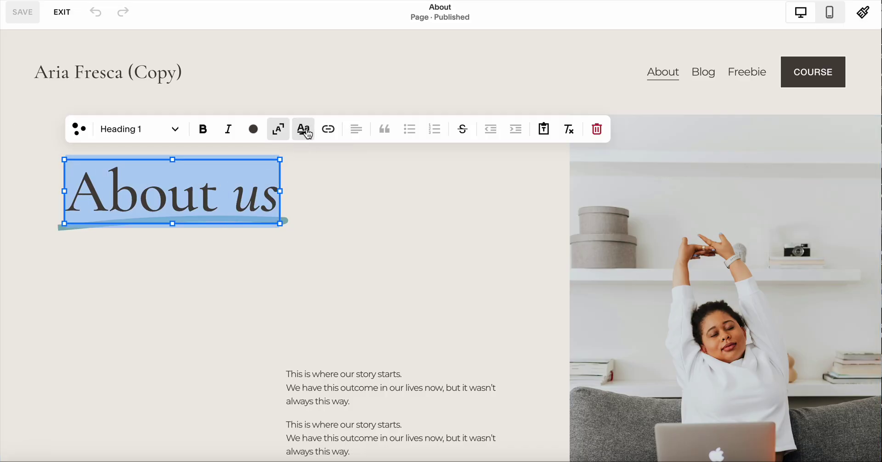
click(304, 130)
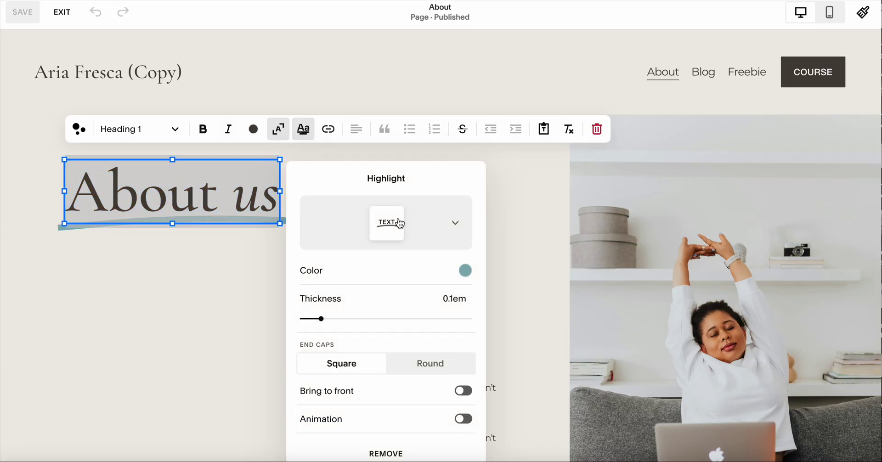
click(442, 228)
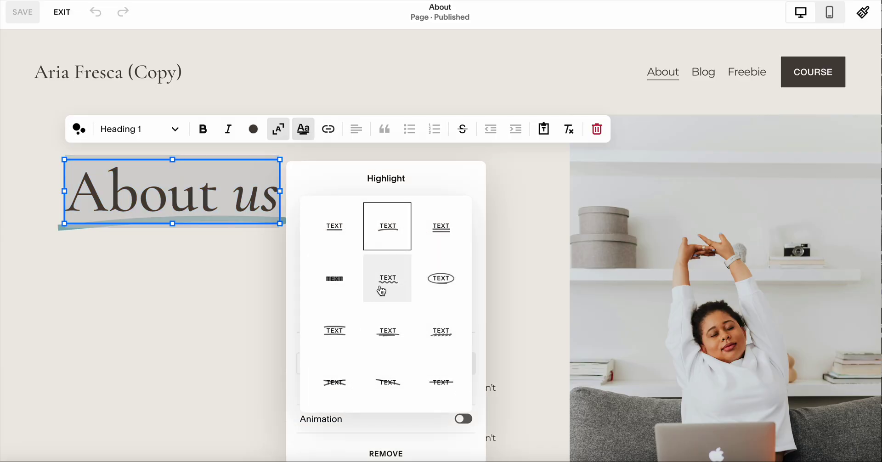
click(340, 287)
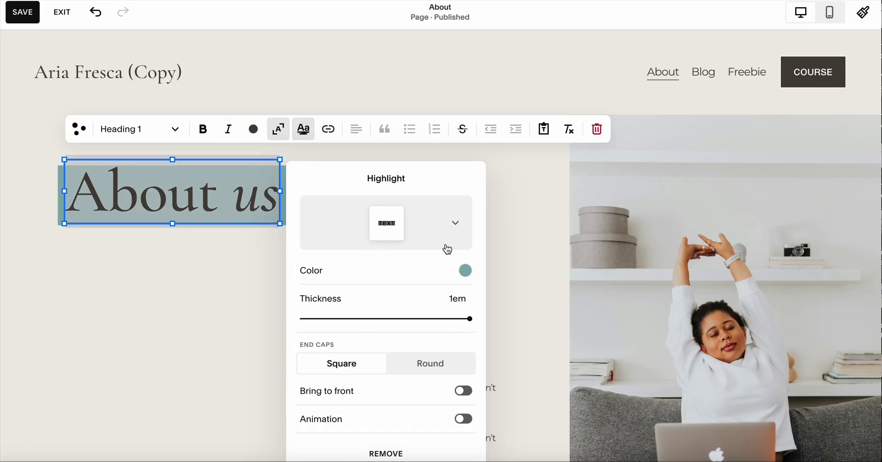
click(497, 297)
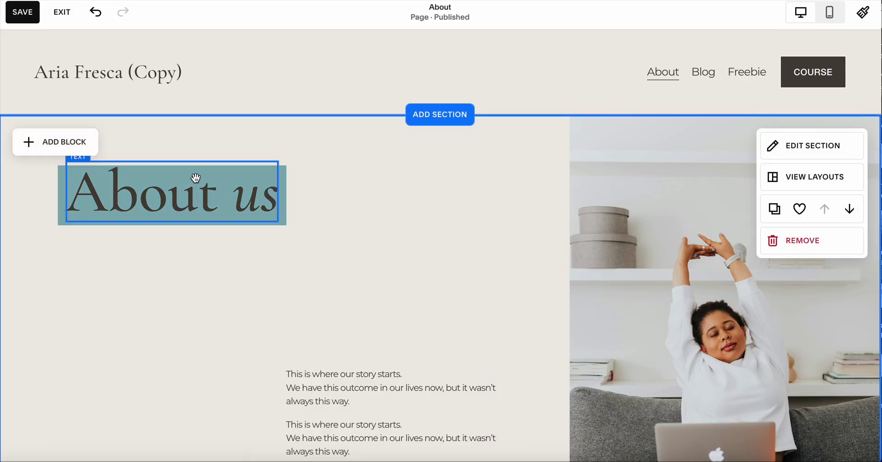
Step: Reduce the thickness of the solid block highlight behind the "About us" heading
click(171, 188)
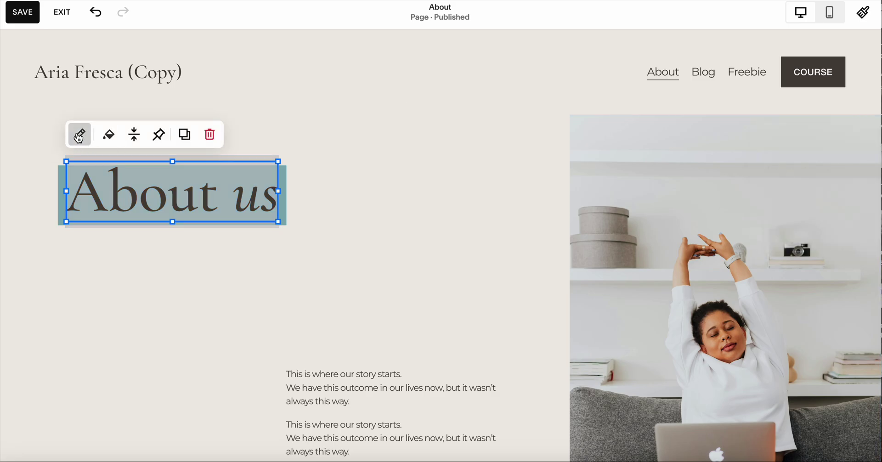
click(80, 134)
click(304, 130)
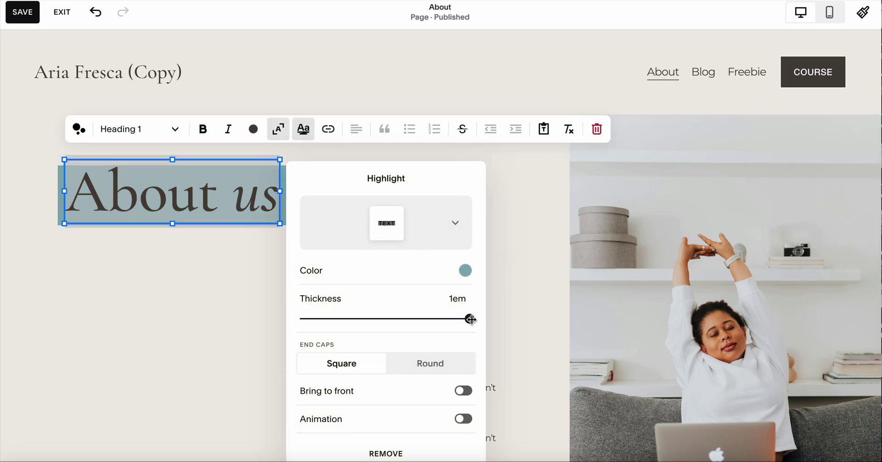
drag(470, 319, 295, 319)
click(222, 301)
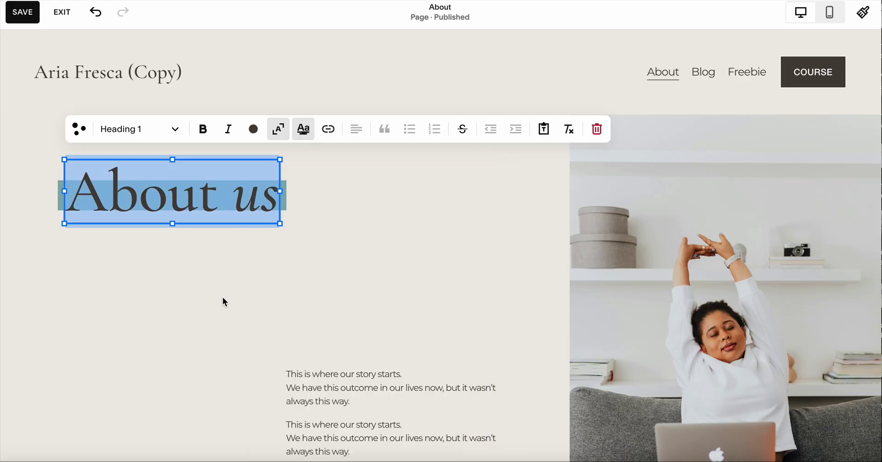
click(223, 301)
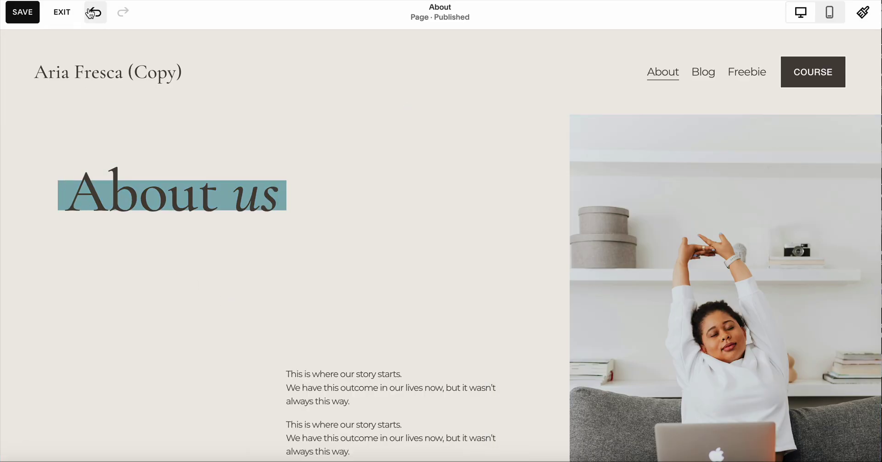
Step: Undo all highlight changes on the "About us" heading back to its original brush underline
click(95, 12)
click(96, 12)
click(96, 12)
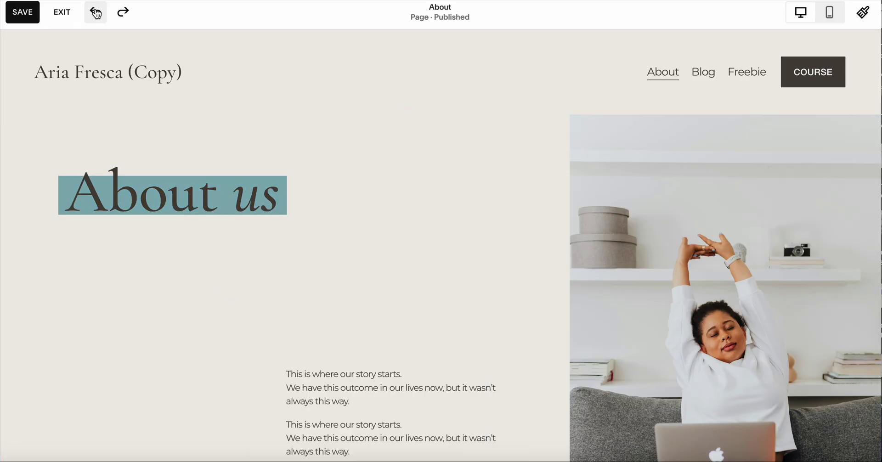
click(96, 12)
click(95, 12)
click(96, 12)
click(95, 12)
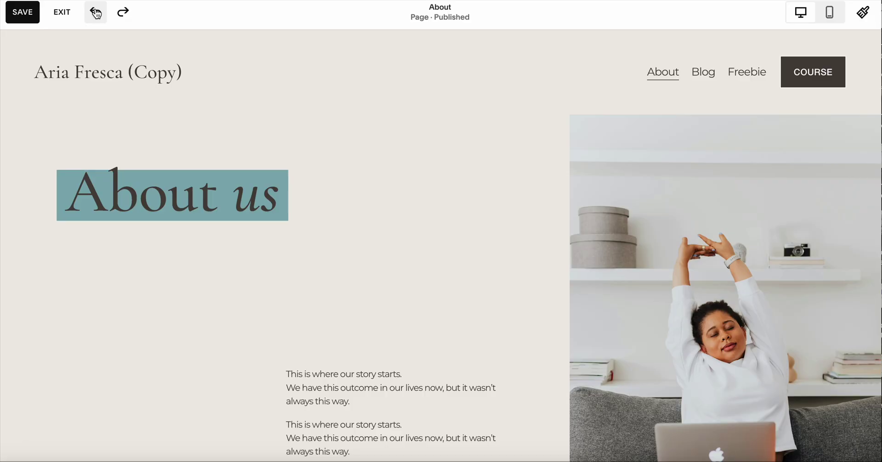
click(95, 12)
click(95, 12)
click(95, 12)
click(96, 12)
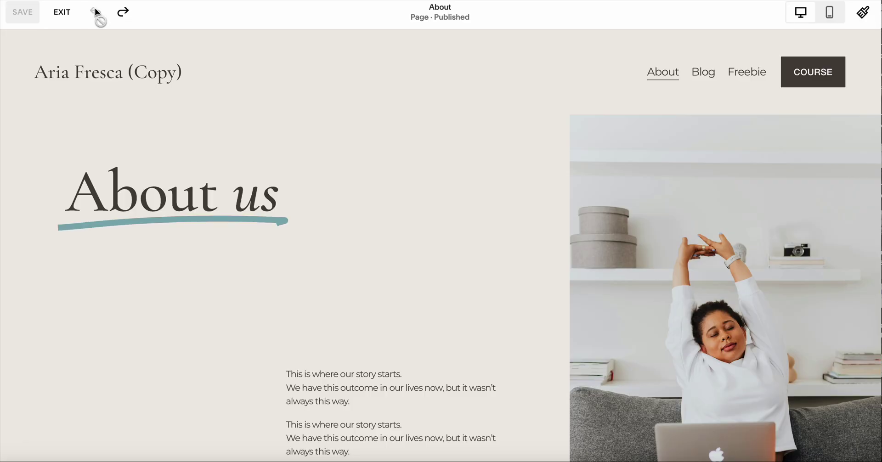
Step: Turn on animation for the underline highlight of the "About us" heading
click(175, 188)
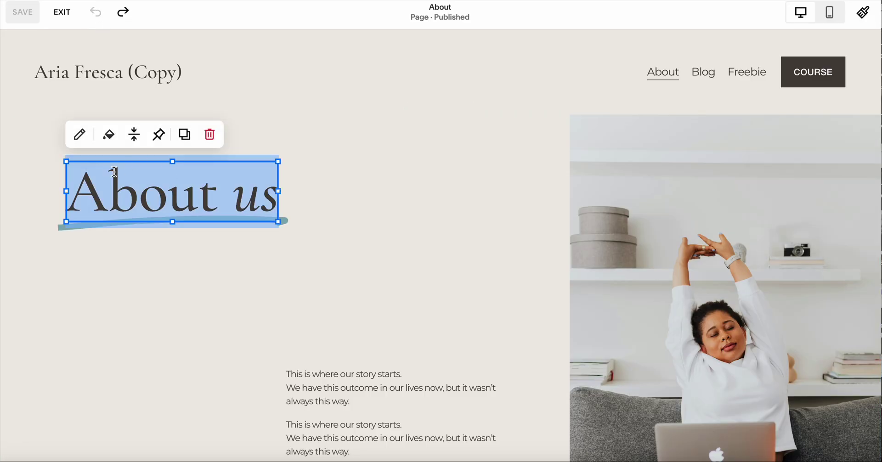
click(80, 135)
click(304, 131)
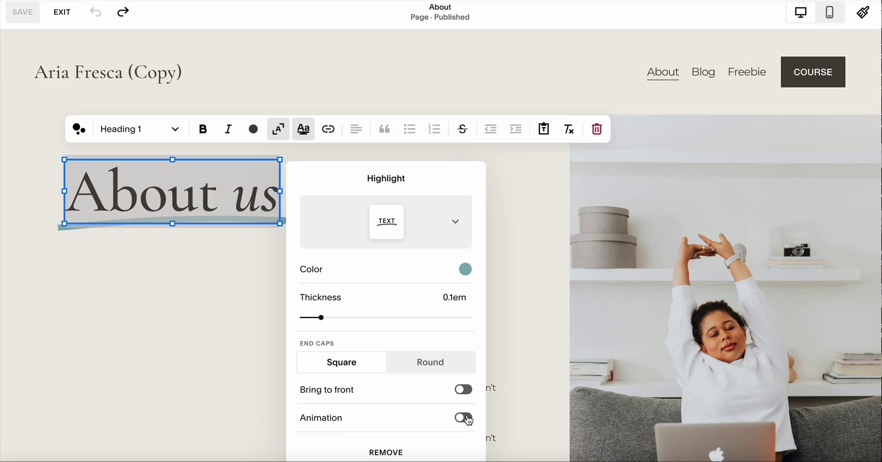
click(462, 421)
scroll(414, 415, down, 1)
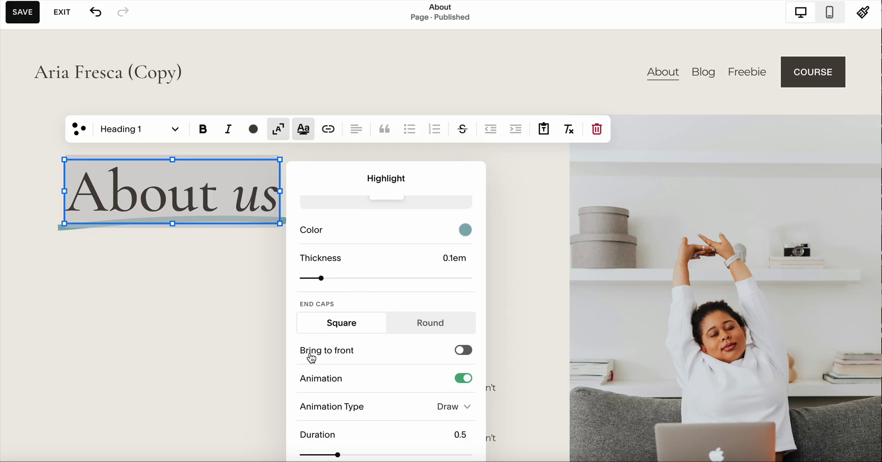
click(140, 294)
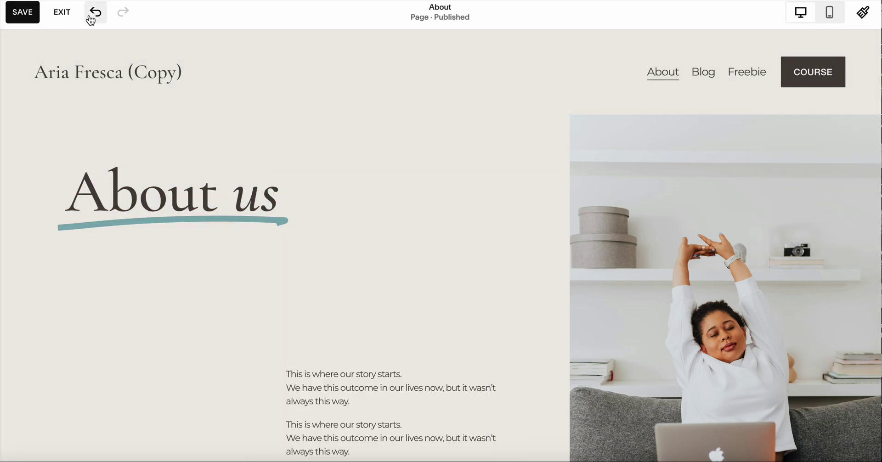
Step: Save the About page, then exit and reopen its editor to preview the heading's highlight animation
click(31, 18)
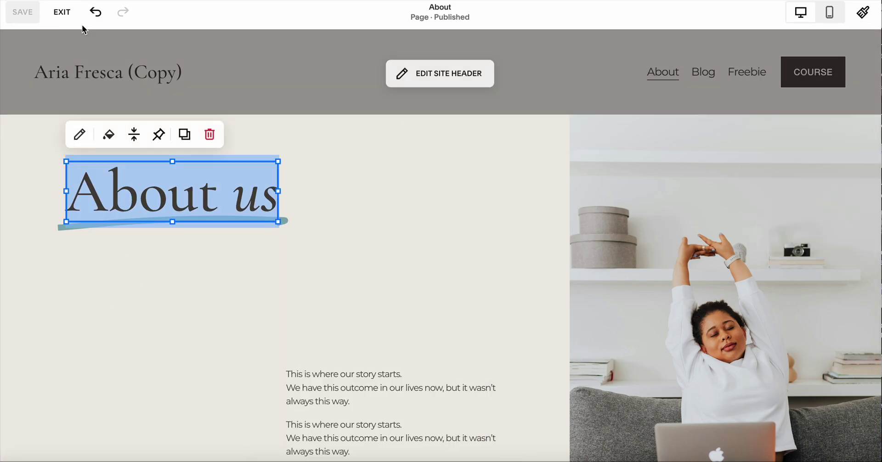
click(64, 12)
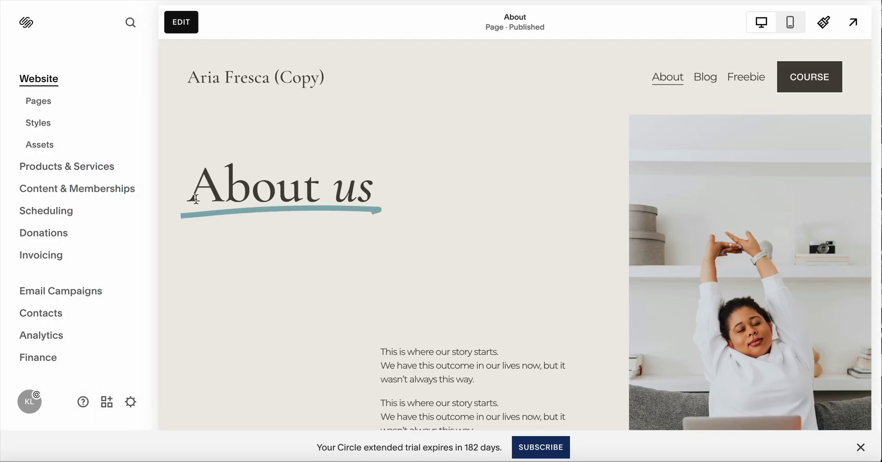
click(182, 22)
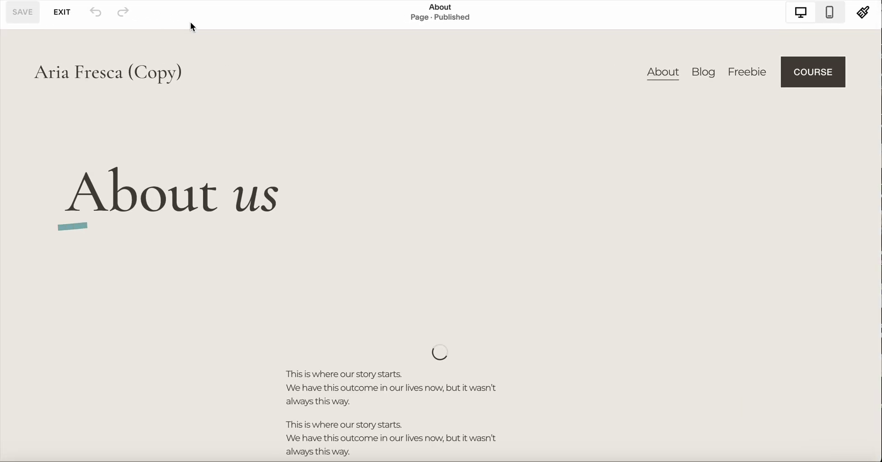
Step: Add a shape block to the teal "welcome to the jungle" section and place it over the beach photo beside the portrait
scroll(465, 220, down, 2)
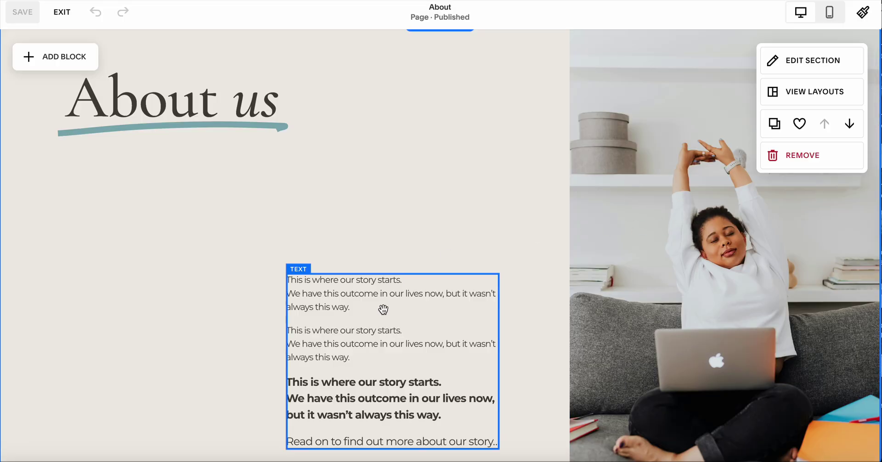
scroll(384, 310, down, 7)
scroll(383, 309, down, 4)
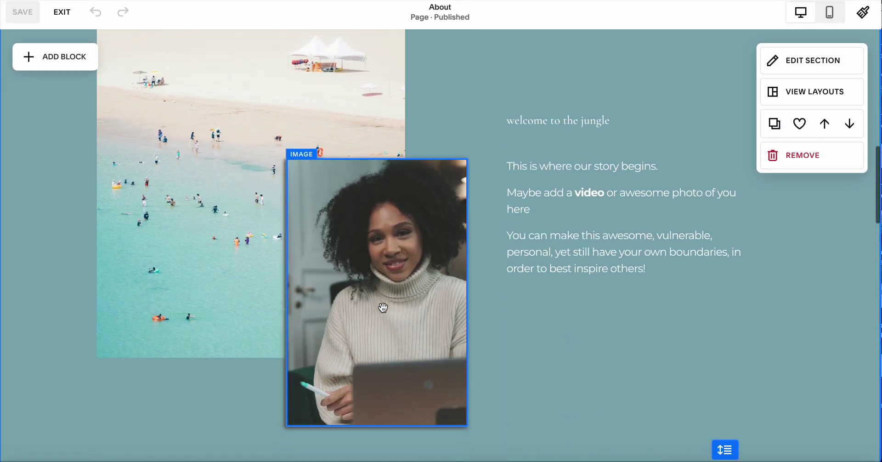
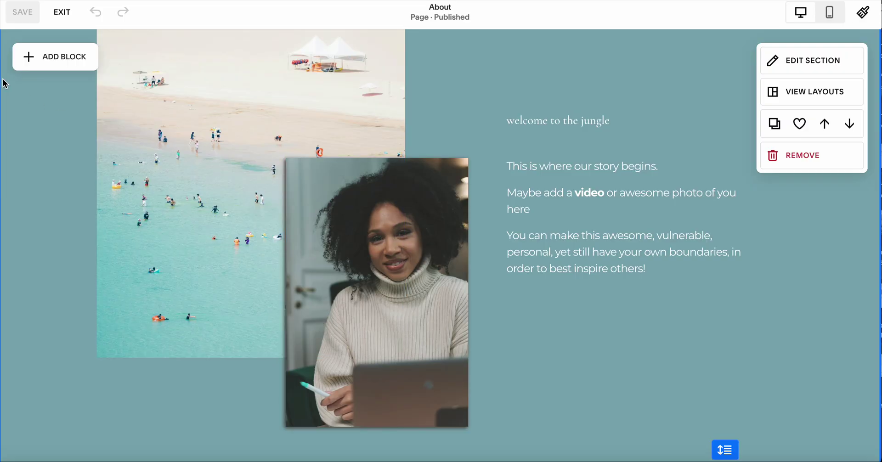
click(42, 55)
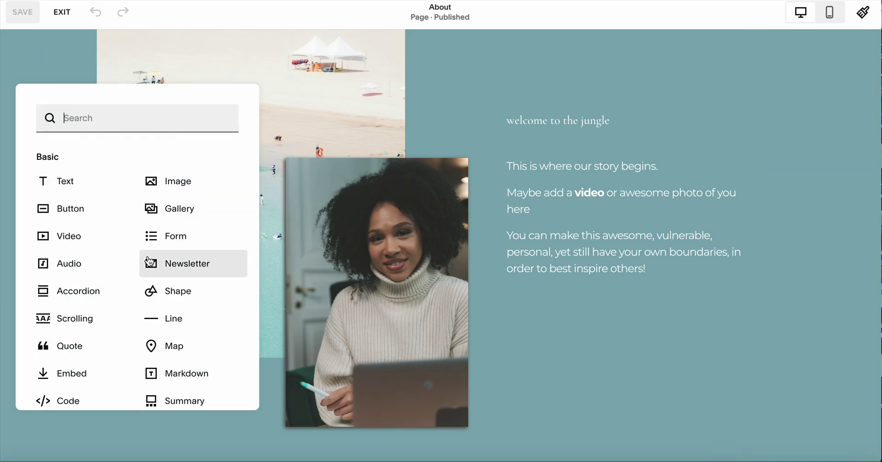
click(178, 294)
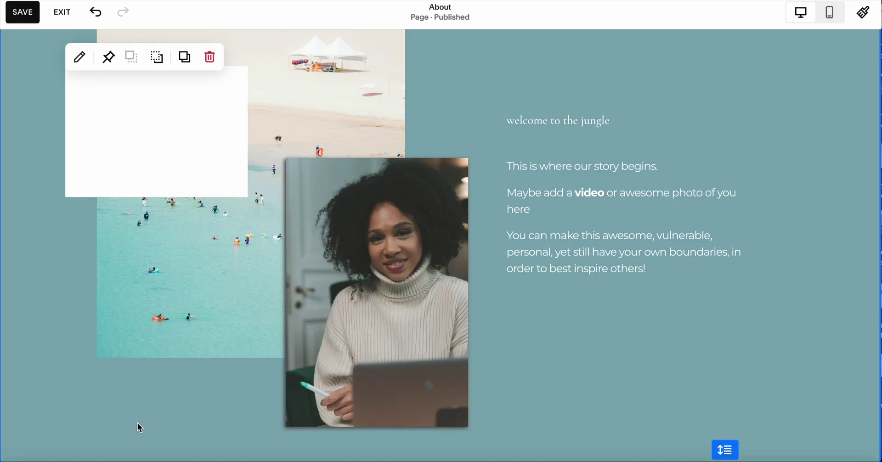
drag(136, 132, 158, 189)
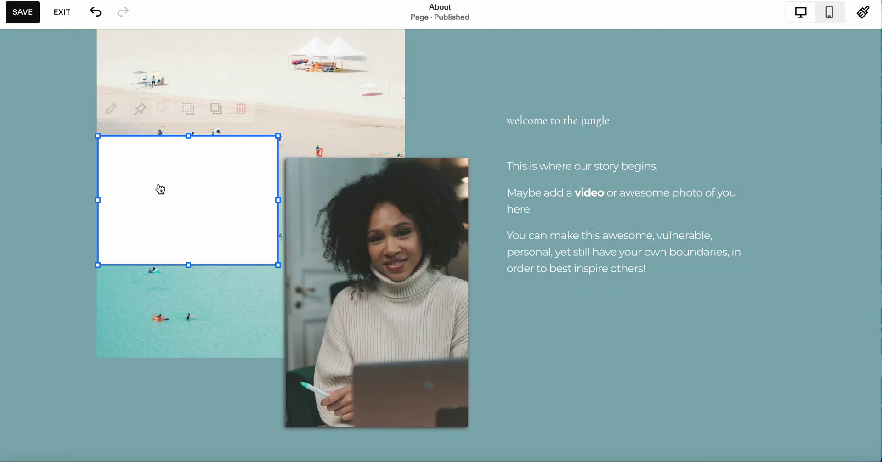
Step: Set the portrait image's design in the teal section to Fit
click(376, 247)
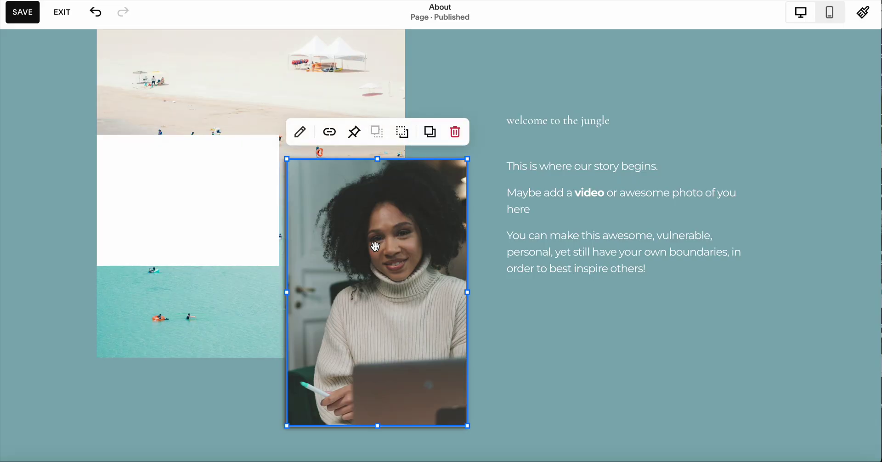
click(300, 134)
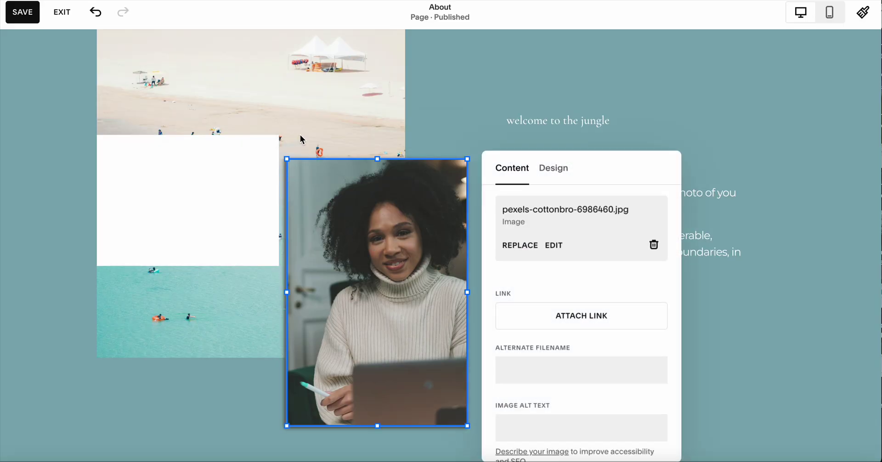
click(562, 177)
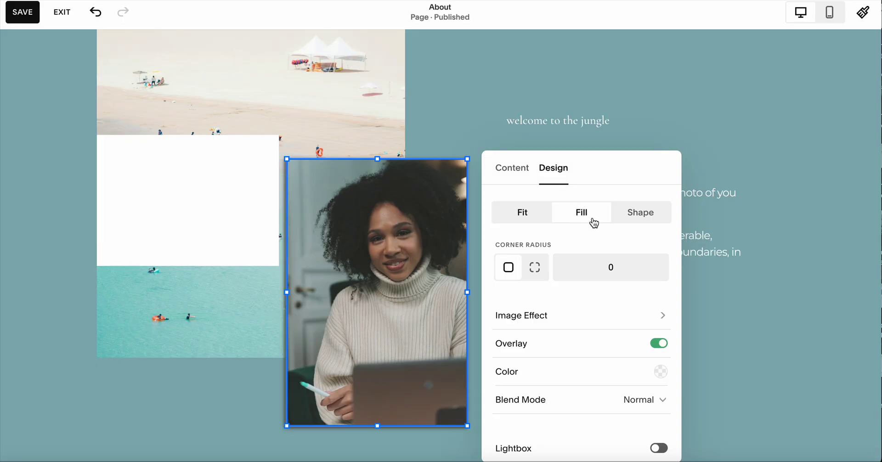
click(533, 220)
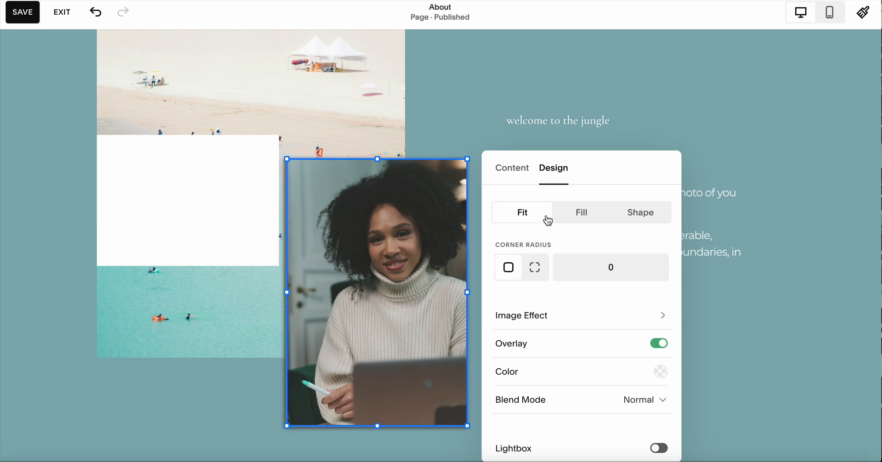
Step: Set the portrait image to Fill and close its design settings
click(581, 223)
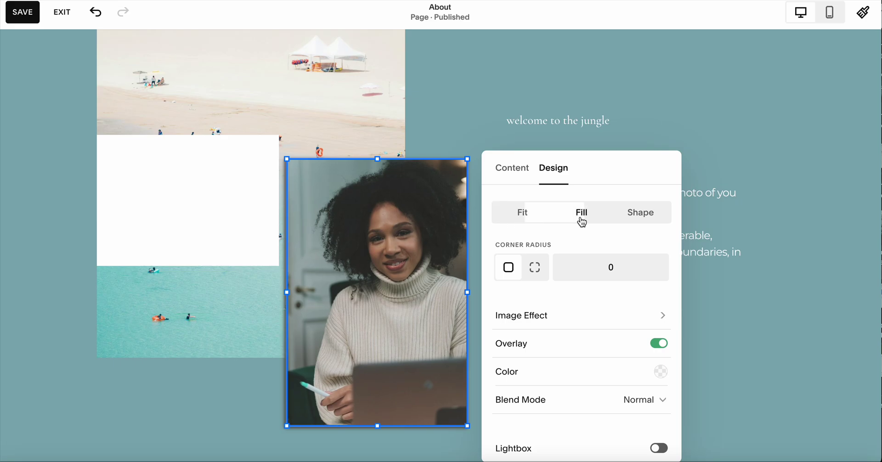
click(787, 202)
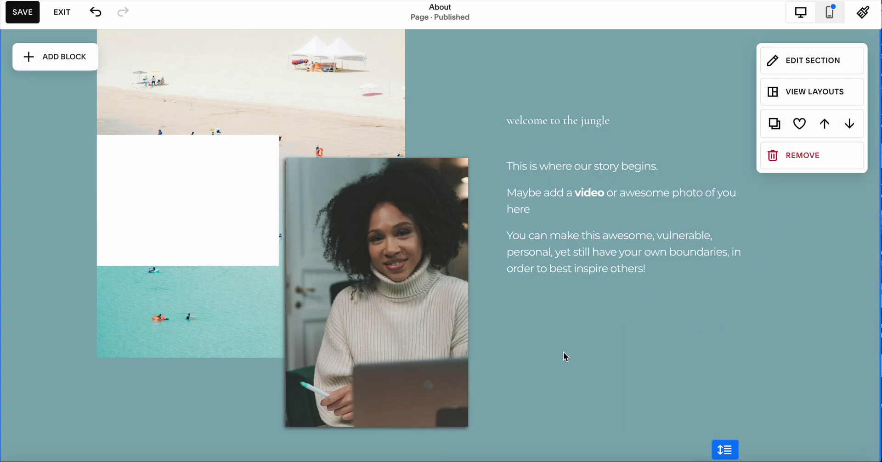
mouse_move(565, 255)
mouse_down()
mouse_move(571, 283)
mouse_move(572, 260)
mouse_up()
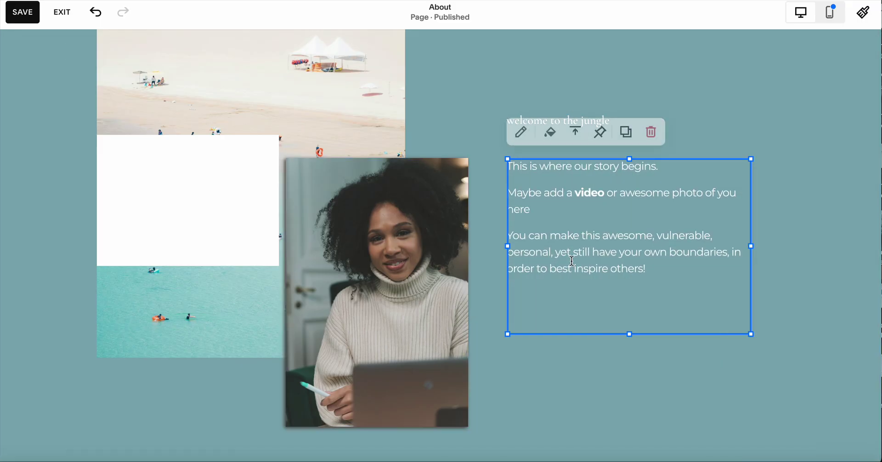
click(368, 226)
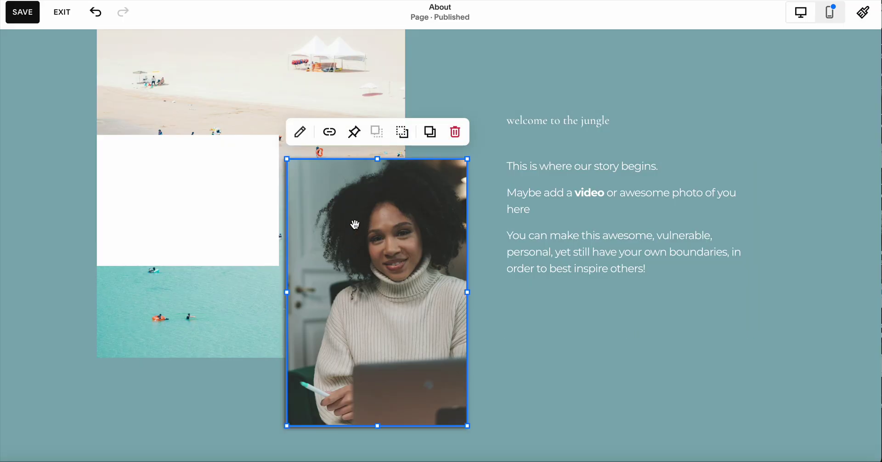
Step: Move the white shape onto the portrait image and stretch its height so it covers the portrait exactly
drag(173, 202, 363, 225)
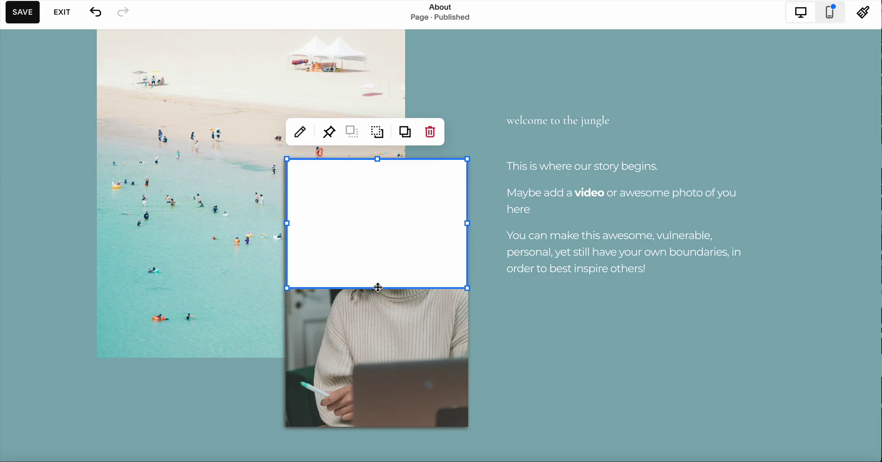
drag(378, 288, 382, 424)
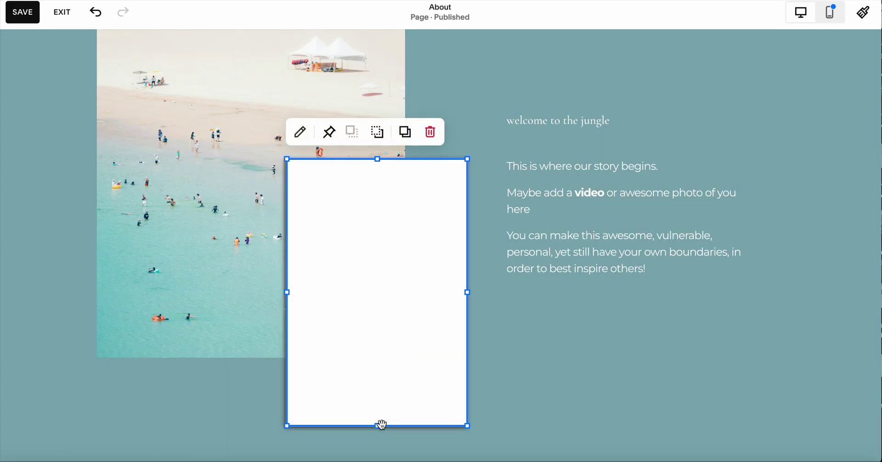
Step: Fill the shape covering the portrait with the teal palette color
click(302, 139)
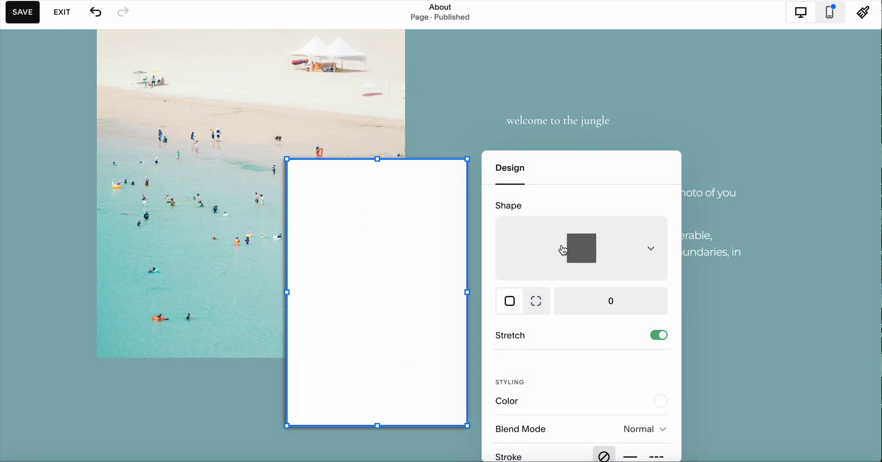
scroll(563, 251, down, 2)
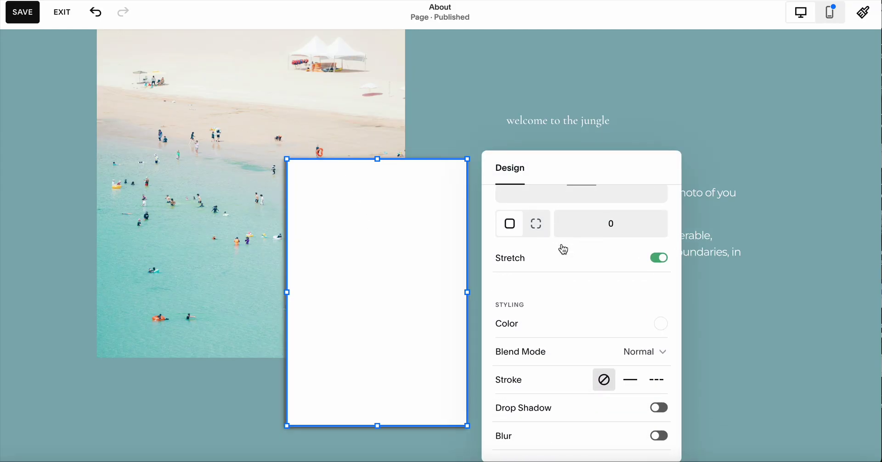
click(662, 327)
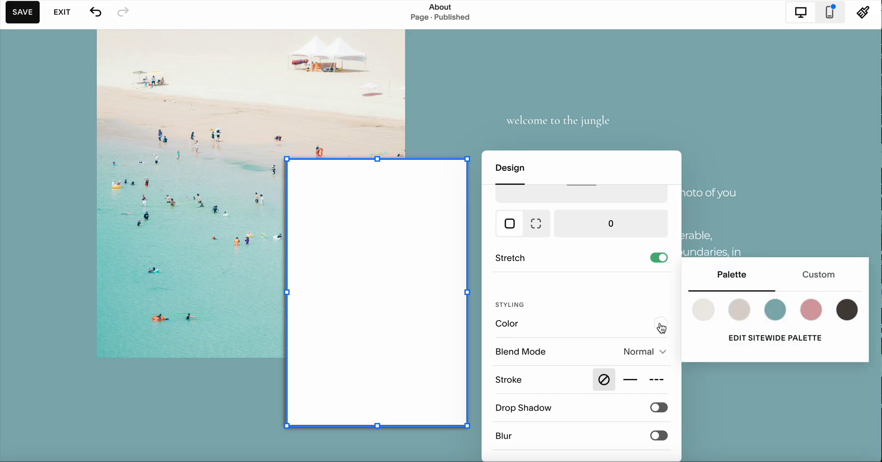
click(776, 310)
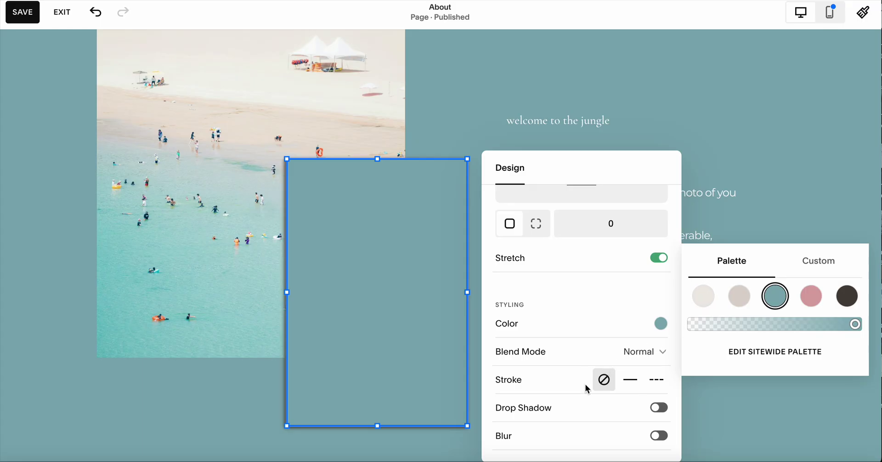
Step: Add a drop shadow to the teal shape in the dark charcoal palette color with a 205° angle
click(661, 409)
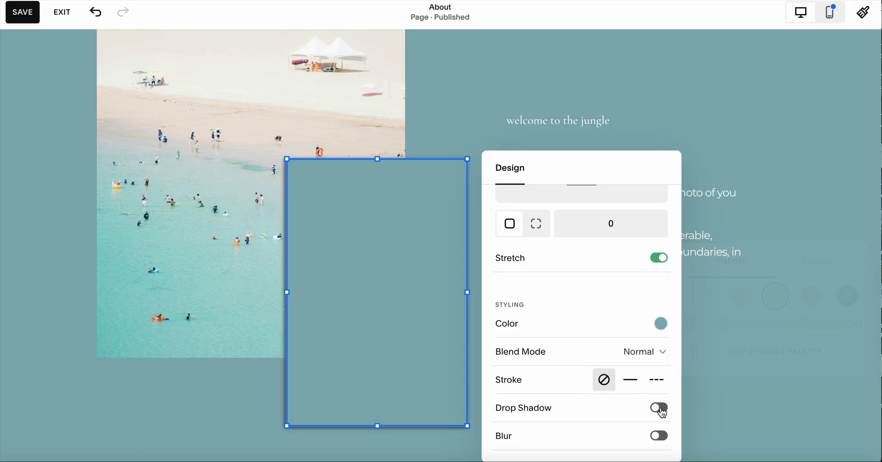
click(660, 410)
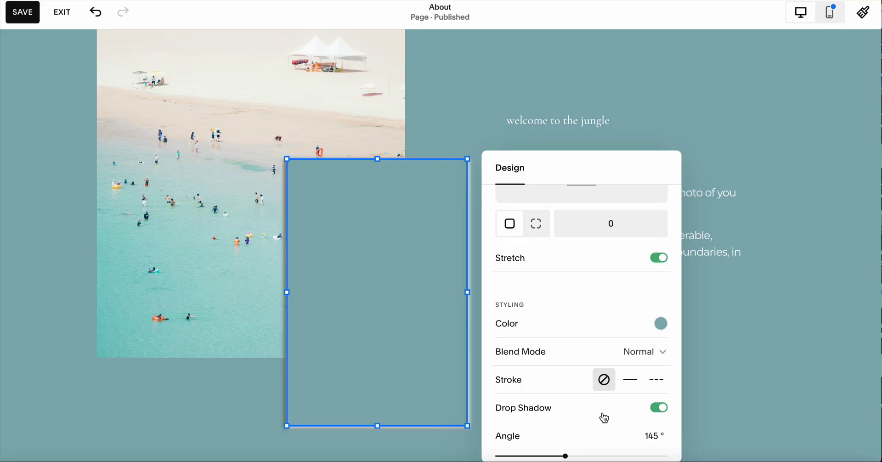
scroll(605, 418, down, 5)
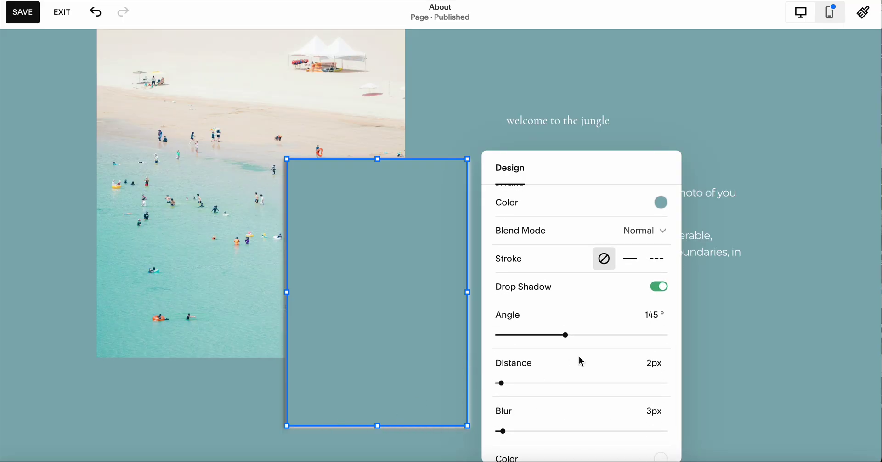
scroll(599, 340, down, 2)
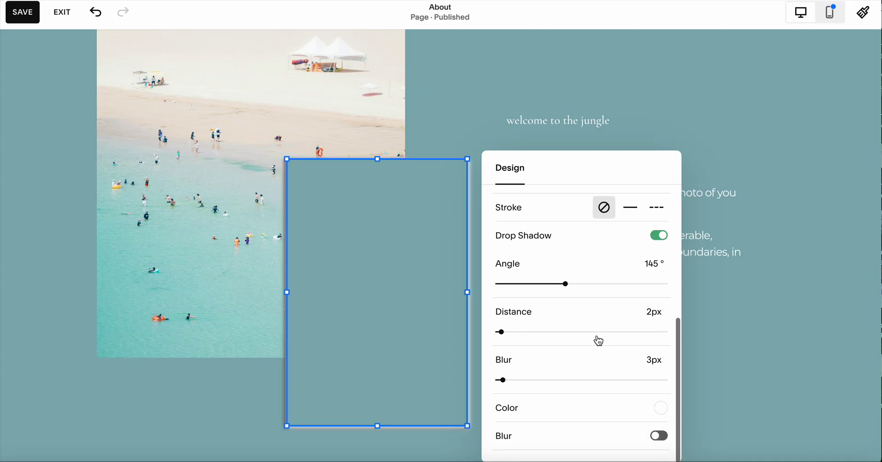
click(662, 410)
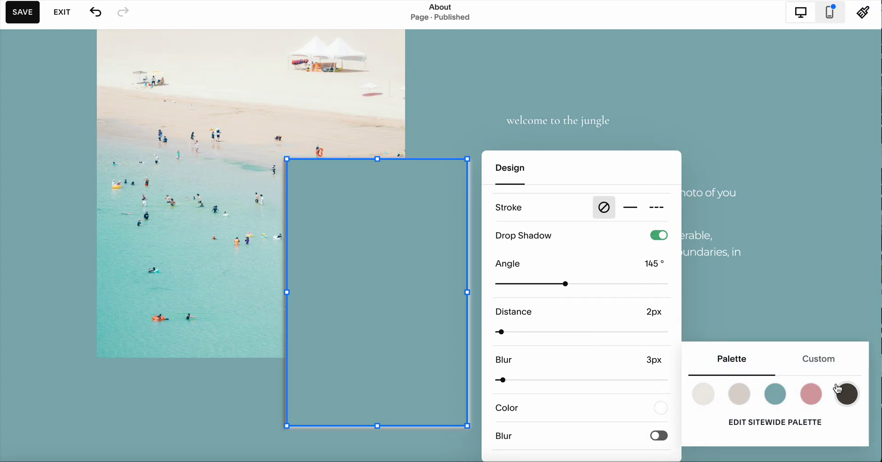
click(849, 394)
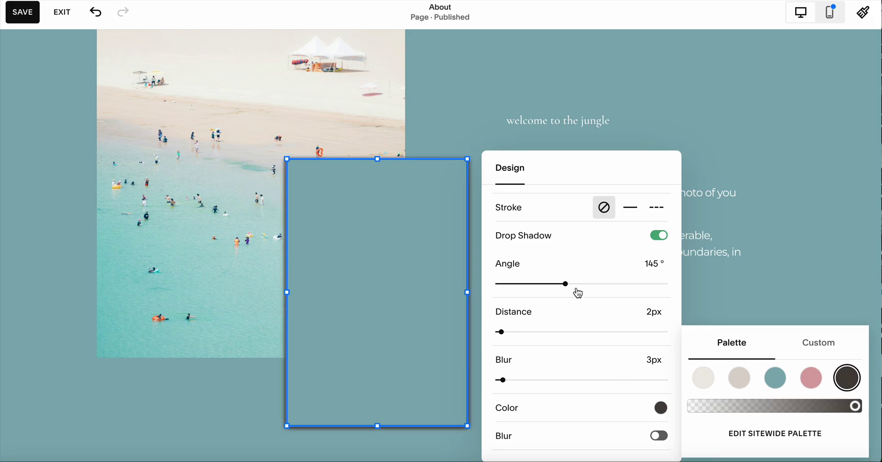
drag(565, 284, 593, 285)
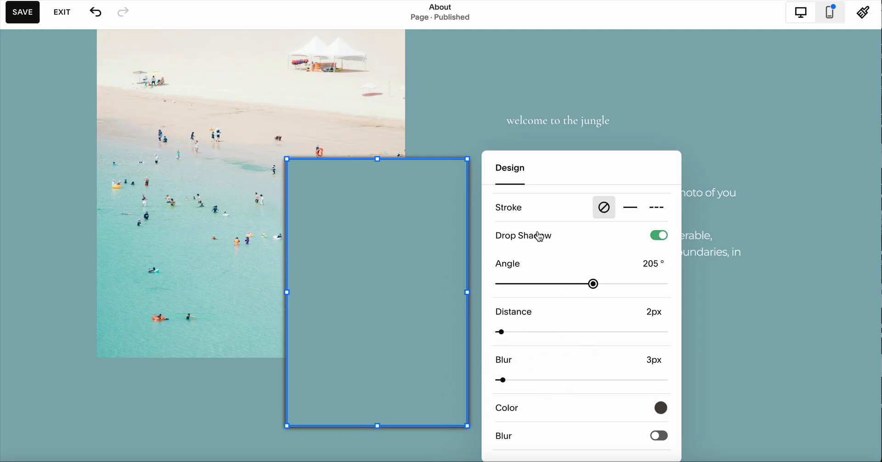
click(756, 164)
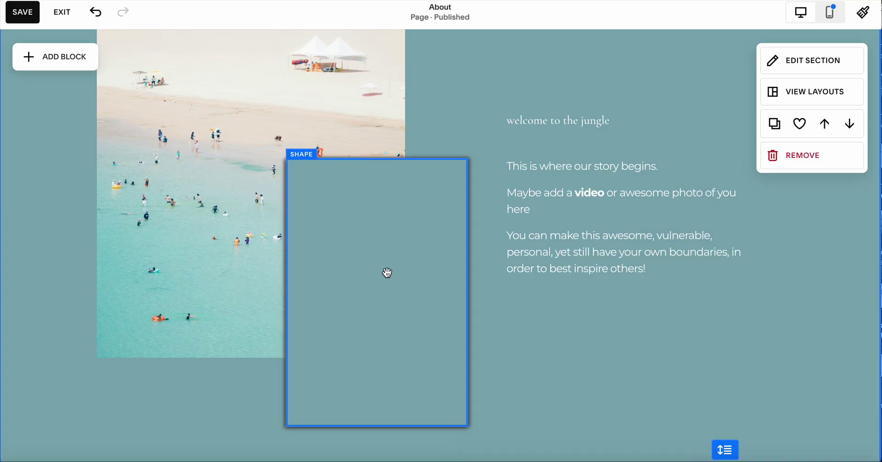
Step: Move the teal shape backward so it sits behind the portrait image
click(375, 257)
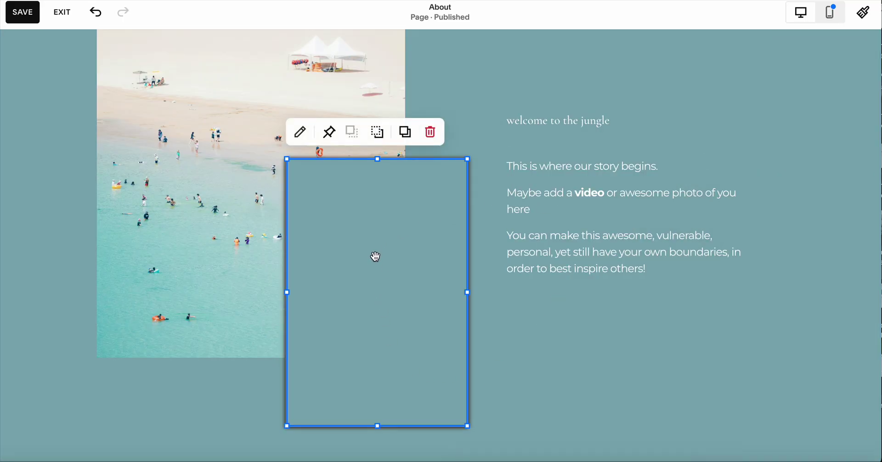
click(380, 134)
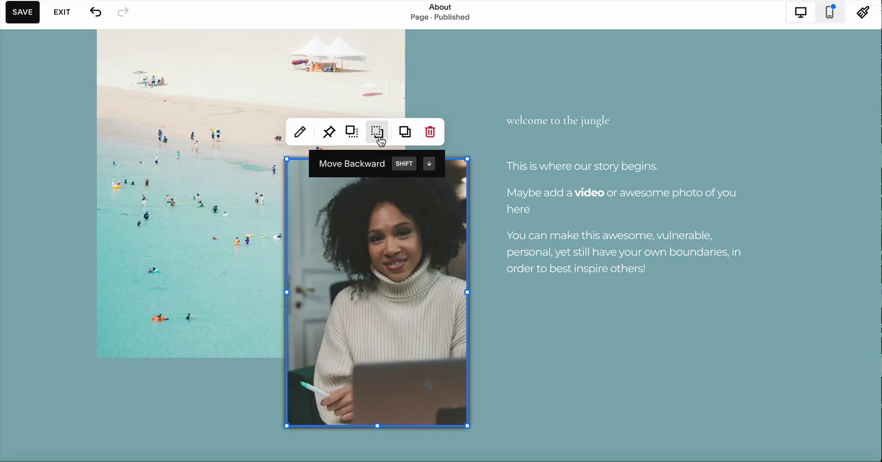
click(476, 75)
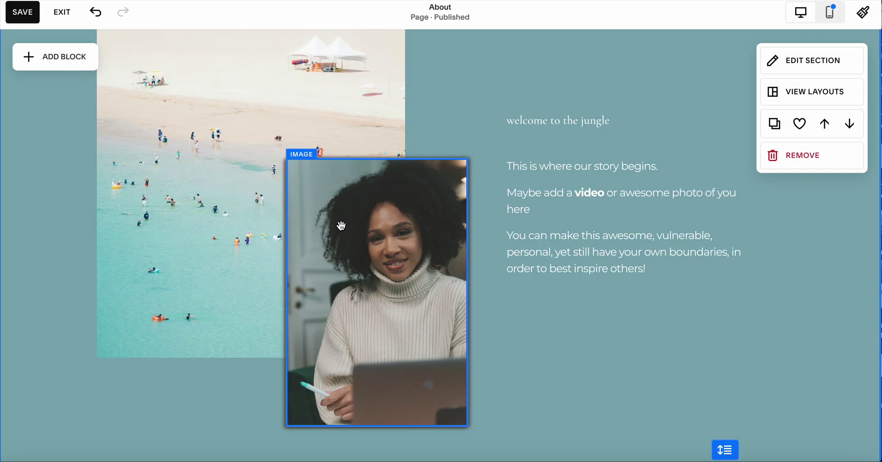
Step: Undo the last reordering and delete the teal shape covering the portrait
click(97, 14)
click(351, 209)
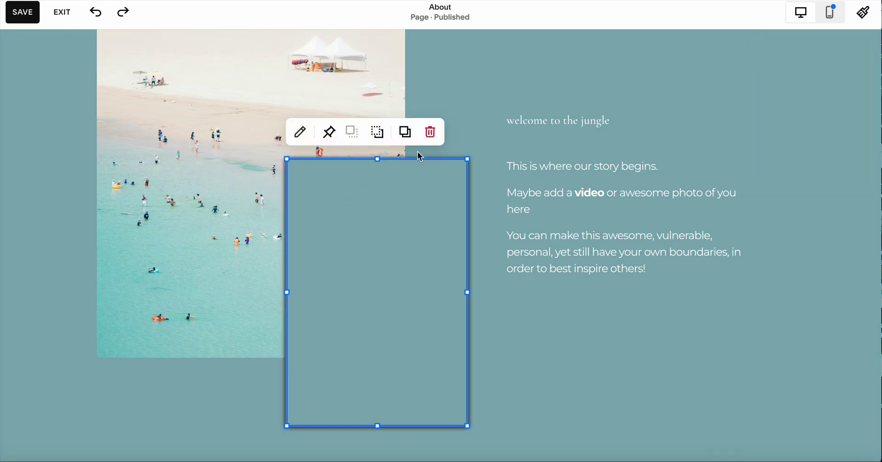
click(430, 134)
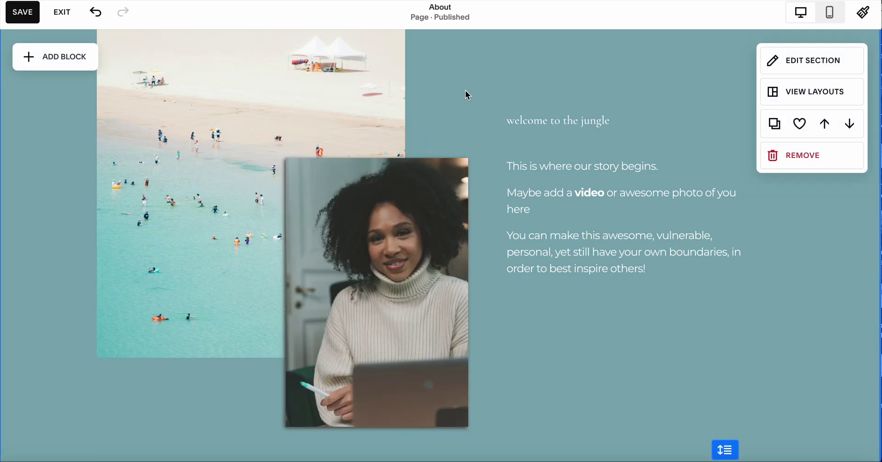
Step: Review the section's overlapping images and text on desktop and in the mobile view
scroll(674, 132, down, 2)
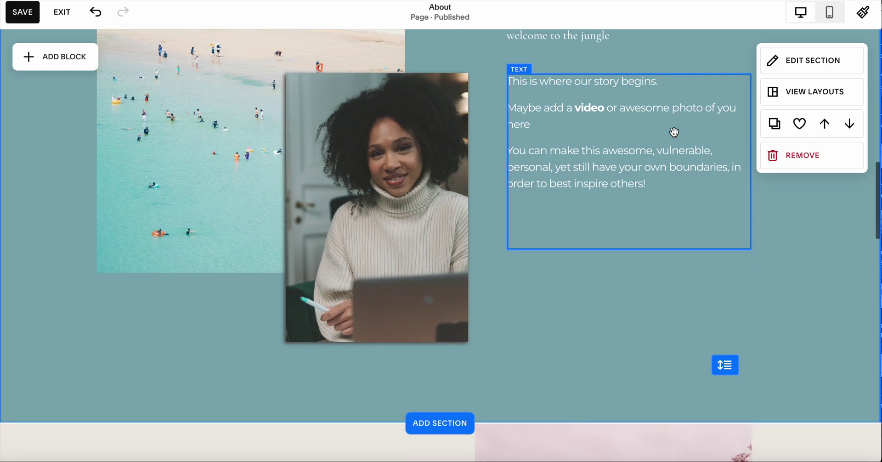
scroll(674, 132, down, 1)
scroll(674, 134, up, 1)
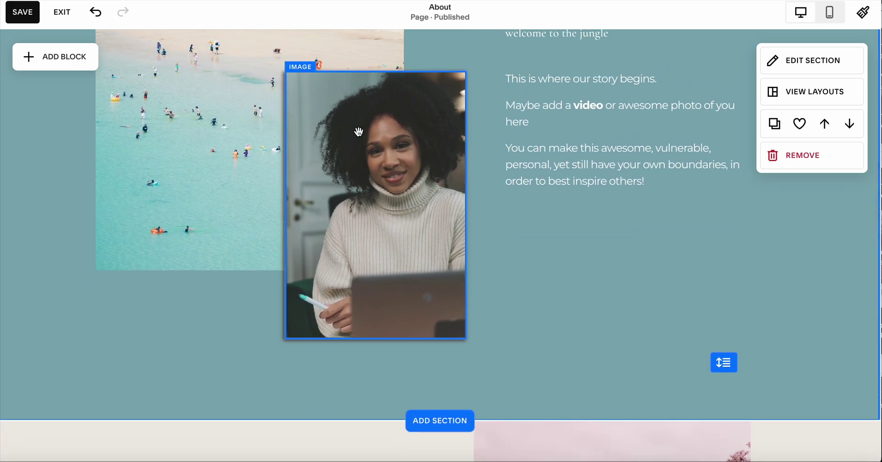
scroll(539, 256, up, 3)
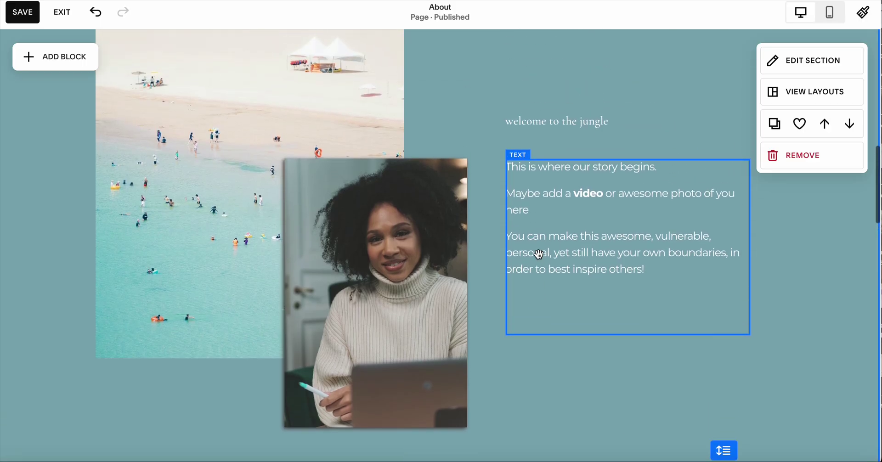
scroll(536, 253, down, 1)
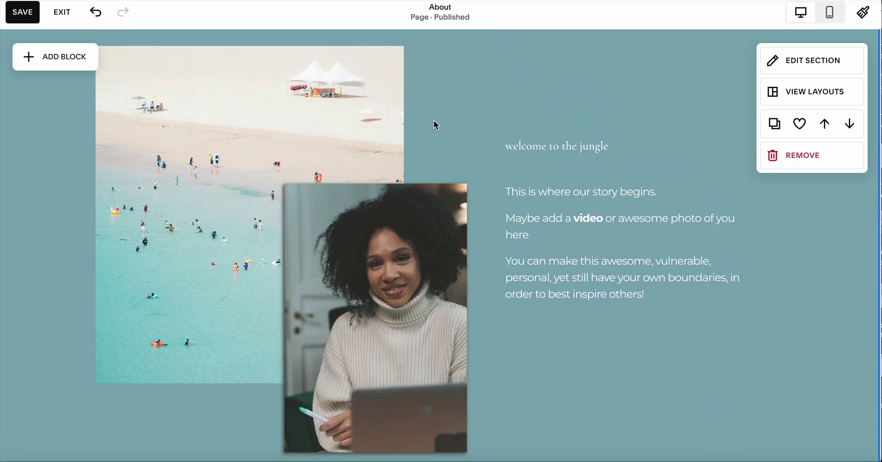
click(829, 12)
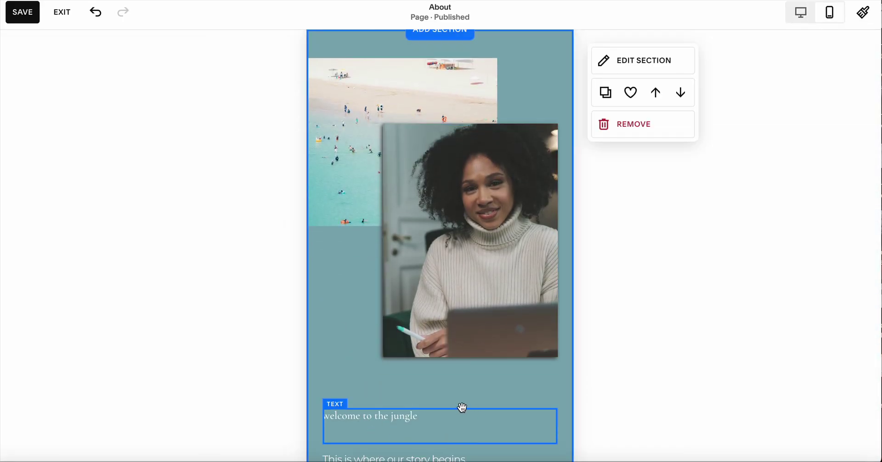
scroll(463, 405, down, 1)
scroll(462, 405, down, 3)
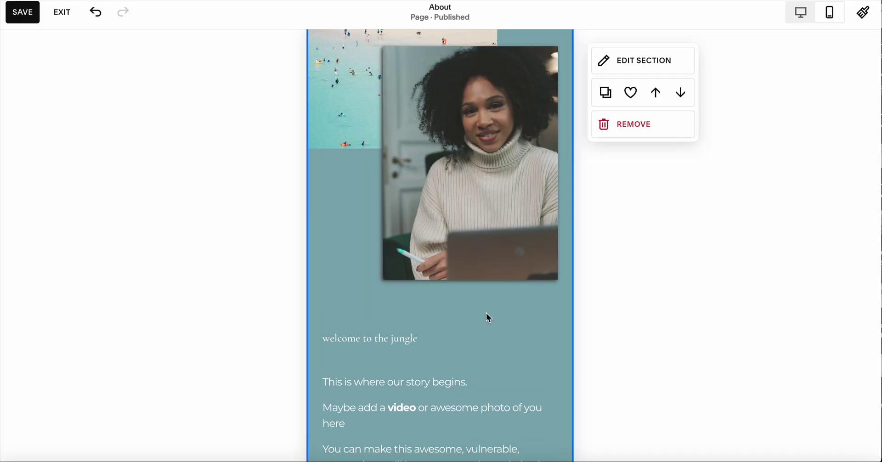
scroll(533, 241, up, 3)
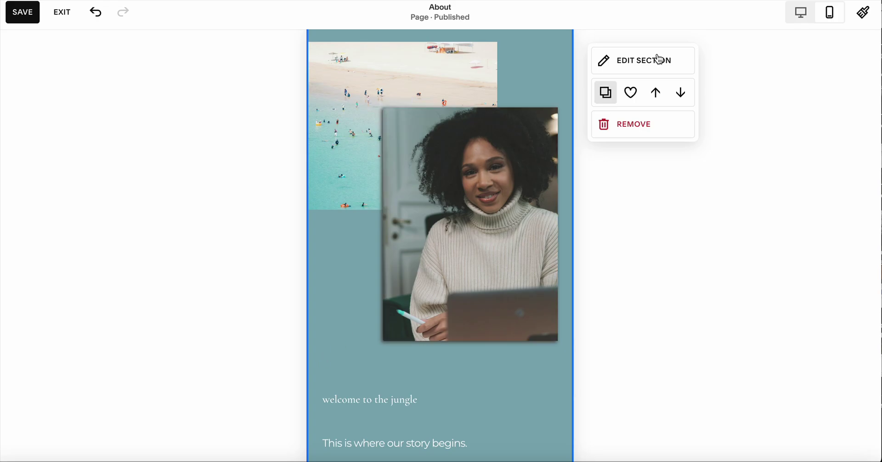
Step: In desktop view, move the portrait up and to the right, and realign the white shadow shape directly behind it
click(801, 12)
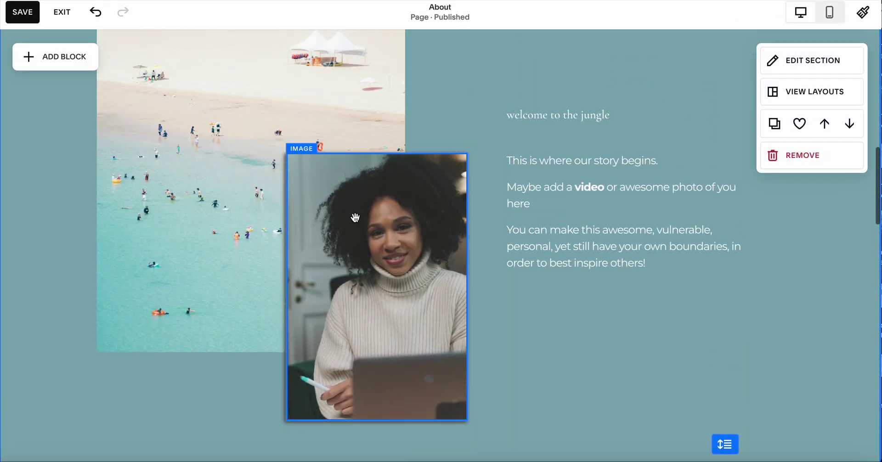
scroll(396, 290, up, 2)
drag(401, 282, 432, 212)
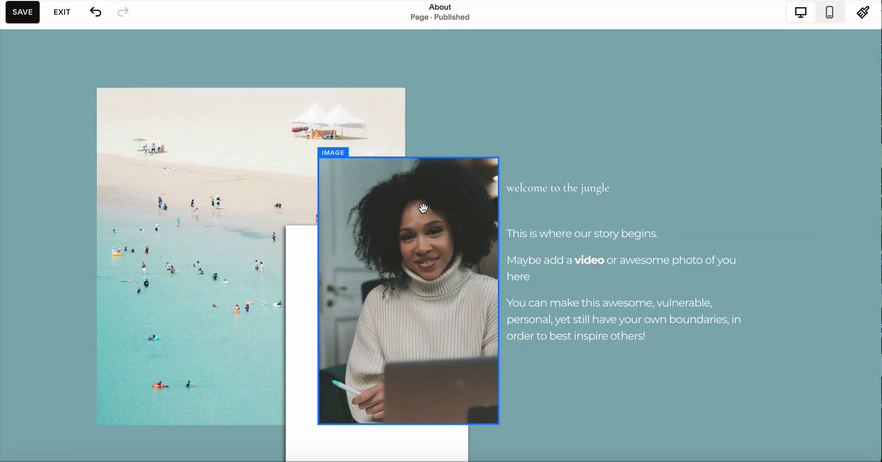
drag(317, 442, 350, 367)
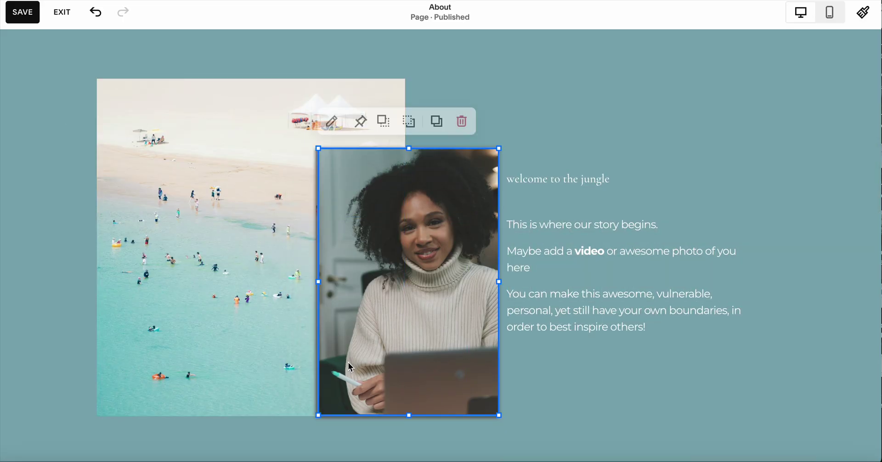
click(644, 127)
Step: Check the section's mobile layout after the desktop move and return to the desktop view
click(829, 12)
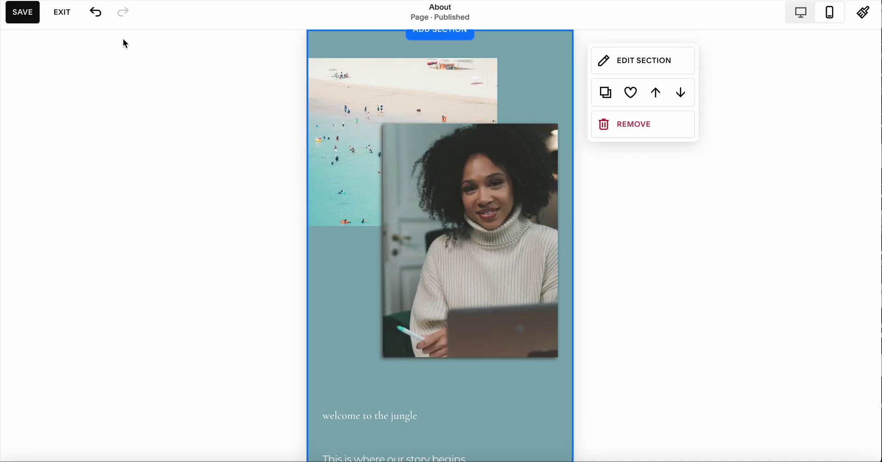
click(801, 21)
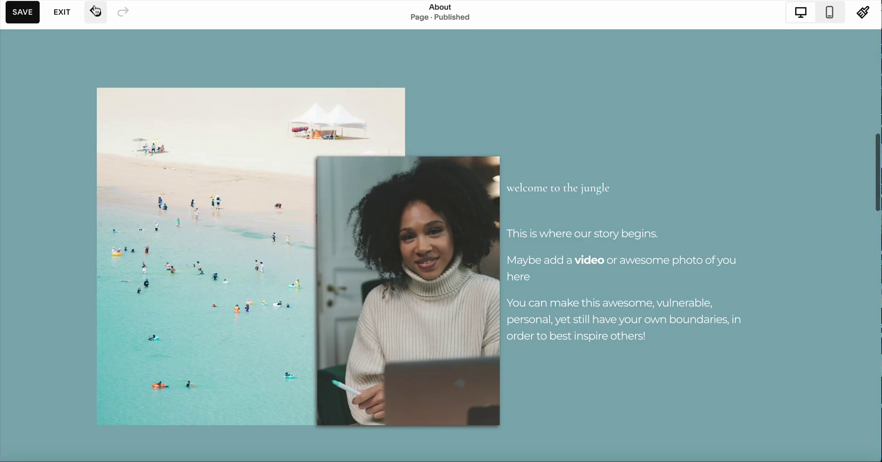
Step: Undo the last move of the portrait and its shadow shape
click(97, 12)
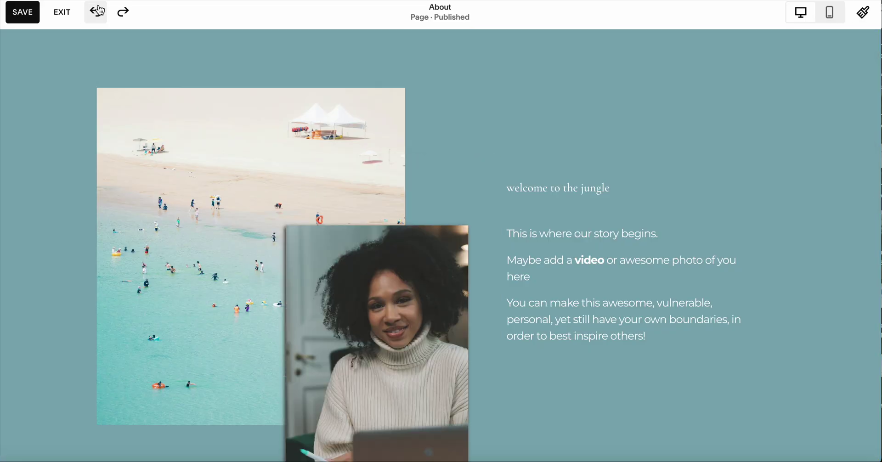
Step: Review the design settings of the frequently asked questions accordion, including its icon, background, stroke, corner radius and padding options
scroll(688, 139, down, 6)
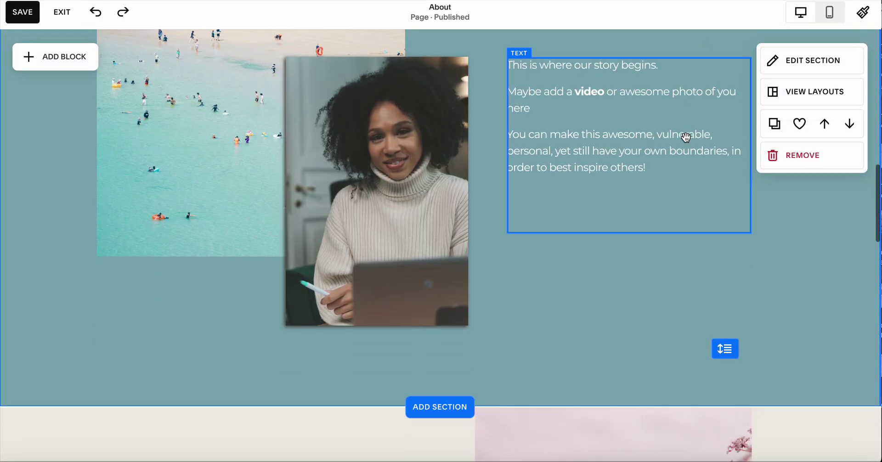
scroll(686, 140, down, 6)
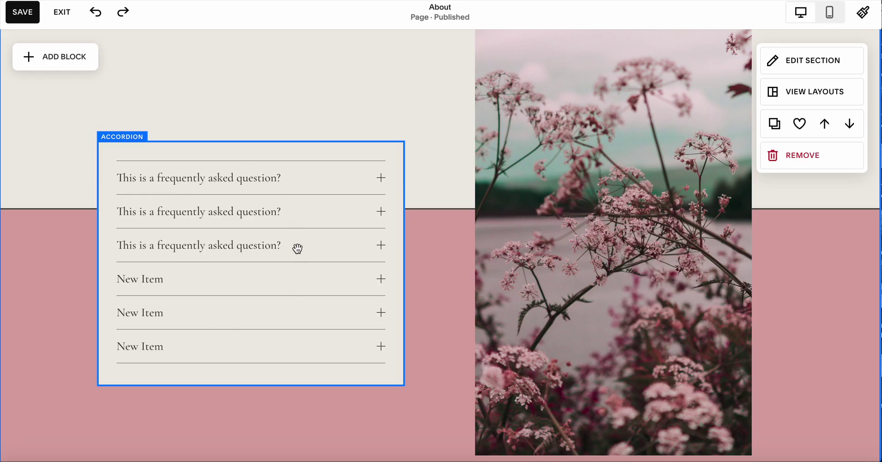
scroll(298, 248, down, 3)
scroll(297, 248, up, 2)
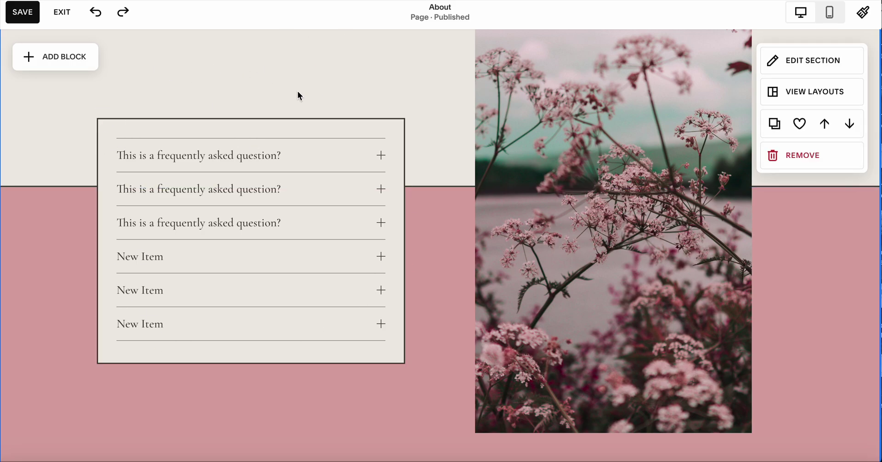
click(286, 202)
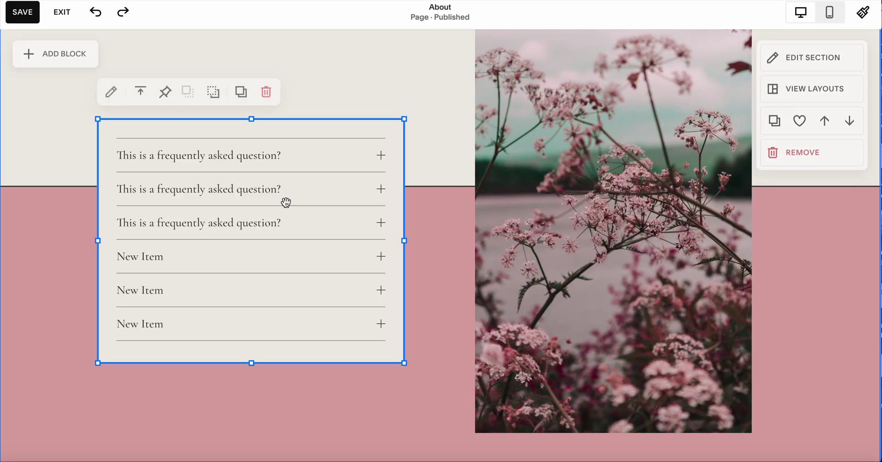
click(111, 92)
click(471, 156)
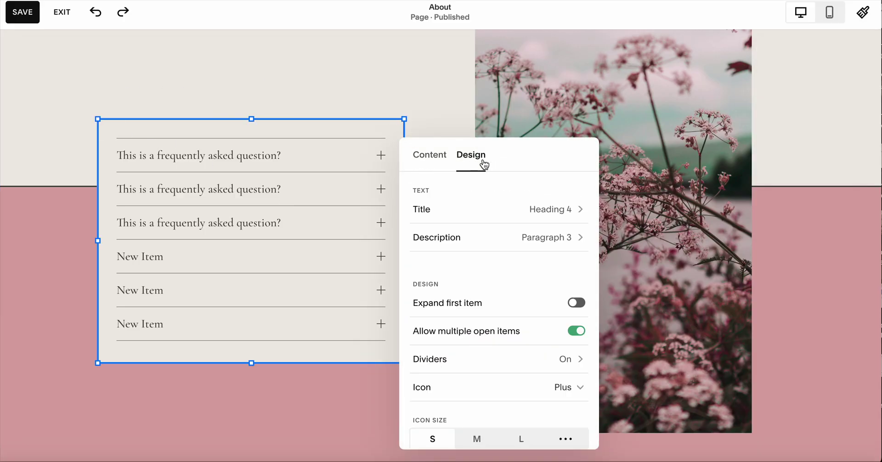
scroll(525, 290, down, 5)
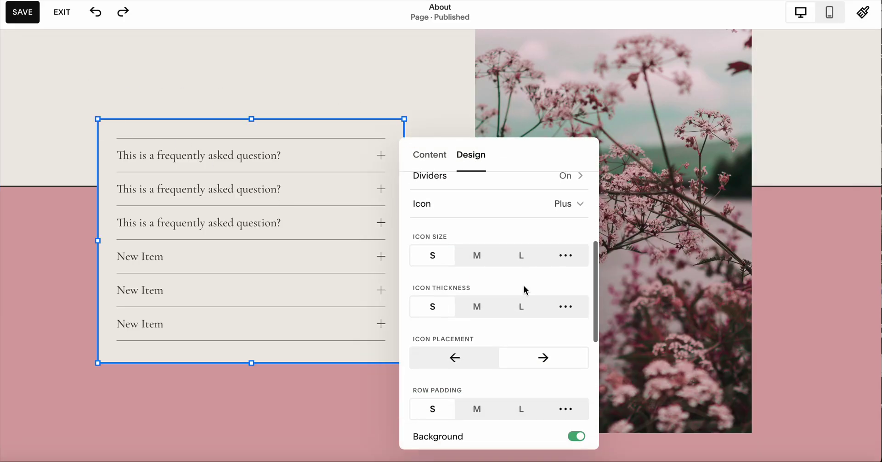
scroll(525, 290, down, 3)
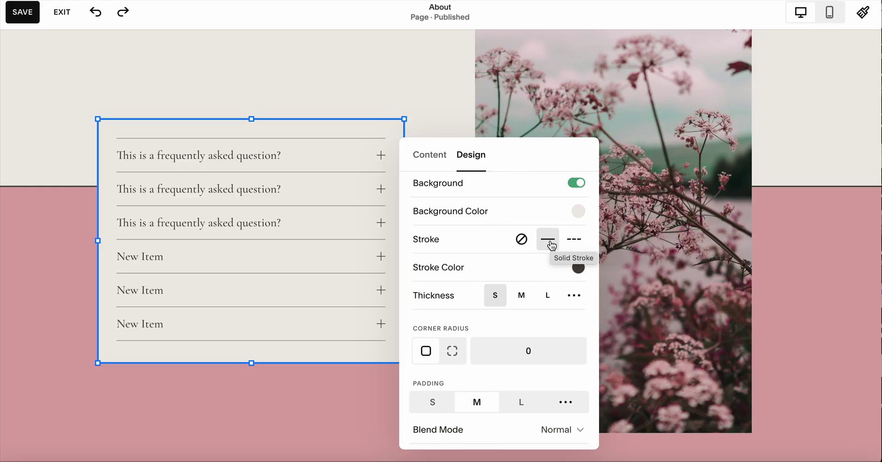
click(413, 80)
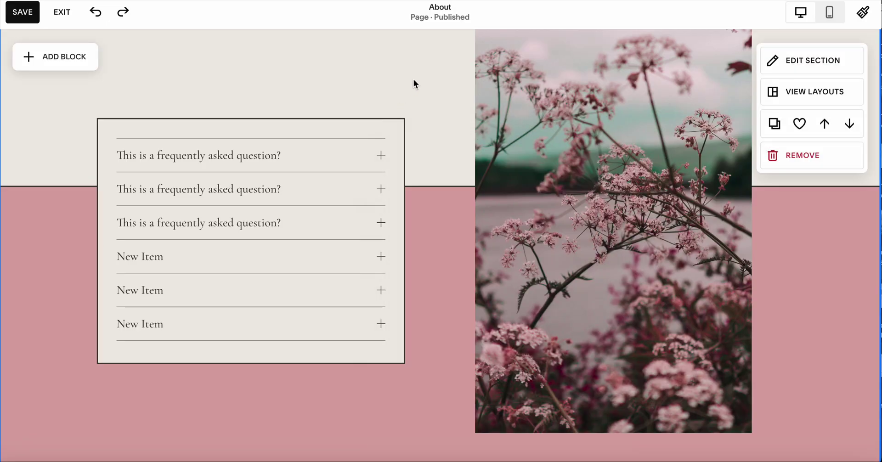
Step: Examine how the full-width pink shape sits behind the accordion and flower photo, comparing it with the overlapping images section above
click(447, 245)
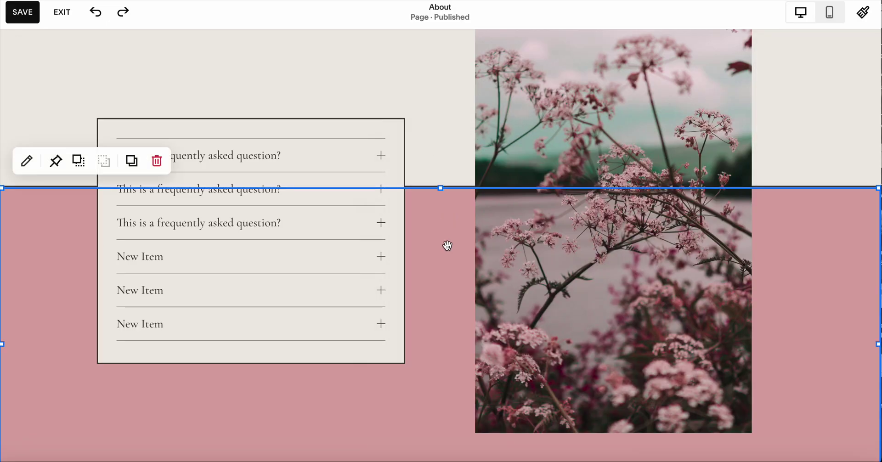
scroll(447, 245, down, 3)
scroll(448, 245, up, 1)
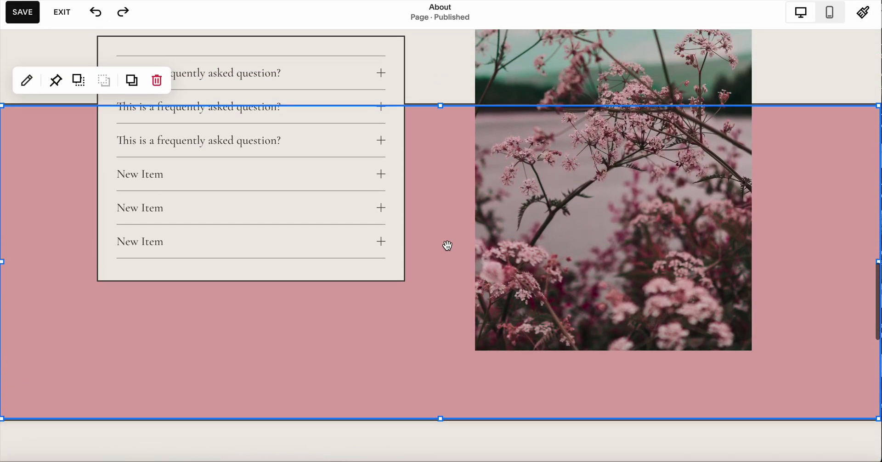
scroll(447, 245, down, 3)
scroll(448, 245, up, 5)
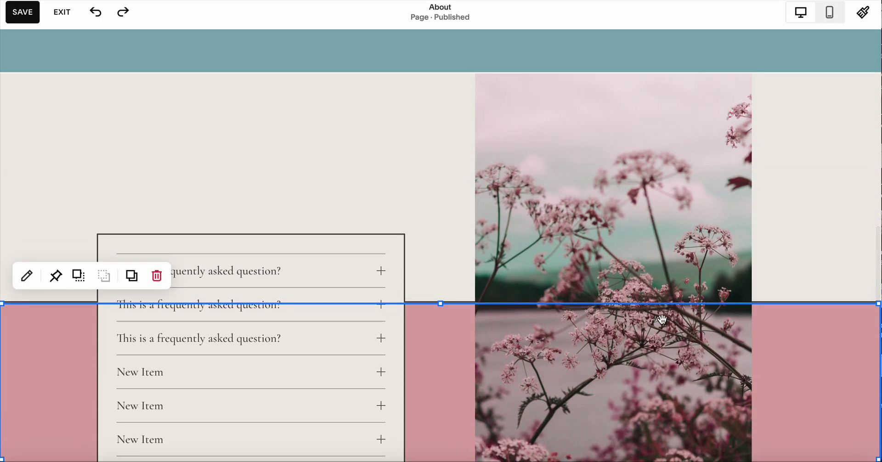
click(824, 234)
scroll(824, 232, down, 1)
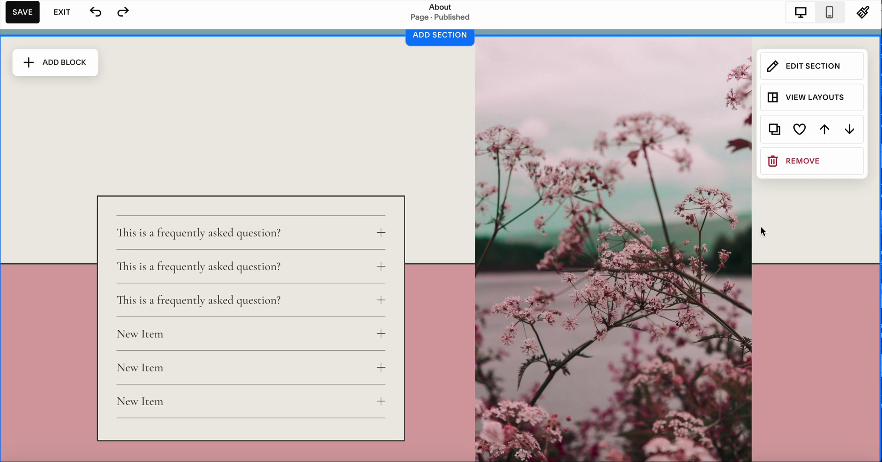
scroll(796, 226, down, 1)
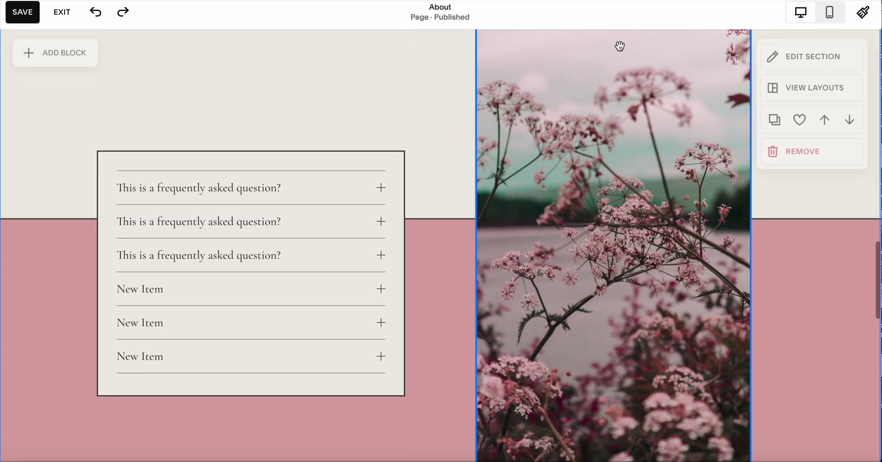
click(443, 283)
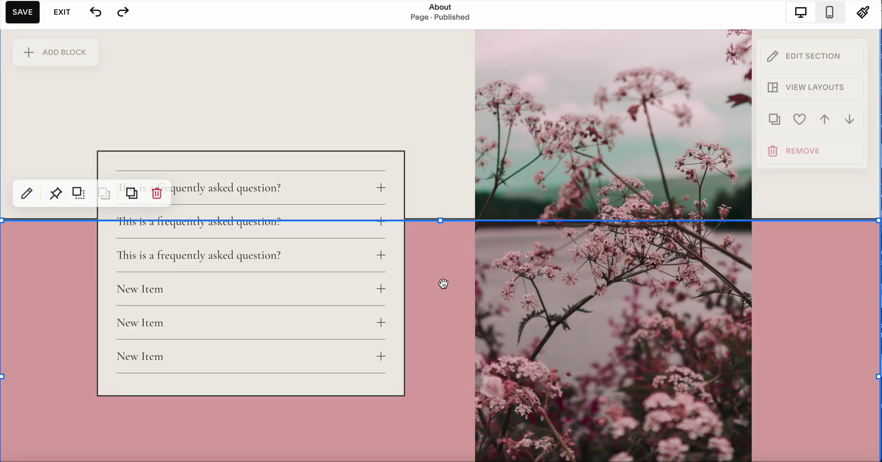
scroll(443, 284, down, 1)
scroll(443, 284, down, 2)
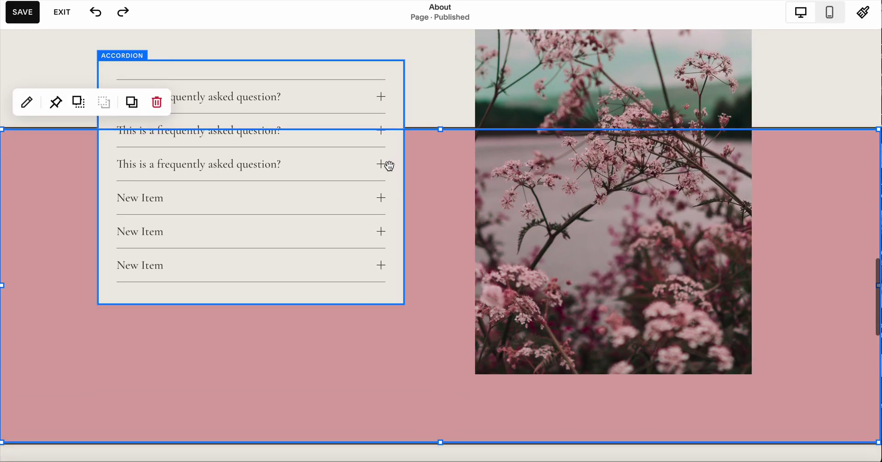
scroll(389, 166, up, 5)
scroll(389, 166, up, 5)
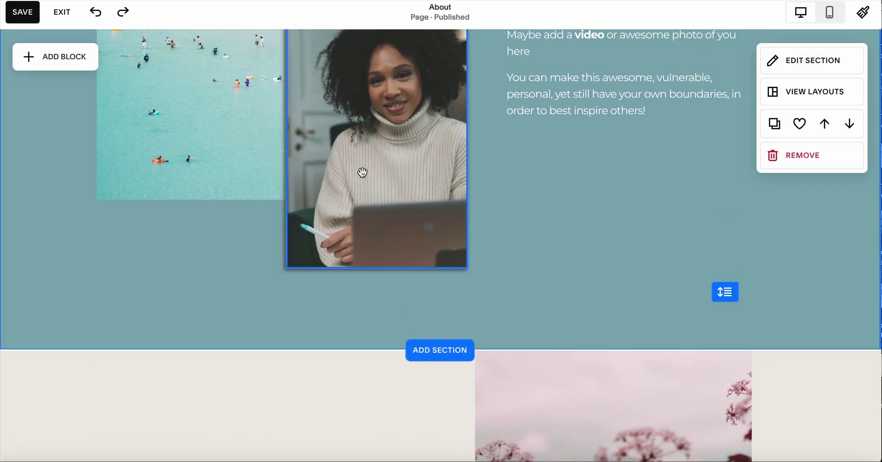
scroll(362, 175, down, 10)
scroll(436, 151, up, 1)
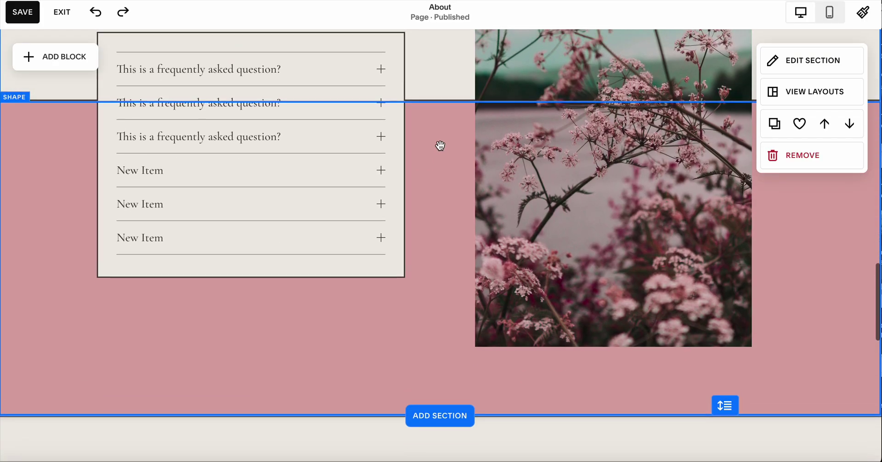
Step: Check the pink shape's design settings for its stretch, color and stroke options
click(443, 192)
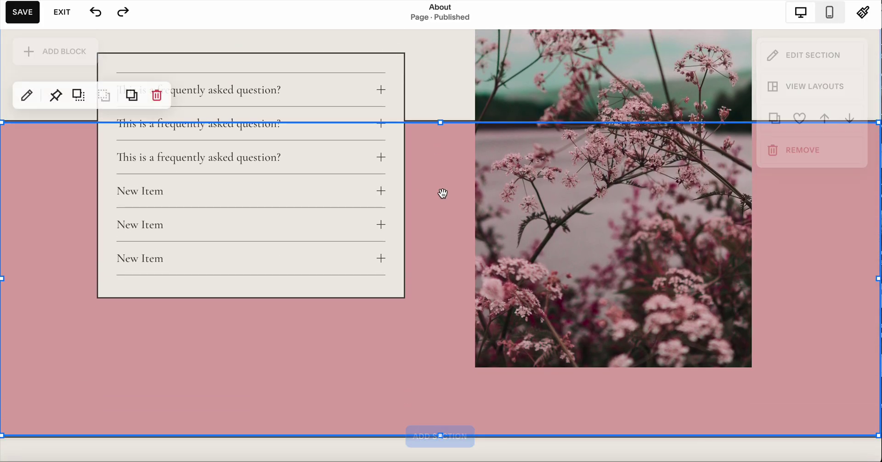
click(26, 95)
scroll(774, 208, down, 2)
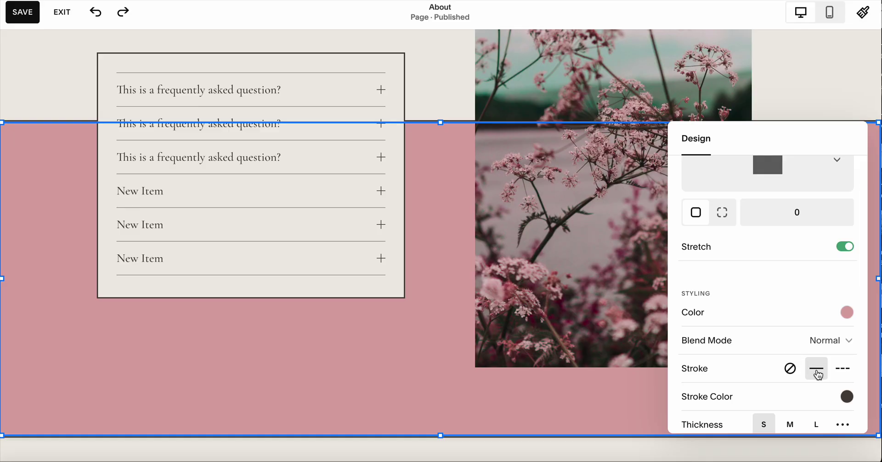
click(442, 75)
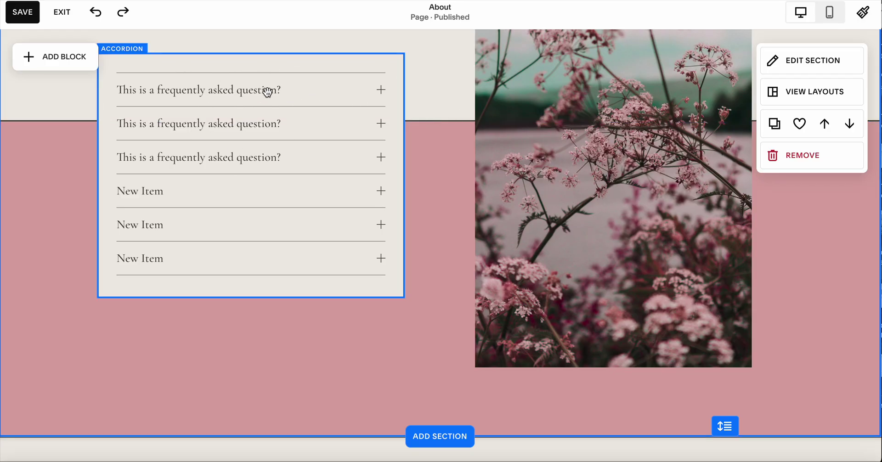
Step: Remove the stroke from the pink shape behind the accordion
scroll(425, 98, up, 3)
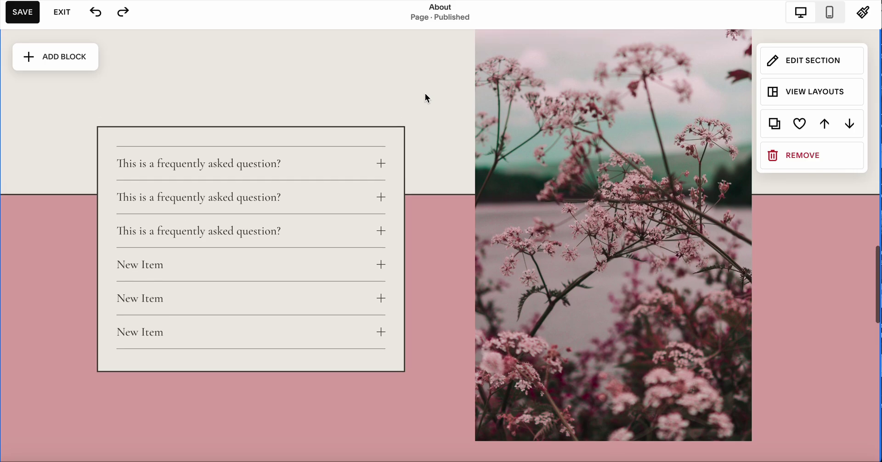
click(438, 209)
click(36, 173)
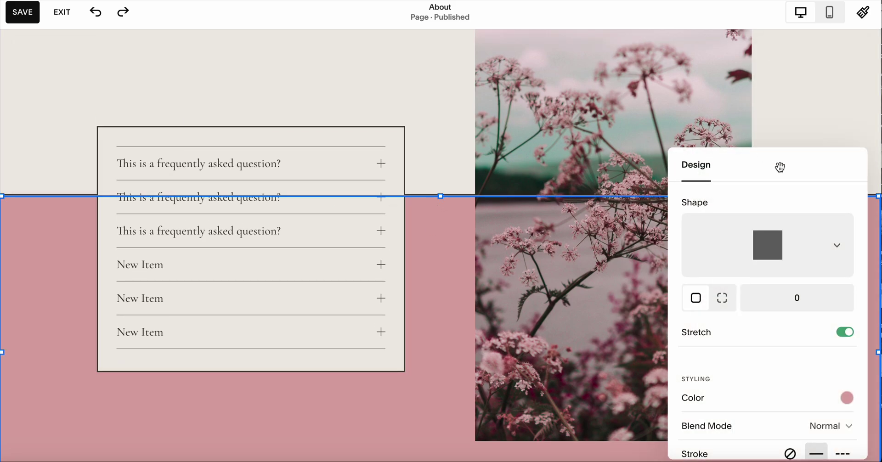
scroll(821, 299, down, 3)
scroll(821, 301, down, 3)
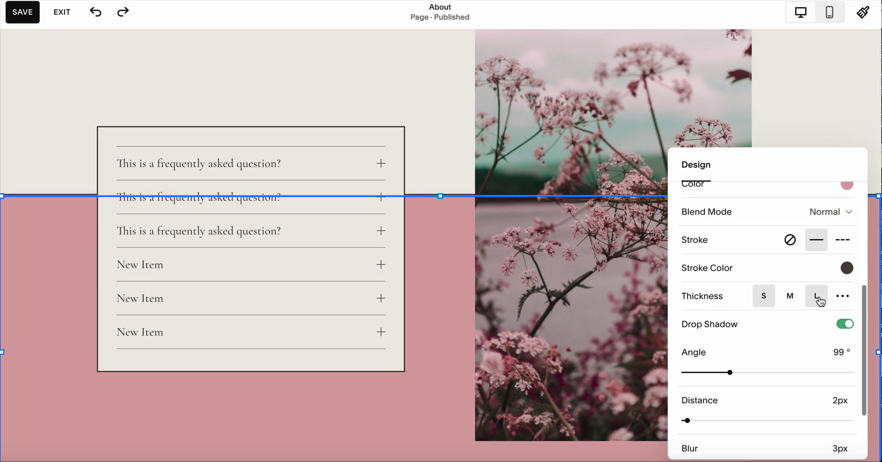
scroll(821, 301, down, 2)
scroll(821, 301, up, 2)
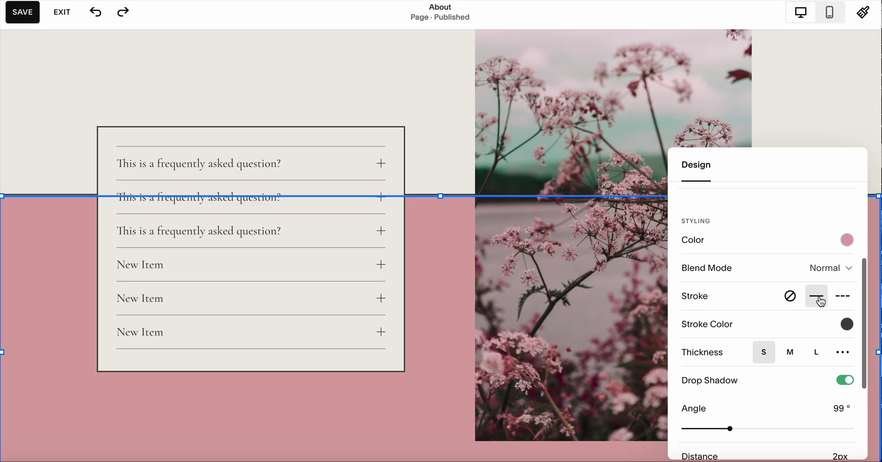
click(790, 301)
click(433, 94)
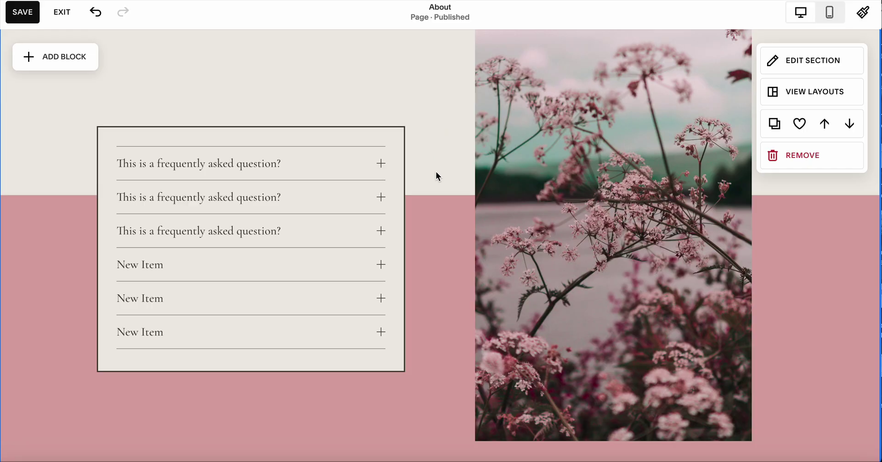
Step: Delete the pink shape behind the accordion, and undo both the deletion and the stroke removal
click(436, 210)
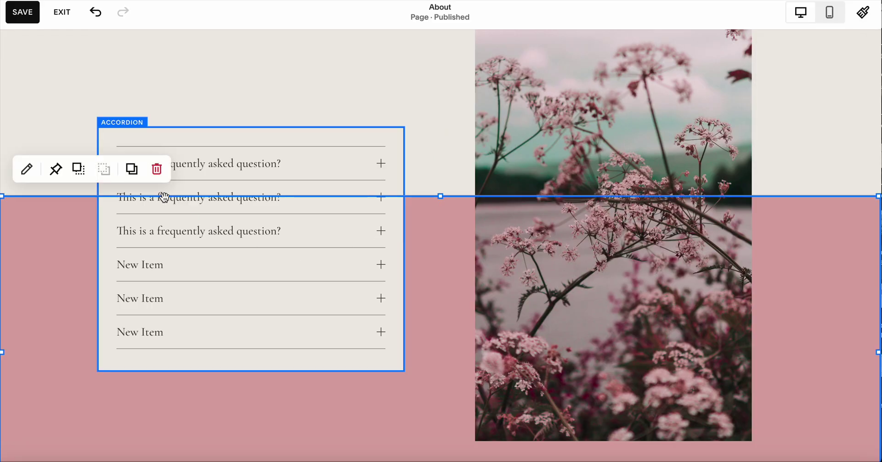
click(156, 169)
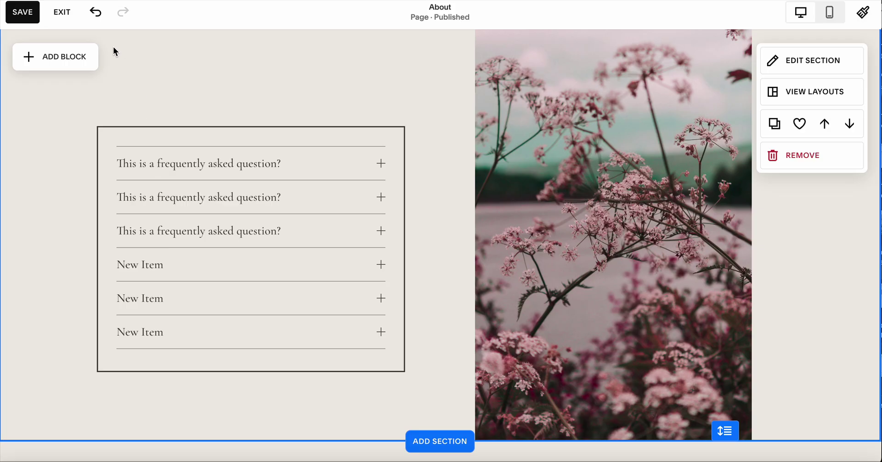
click(97, 19)
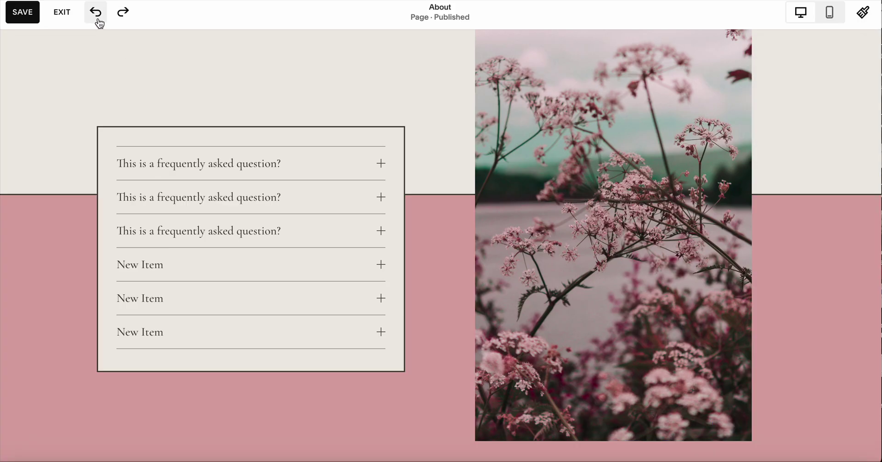
Step: Review the section with newsletter, free guide, course and affiliate text, and check the link on the word "affiliate"
mouse_move(459, 131)
scroll(420, 87, down, 15)
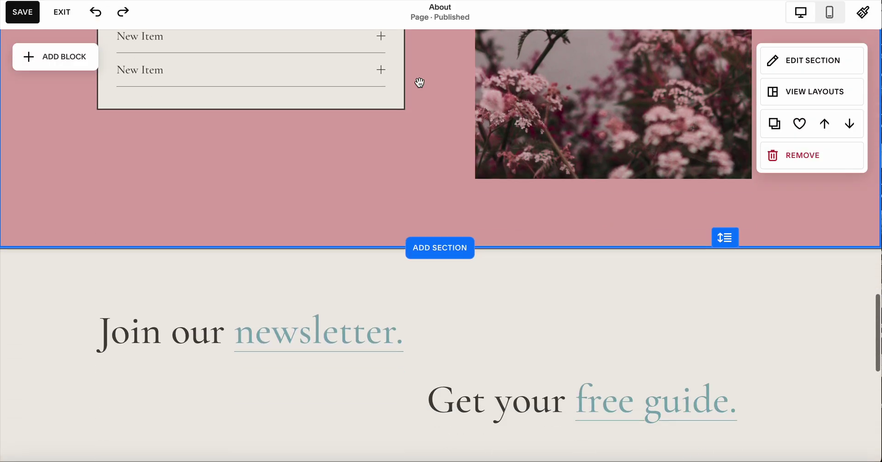
scroll(420, 83, up, 10)
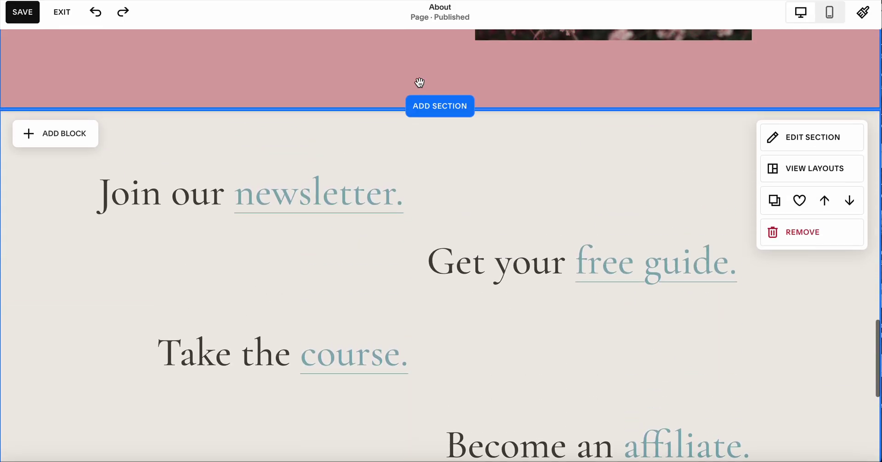
scroll(420, 84, down, 5)
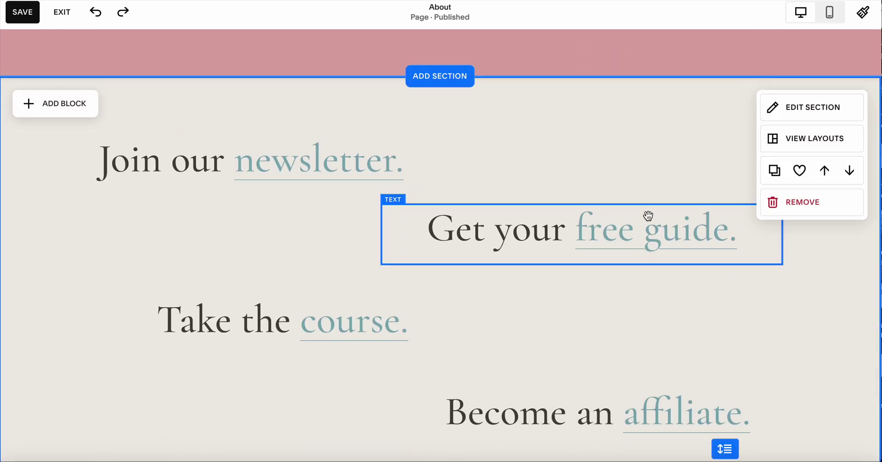
scroll(618, 397, down, 3)
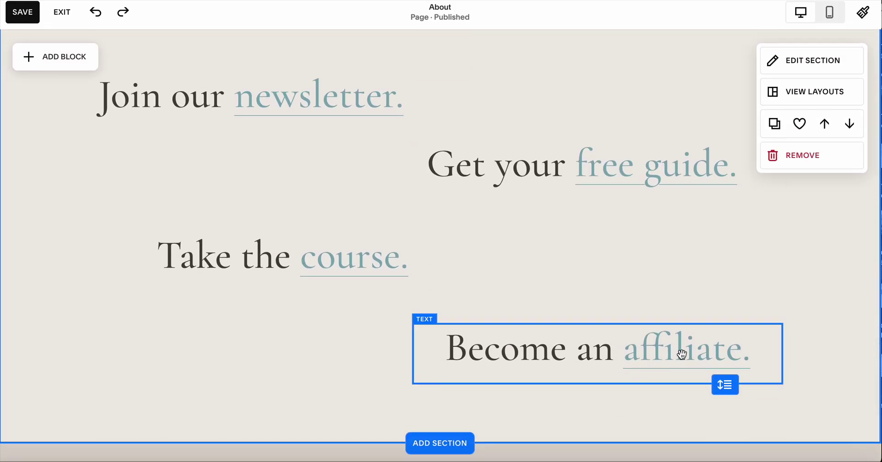
click(682, 355)
double_click(682, 355)
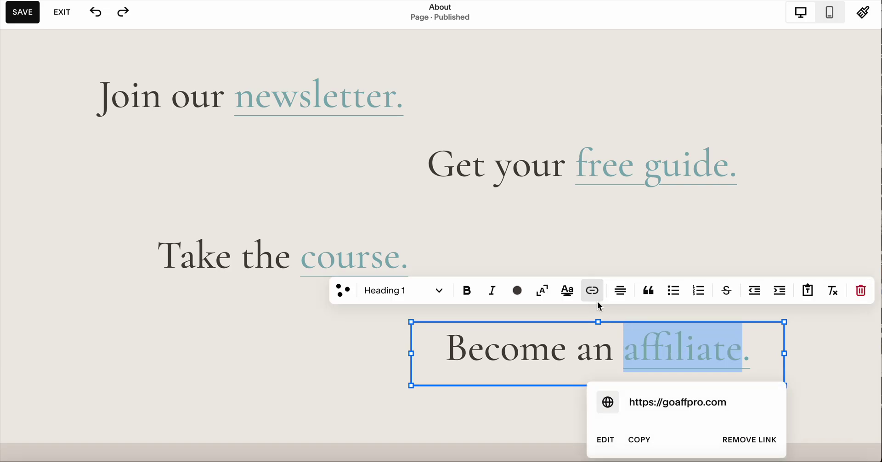
click(614, 246)
scroll(613, 246, down, 10)
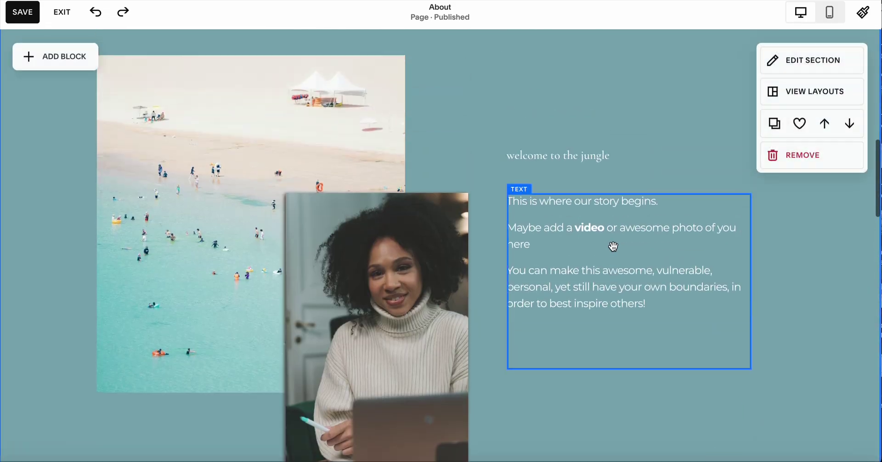
Step: Save the About page changes, leave the editor and open the Freebie page
scroll(613, 247, up, 10)
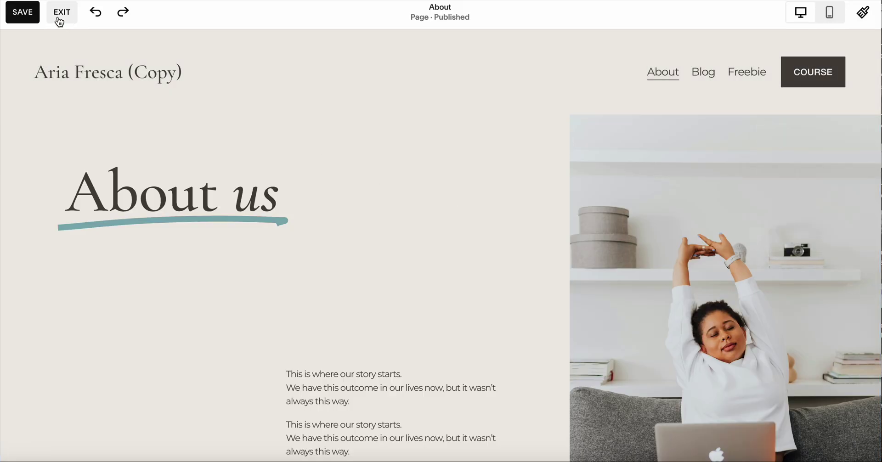
click(21, 16)
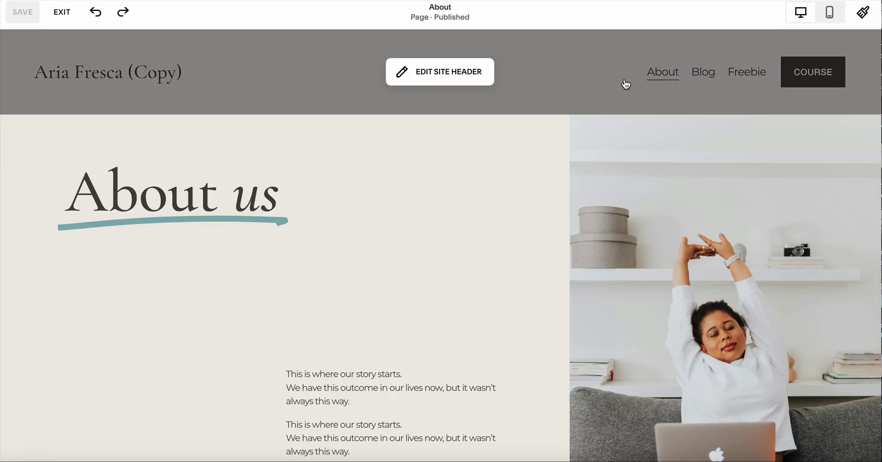
click(64, 13)
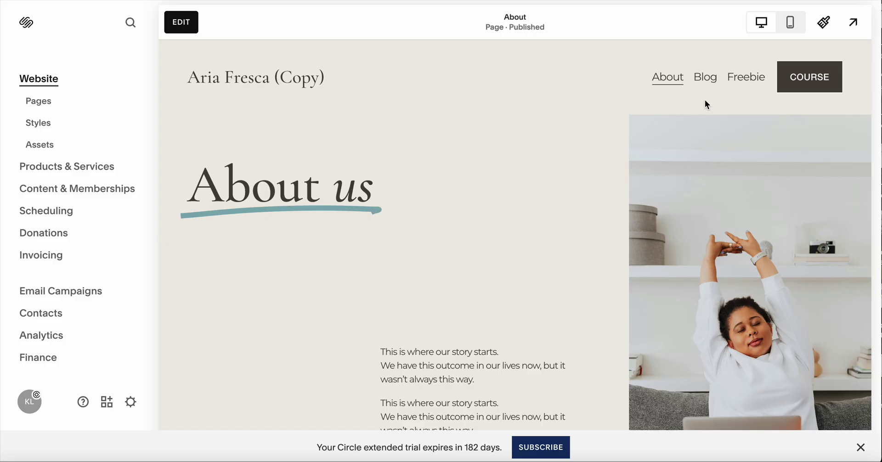
click(748, 78)
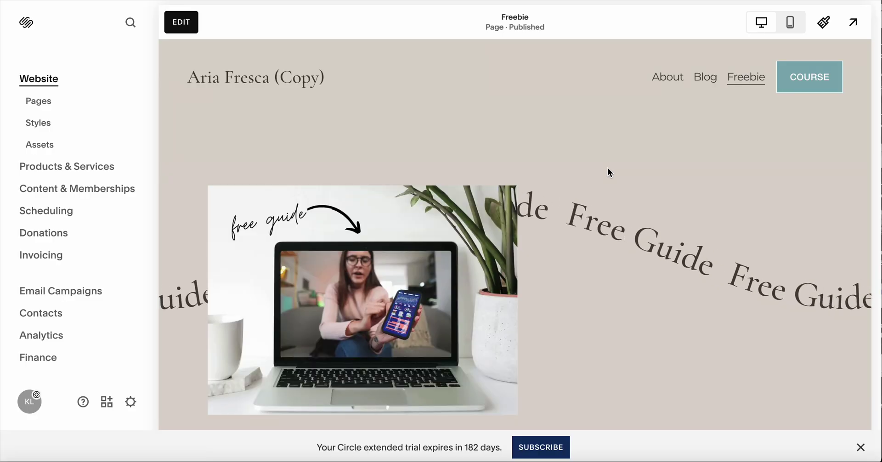
Step: Open the Freebie page for editing and examine the free guide video overlapping the curved scrolling text
scroll(607, 168, down, 3)
scroll(608, 171, down, 1)
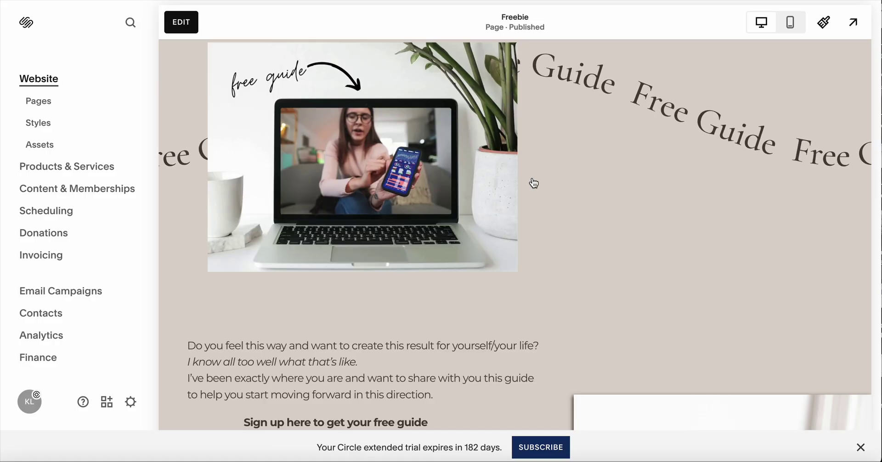
scroll(553, 186, up, 1)
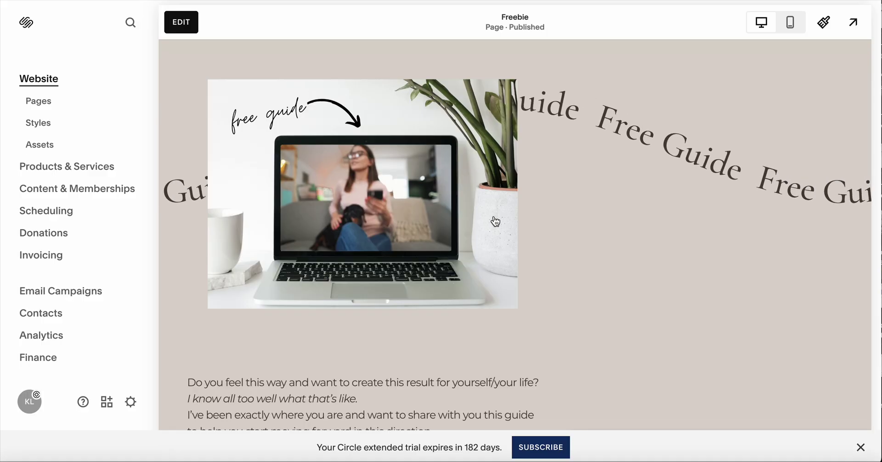
click(181, 22)
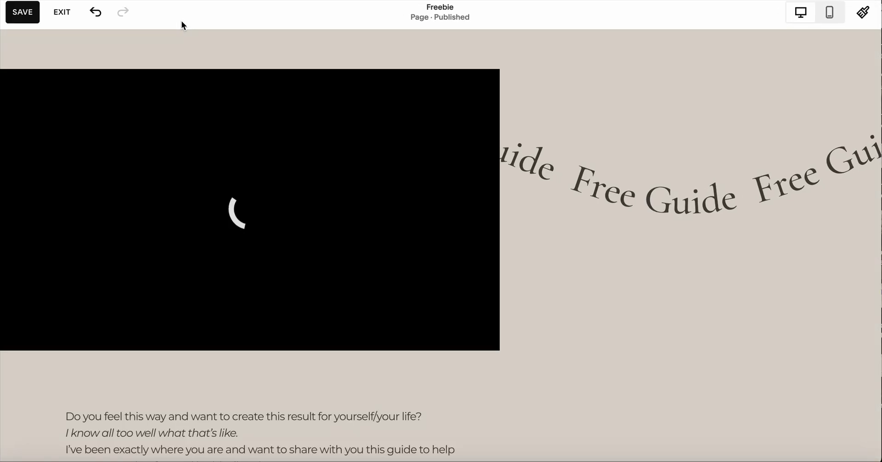
scroll(213, 141, up, 1)
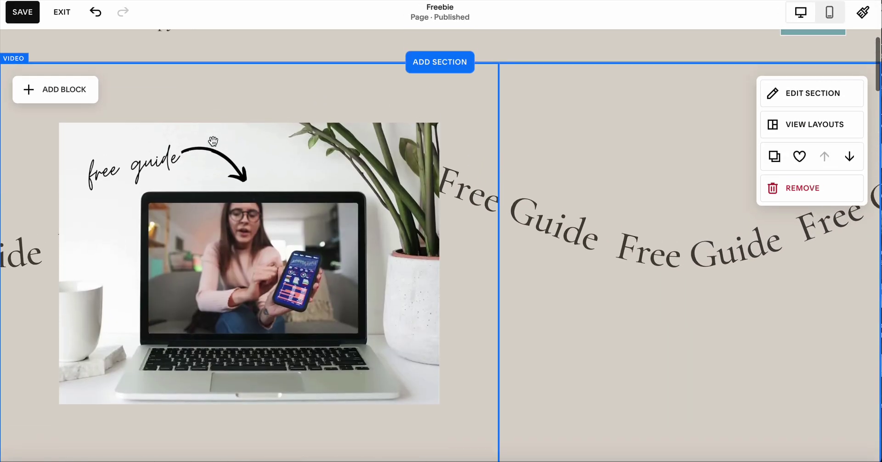
scroll(213, 142, up, 1)
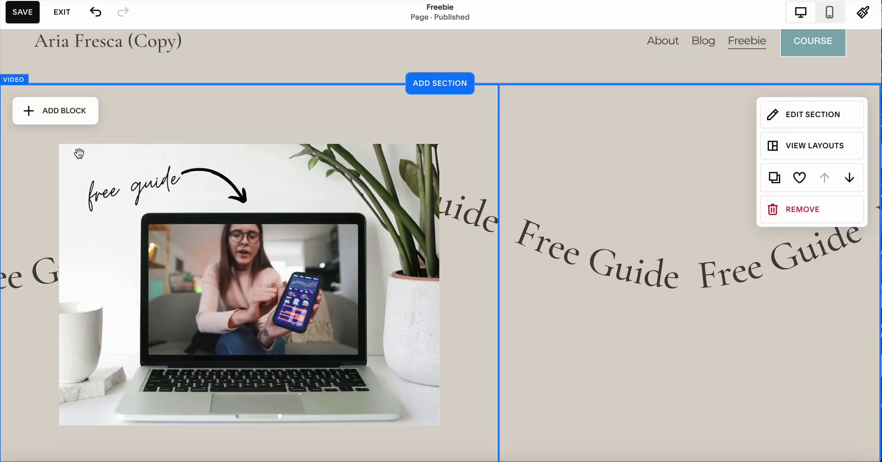
scroll(253, 200, down, 1)
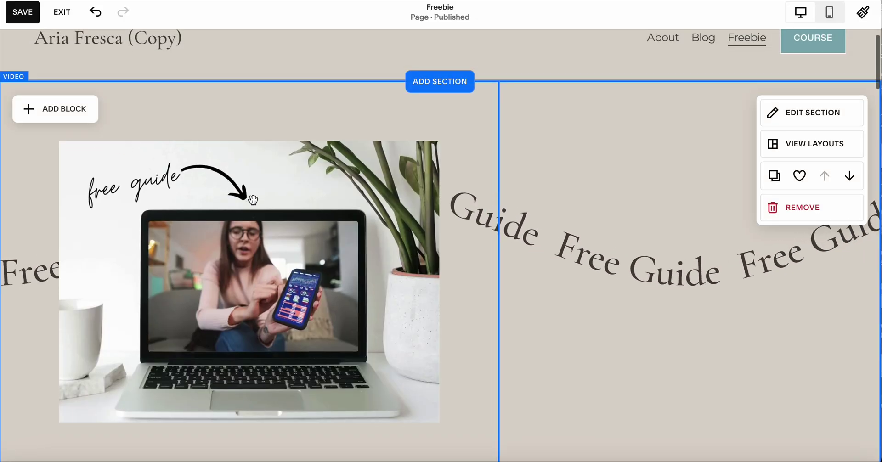
scroll(253, 200, down, 2)
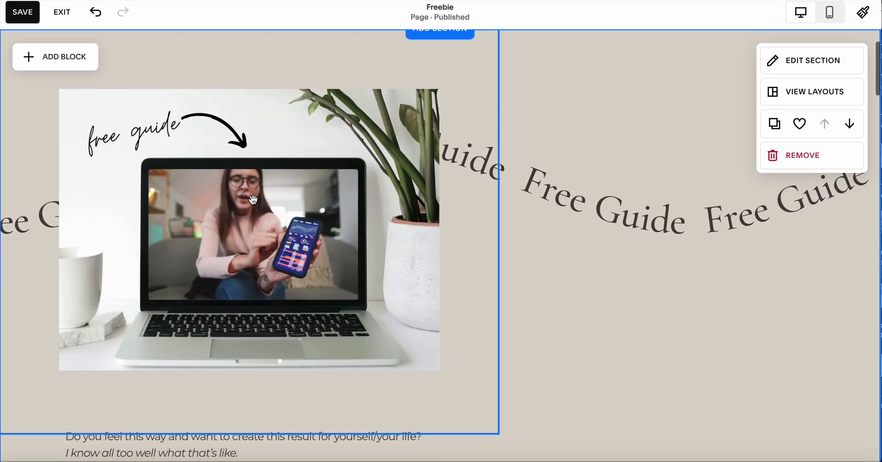
Step: Try replacing the free guide video with an empty image block, and undo both the deletion and the addition
click(332, 229)
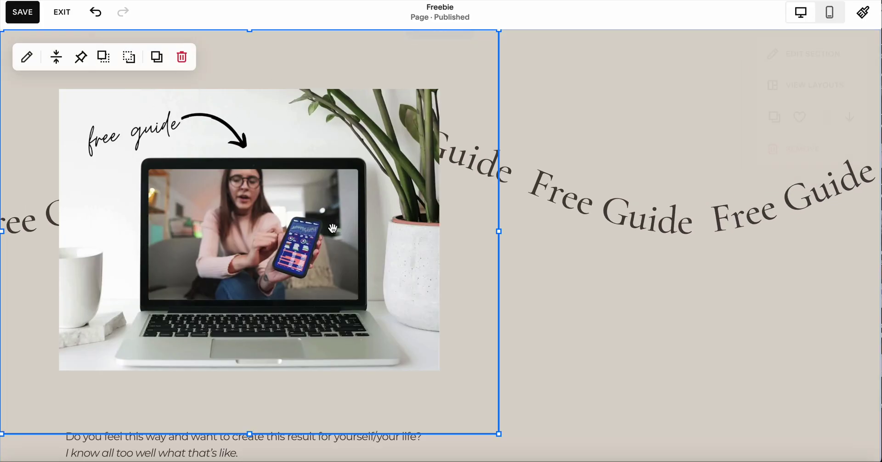
click(184, 65)
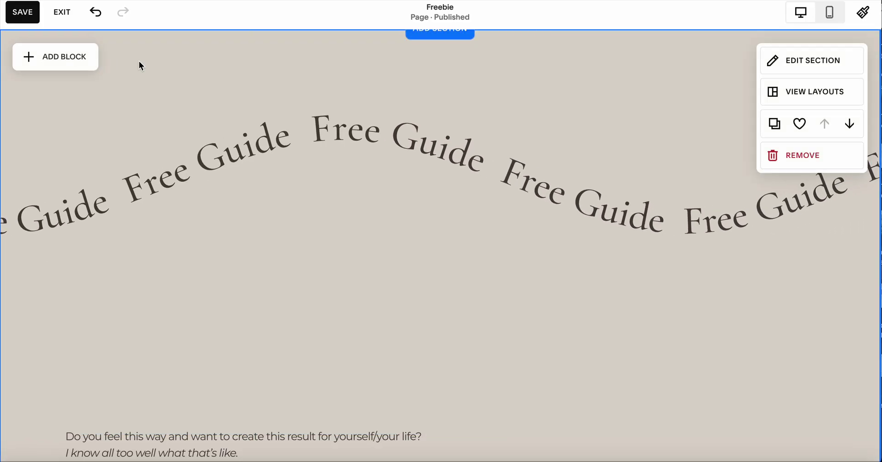
click(73, 55)
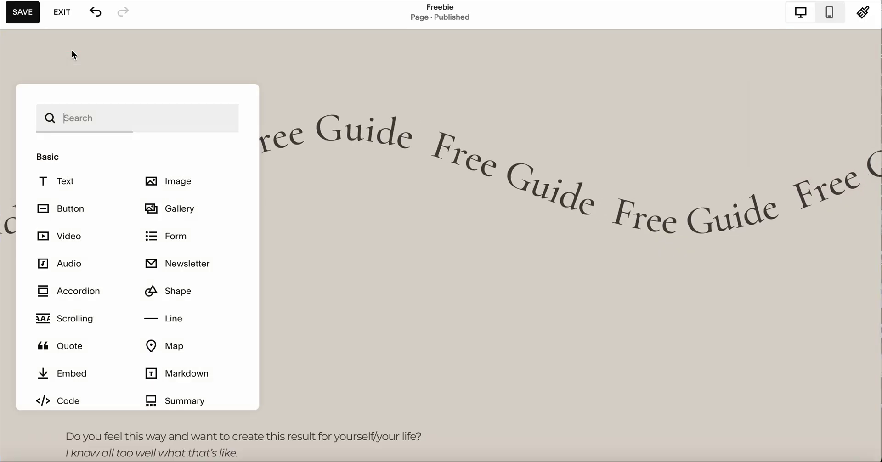
click(170, 191)
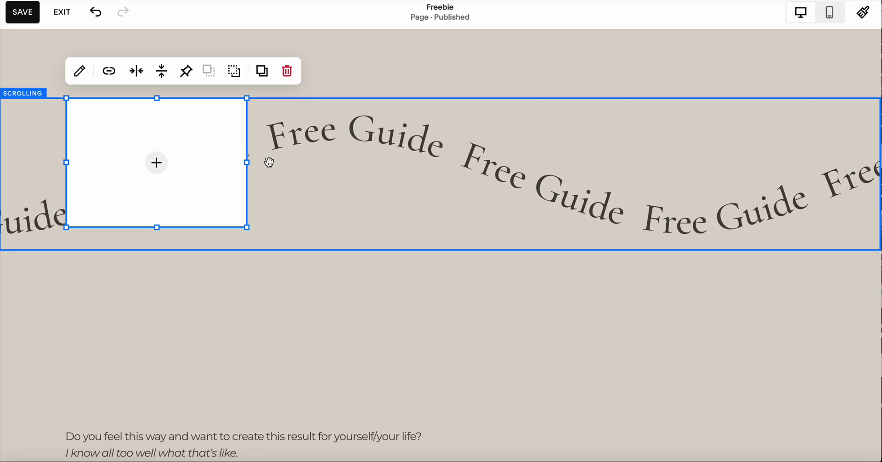
click(95, 14)
click(95, 14)
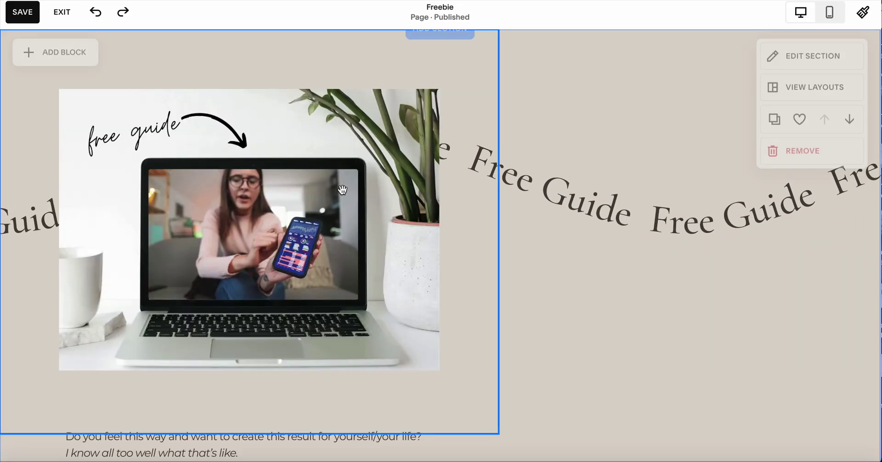
Step: Review the layout of the Freebie section, from the video and scrolling text to the intro paragraph and newsletter sign-up form
scroll(614, 252, down, 5)
scroll(615, 251, up, 7)
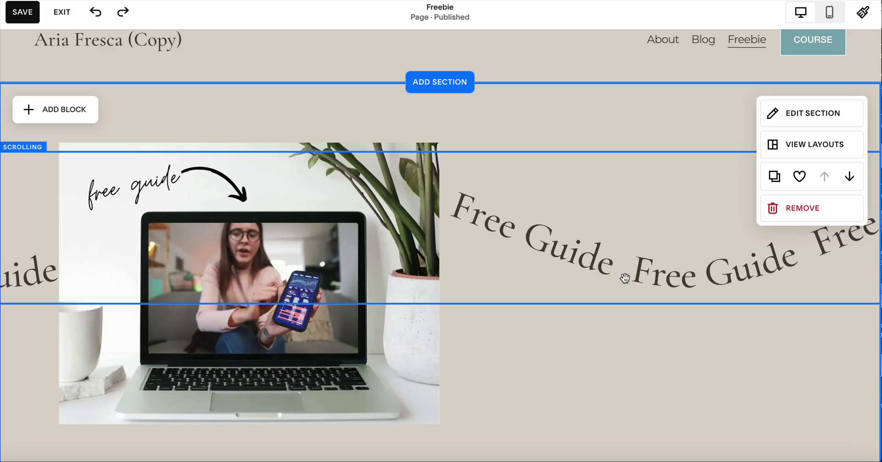
scroll(625, 279, down, 1)
scroll(625, 278, down, 4)
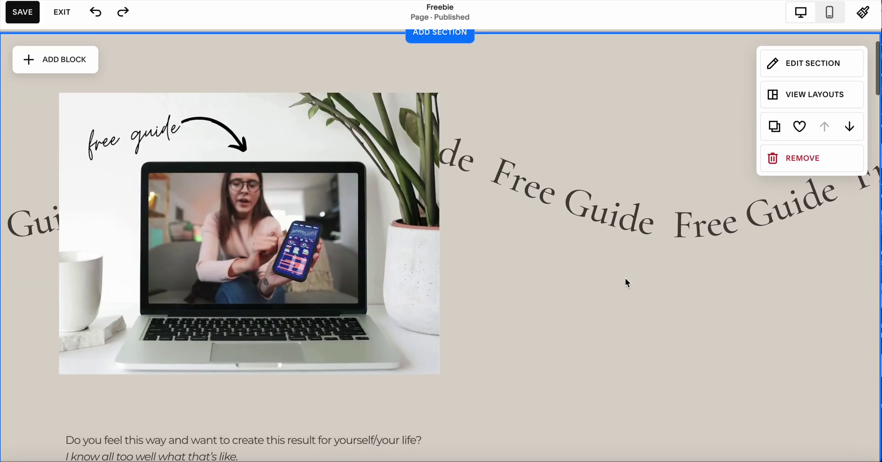
scroll(624, 277, down, 5)
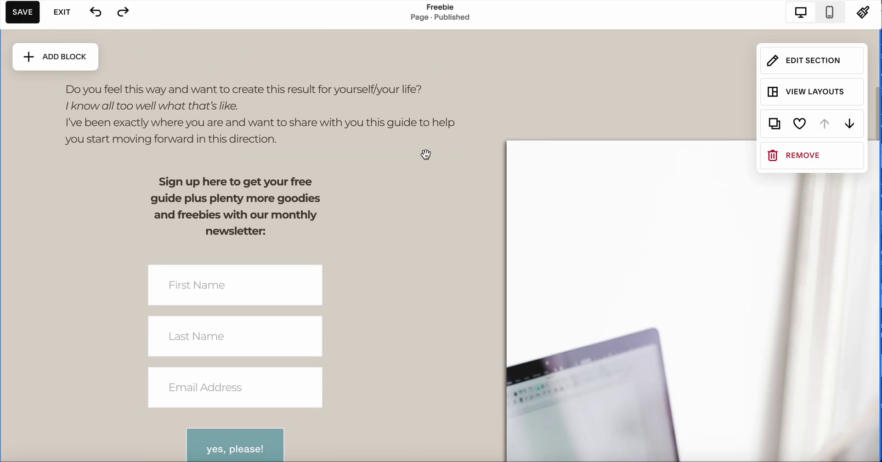
scroll(426, 151, down, 3)
scroll(427, 151, up, 1)
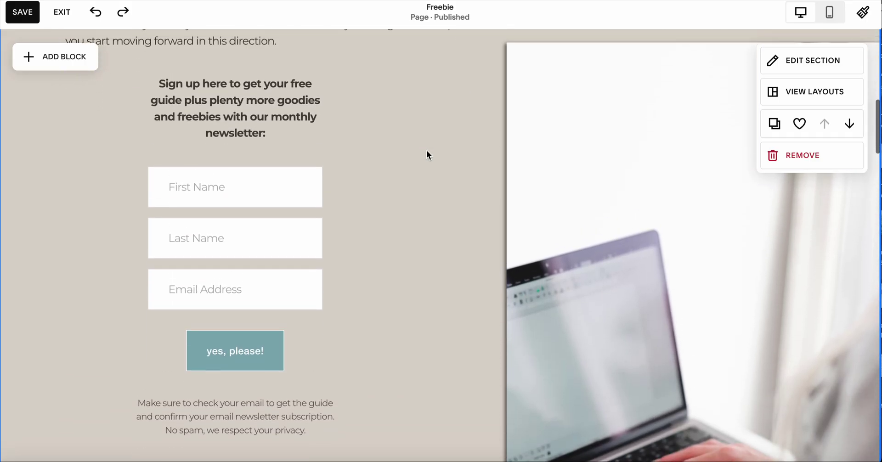
scroll(426, 152, down, 1)
scroll(248, 180, up, 2)
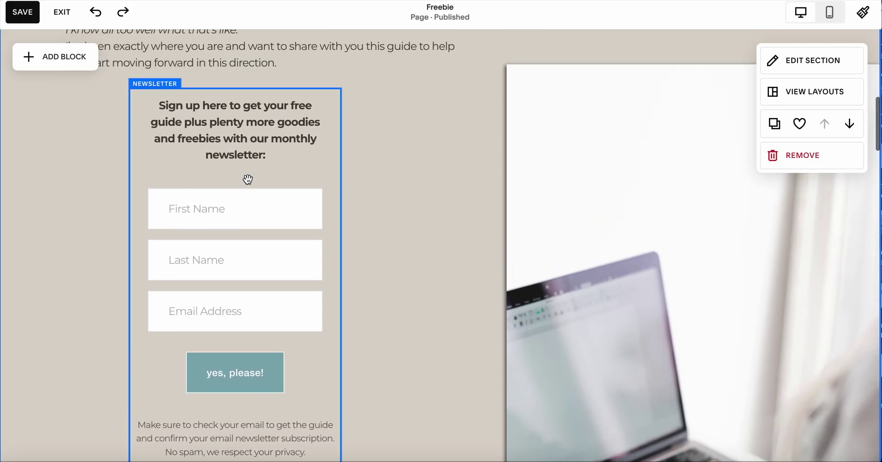
Step: Check the newsletter form's content settings, including its description, disclaimer, button text and post-submit options
click(218, 149)
click(326, 148)
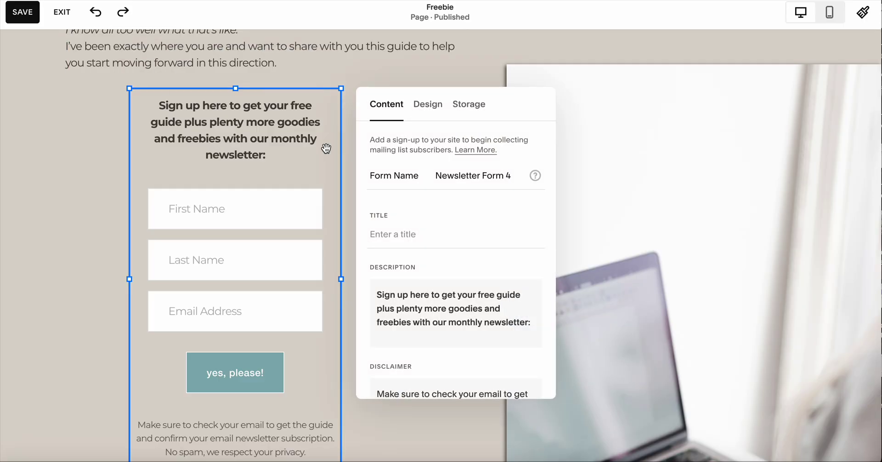
scroll(455, 362, down, 4)
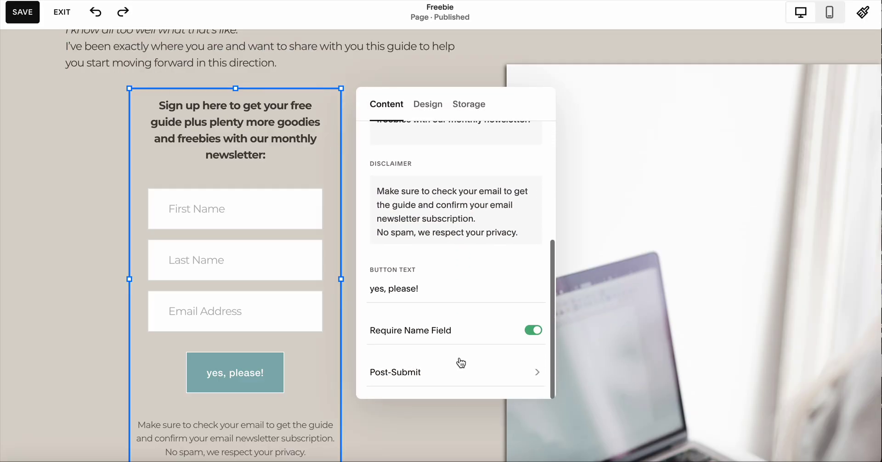
click(458, 67)
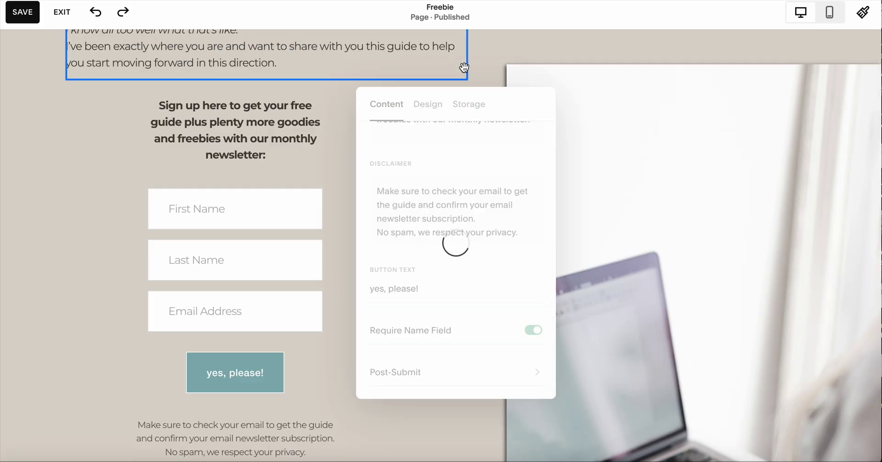
Step: Move the laptop image up off the shadow shape behind it, and undo the move
scroll(607, 165, down, 3)
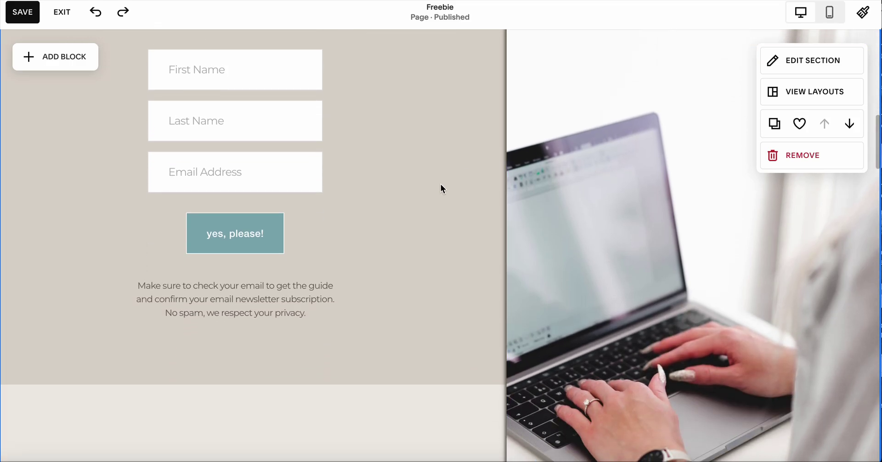
click(533, 143)
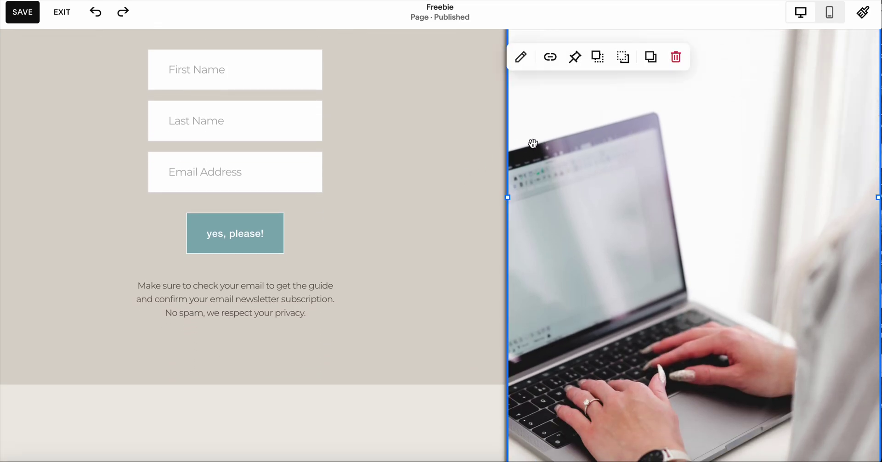
click(433, 149)
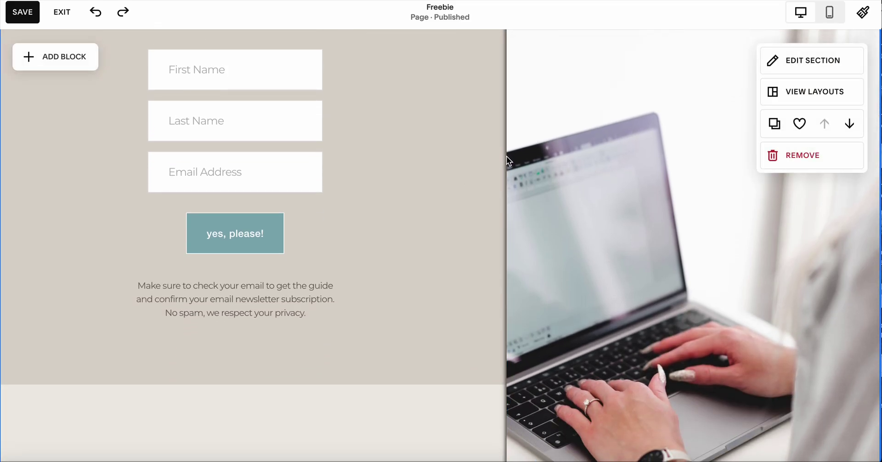
drag(538, 155, 569, 87)
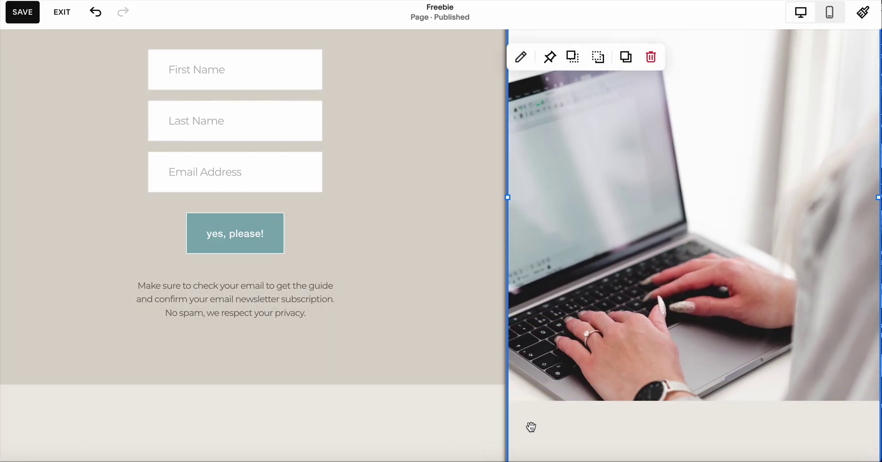
scroll(416, 336, down, 3)
scroll(414, 329, up, 1)
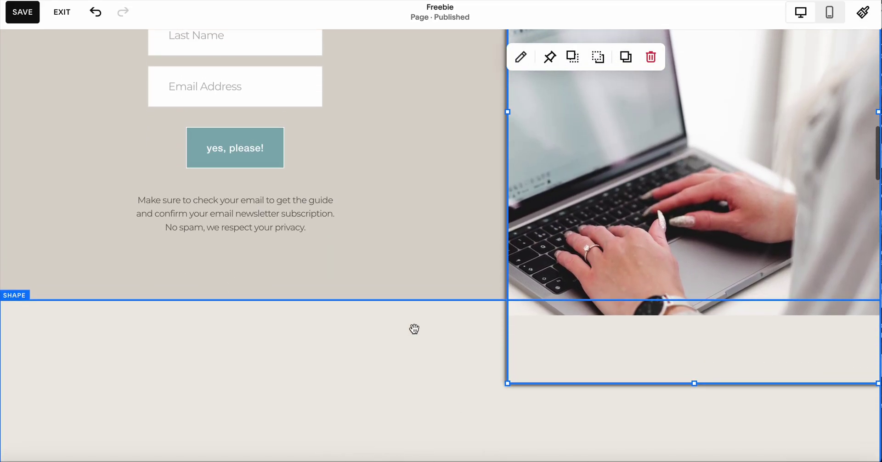
click(96, 19)
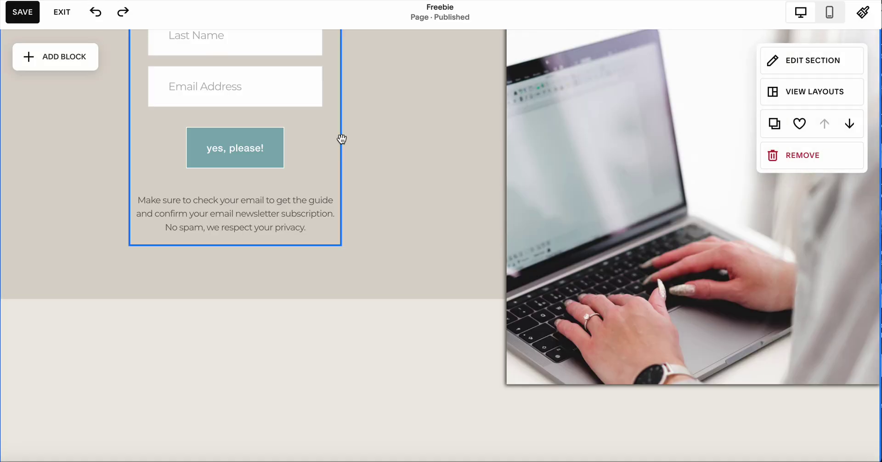
Step: Review the "Still on the fence?" accordion and the testimonials section, and open the "We got the good stuff…" heading for editing
scroll(422, 137, down, 4)
scroll(422, 136, up, 5)
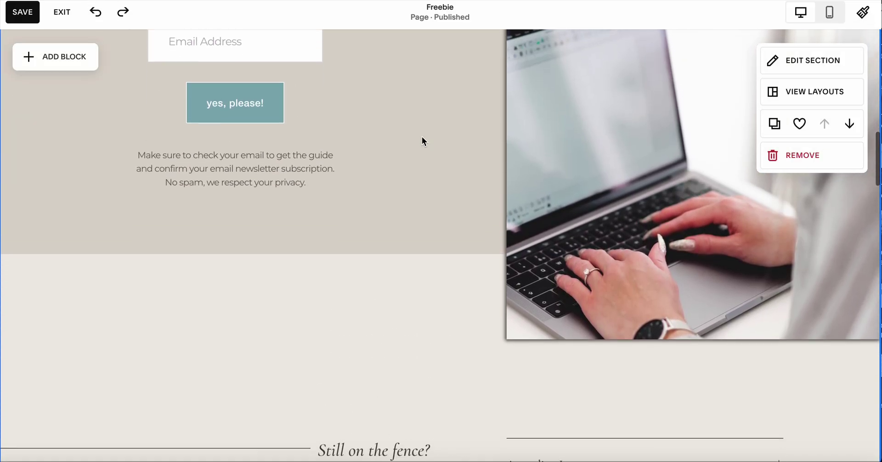
scroll(422, 137, down, 5)
scroll(422, 136, down, 6)
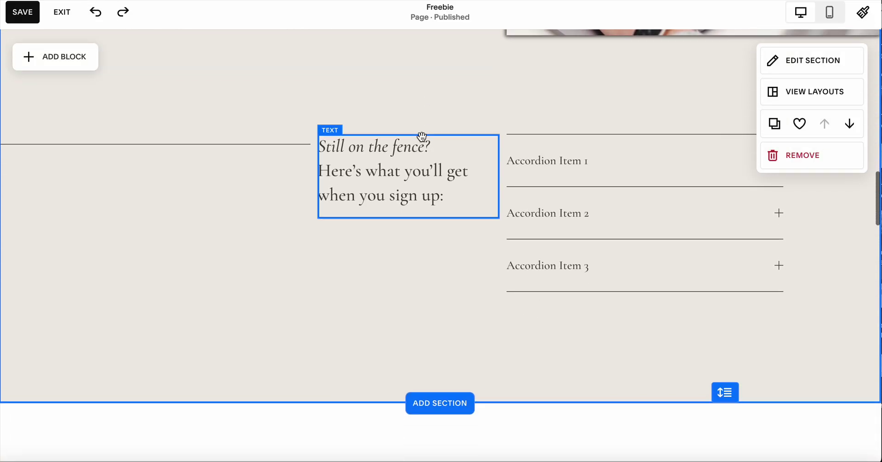
scroll(423, 142, down, 3)
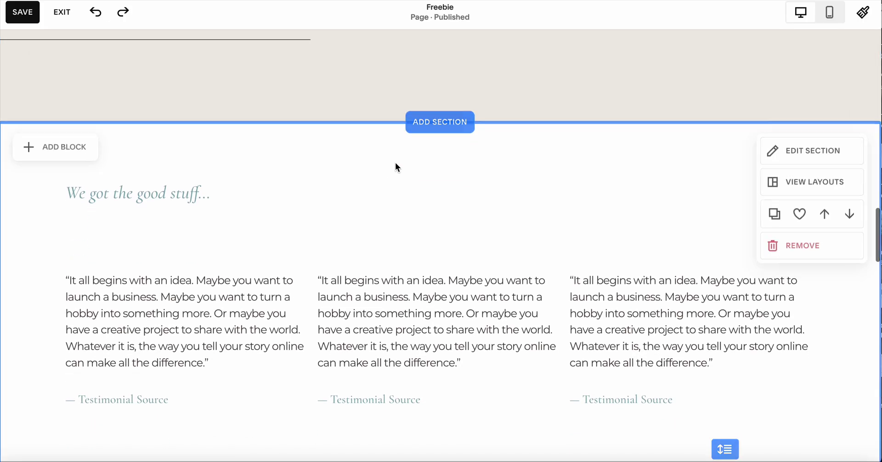
scroll(424, 230, down, 4)
scroll(423, 231, up, 5)
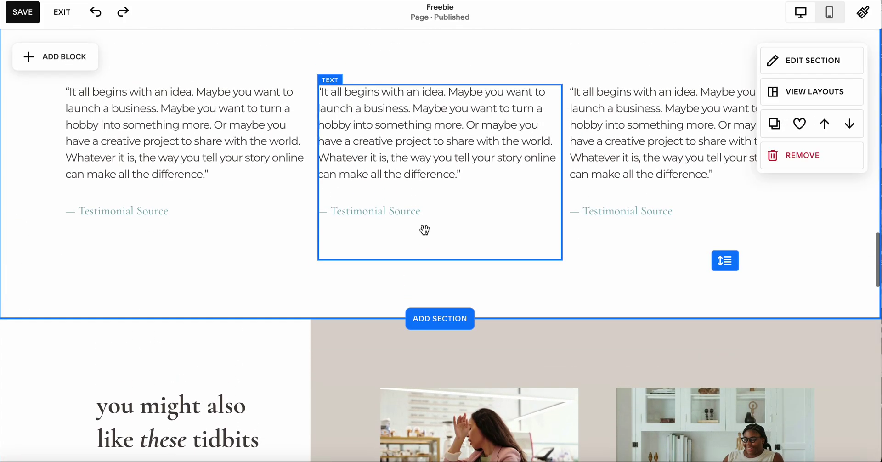
triple_click(148, 95)
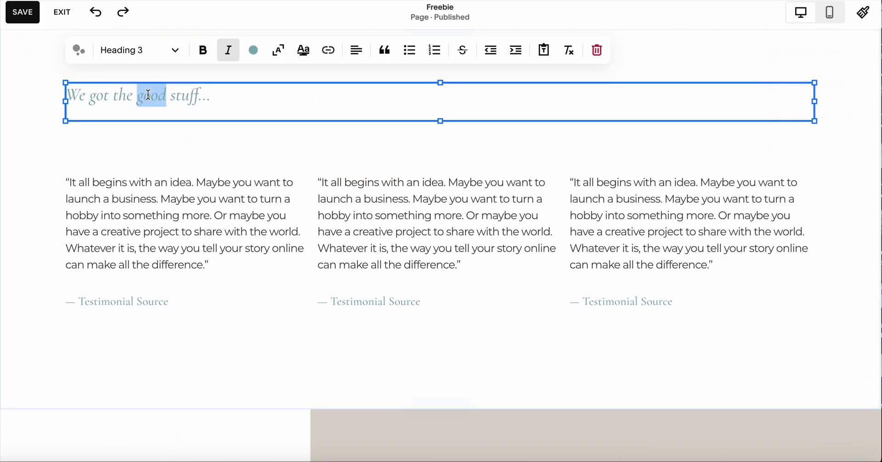
Step: Check the palette colors available for the "We got the good stuff…" heading text, leaving its color as is
click(252, 55)
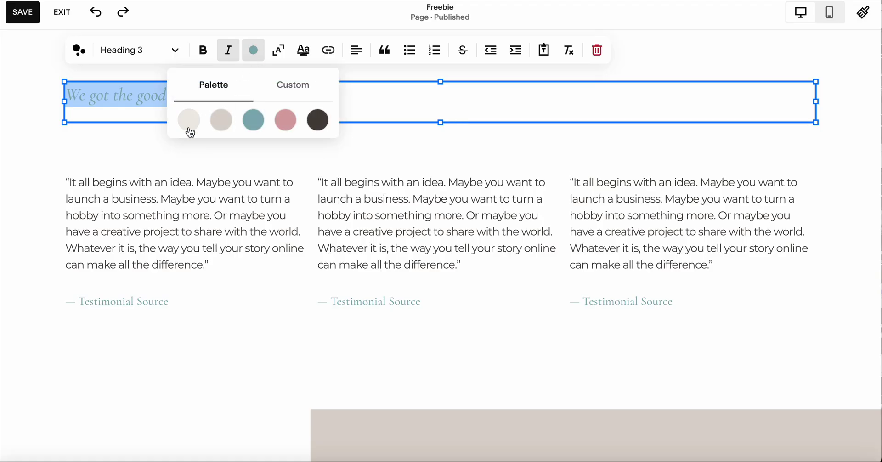
click(211, 153)
scroll(161, 95, down, 2)
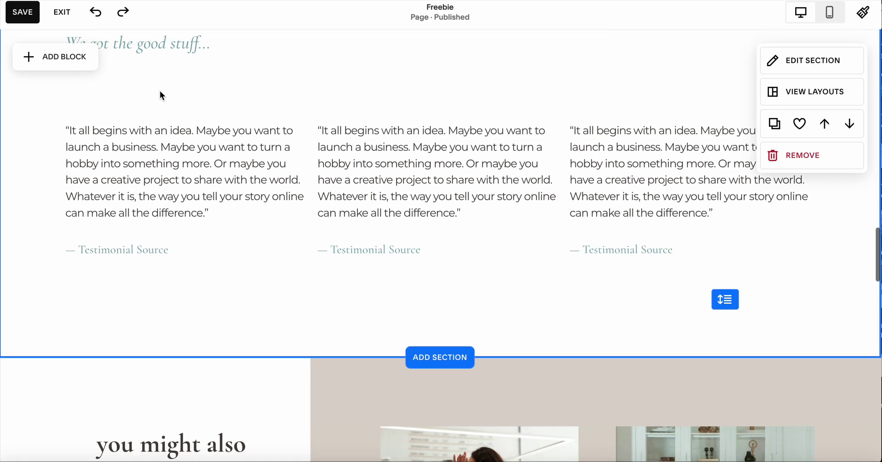
Step: Examine how the white shape behind the "you might also like these tidbits" heading meets the testimonials section above it
scroll(160, 95, down, 6)
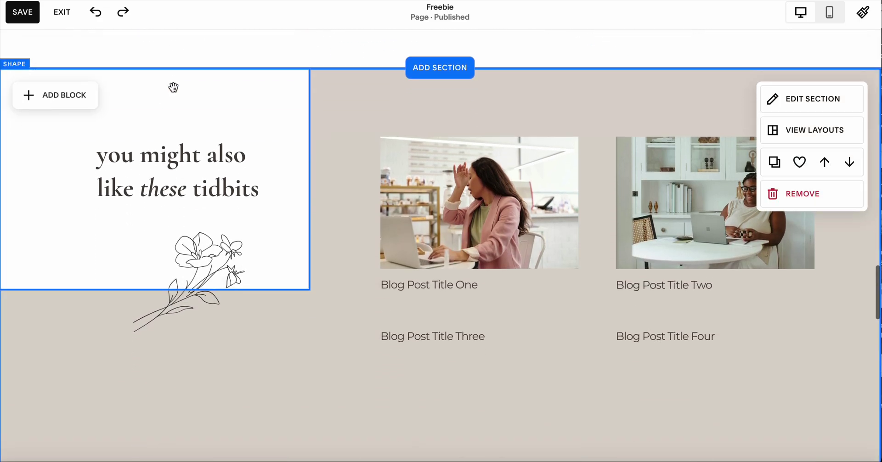
scroll(373, 110, up, 1)
scroll(388, 137, down, 1)
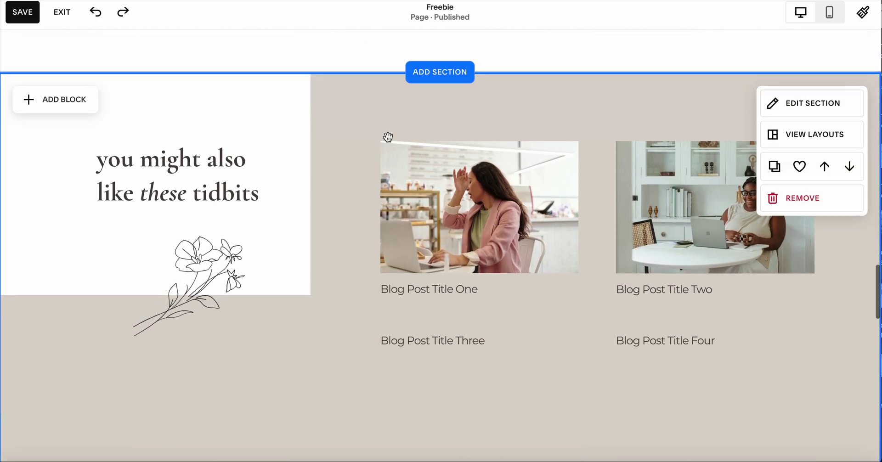
scroll(387, 137, up, 6)
scroll(358, 48, down, 2)
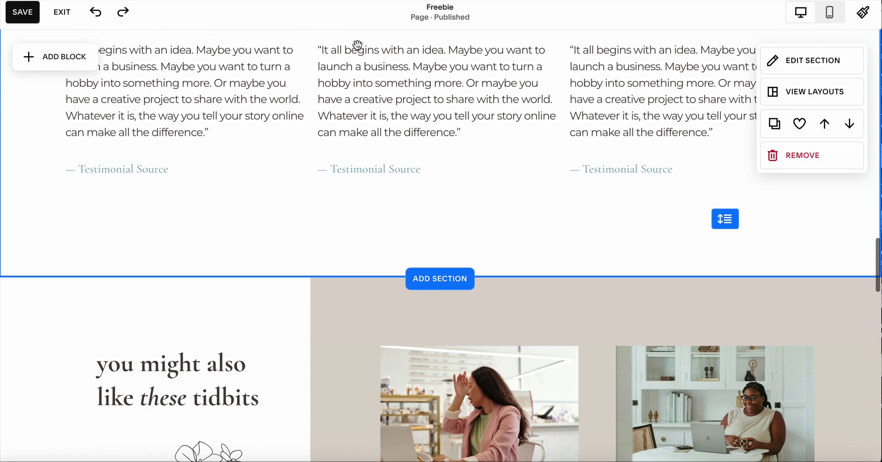
scroll(357, 48, down, 2)
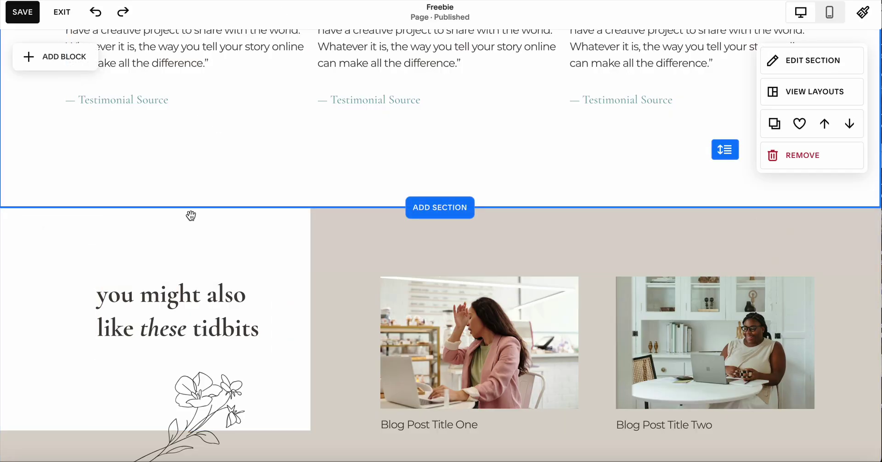
click(254, 256)
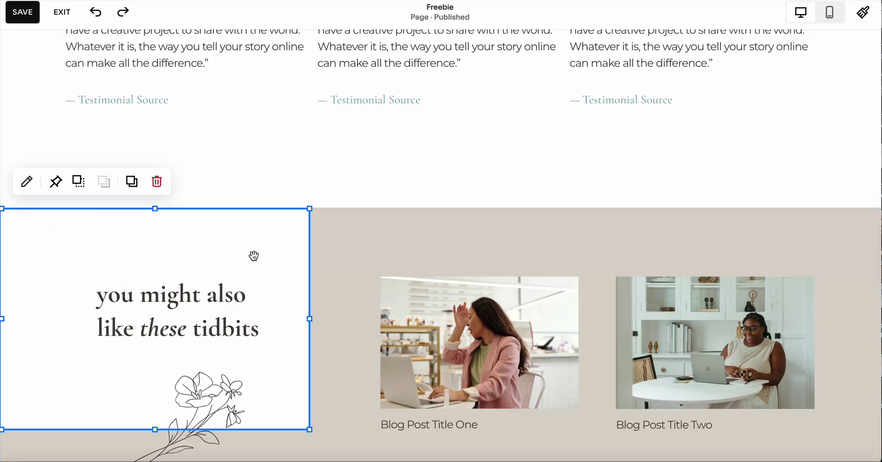
click(343, 175)
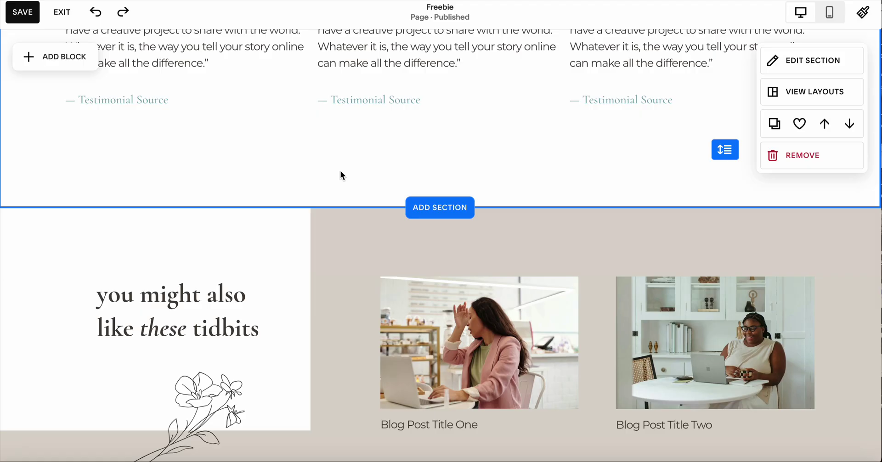
Step: Review the blog post summary beside the tidbits heading and the remaining sections down to the site footer
scroll(342, 176, down, 4)
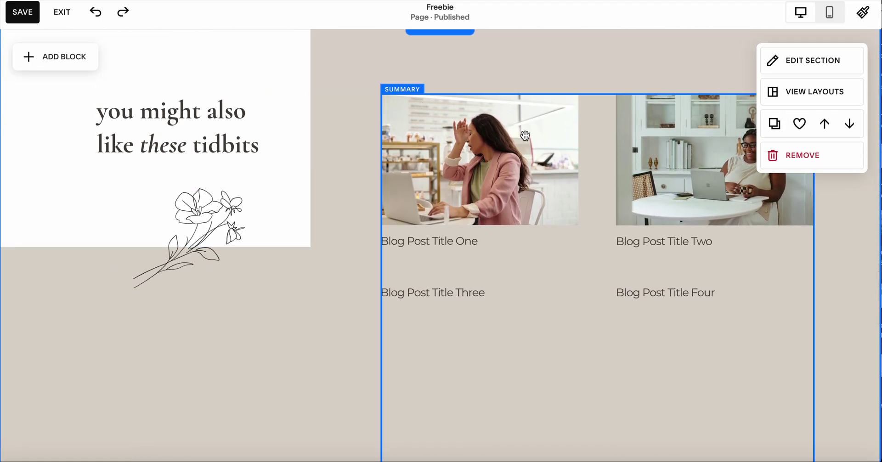
scroll(525, 135, down, 2)
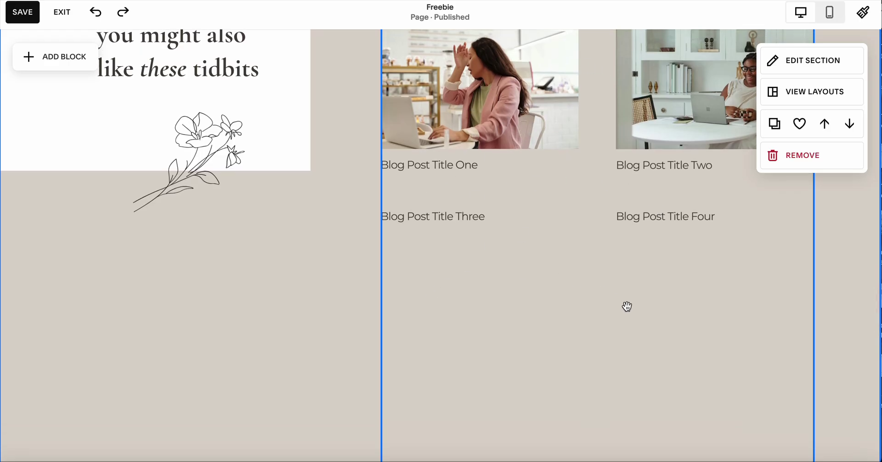
scroll(626, 306, down, 1)
scroll(627, 306, up, 5)
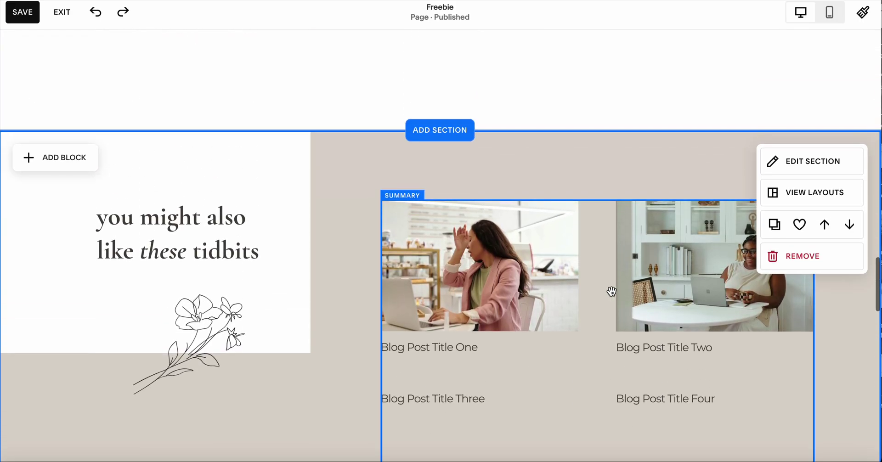
scroll(594, 262, down, 10)
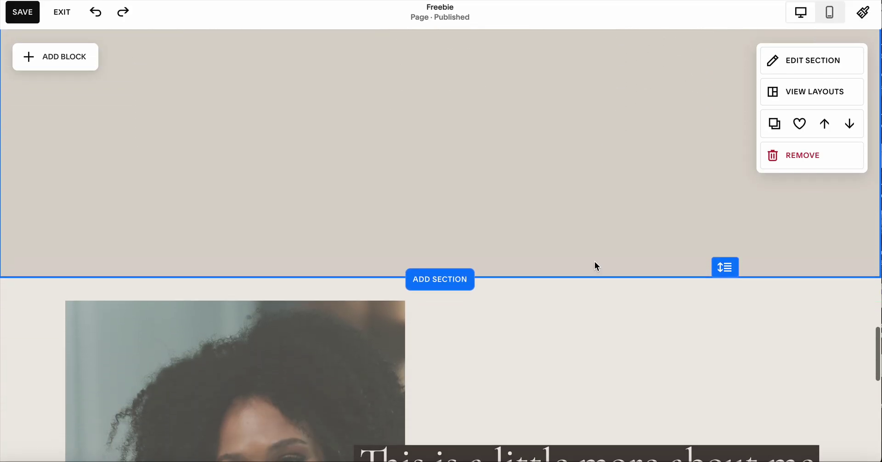
scroll(594, 261, down, 8)
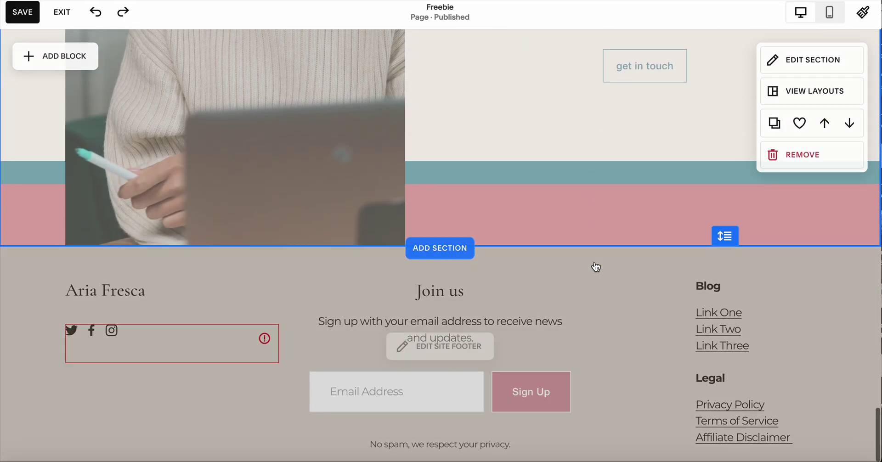
Step: Save the Freebie page and exit its editor
scroll(594, 261, up, 20)
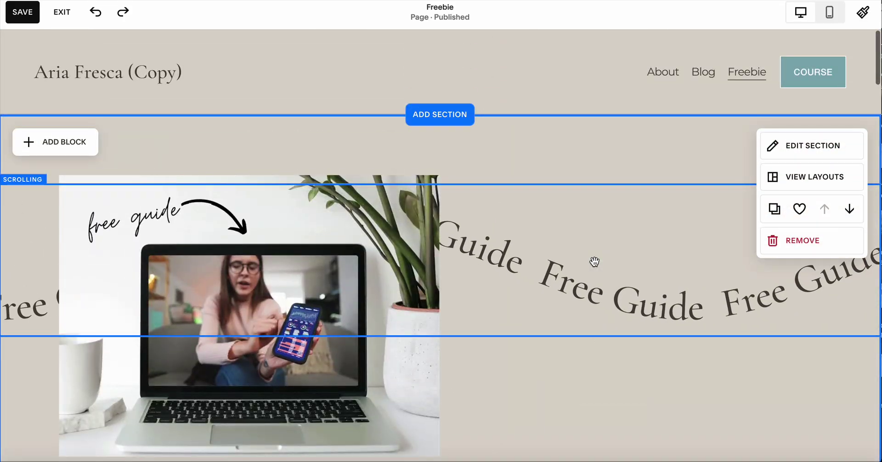
click(23, 11)
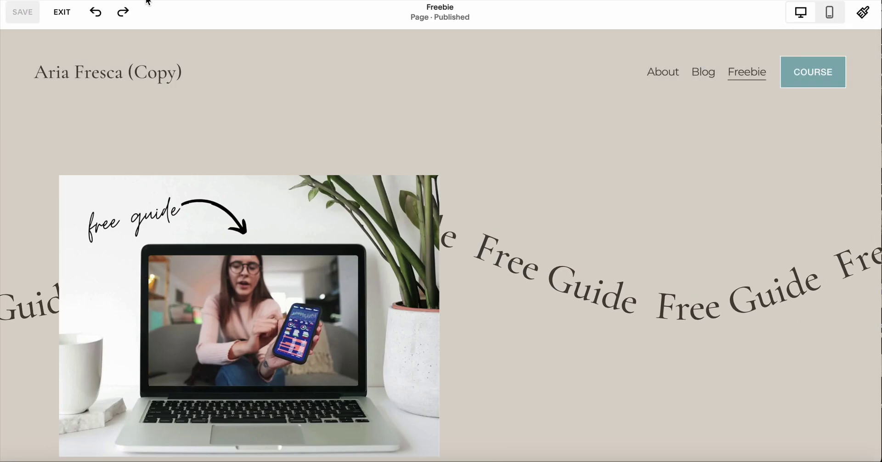
click(64, 18)
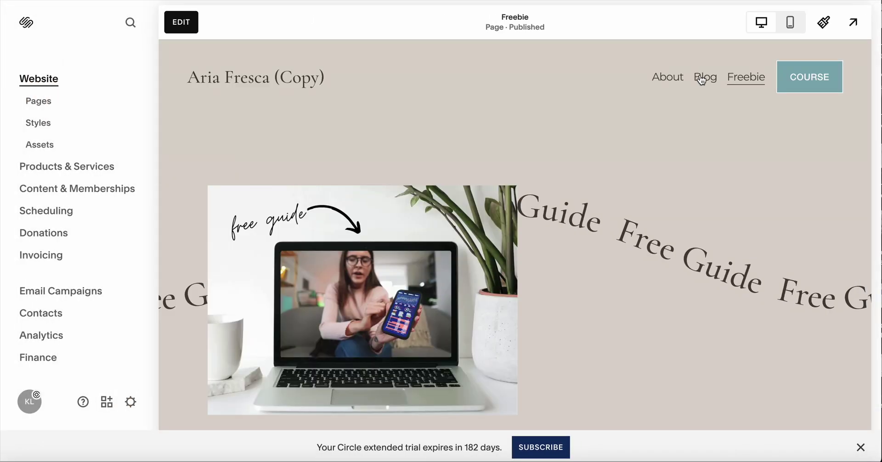
Step: Go to the Blog page from the site navigation and open it for editing
click(706, 81)
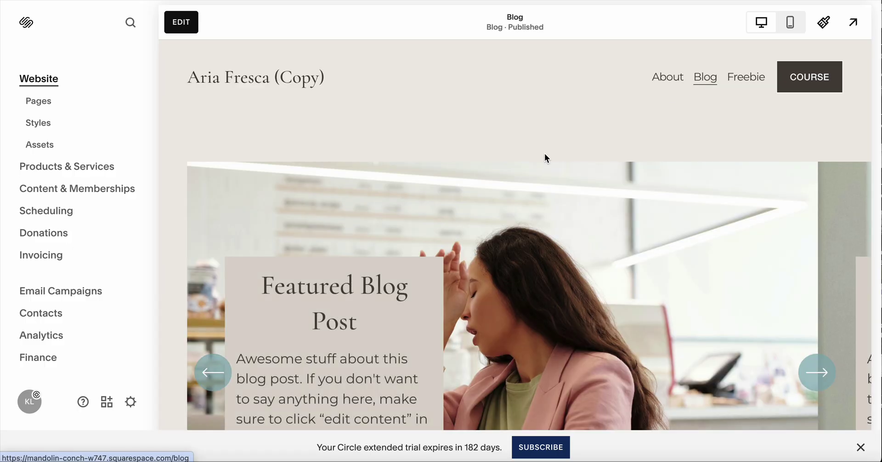
scroll(544, 154, down, 2)
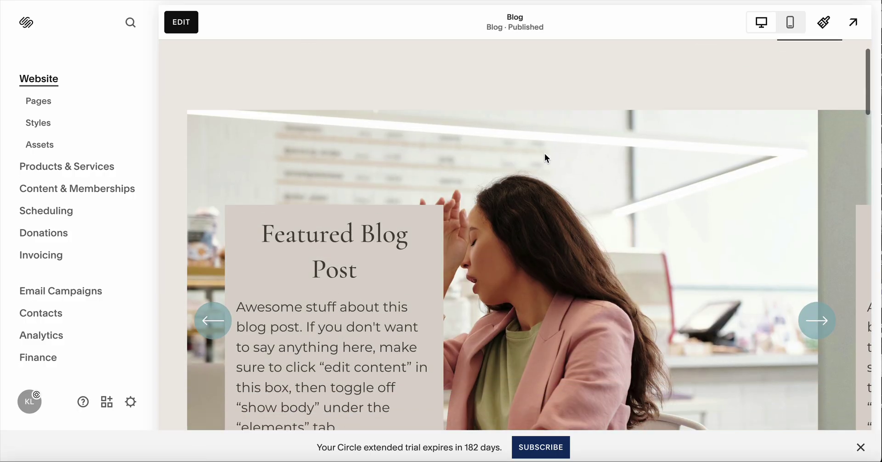
click(184, 24)
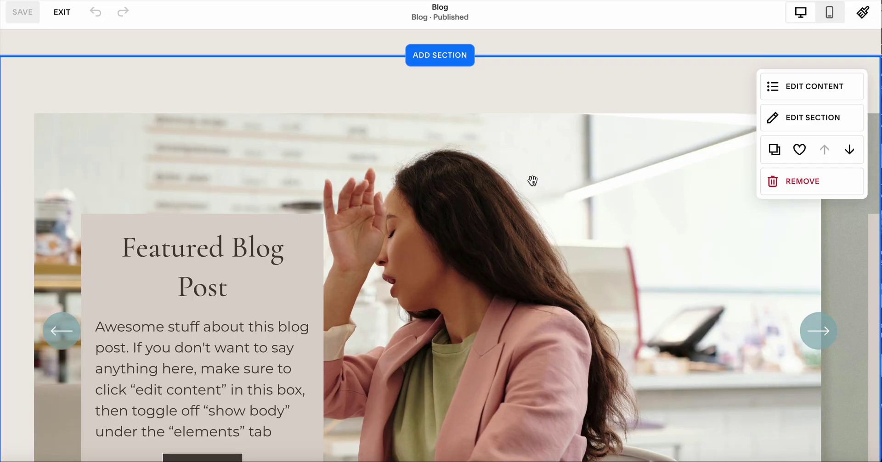
Step: Examine the featured post slideshow on the Blog page, including its text card, read more button and arrows
scroll(667, 129, down, 4)
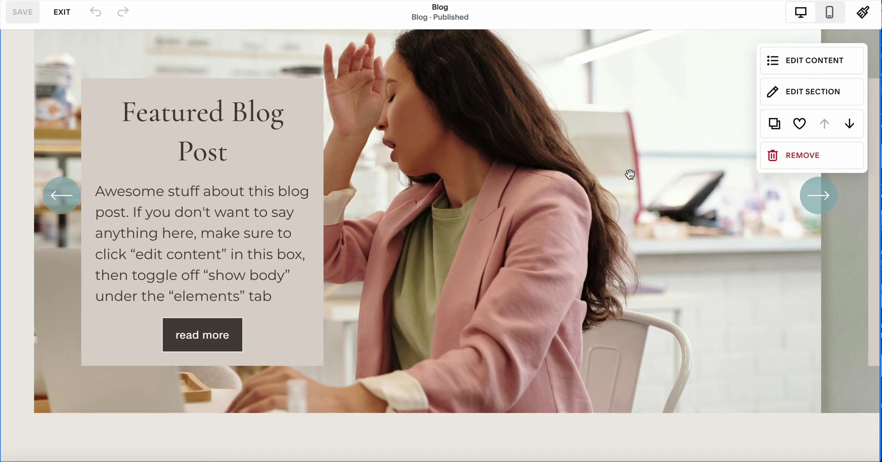
scroll(630, 174, up, 2)
scroll(629, 174, up, 2)
scroll(630, 174, down, 5)
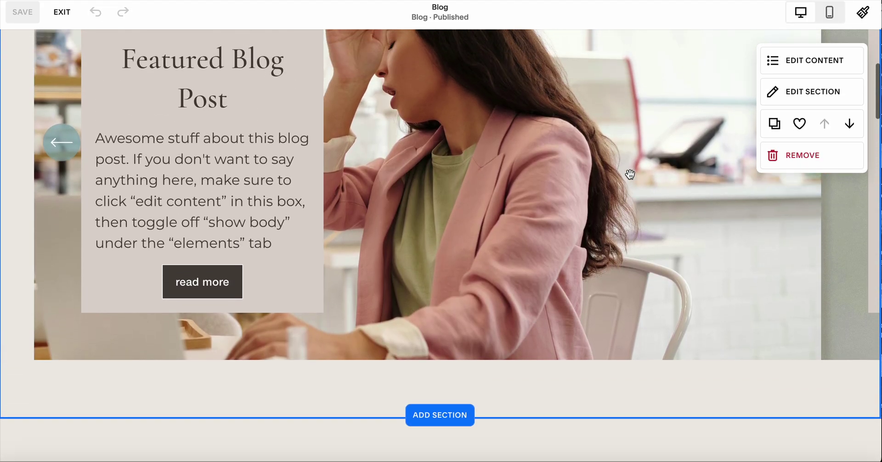
scroll(630, 174, up, 2)
scroll(631, 174, down, 2)
scroll(631, 174, up, 4)
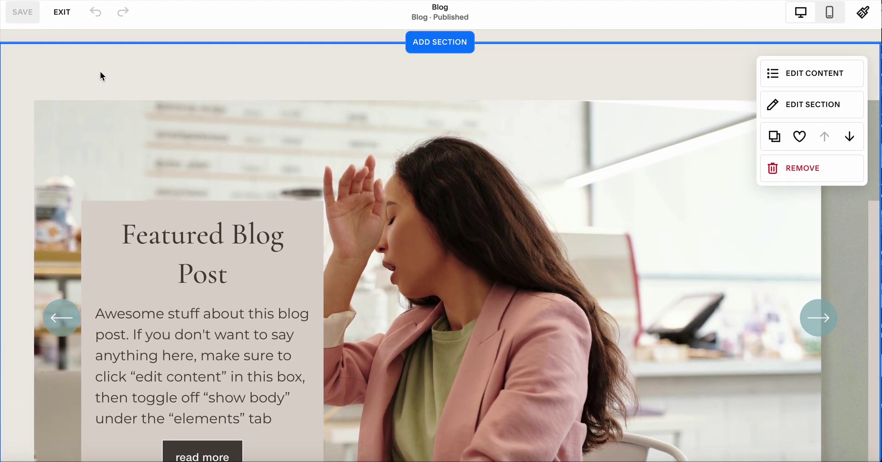
scroll(296, 92, down, 1)
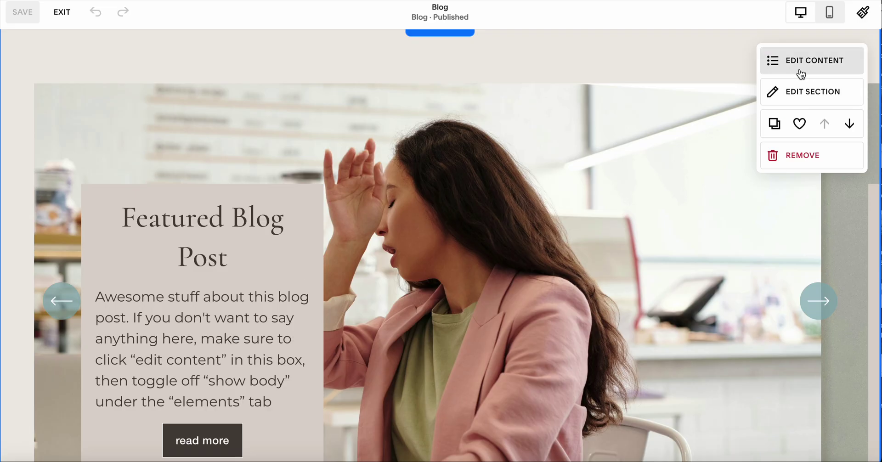
Step: Check the first Featured Blog Post item's image, title, description, button text and link in the slideshow's content settings
scroll(663, 216, up, 2)
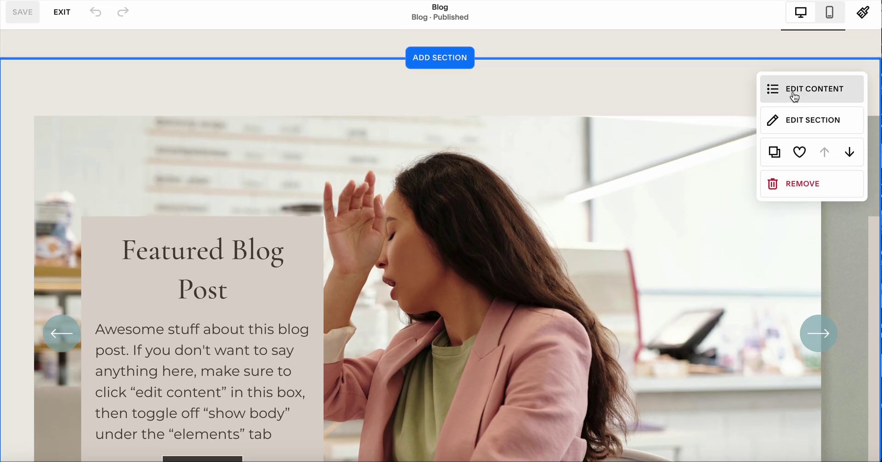
click(794, 97)
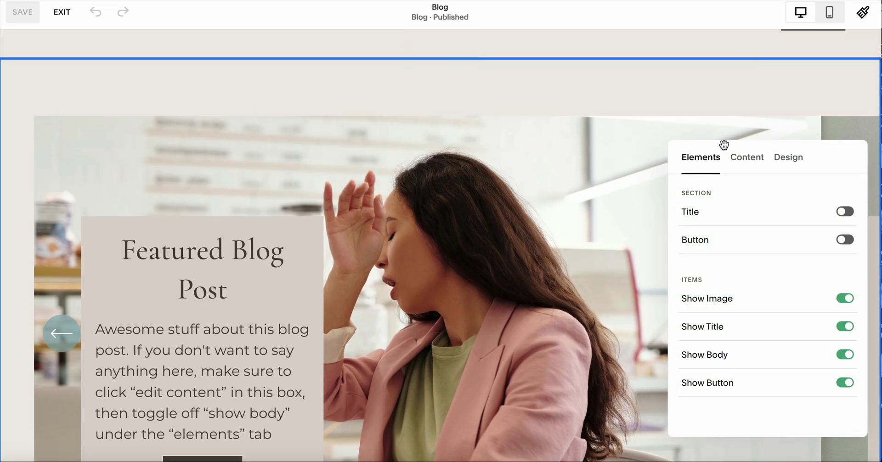
click(749, 160)
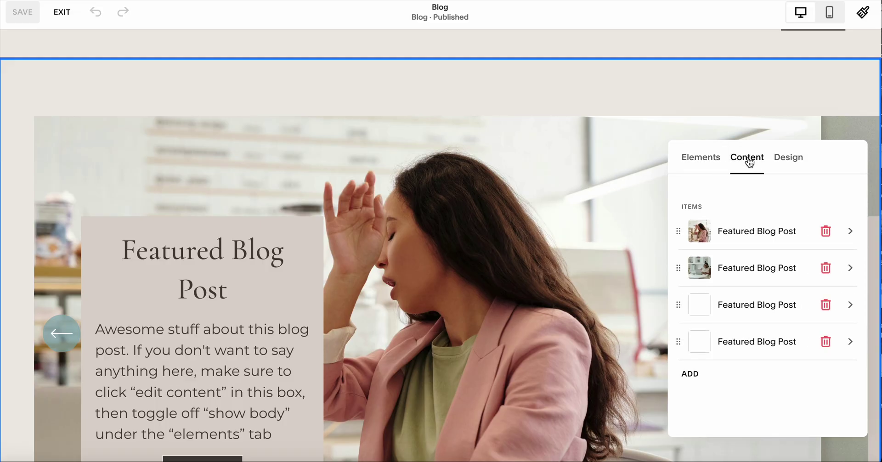
click(754, 240)
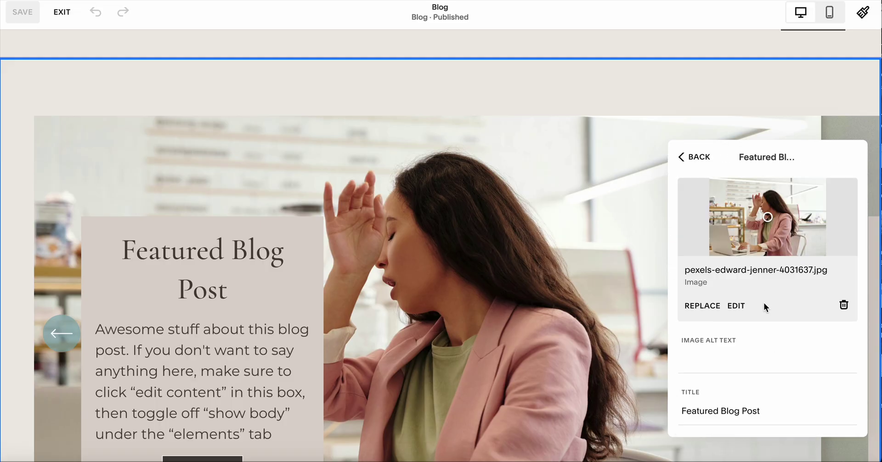
scroll(764, 305, down, 2)
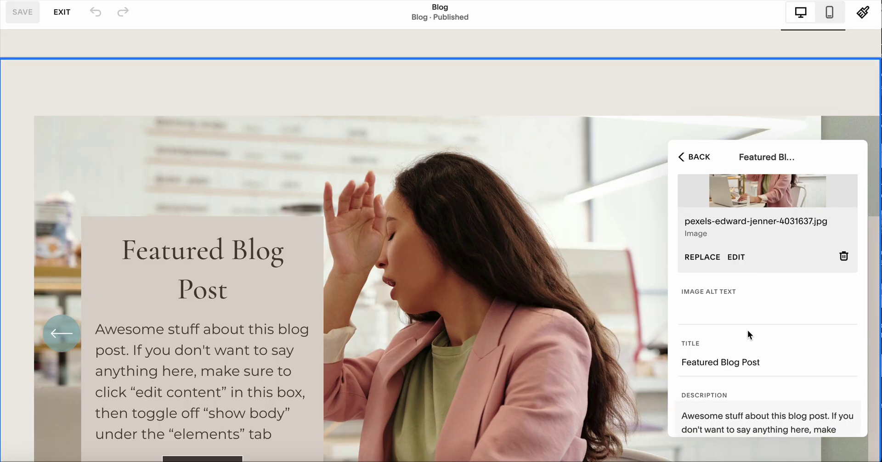
scroll(748, 330, down, 5)
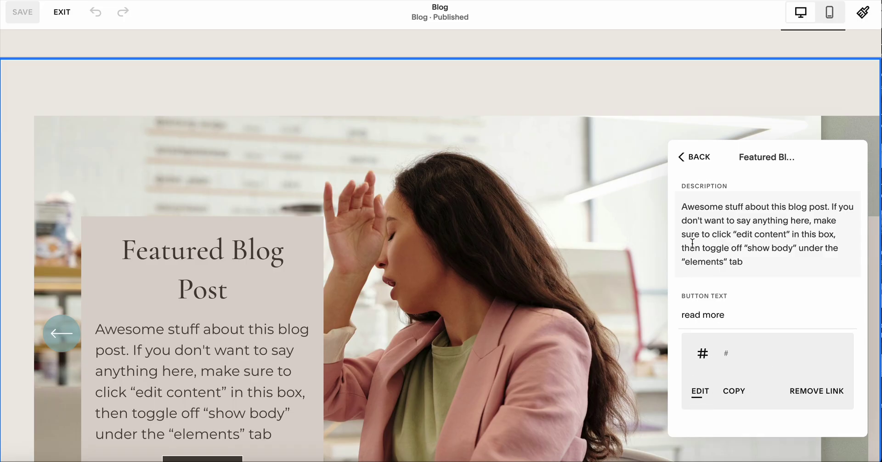
click(623, 198)
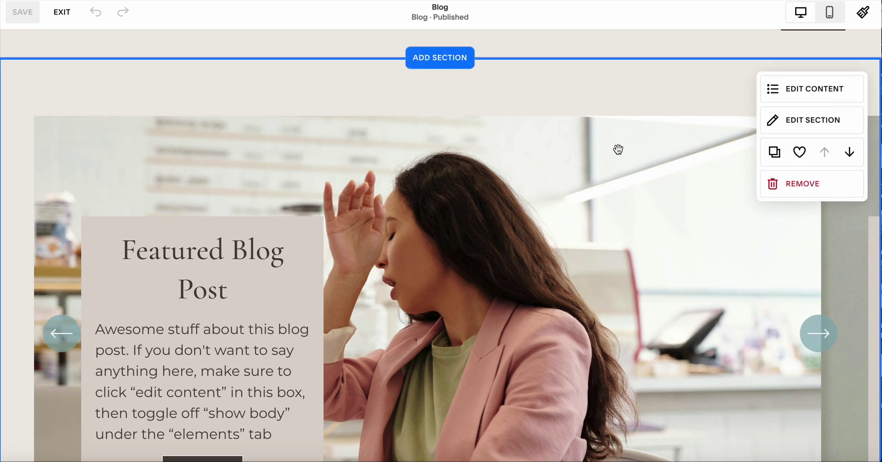
Step: Browse through the slides of the featured post slideshow
scroll(618, 149, down, 3)
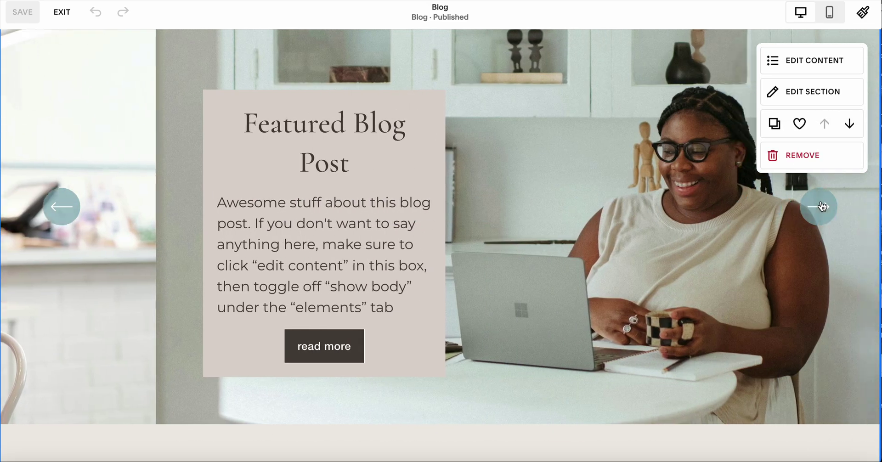
click(823, 207)
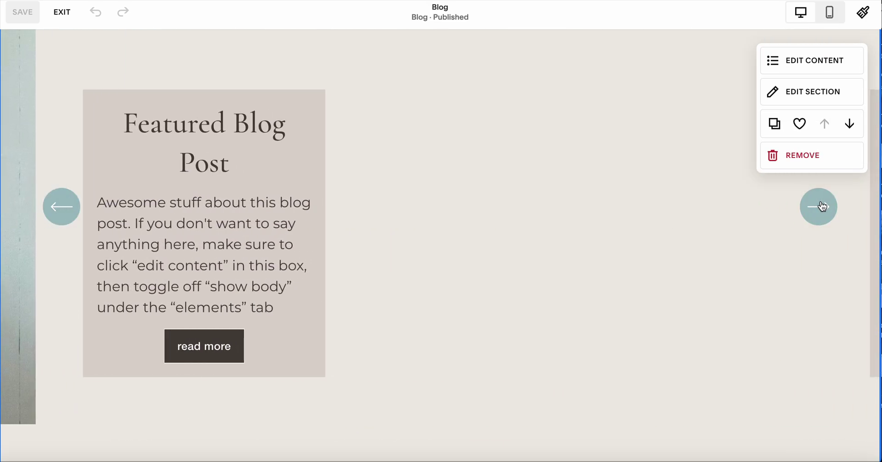
click(822, 206)
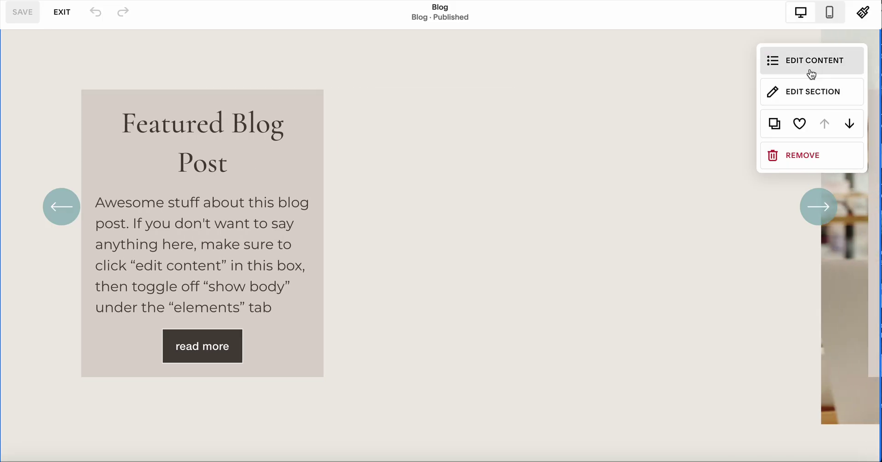
Step: Review the featured post slideshow's item list and its design options for layout width, padding, alignment and adjacent slides
click(811, 74)
click(754, 161)
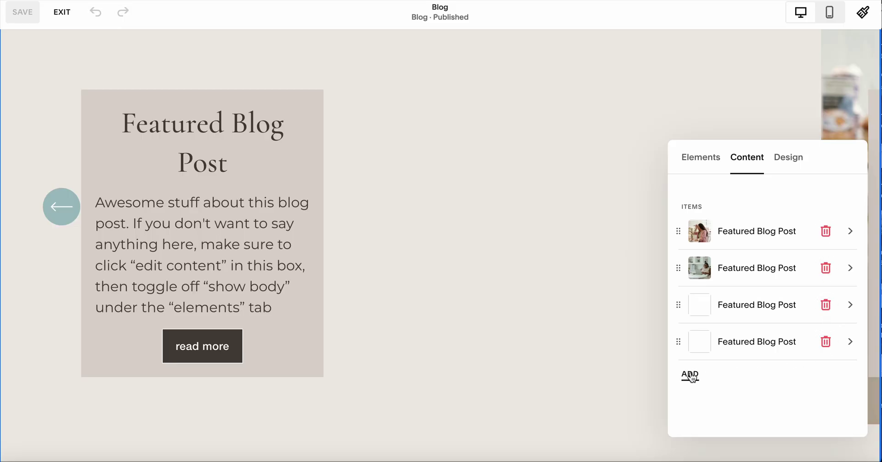
click(798, 163)
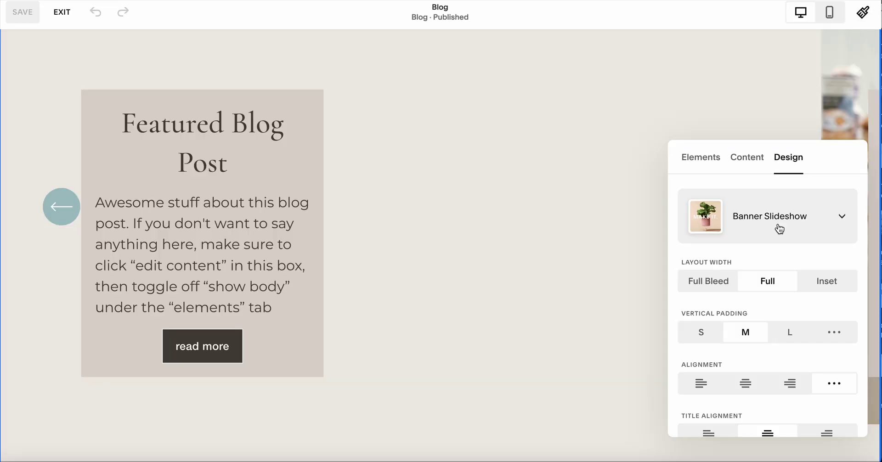
scroll(780, 229, down, 3)
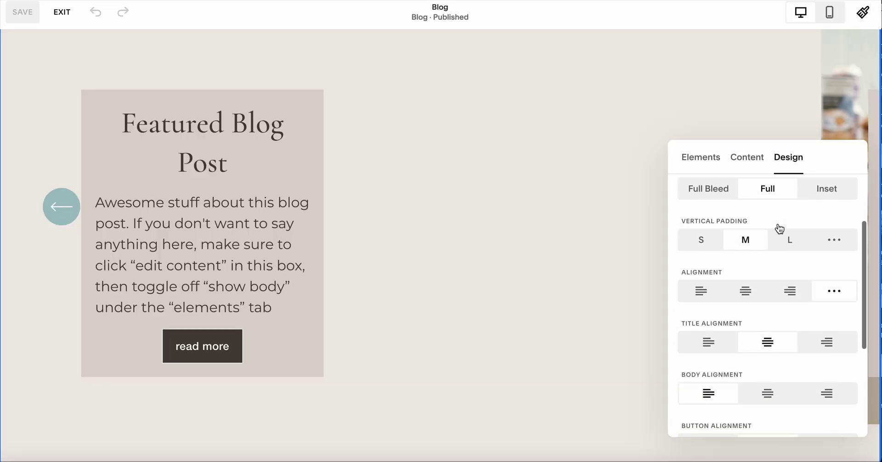
scroll(780, 228, up, 2)
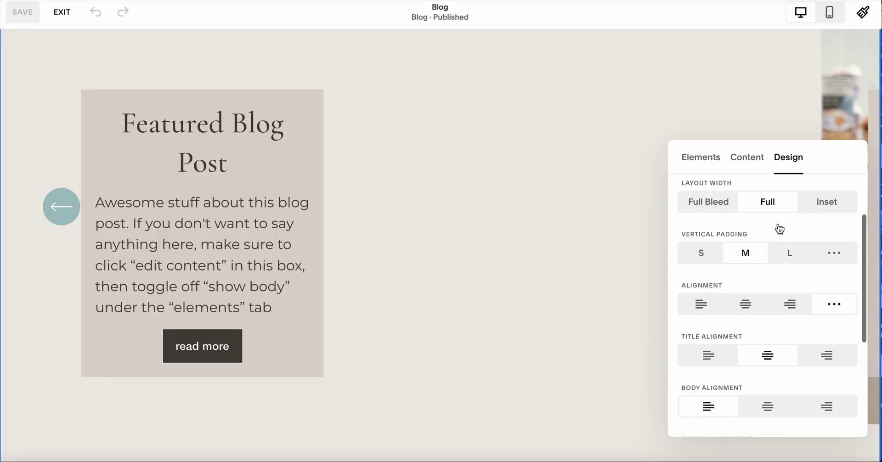
scroll(779, 228, down, 6)
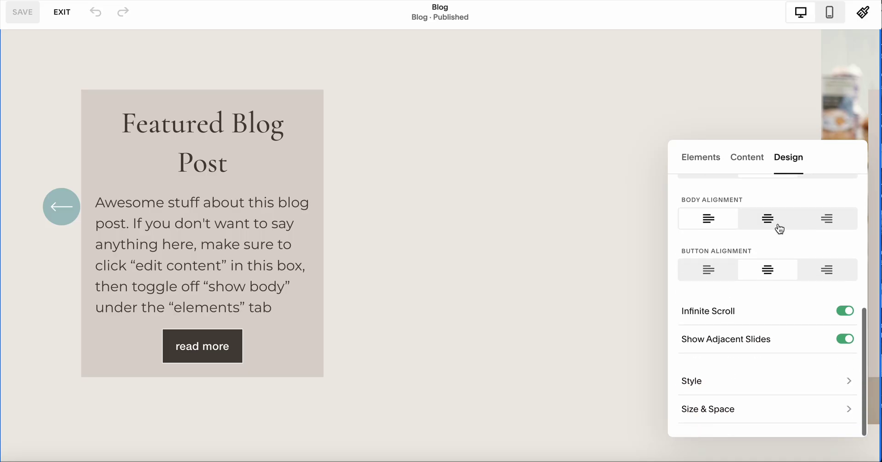
Step: Turn the slideshow's text card off and back on in its style settings
click(713, 384)
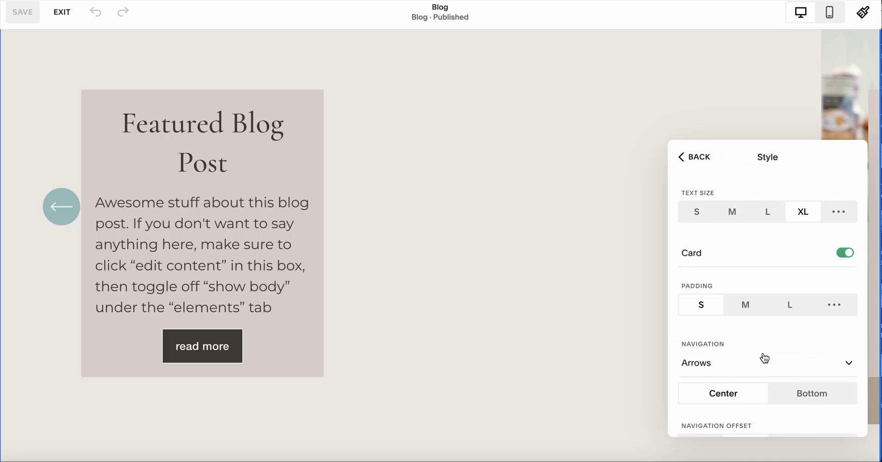
scroll(765, 358, down, 1)
scroll(765, 358, up, 1)
click(848, 259)
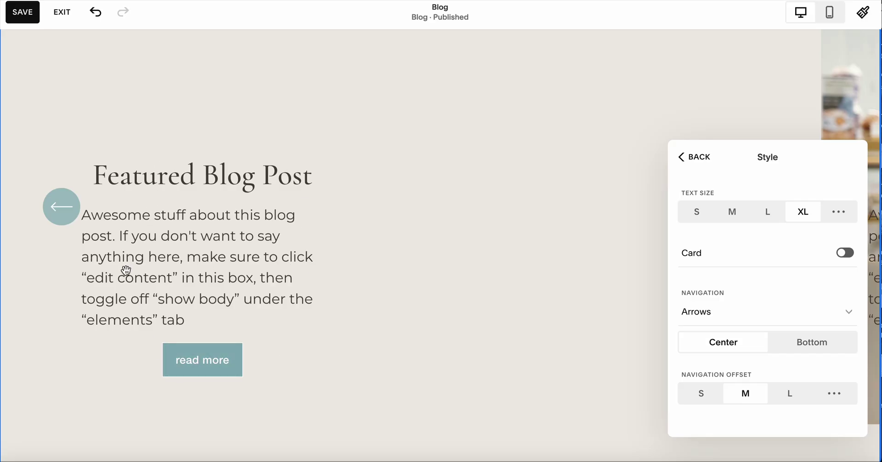
click(845, 260)
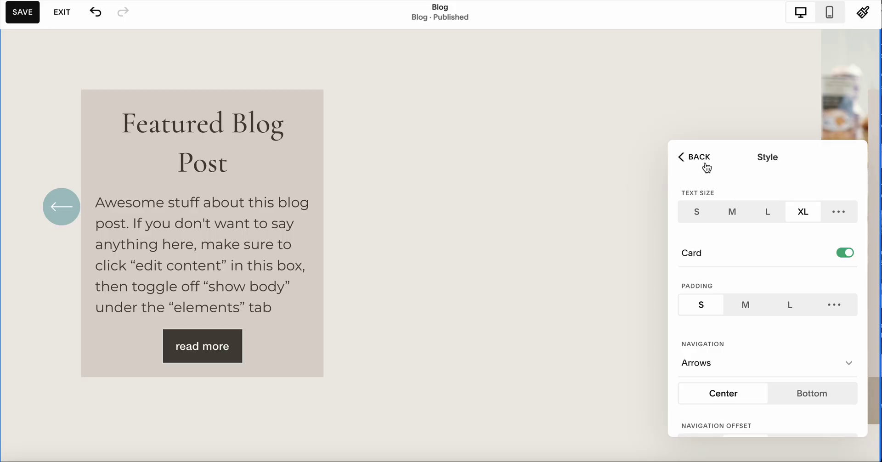
Step: Try the slideshow with navigation set to None, and restore it to Arrows
scroll(773, 305, down, 1)
click(749, 334)
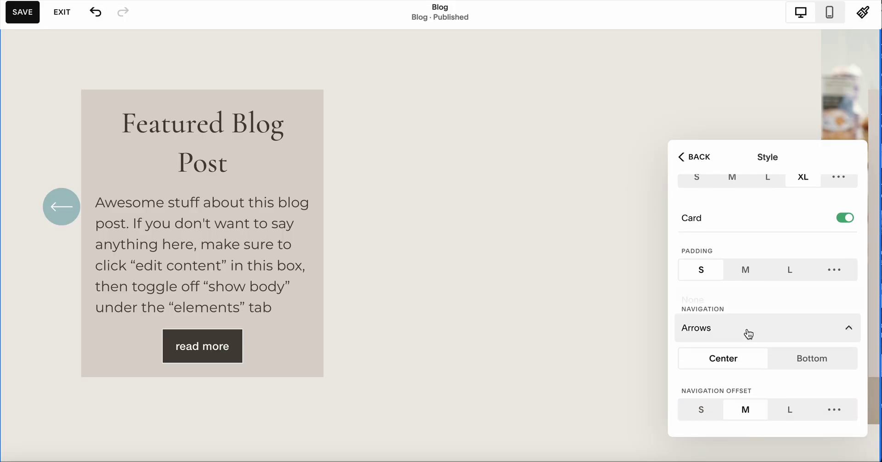
click(742, 307)
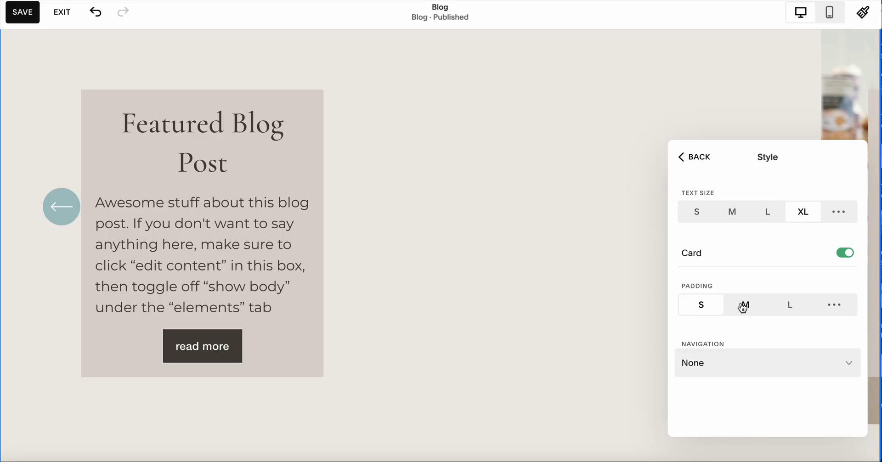
click(768, 364)
click(755, 392)
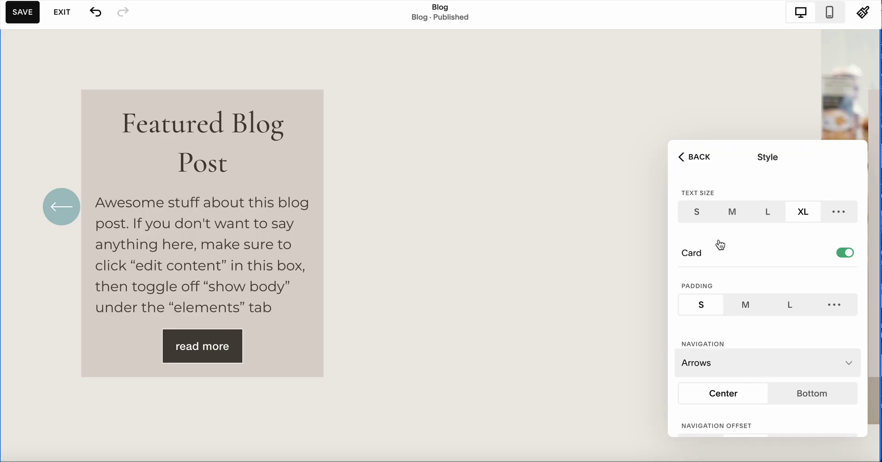
Step: Try the slideshow's arrow position at Bottom, return it to Center and leave the style settings
scroll(719, 239, down, 1)
click(815, 364)
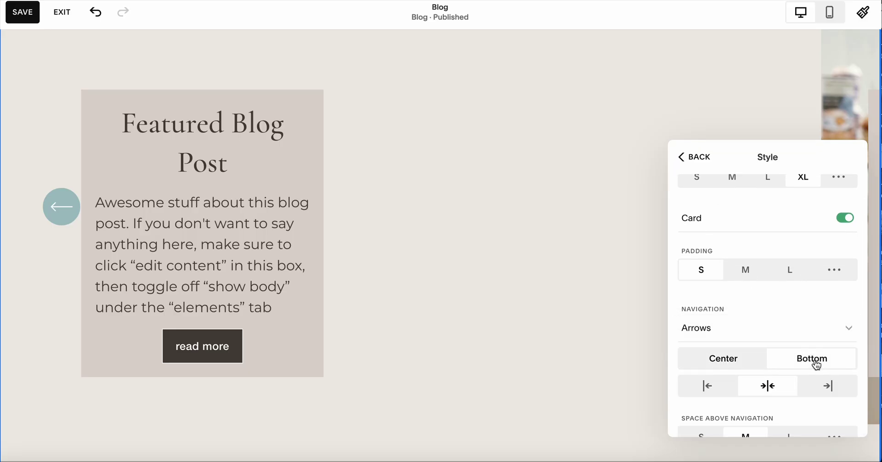
click(745, 364)
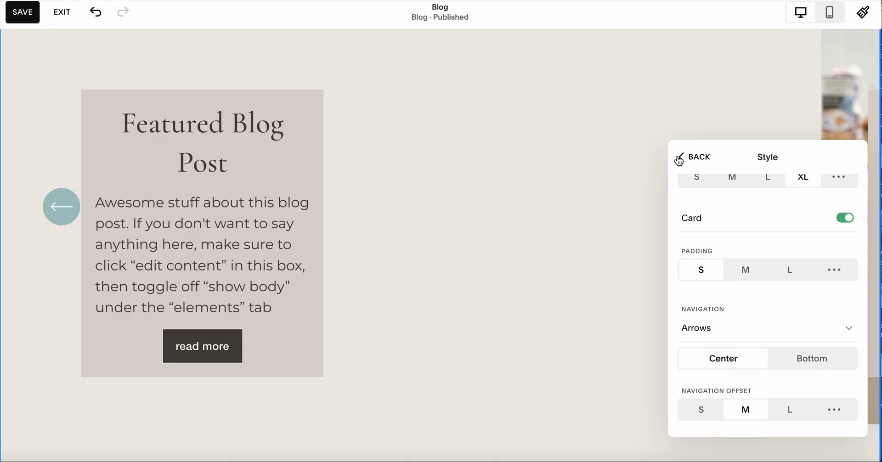
click(693, 159)
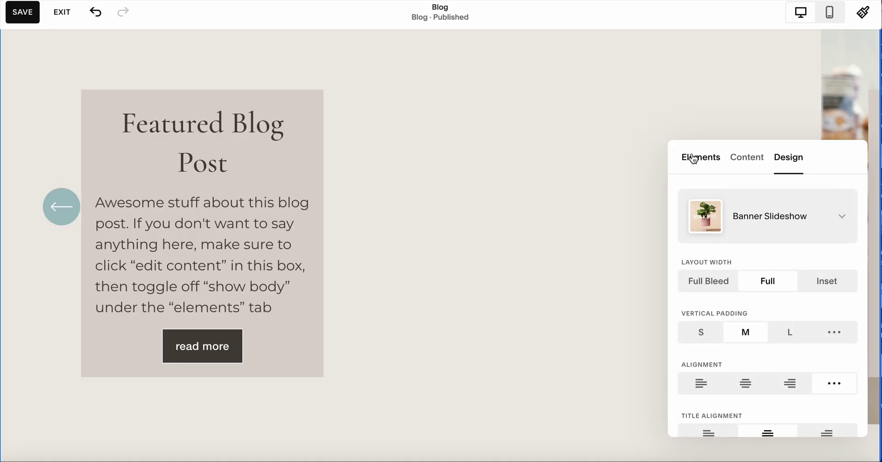
Step: Delete the first Featured Blog Post item's description, undo the deletion and close the slideshow's content settings
click(749, 161)
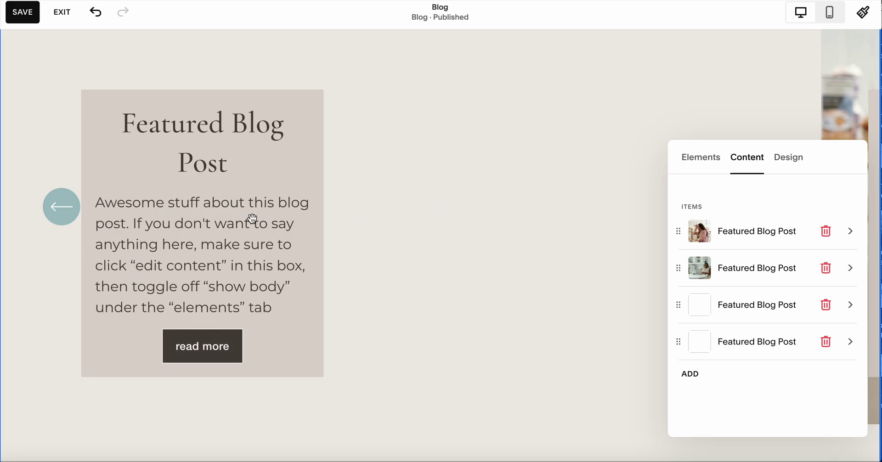
click(793, 240)
scroll(743, 337, down, 3)
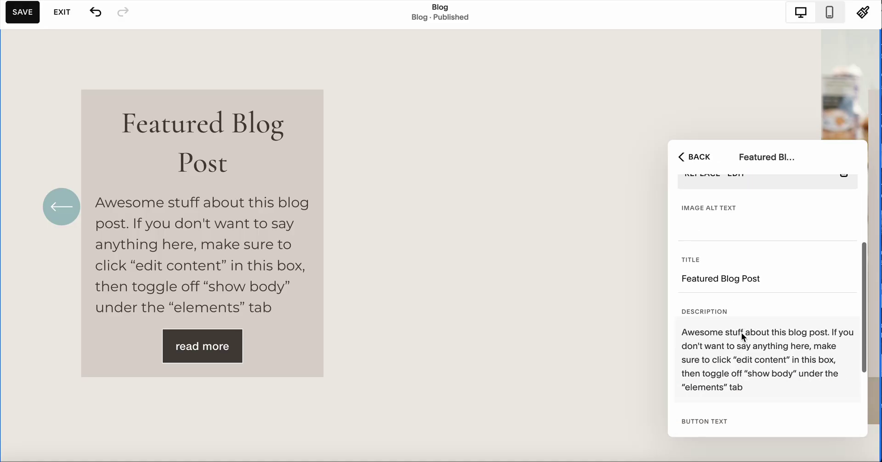
drag(760, 392, 680, 331)
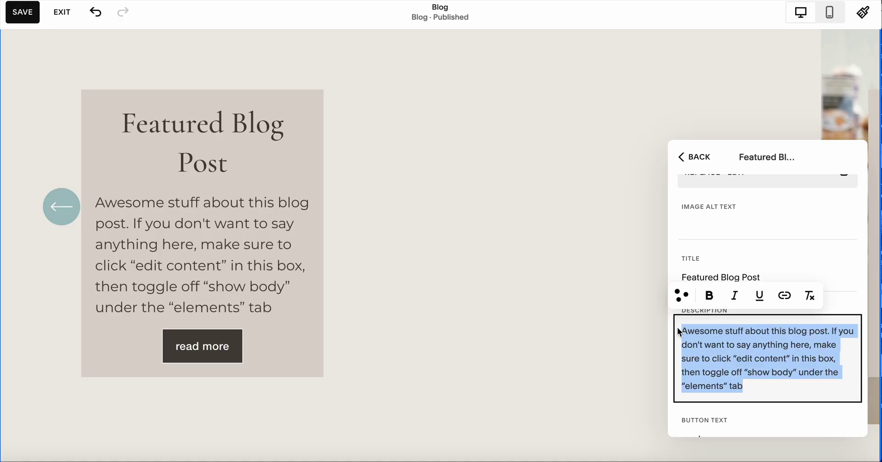
key(BackSpace)
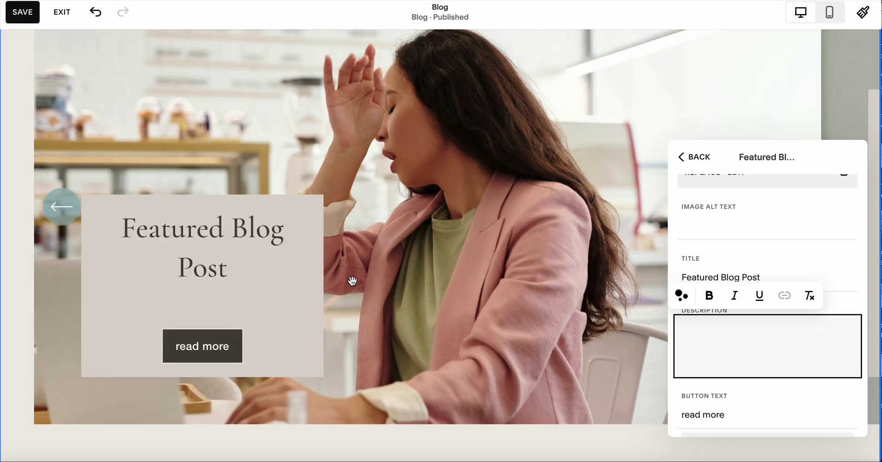
click(95, 12)
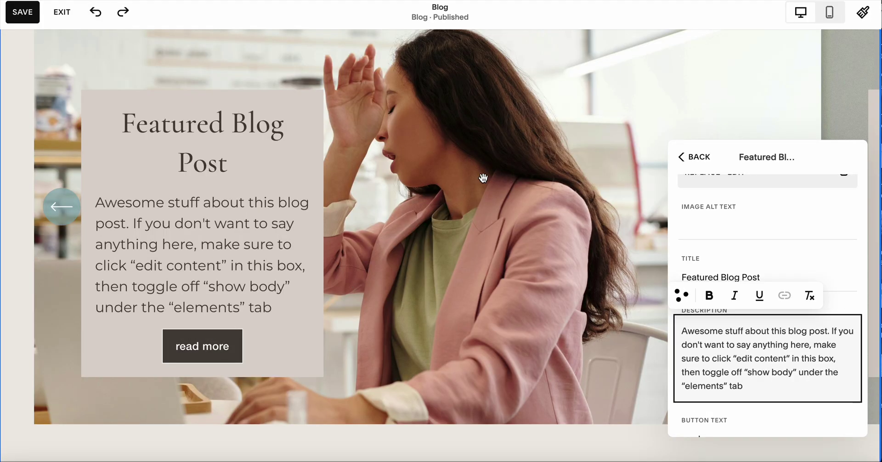
click(467, 191)
Step: Change the text of the Category 1 button below the slideshow to "1"
scroll(467, 191, down, 5)
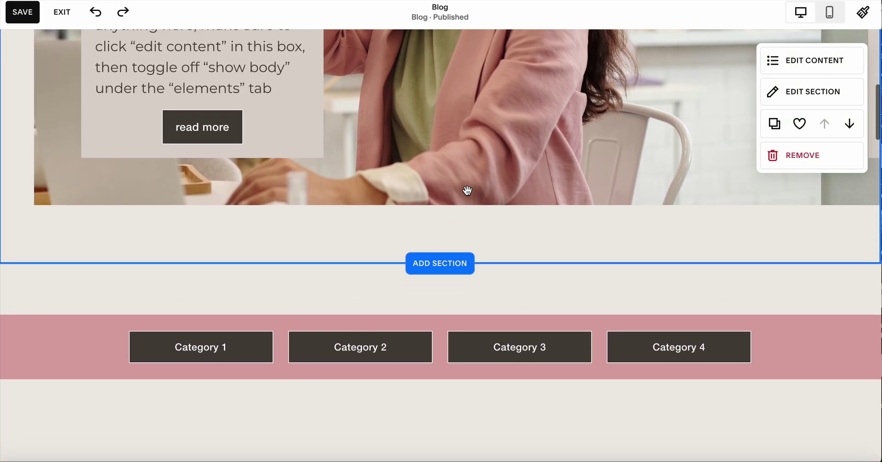
scroll(467, 191, down, 4)
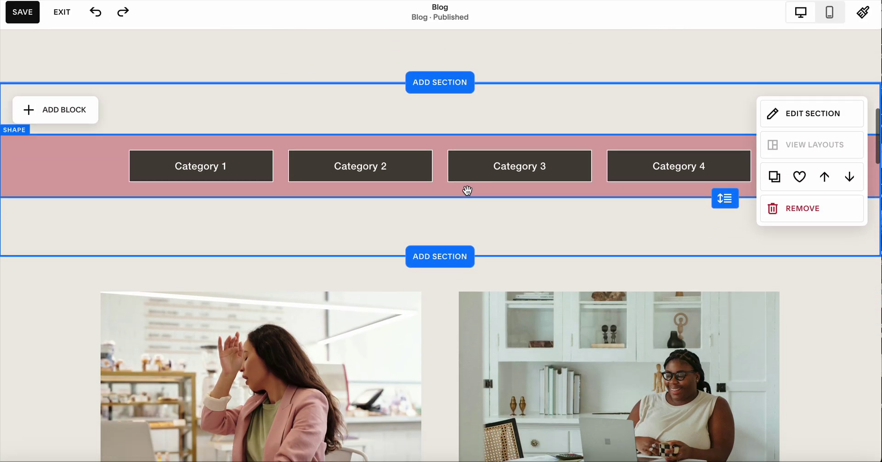
scroll(467, 190, down, 10)
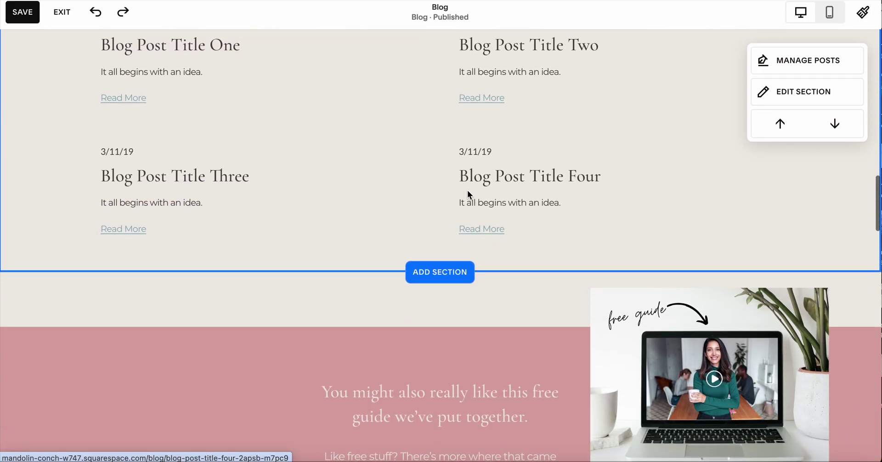
scroll(467, 191, down, 3)
scroll(467, 191, up, 13)
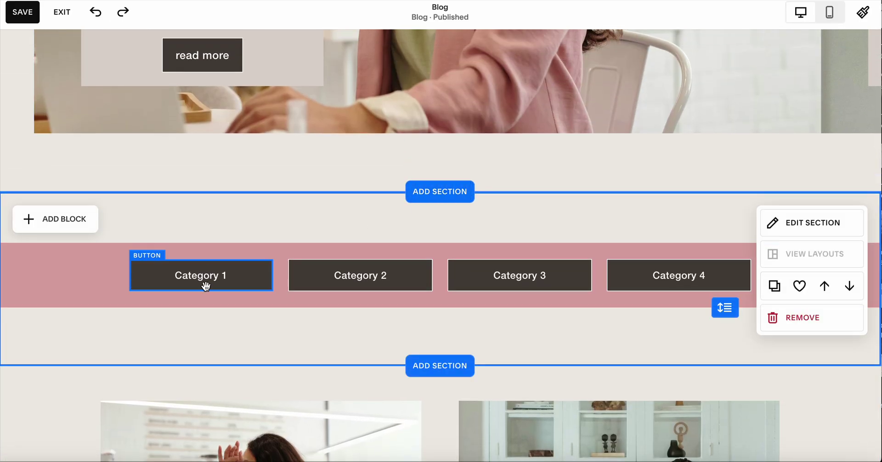
click(205, 285)
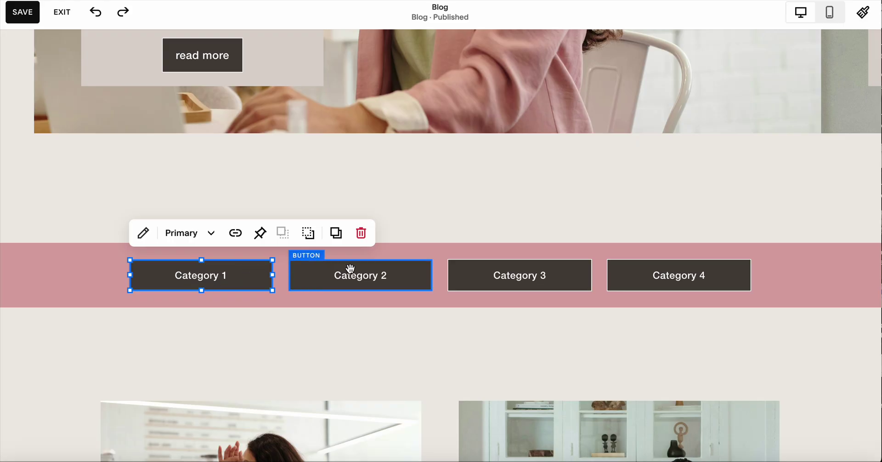
double_click(209, 278)
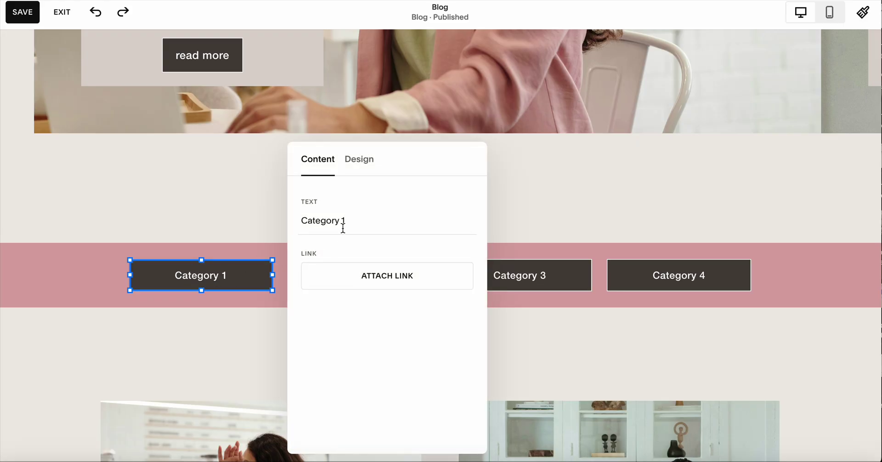
click(356, 221)
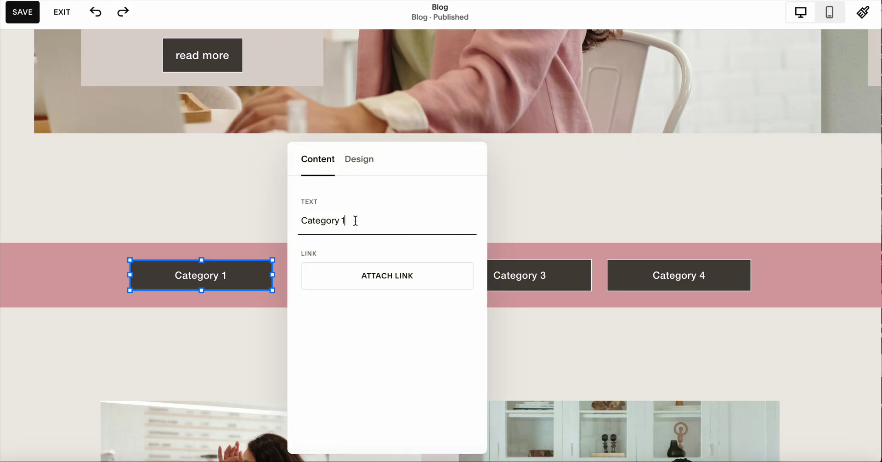
double_click(331, 220)
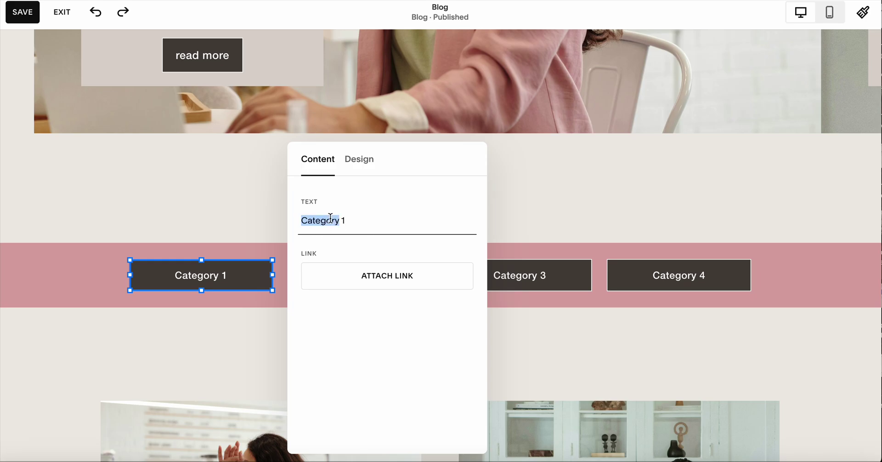
key(BackSpace)
click(218, 221)
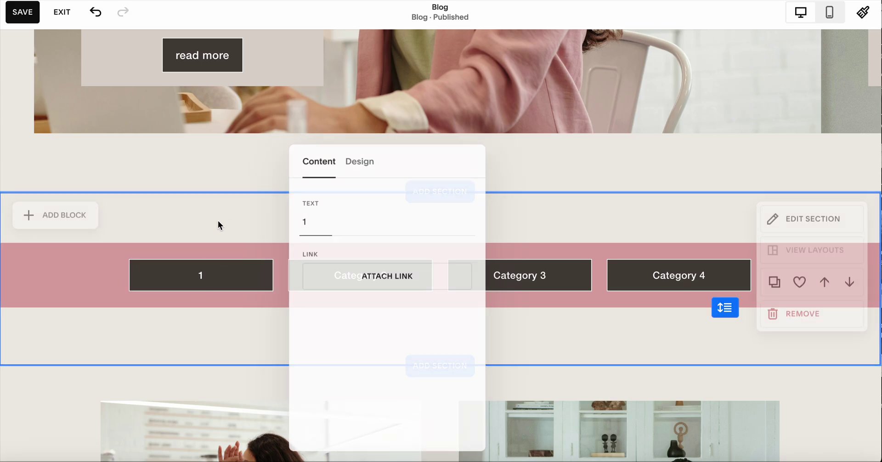
Step: Try adjusting the first category button's top edge, and undo back to its original text
click(204, 271)
drag(202, 258, 205, 265)
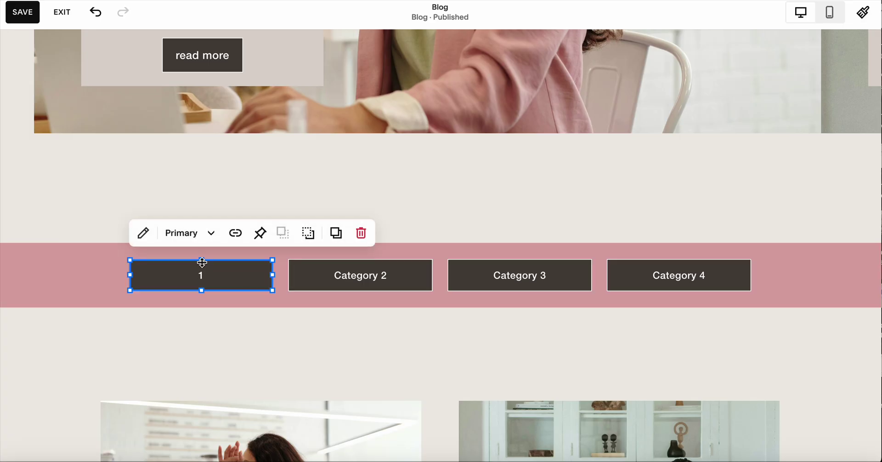
click(98, 16)
click(98, 16)
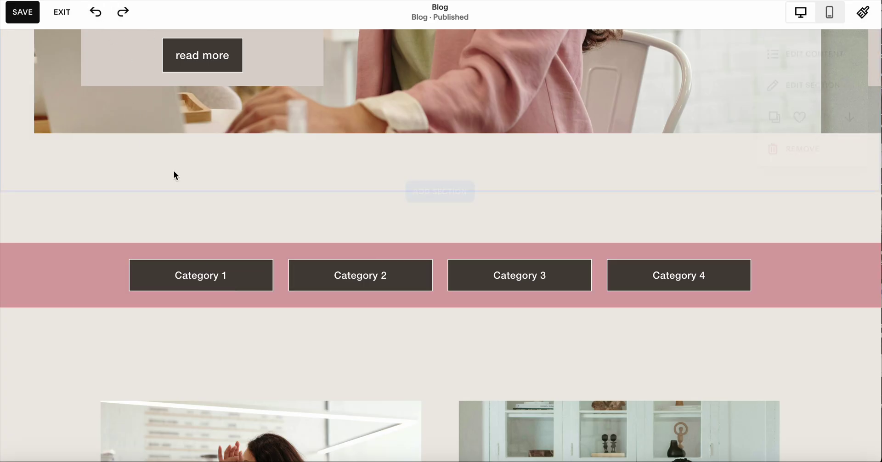
Step: Open the Category 1 button's link settings to check the URL field, and close them without adding a link
click(215, 274)
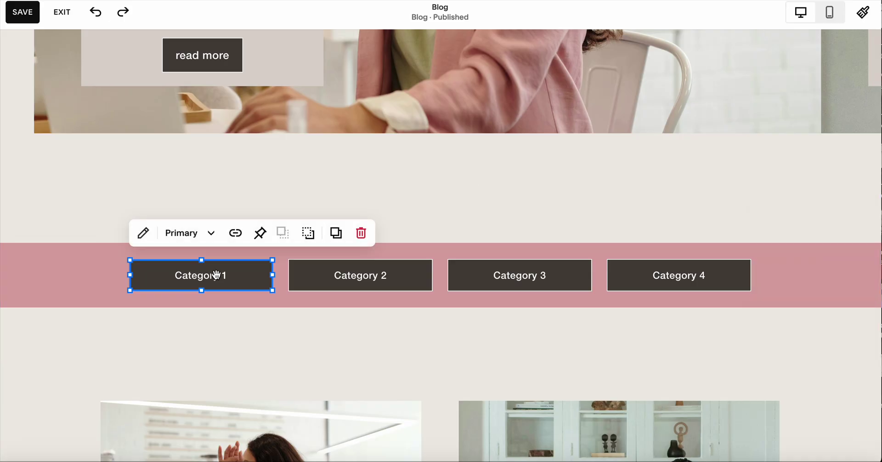
click(236, 236)
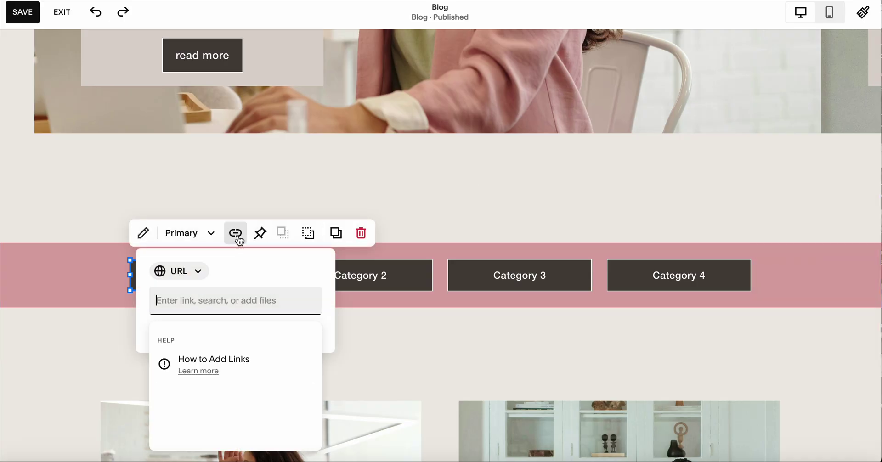
click(253, 277)
click(436, 338)
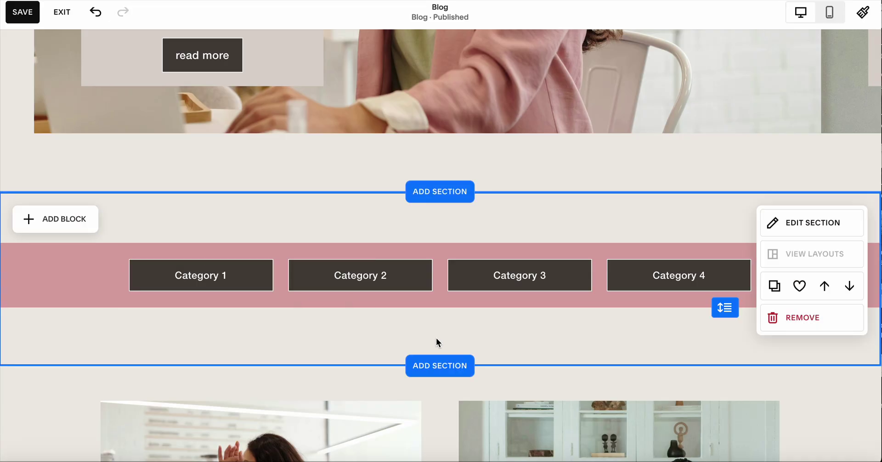
Step: Try entering /blog as the Category 1 button's link, then clear the field and close the link settings
scroll(436, 339, down, 3)
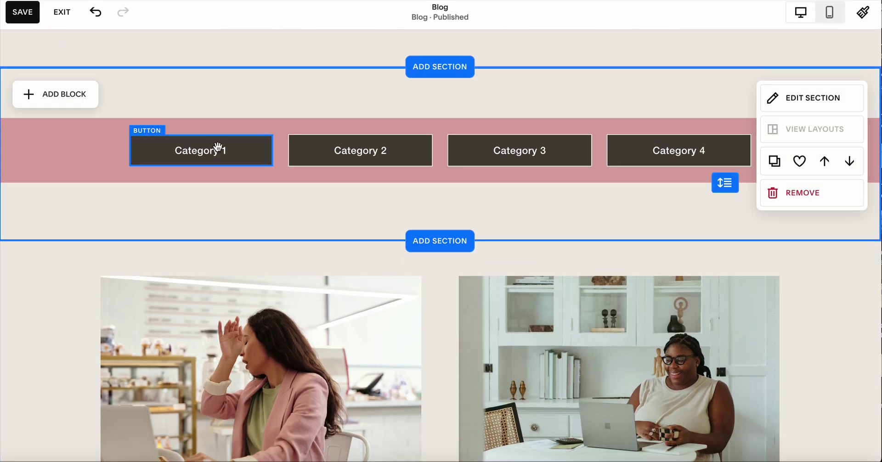
click(218, 148)
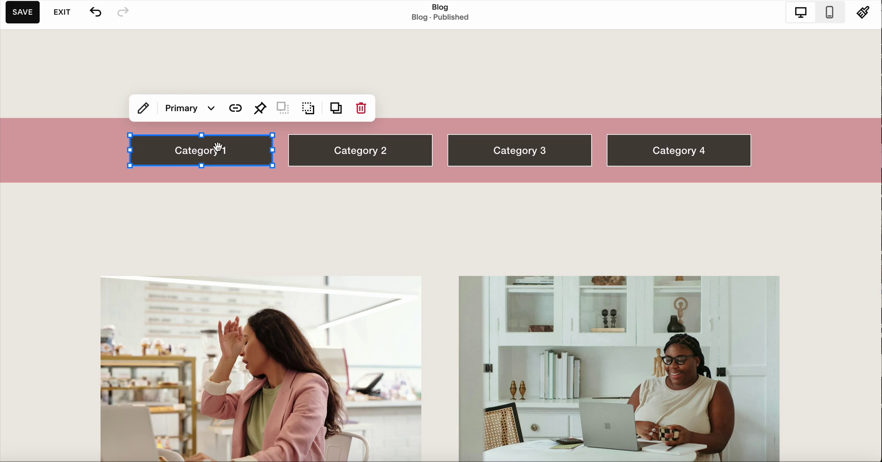
click(236, 111)
click(224, 170)
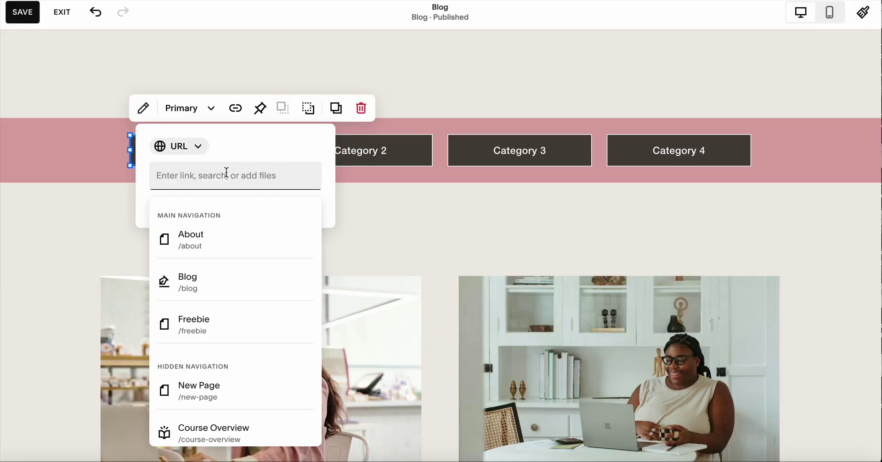
text(/blog)
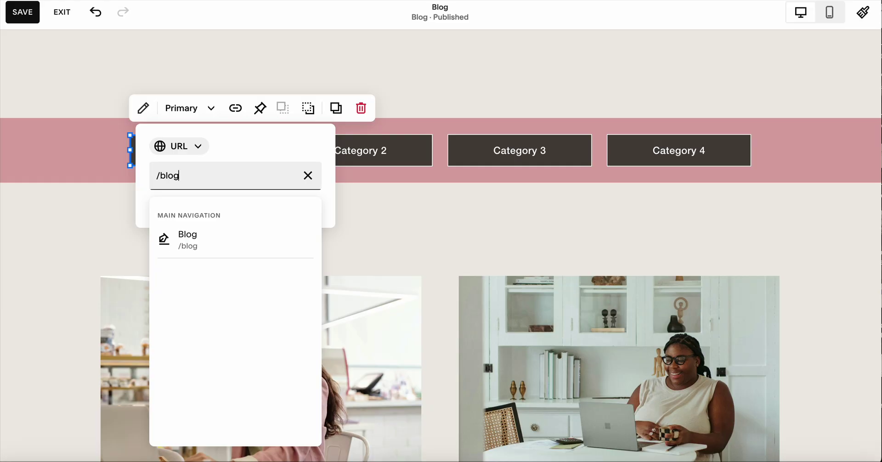
key(BackSpace)
key(BackSpace)
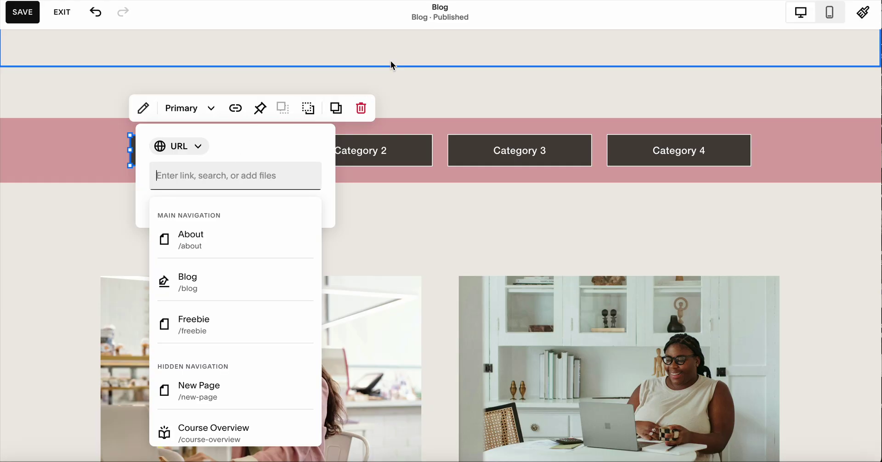
click(391, 65)
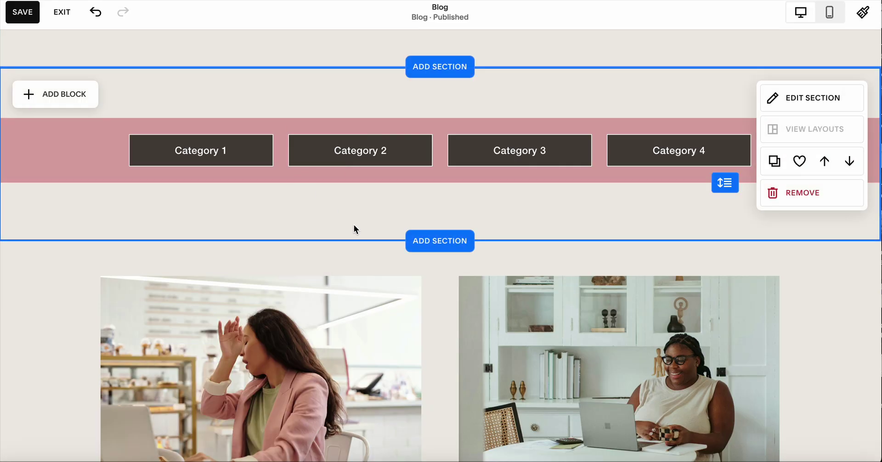
Step: Review the Blog page's post list, free guide sign-up and about sections, then save the page and exit editing
scroll(386, 205, down, 7)
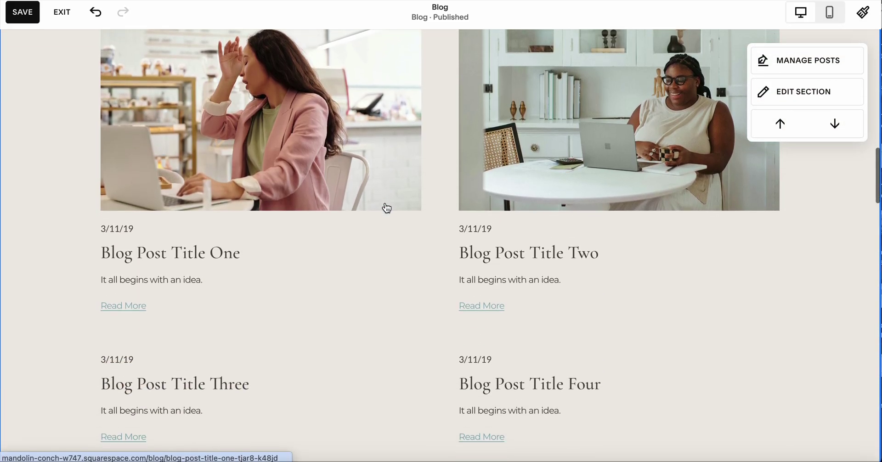
scroll(385, 203, down, 8)
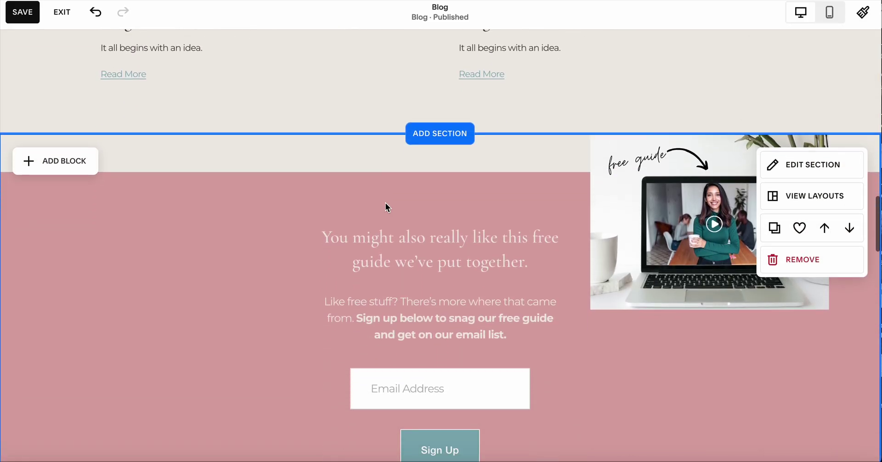
scroll(385, 202, down, 3)
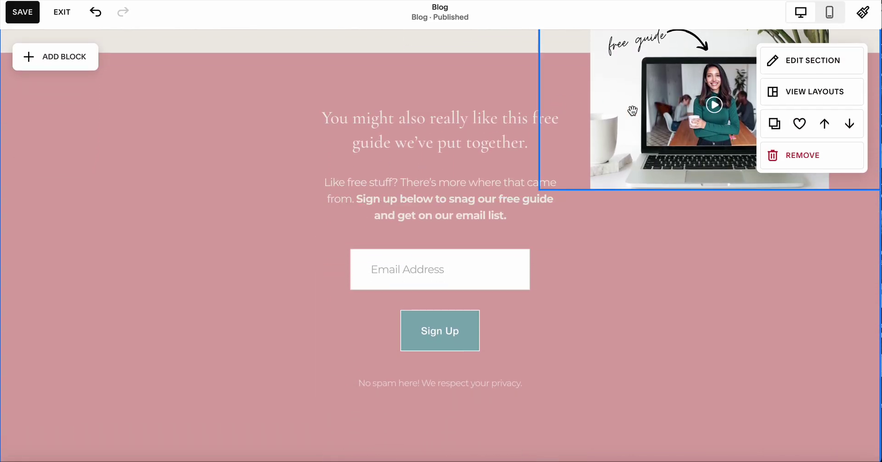
scroll(630, 112, down, 12)
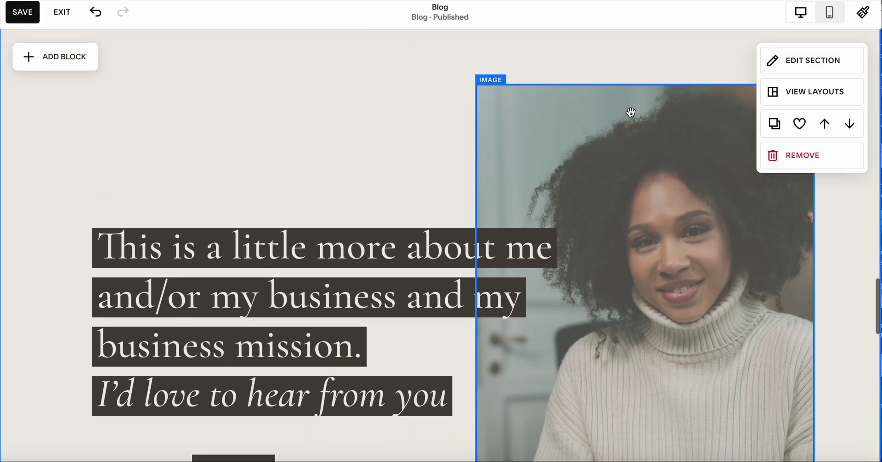
scroll(631, 112, down, 5)
scroll(630, 113, up, 20)
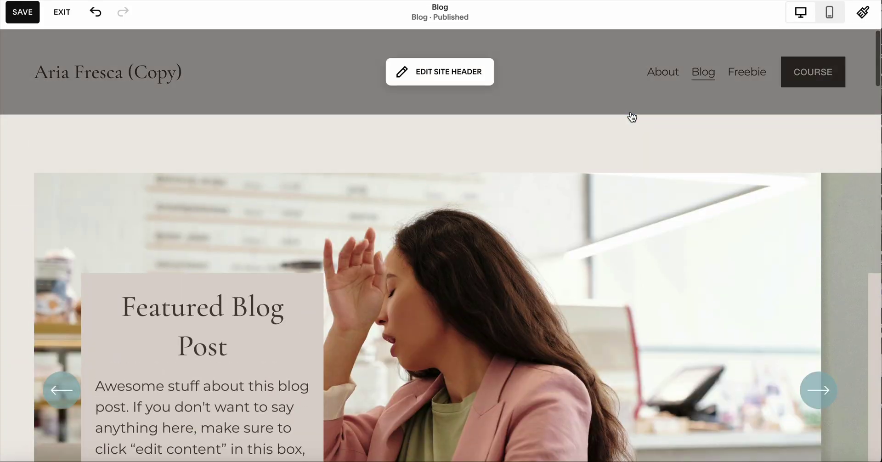
click(21, 12)
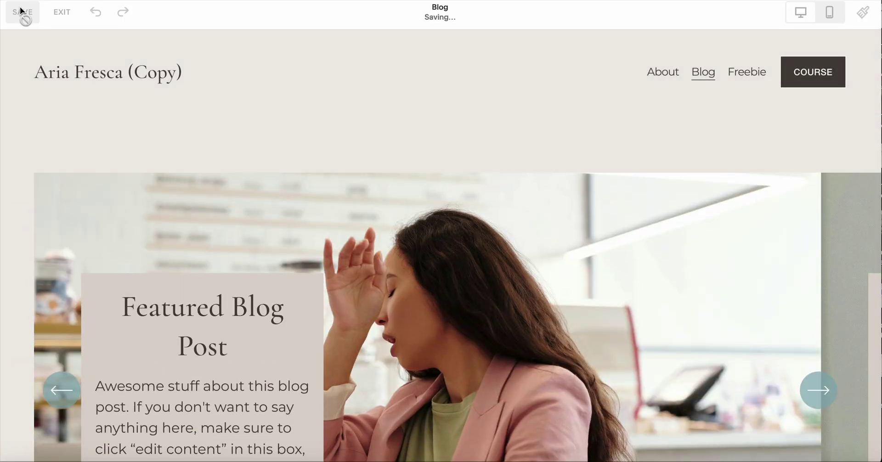
click(62, 11)
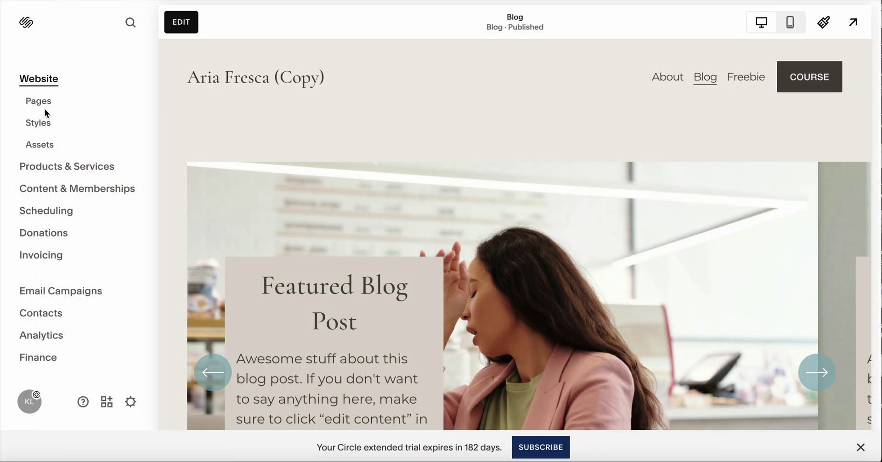
Step: Open the Blog page's list of posts and look through the content of Blog Post Title One
click(45, 107)
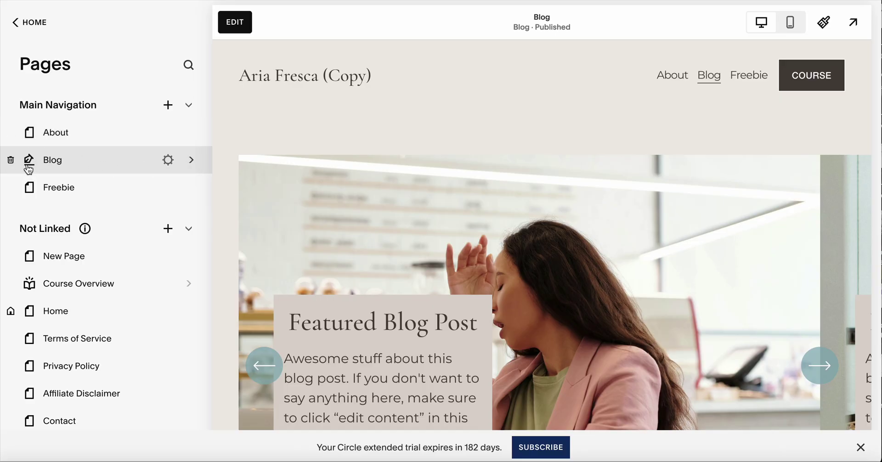
click(194, 164)
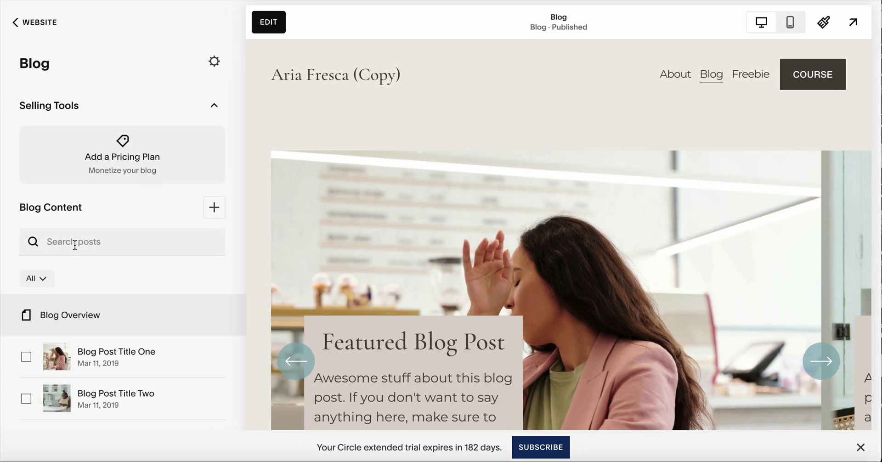
scroll(75, 248, down, 3)
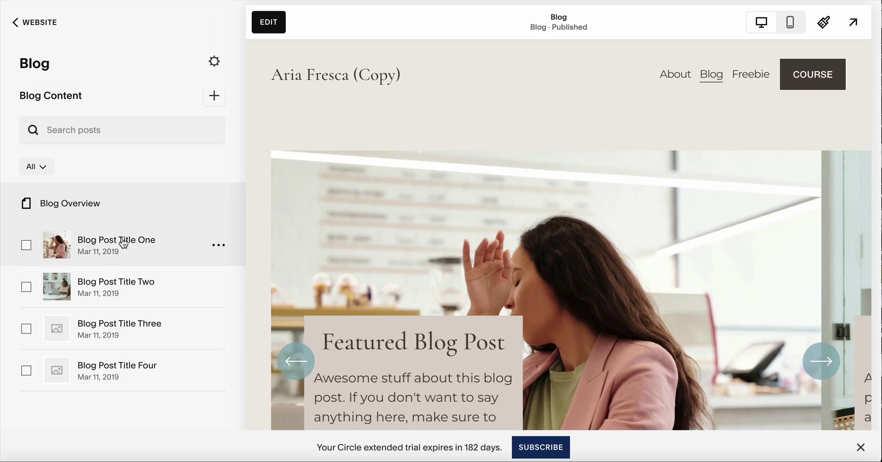
click(143, 244)
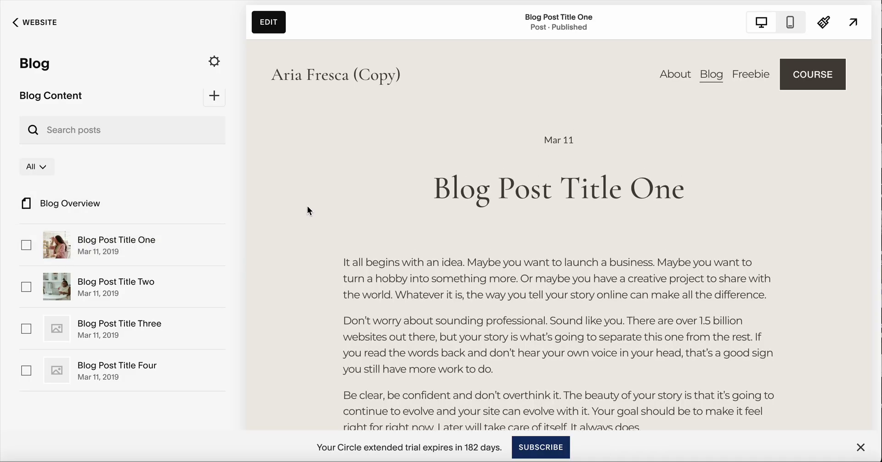
scroll(525, 247, down, 6)
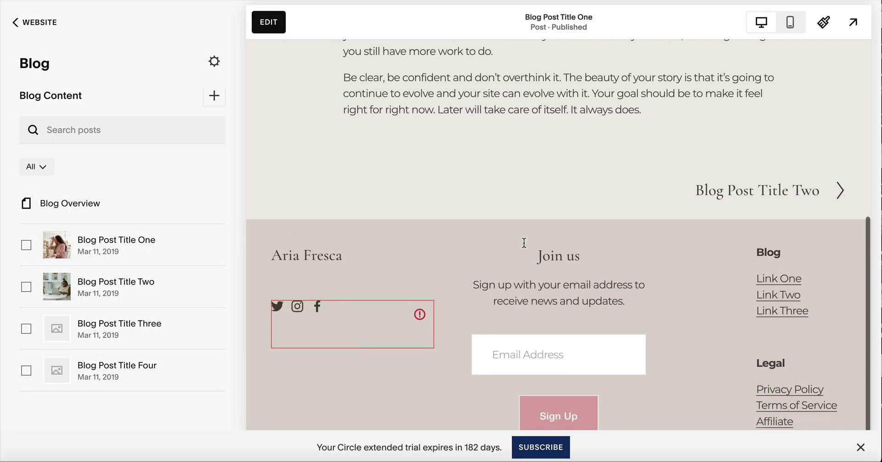
scroll(525, 247, up, 5)
scroll(525, 246, up, 2)
scroll(524, 246, down, 5)
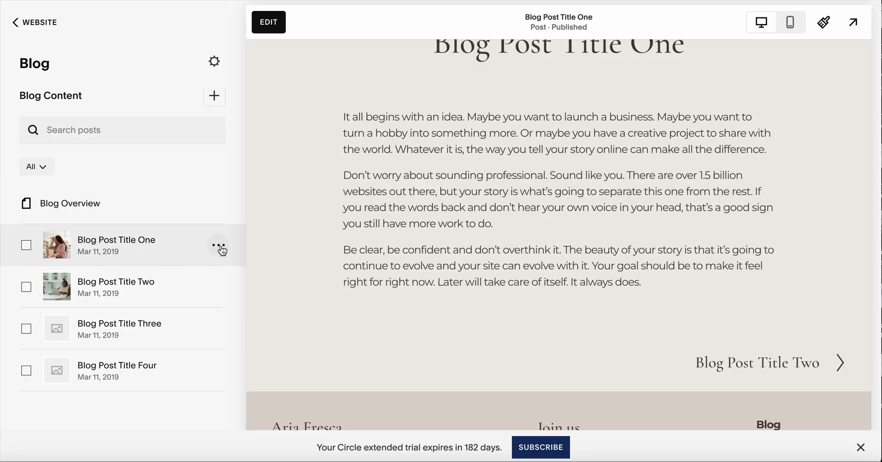
Step: Open Blog Post Title One's settings and examine its featured image, excerpt and post URL
click(219, 246)
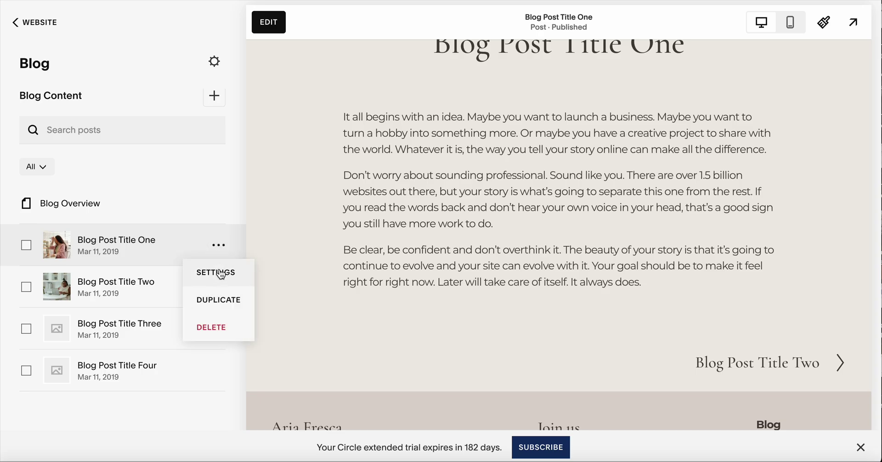
click(221, 273)
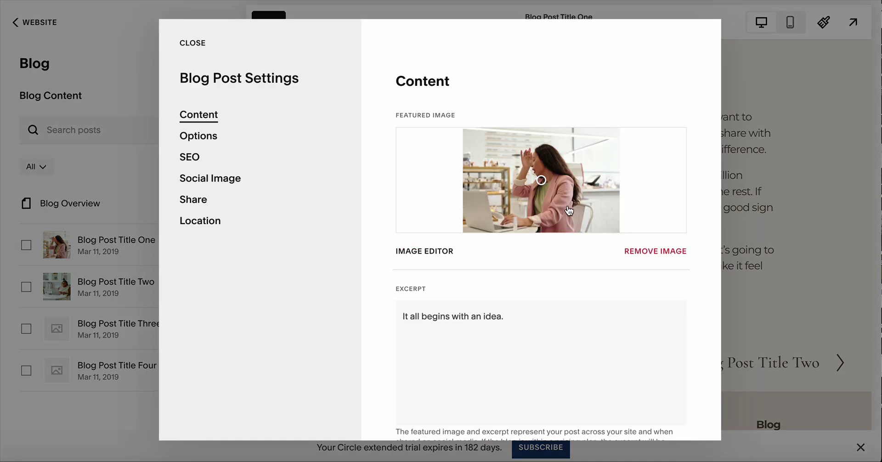
scroll(569, 210, down, 3)
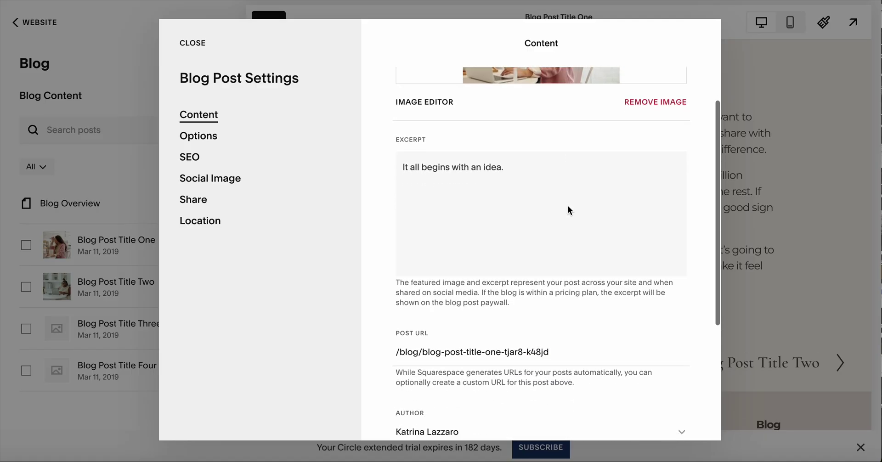
scroll(569, 211, down, 1)
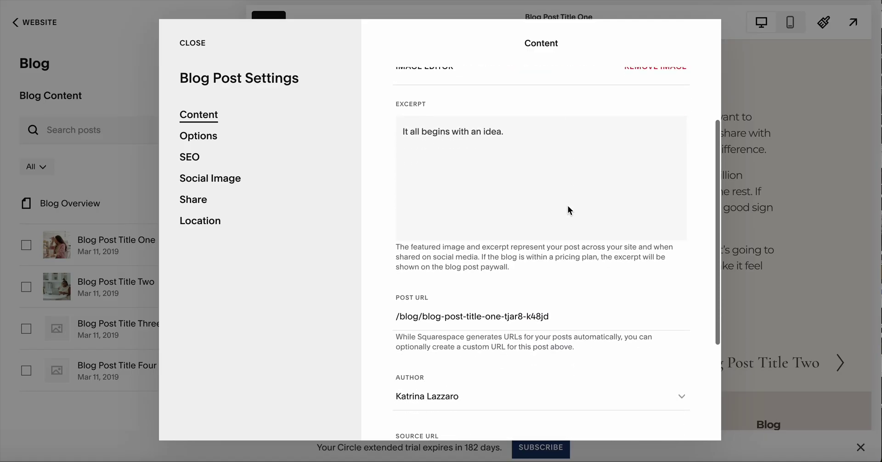
click(560, 315)
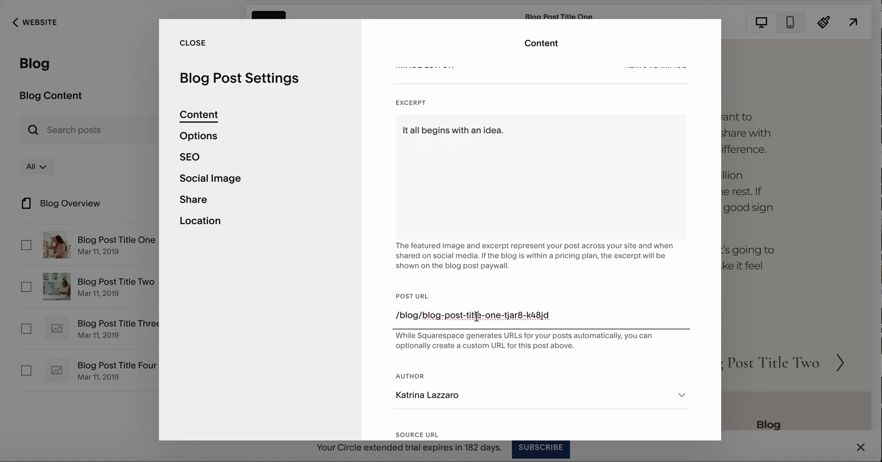
shift+click(436, 317)
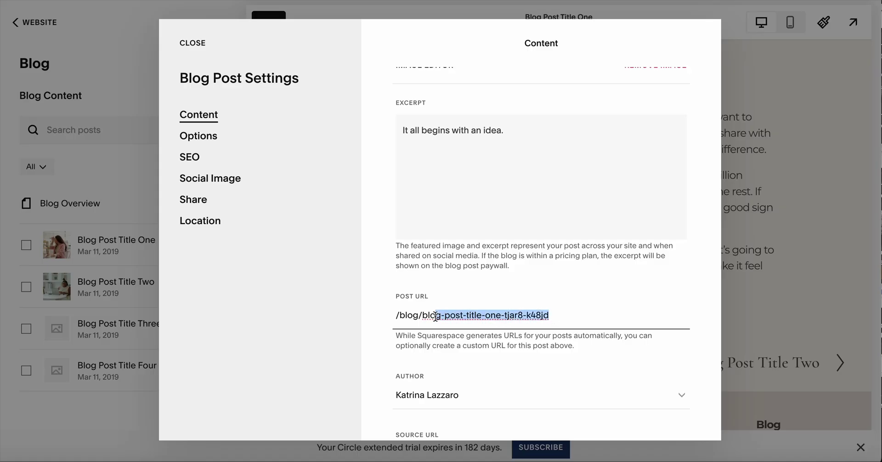
click(563, 316)
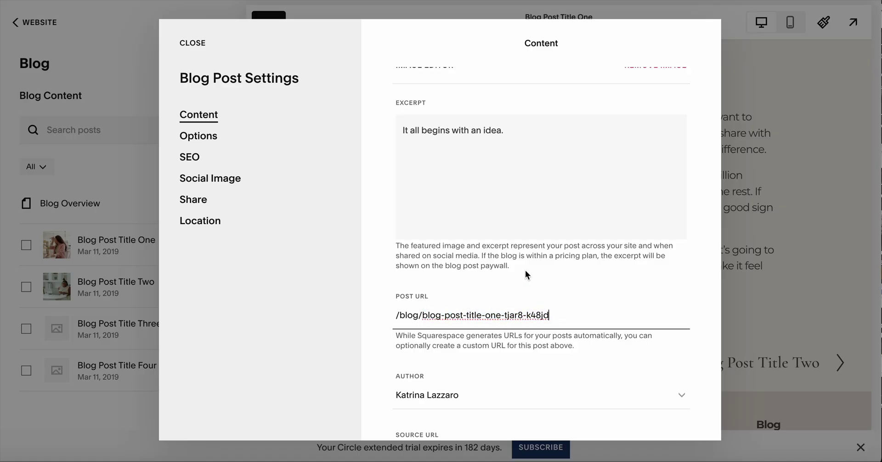
scroll(525, 270, up, 1)
scroll(526, 271, down, 2)
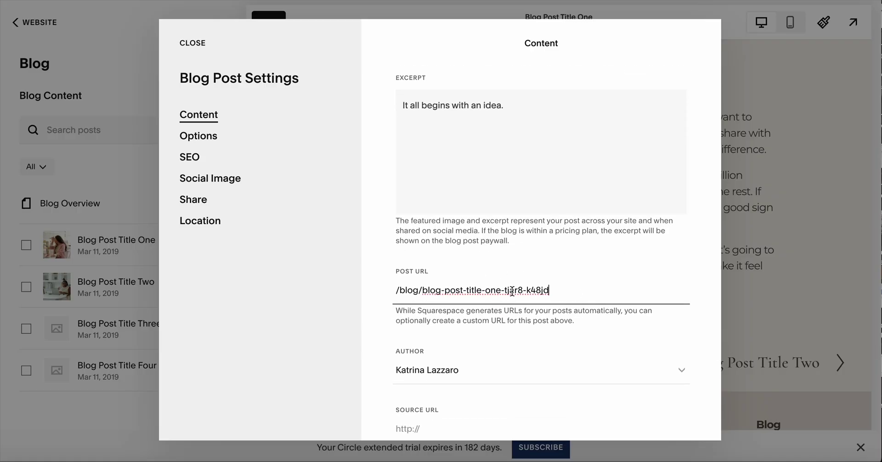
scroll(552, 254, up, 5)
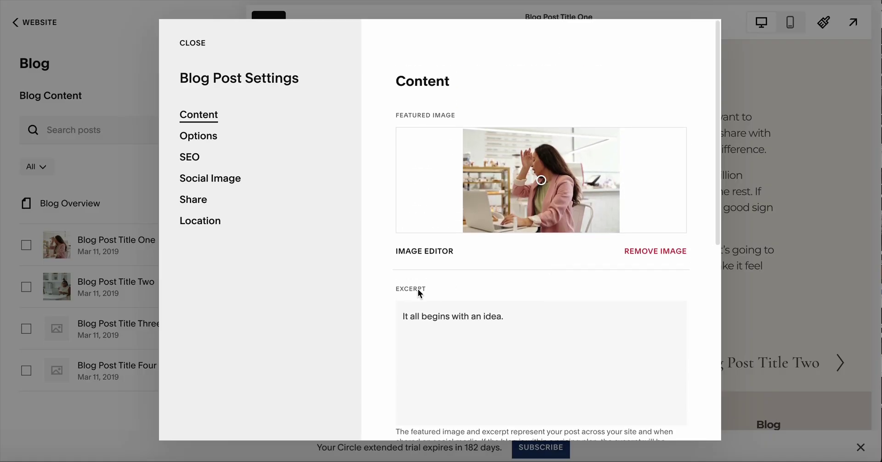
Step: Add a "blogging" category in Blog Post Title One's options and save the post settings
click(206, 136)
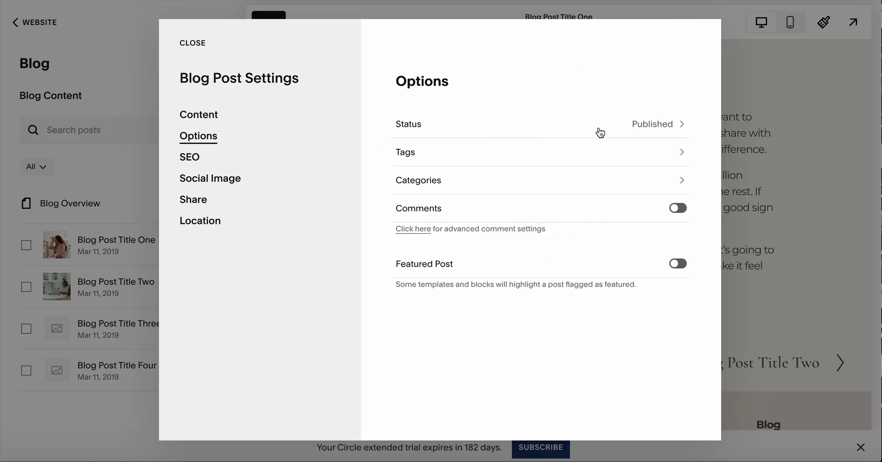
click(635, 184)
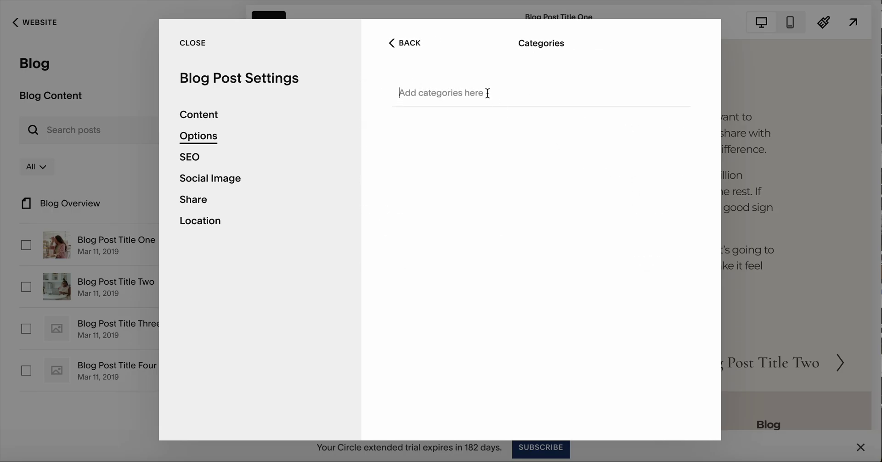
text(blogging)
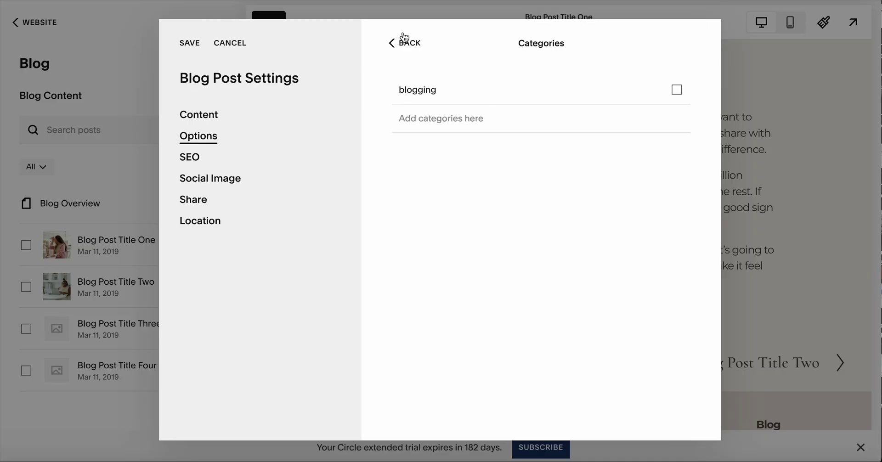
click(190, 46)
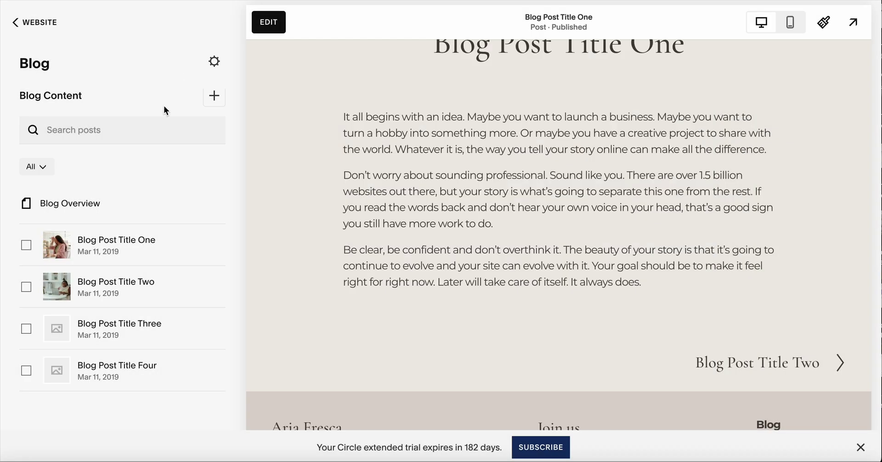
Step: Open Blog Post Title Two's settings and add the existing "blogging" category in its options
click(219, 289)
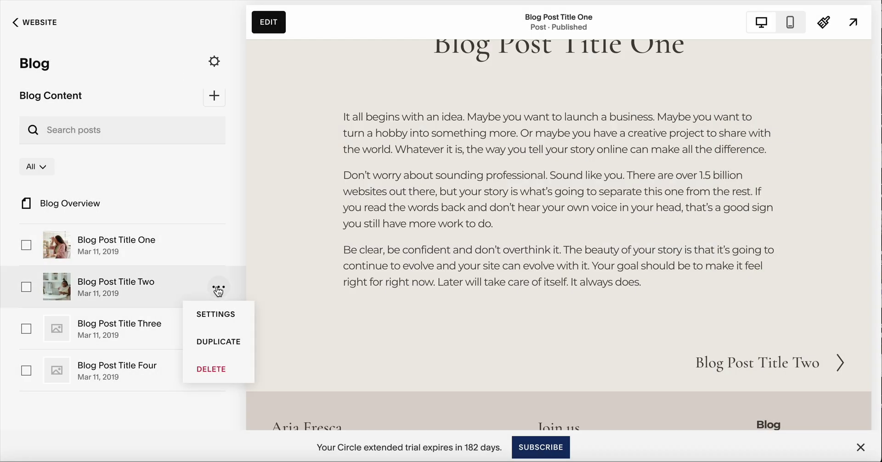
click(220, 319)
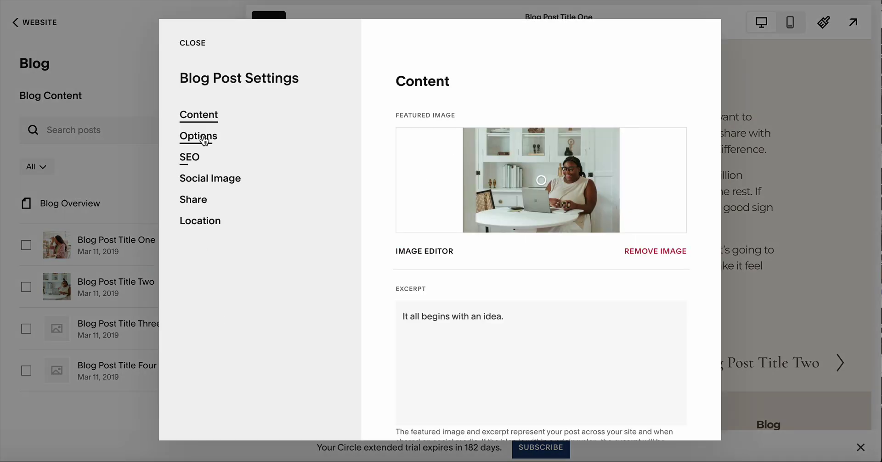
click(204, 140)
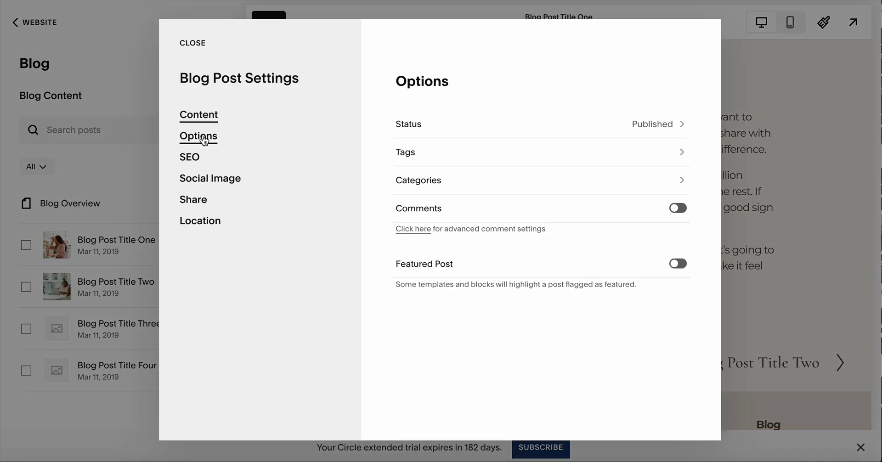
click(482, 181)
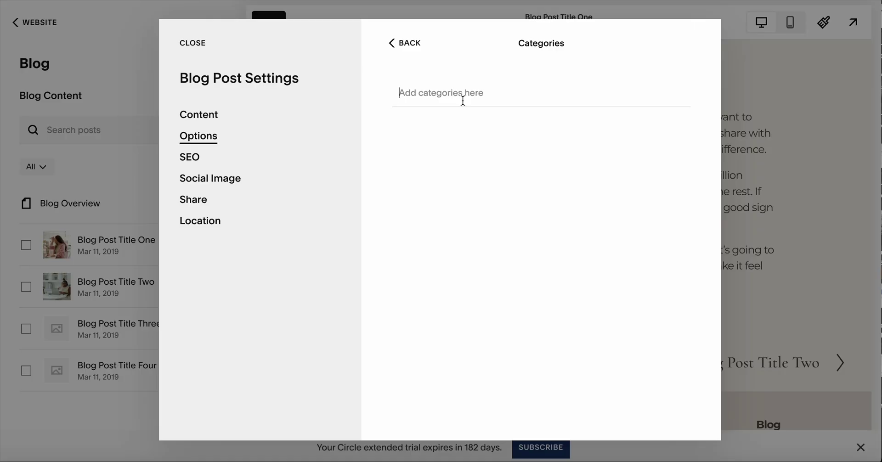
text(b)
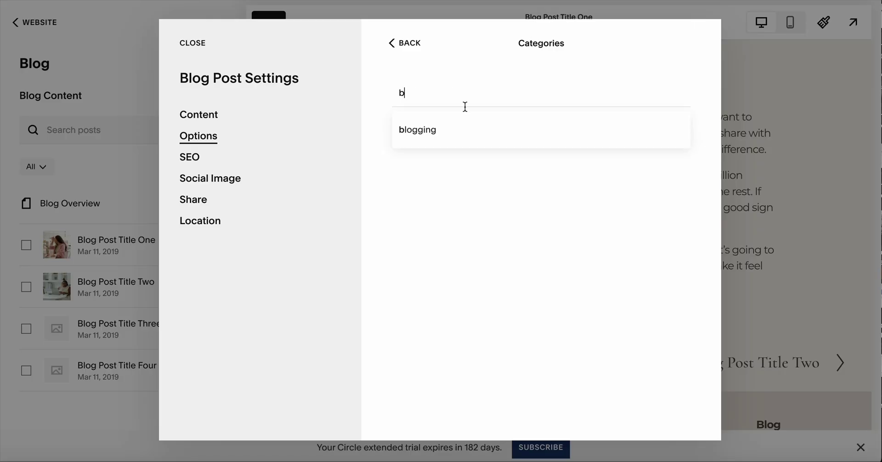
click(460, 128)
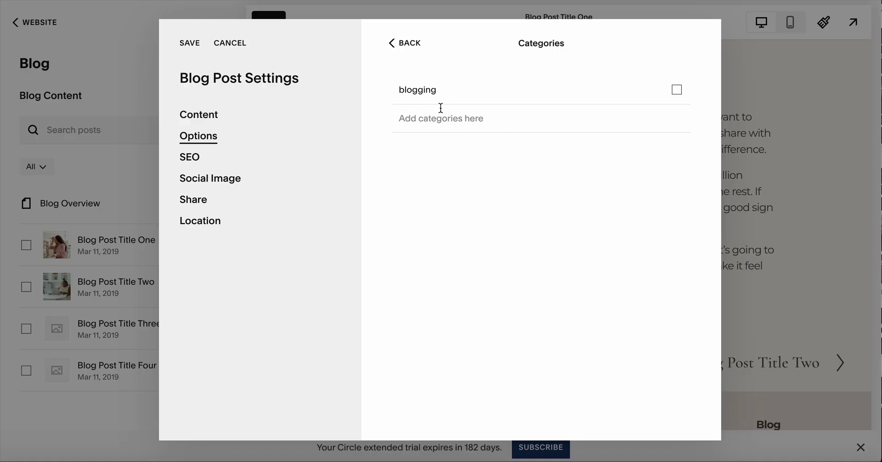
Step: Add a new "more" category to Blog Post Title Two and return to the post options
click(677, 91)
click(459, 121)
text(more)
key(Return)
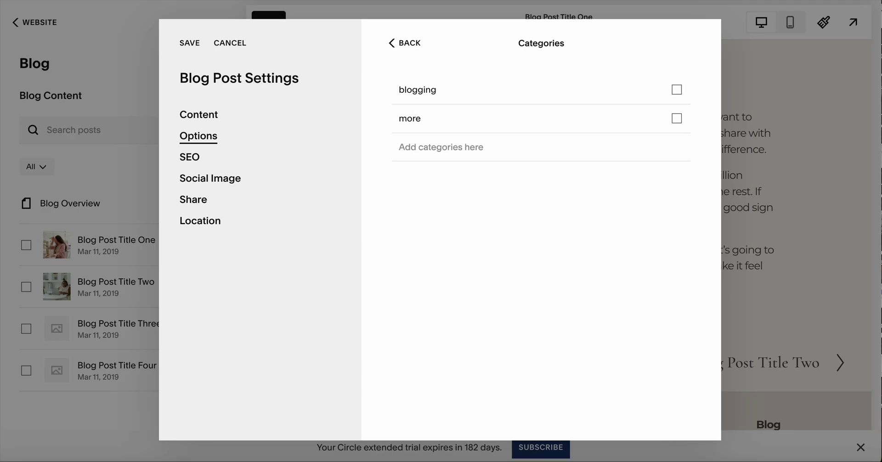
click(677, 92)
click(676, 118)
click(391, 42)
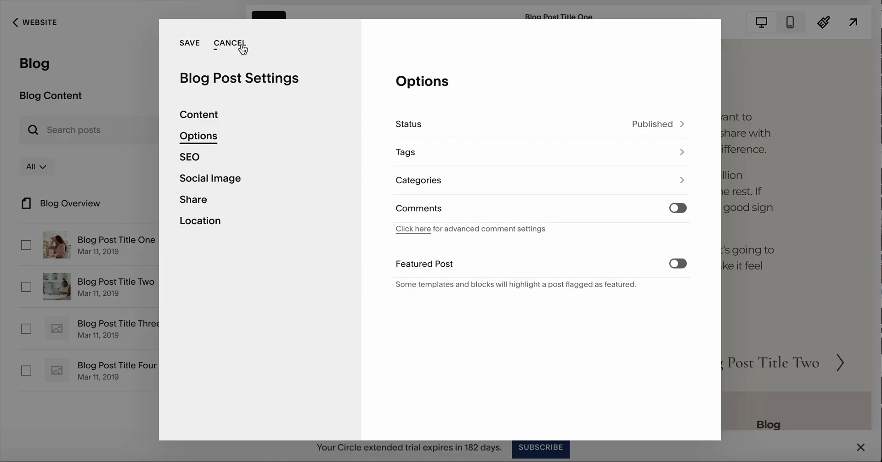
Step: Reopen the post's categories, tick both "blogging" and "more", and save the post settings
click(454, 178)
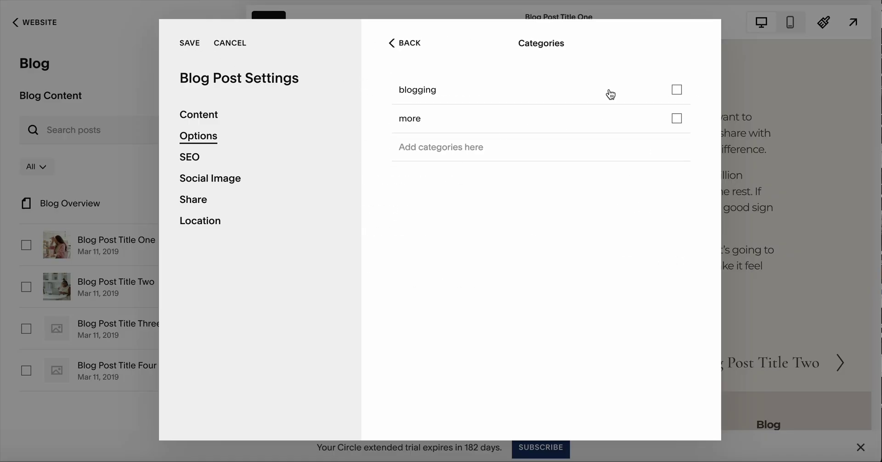
click(676, 89)
click(677, 117)
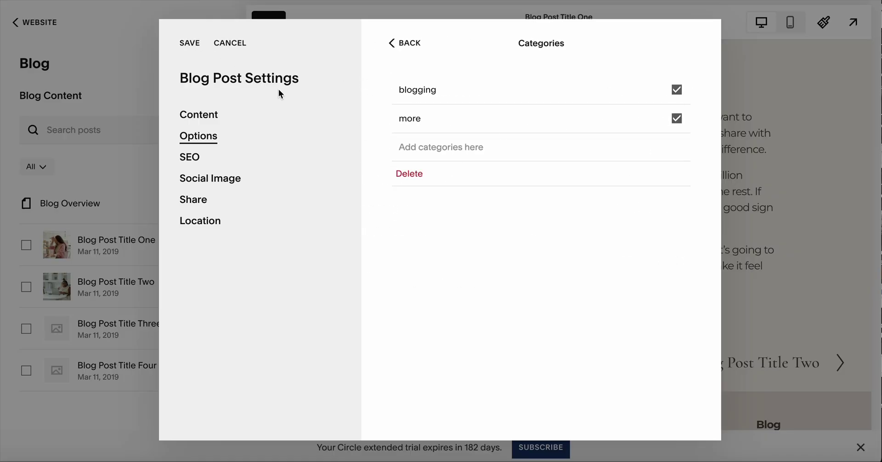
click(190, 42)
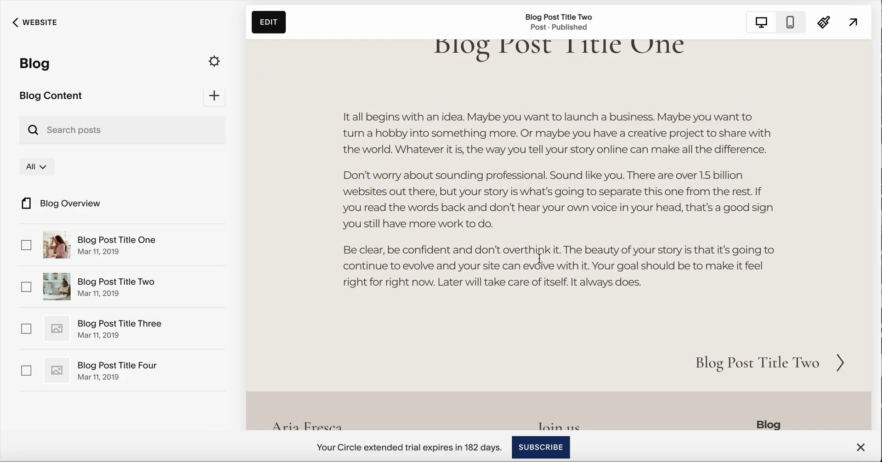
Step: Check the post's header, return to the site's page list and open the Blog page at its category buttons
scroll(494, 211, up, 4)
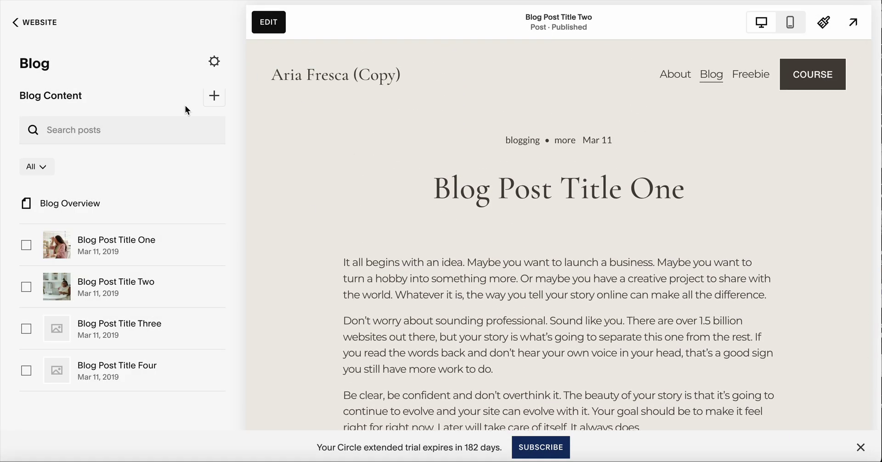
click(37, 22)
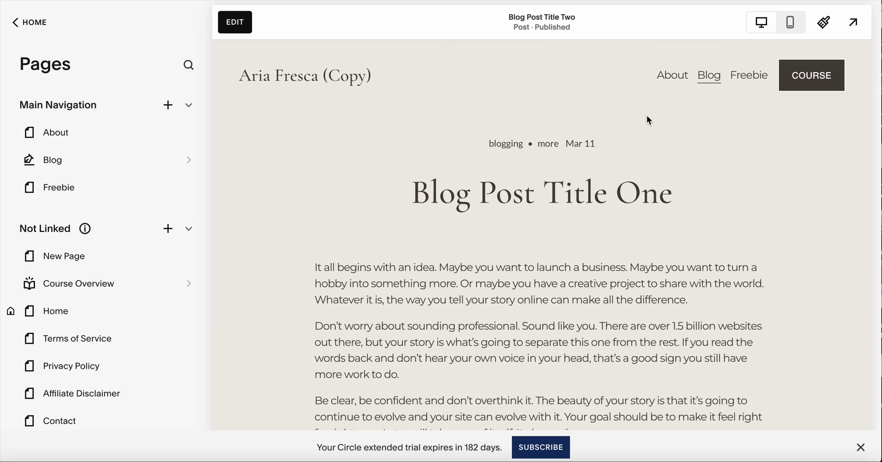
click(712, 75)
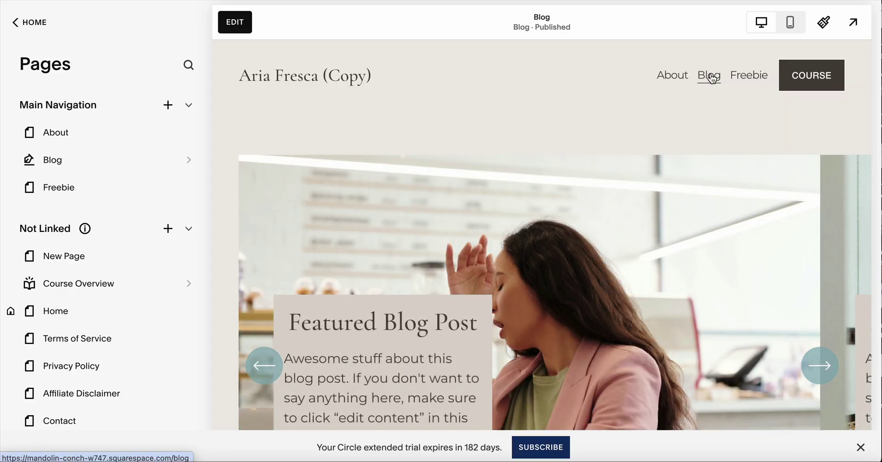
scroll(582, 181, down, 10)
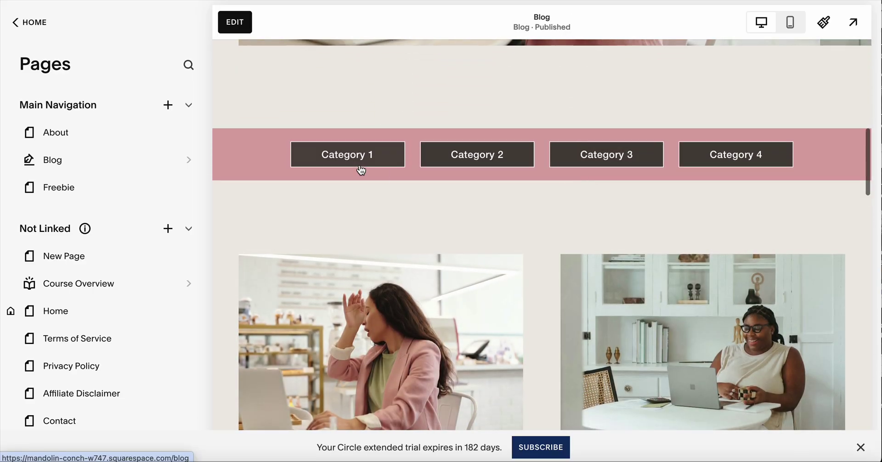
Step: Start editing the Blog page and select the label text in the Category 1 button's content settings
click(239, 23)
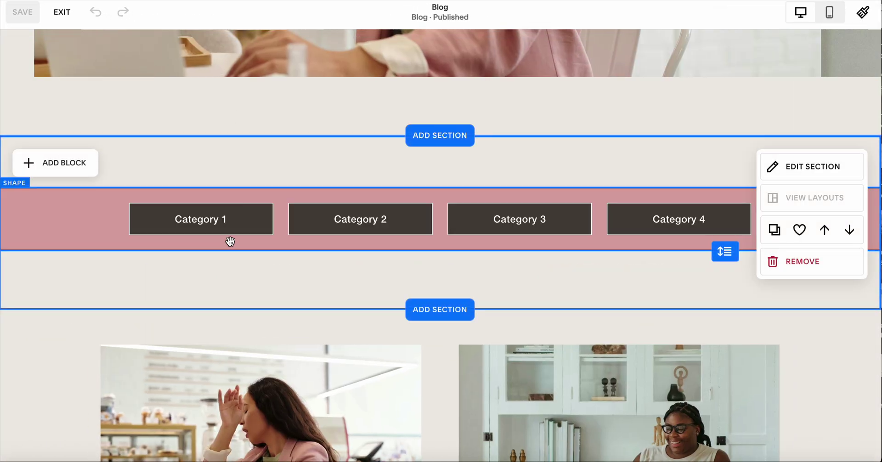
click(226, 225)
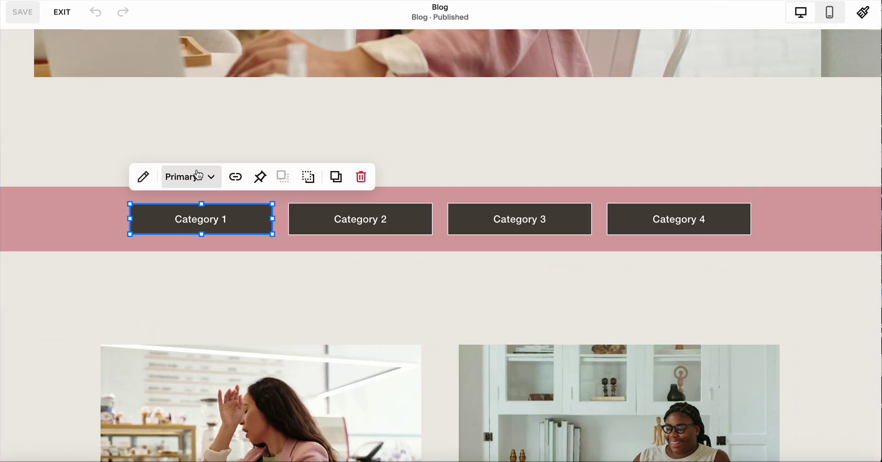
double_click(213, 214)
drag(372, 234, 301, 227)
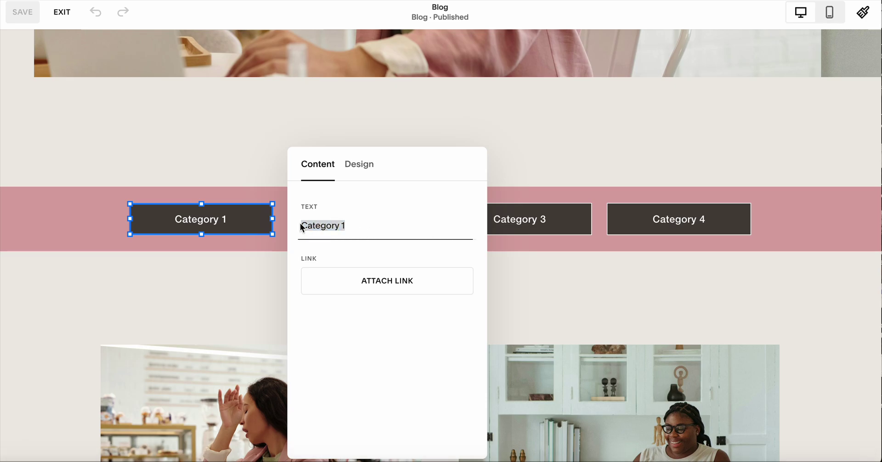
key(super+Tab)
text(bl)
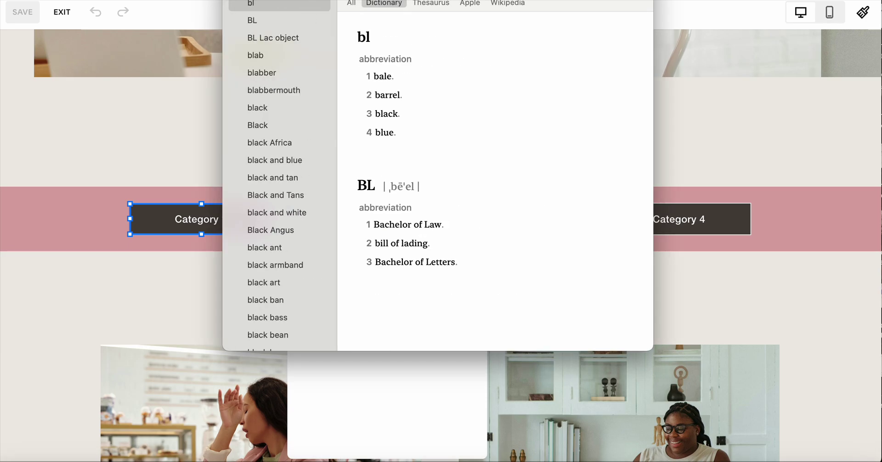
key(super+Tab)
Step: Rename the Category 1 button "Blogging" and link it to the "blogging" blog category
triple_click(323, 232)
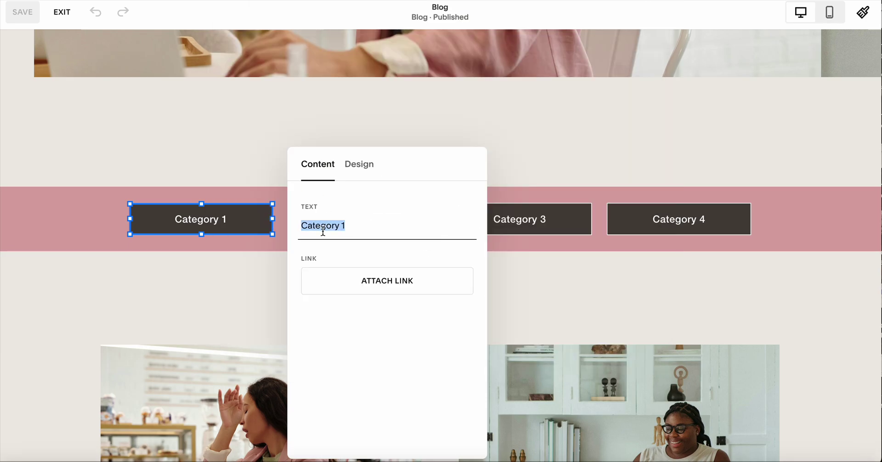
text(Blogging)
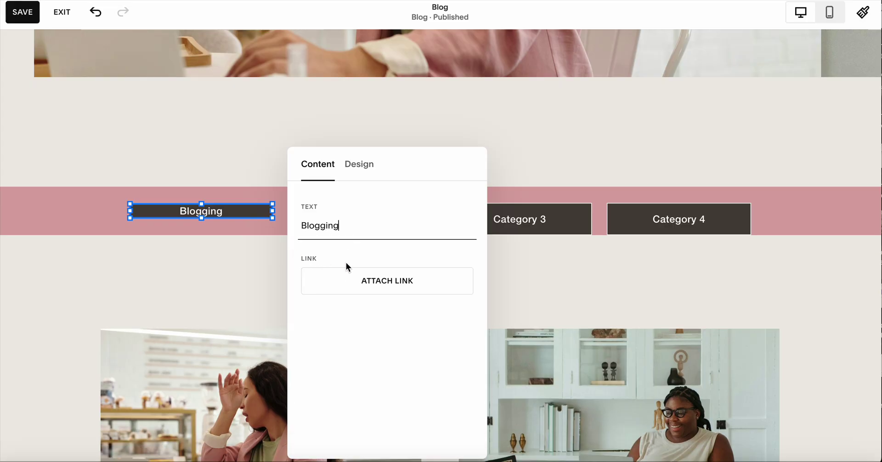
click(373, 275)
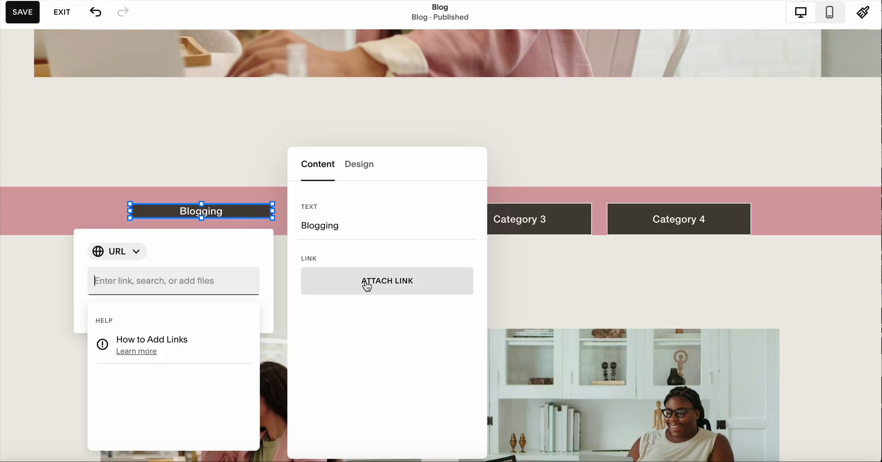
scroll(180, 320, down, 10)
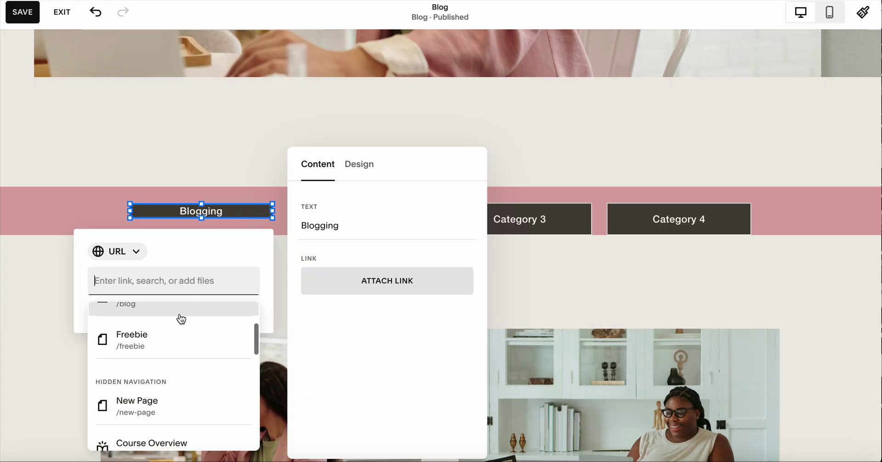
scroll(181, 320, down, 4)
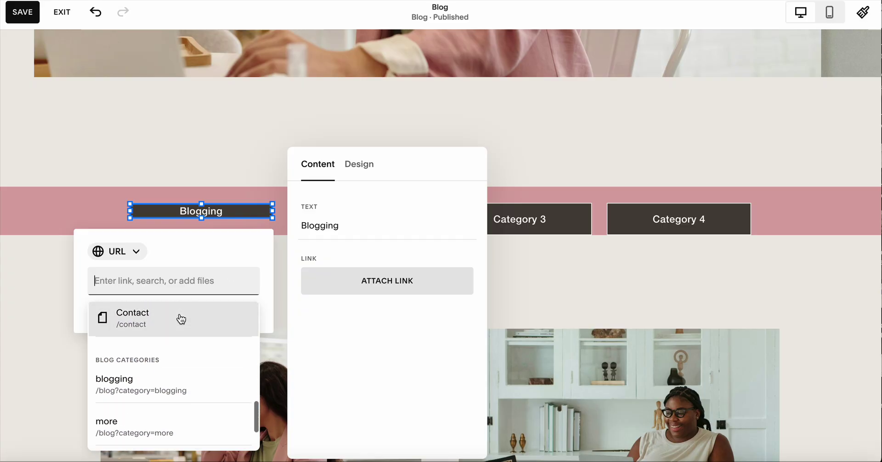
scroll(130, 370, down, 2)
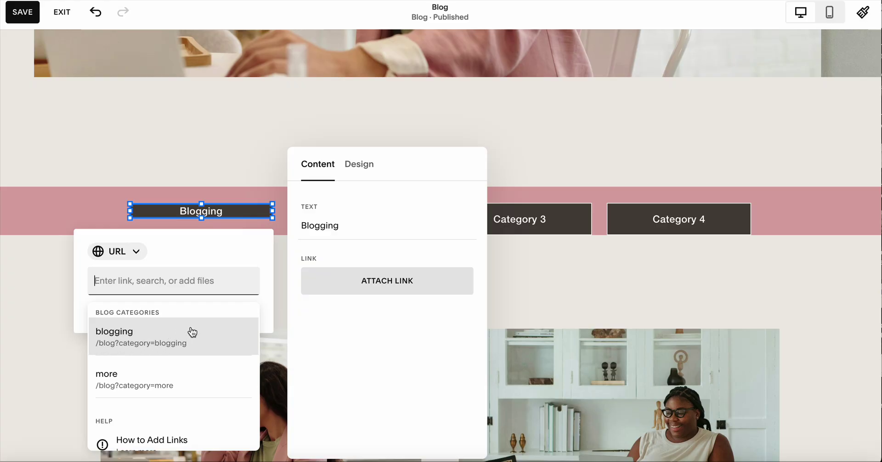
click(155, 342)
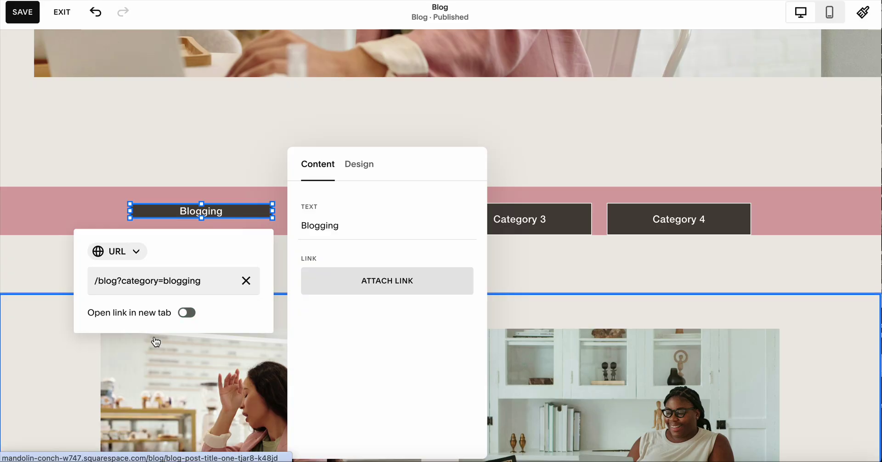
click(115, 148)
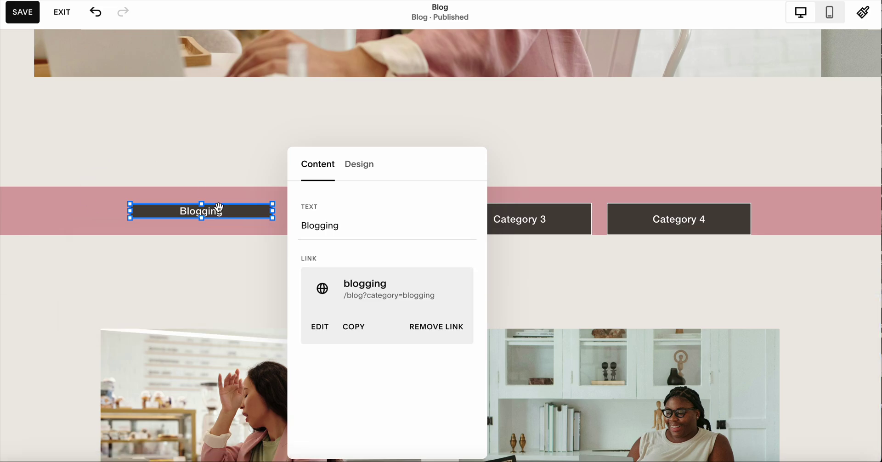
click(235, 274)
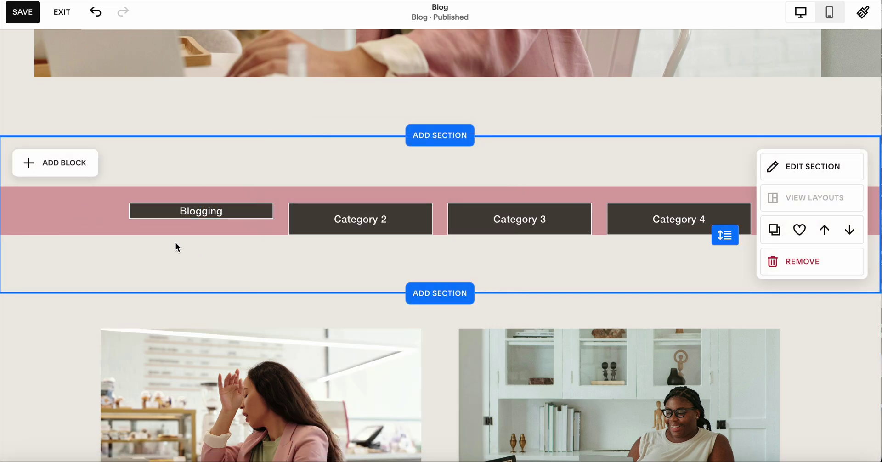
Step: Stretch the Blogging button to match the neighbouring buttons' height and extend the pink shape downward behind them
click(198, 211)
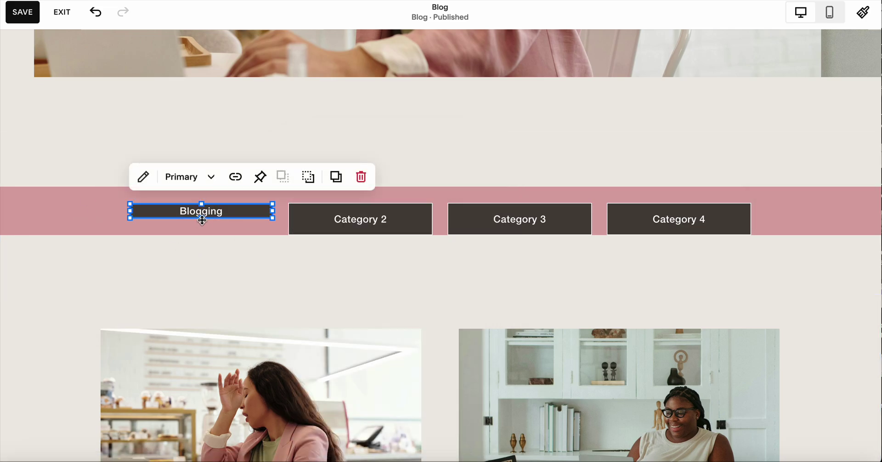
drag(202, 220, 201, 234)
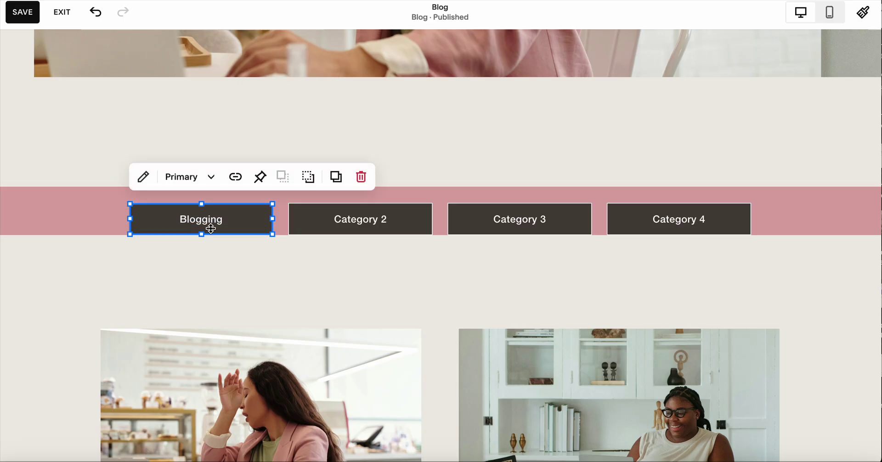
click(794, 209)
drag(440, 234, 440, 250)
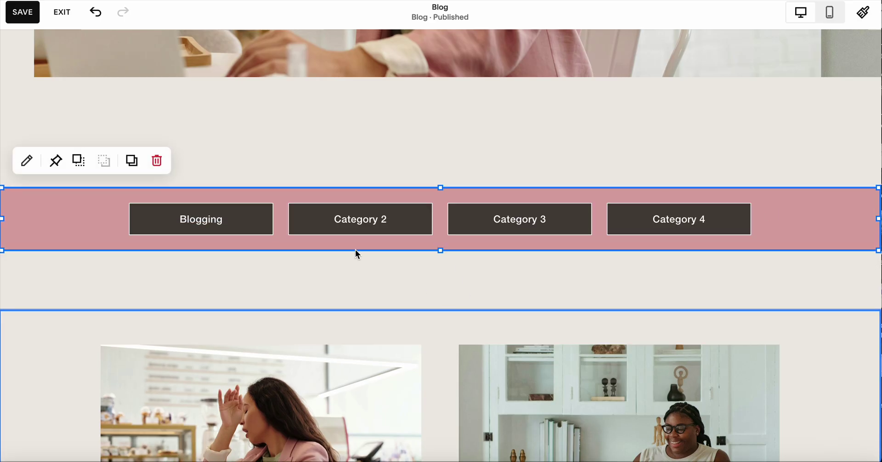
click(305, 186)
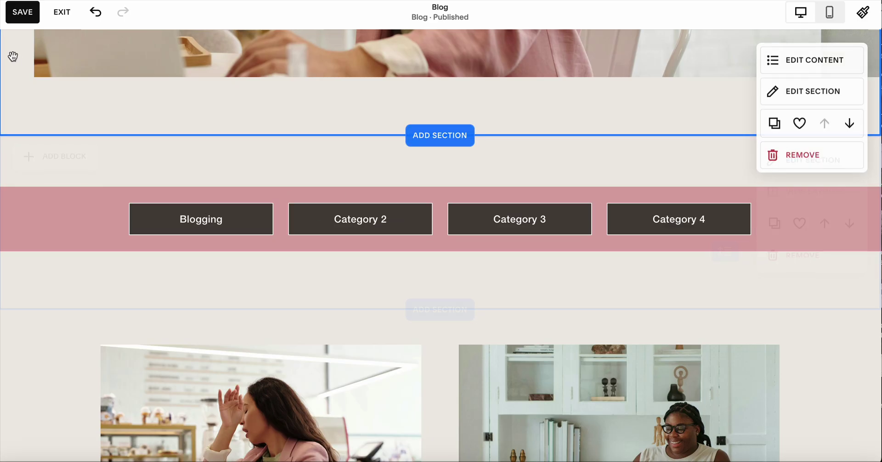
Step: Save the Blog page and look over the categories shown on the post list below the buttons
scroll(271, 197, down, 3)
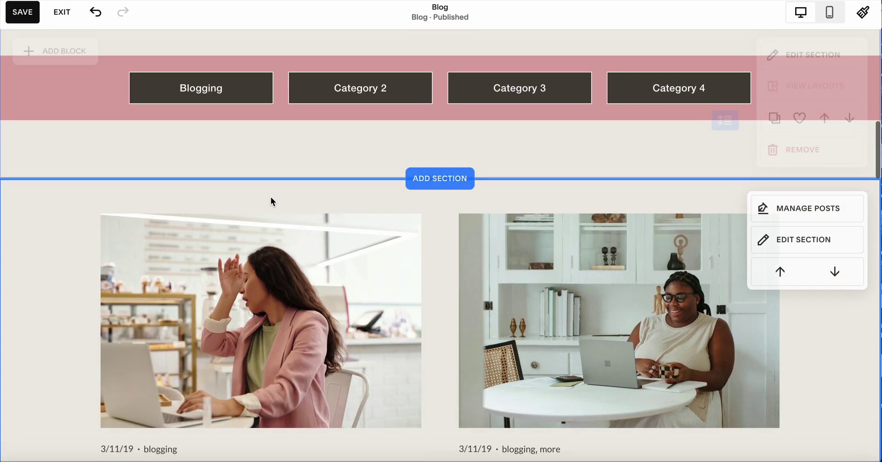
click(22, 13)
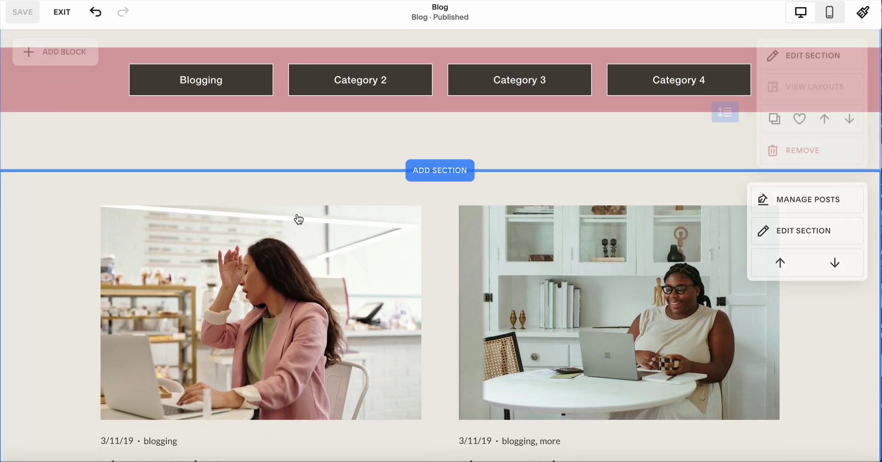
scroll(296, 220, down, 3)
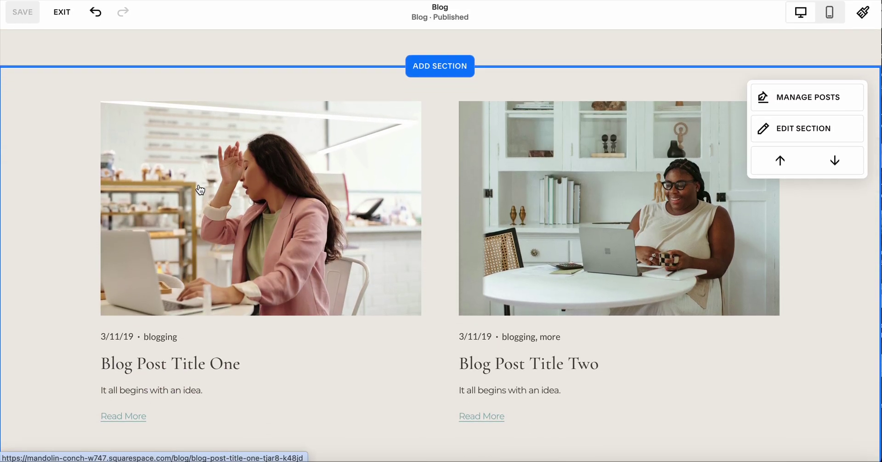
Step: Exit the Blog page editor and test the Blogging category button's link in the page preview
scroll(290, 122, up, 10)
scroll(192, 262, down, 1)
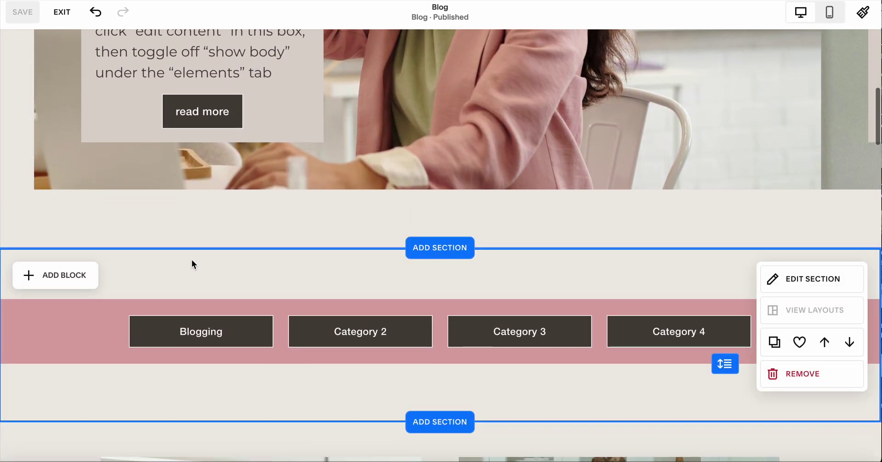
click(67, 16)
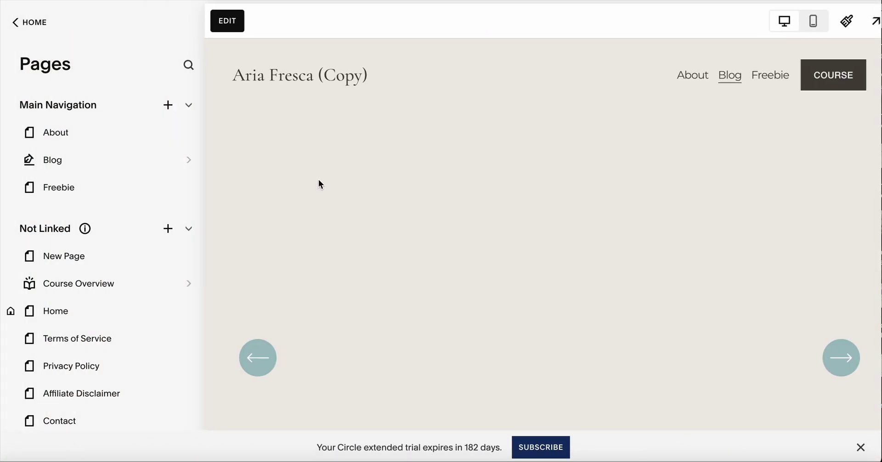
scroll(420, 240, down, 5)
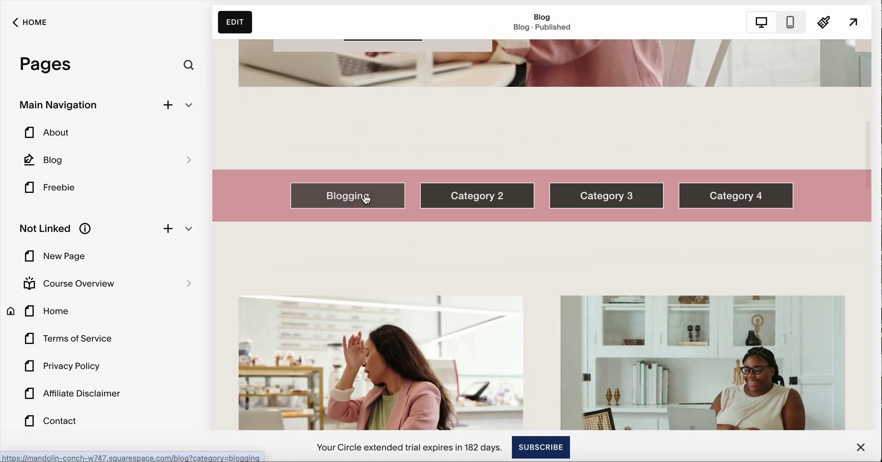
click(344, 196)
scroll(639, 265, down, 9)
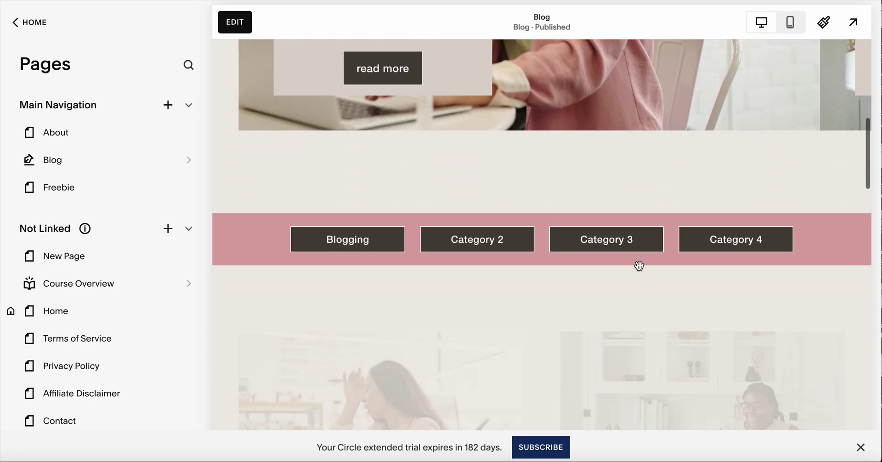
Step: Check the category labels on the posts below the category buttons and review the featured post area above them
scroll(639, 269, up, 7)
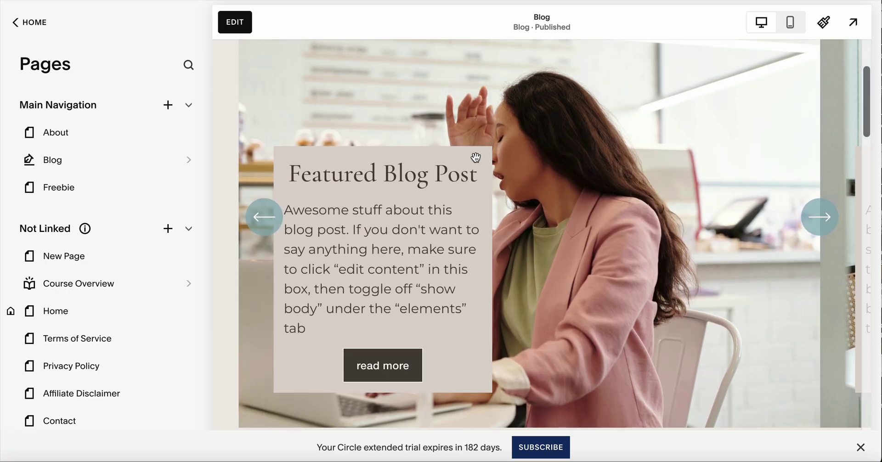
scroll(706, 219, down, 1)
scroll(707, 218, down, 10)
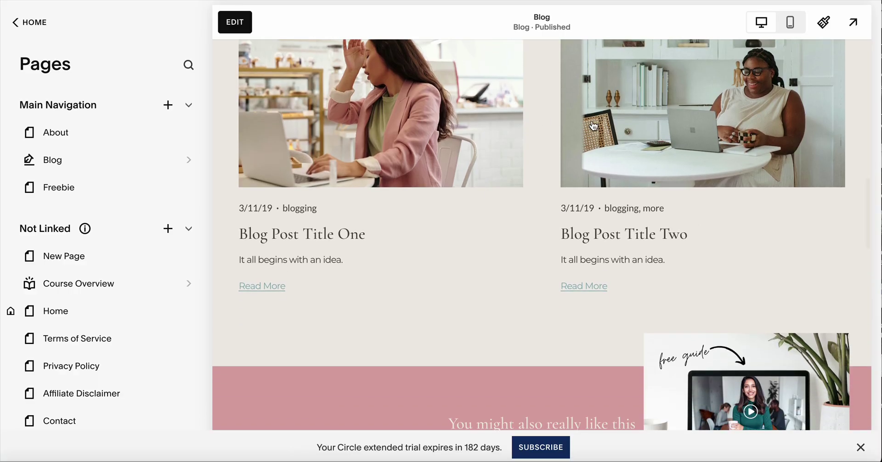
scroll(666, 154, up, 2)
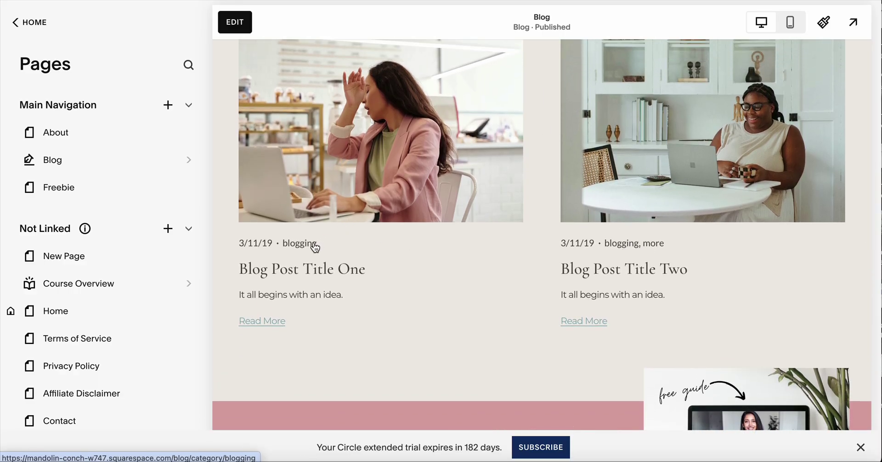
scroll(447, 232, up, 8)
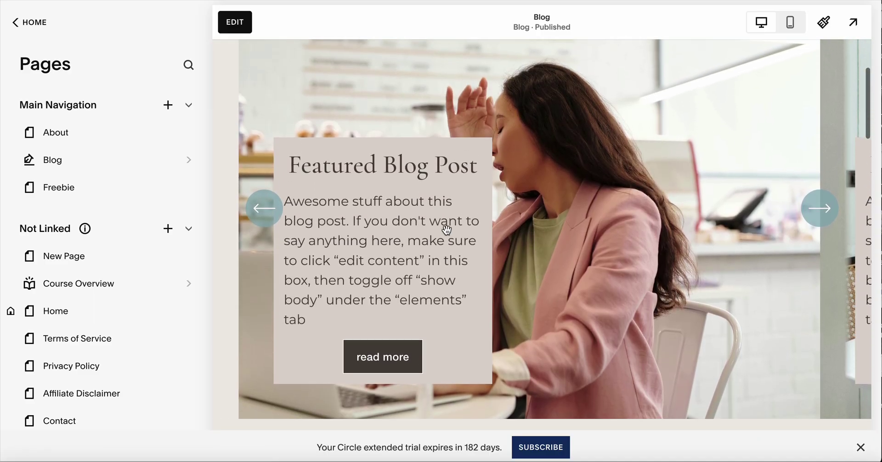
scroll(447, 230, up, 4)
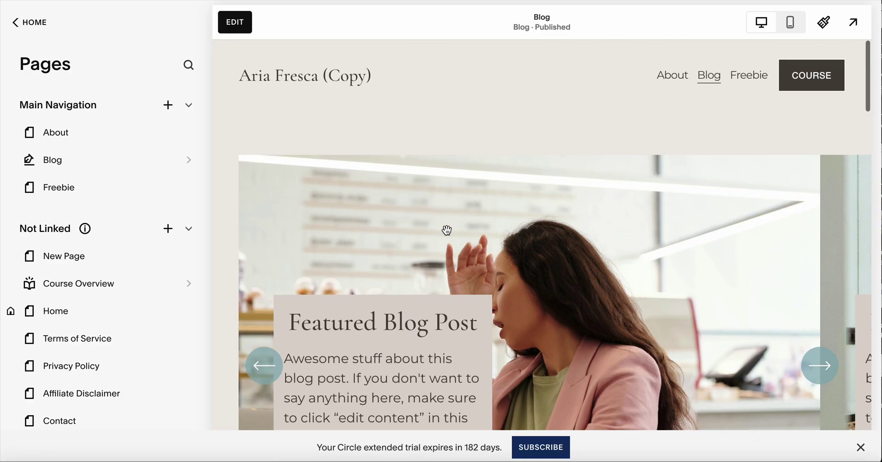
Step: Return to the main site menu and review the Blog page from the featured post down to the footer
click(25, 27)
scroll(490, 177, down, 5)
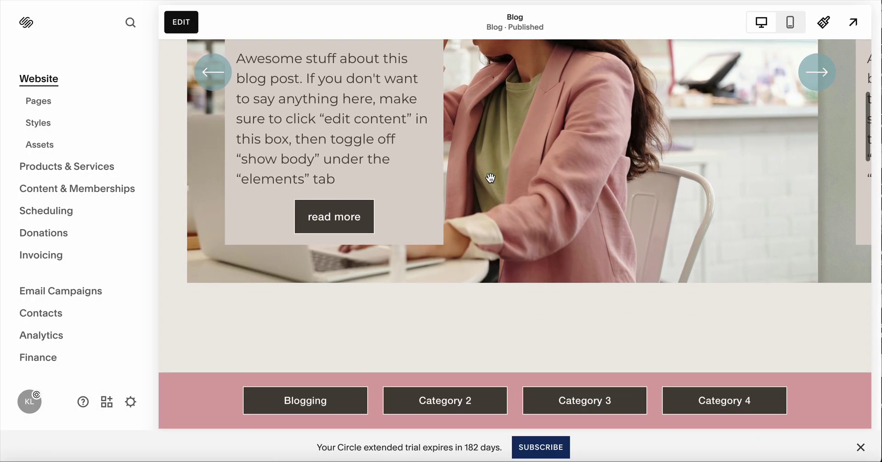
scroll(491, 178, down, 10)
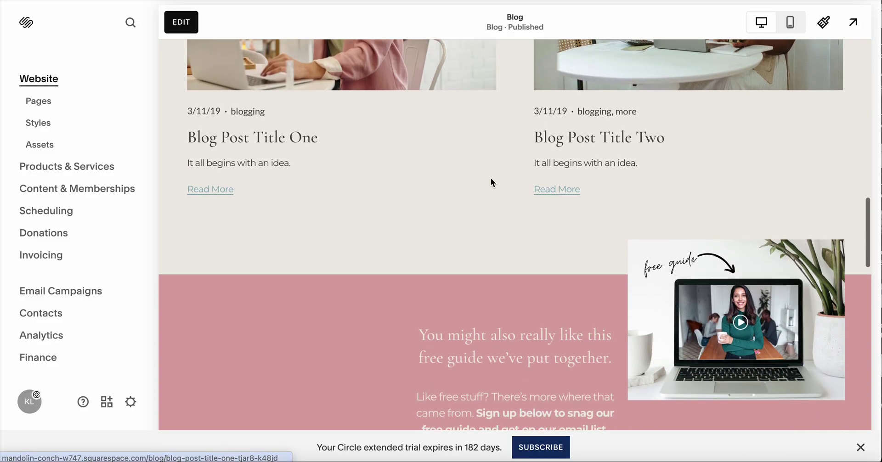
scroll(489, 182, down, 10)
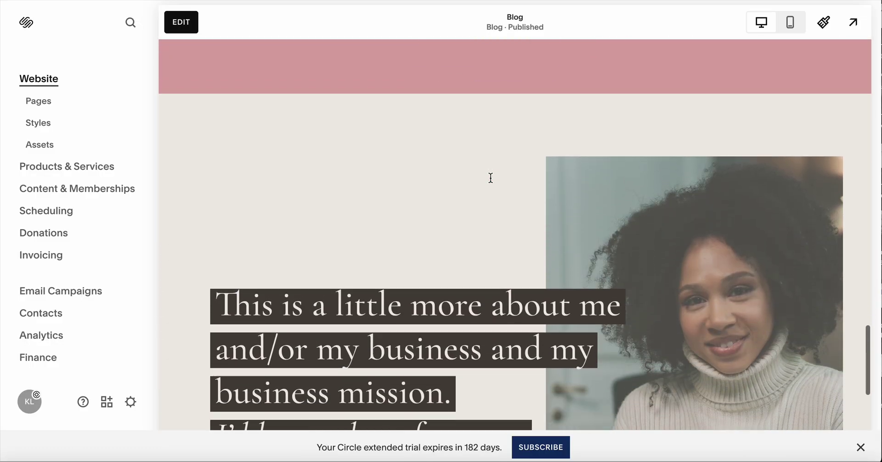
scroll(491, 178, down, 8)
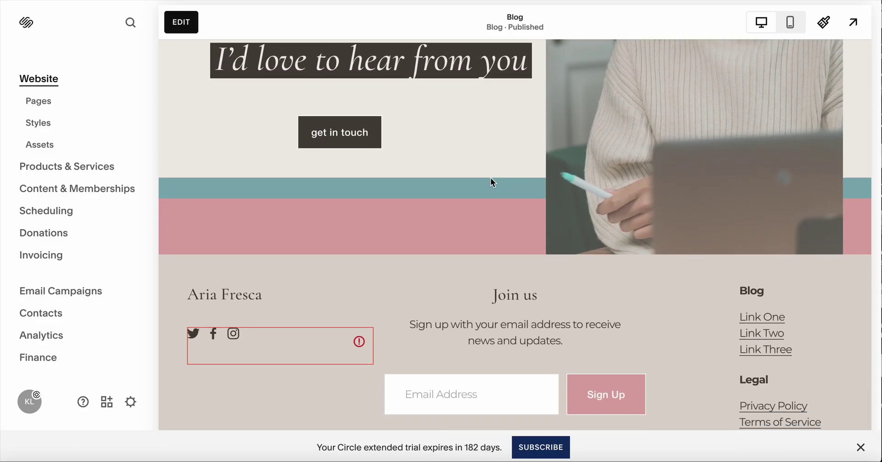
scroll(570, 158, up, 2)
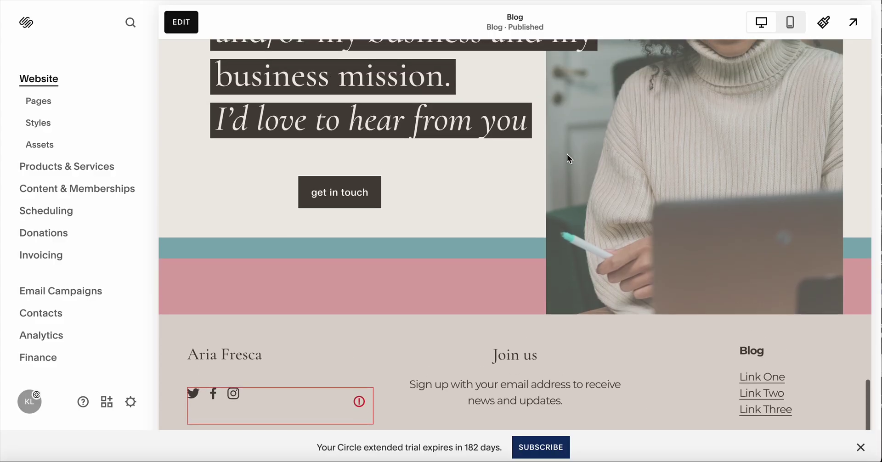
Step: Open the site footer for editing, examine its Blog and Legal links, and exit without making changes
scroll(570, 159, down, 2)
mouse_move(755, 299)
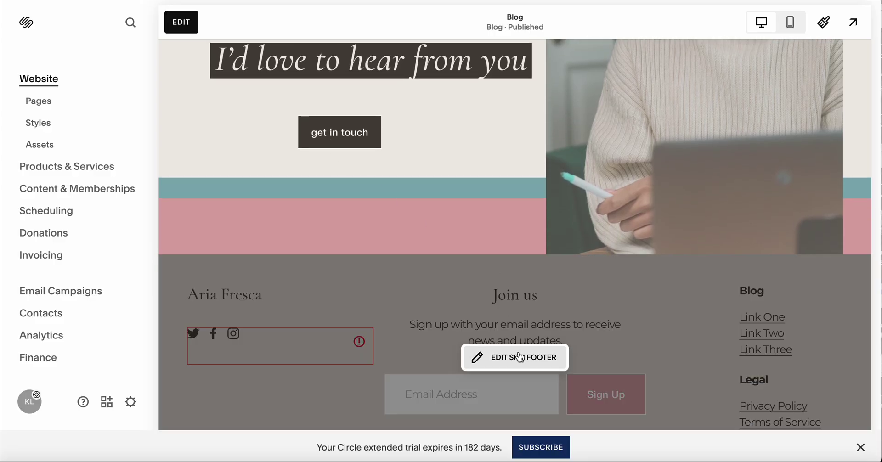
click(520, 358)
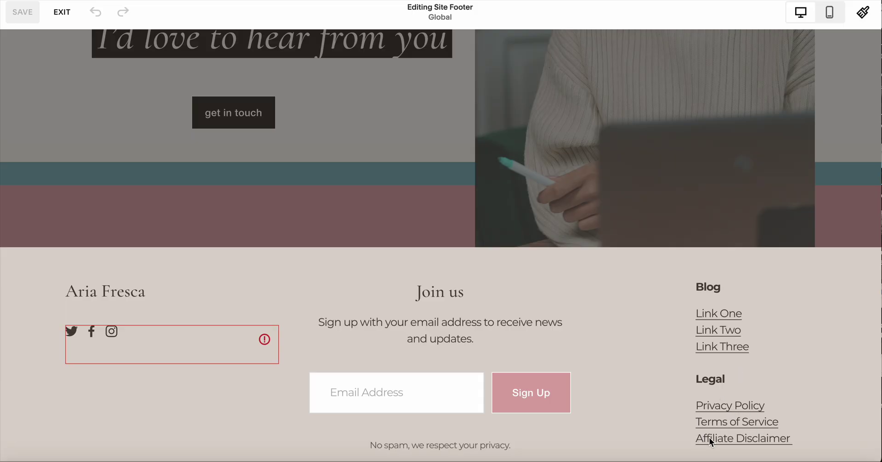
click(62, 12)
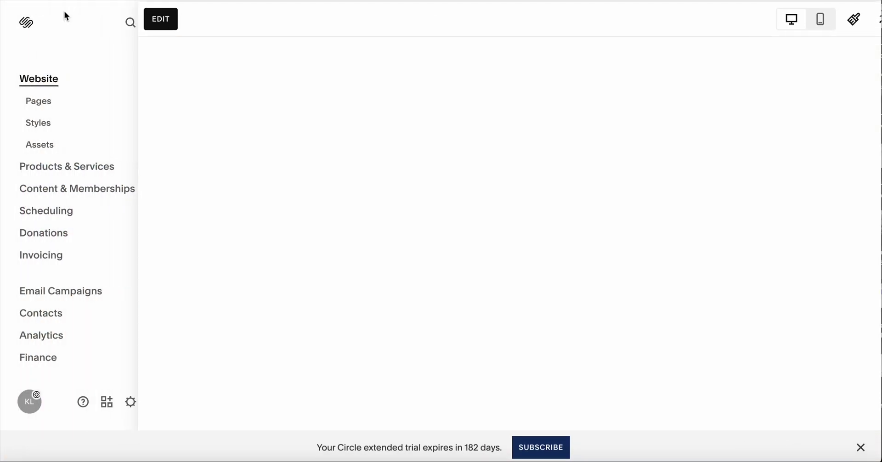
Step: Open the Terms of Service page from the site's page list and look through its content
click(38, 102)
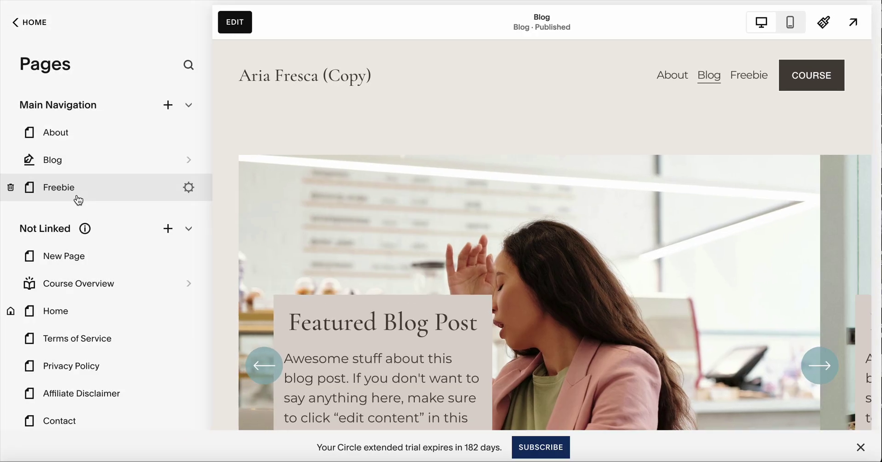
scroll(76, 199, down, 2)
click(69, 289)
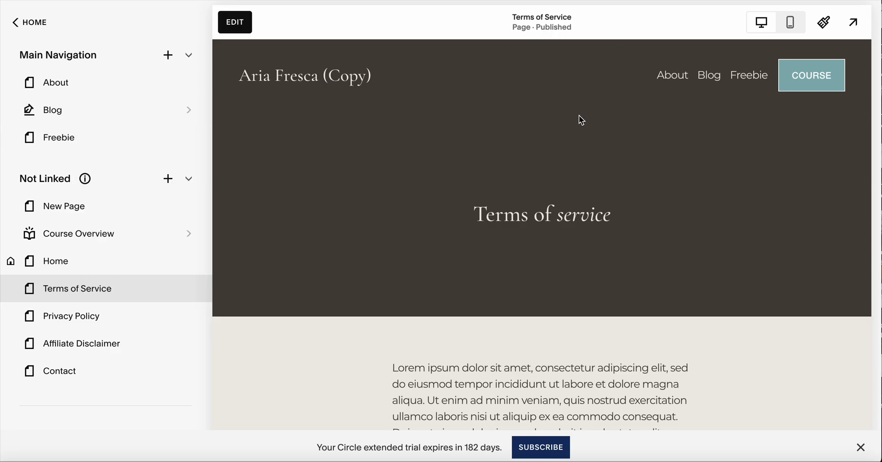
scroll(579, 116, down, 6)
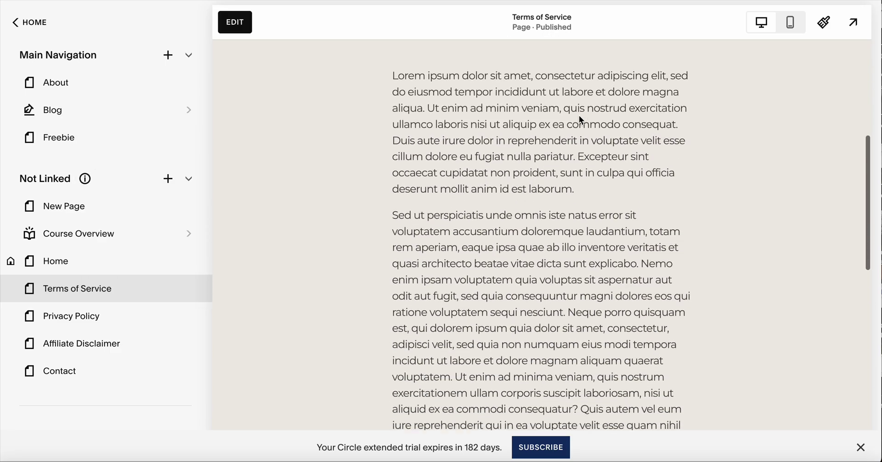
scroll(580, 119, down, 10)
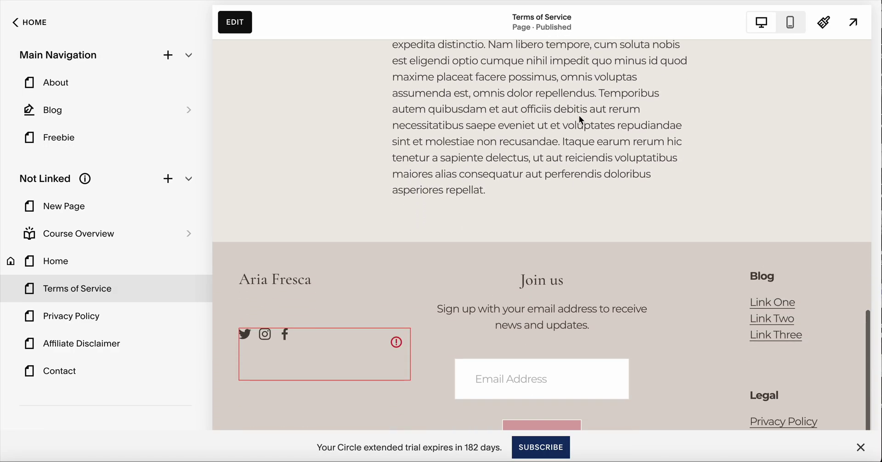
scroll(579, 115, up, 15)
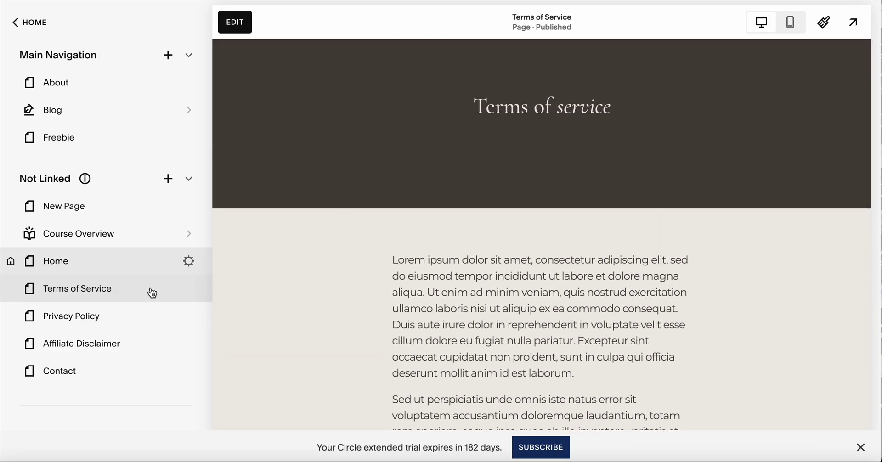
right_click(108, 299)
key(Escape)
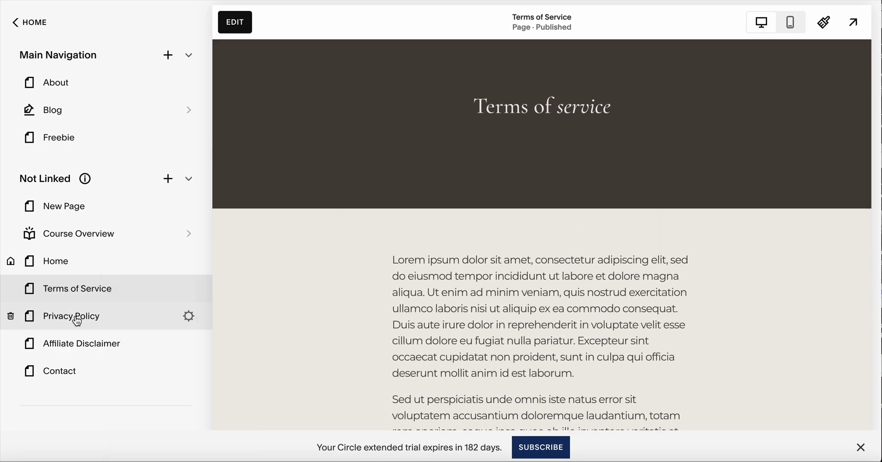
Step: Open the Privacy Policy page and look through its text down to the footer
click(76, 319)
scroll(425, 307, down, 4)
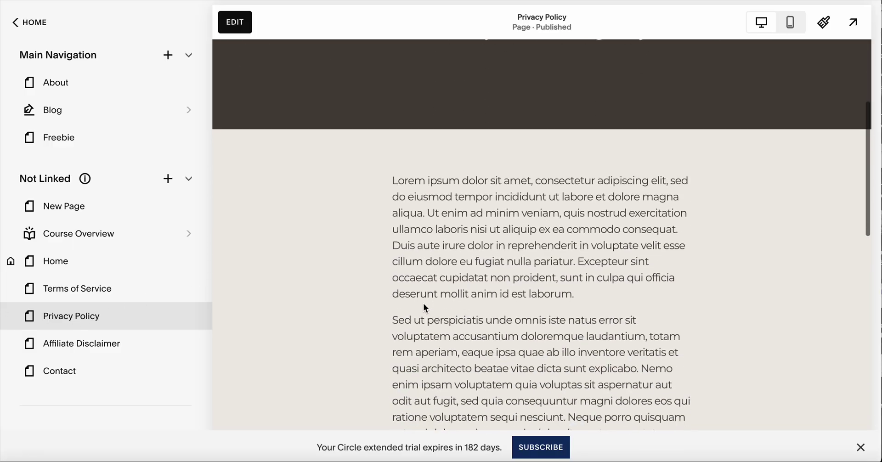
scroll(425, 308, down, 10)
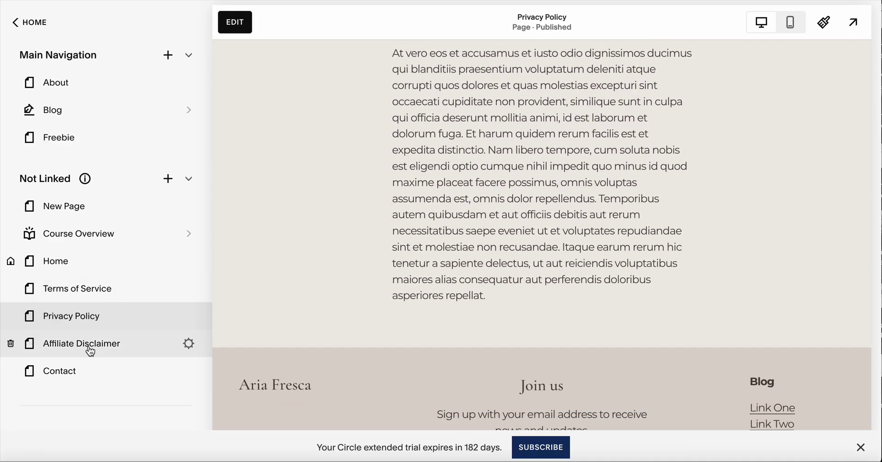
Step: Open the Affiliate Disclaimer page and review its content from the header banner to the end
click(91, 352)
scroll(437, 276, down, 9)
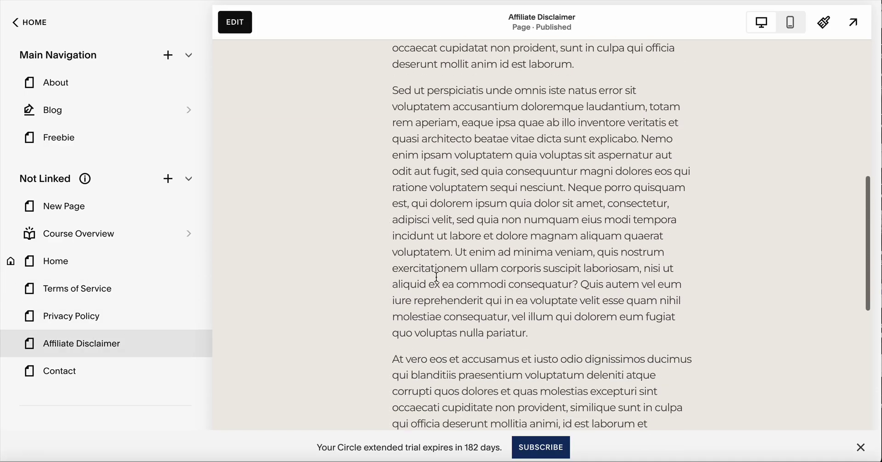
scroll(437, 277, down, 10)
scroll(436, 276, up, 14)
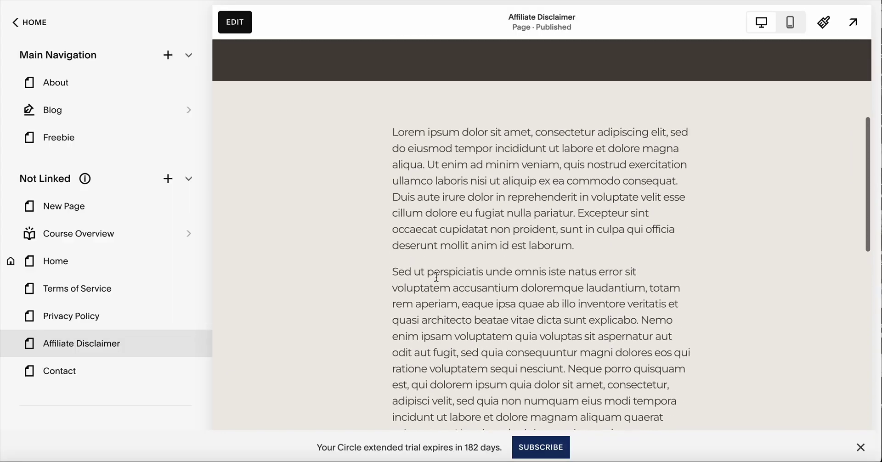
scroll(437, 276, up, 5)
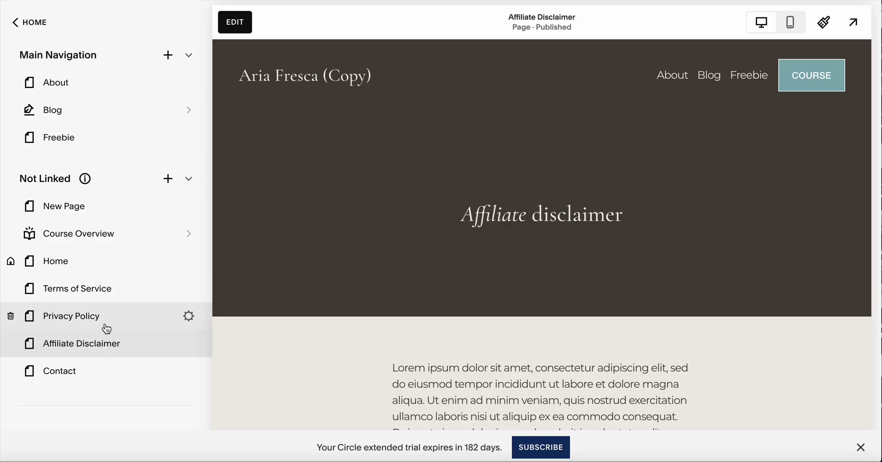
scroll(106, 329, up, 2)
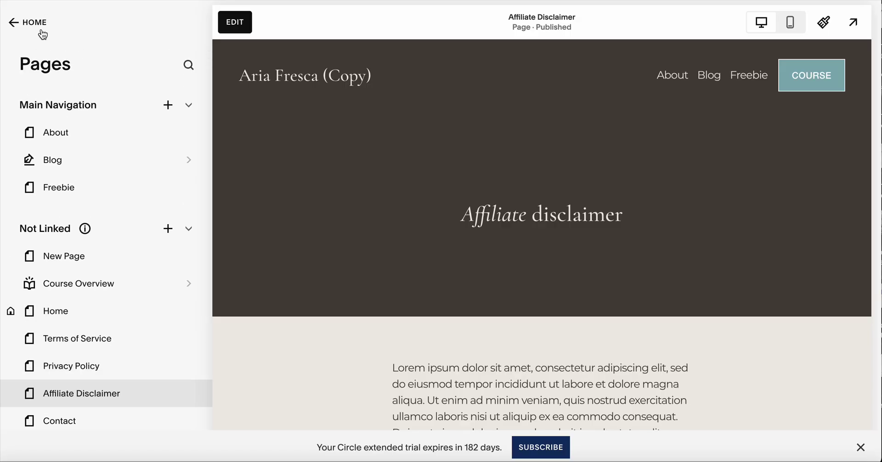